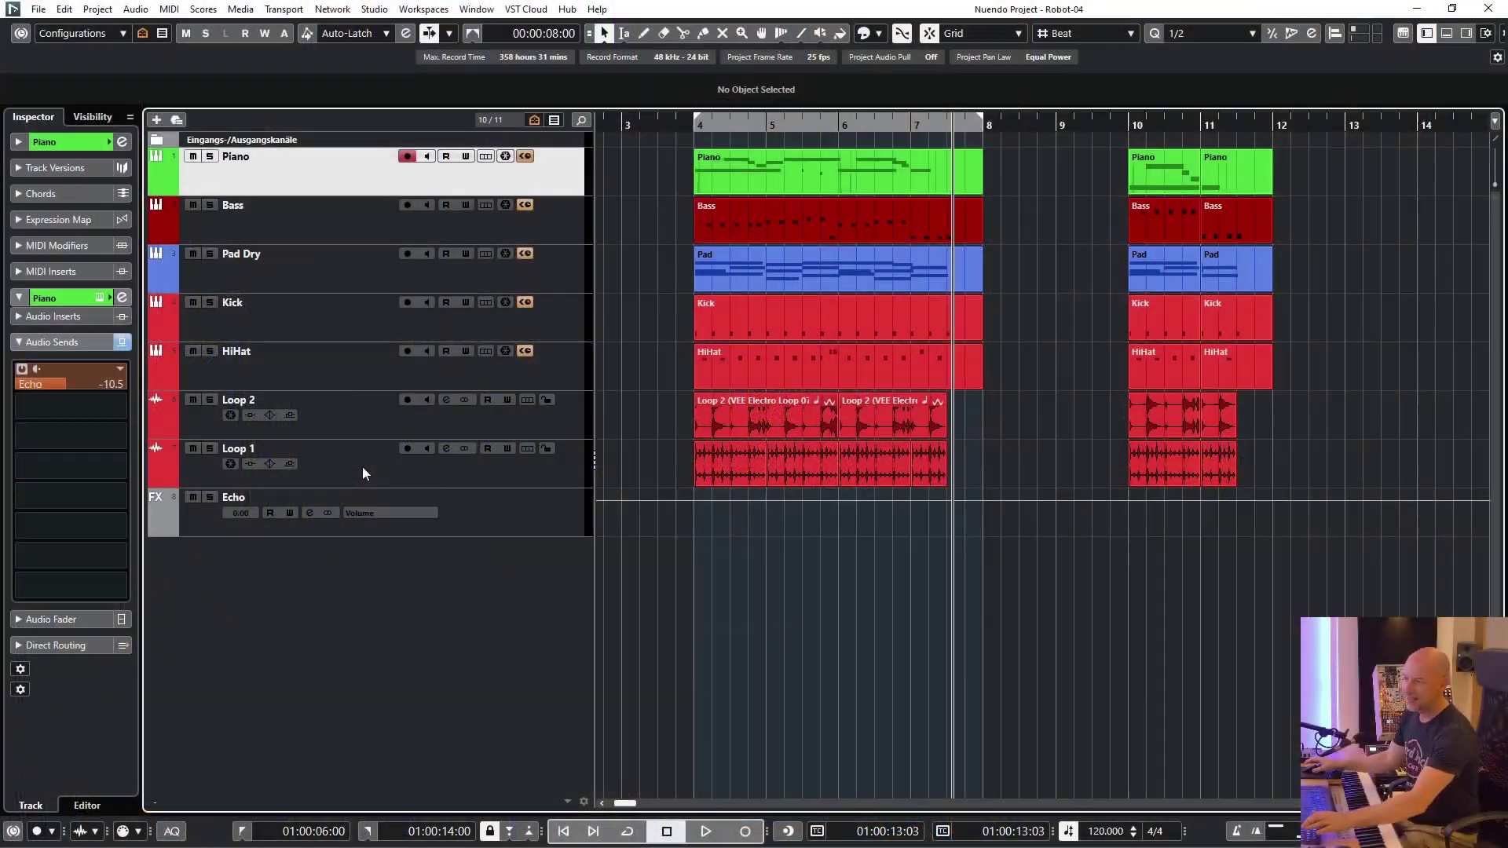
# - Play the bars 4–8 cycle from the left locator, then stop playback
pyautogui.press('space')
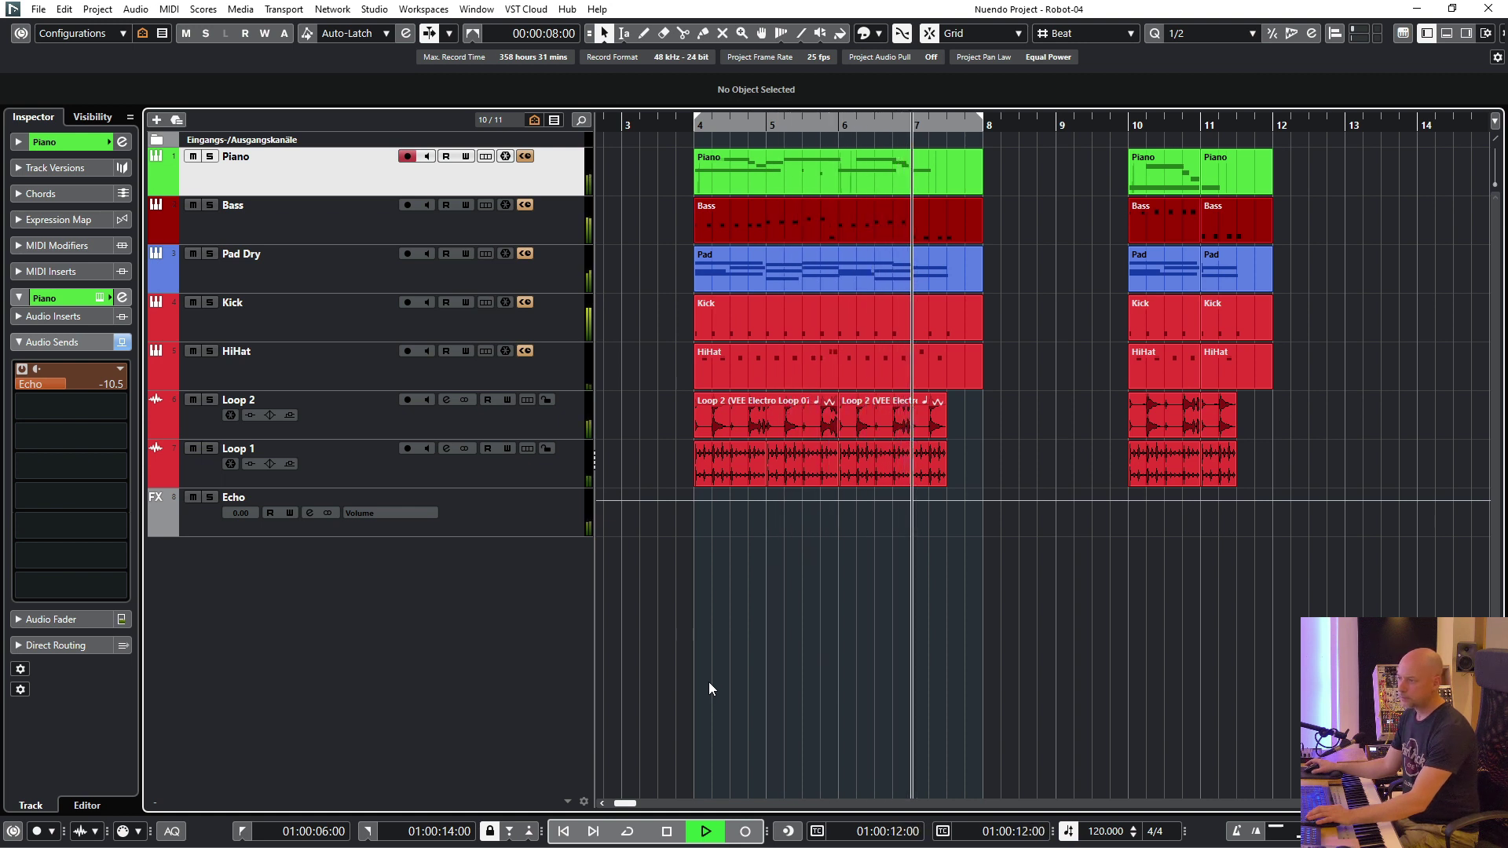
pyautogui.press('space')
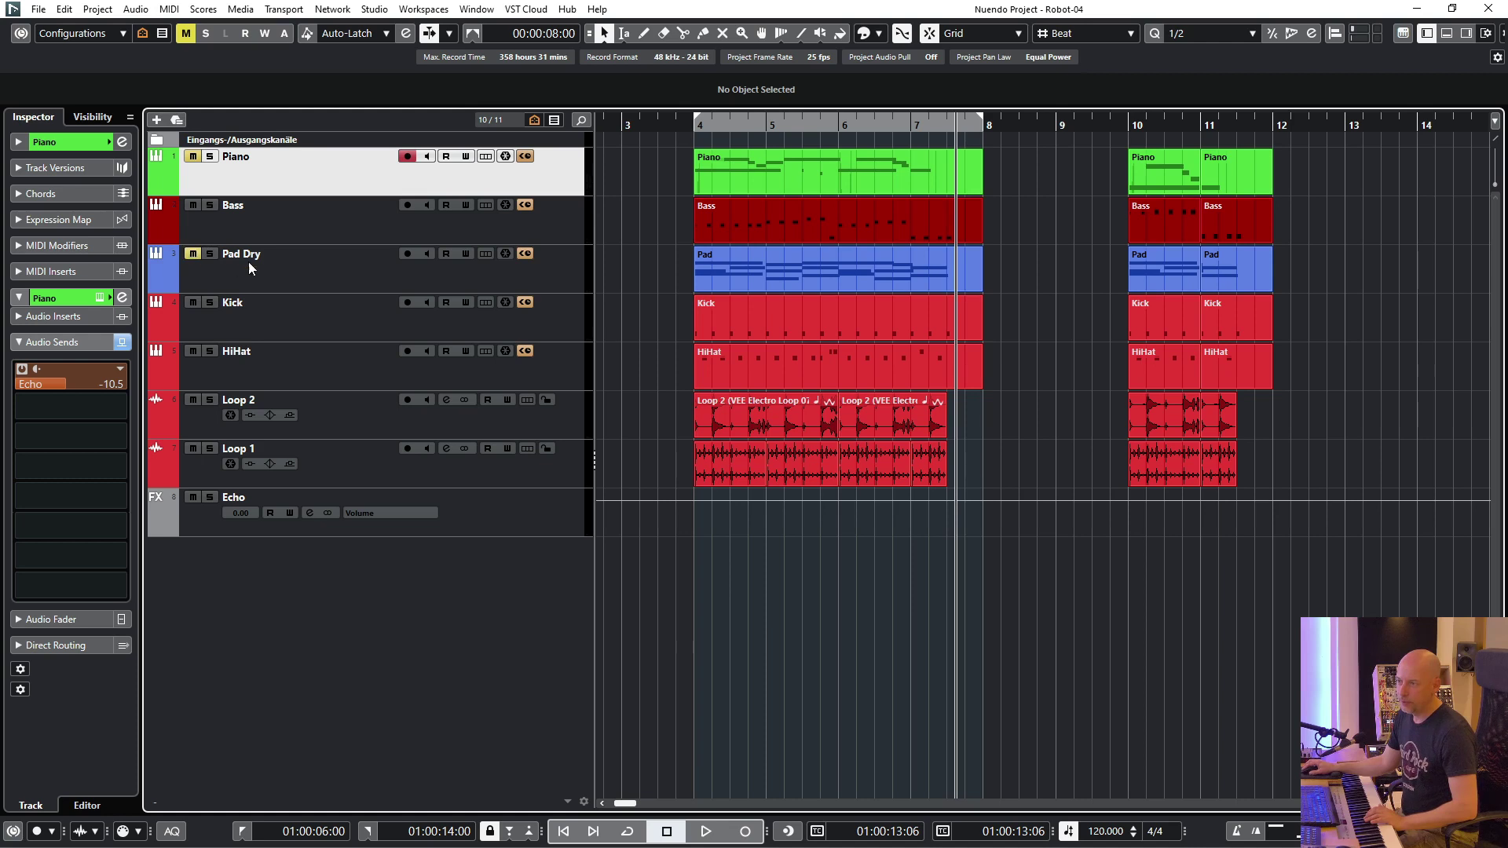
# - Mute Pad Dry, audition the mix, and check the Audio Mixdown export settings
pyautogui.click(259, 262)
pyautogui.press('space')
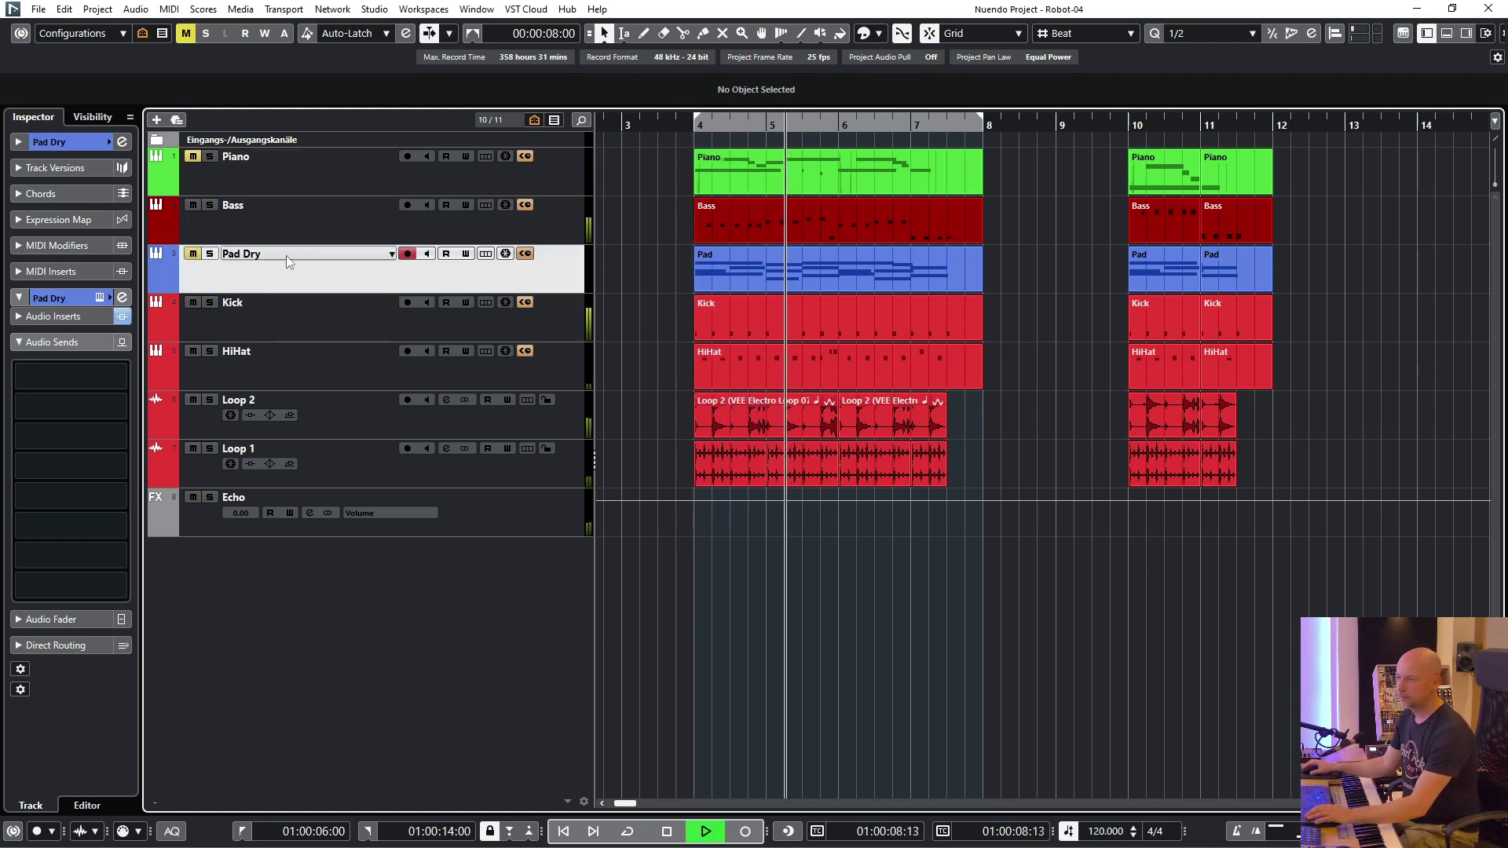
pyautogui.press('space')
pyautogui.click(39, 9)
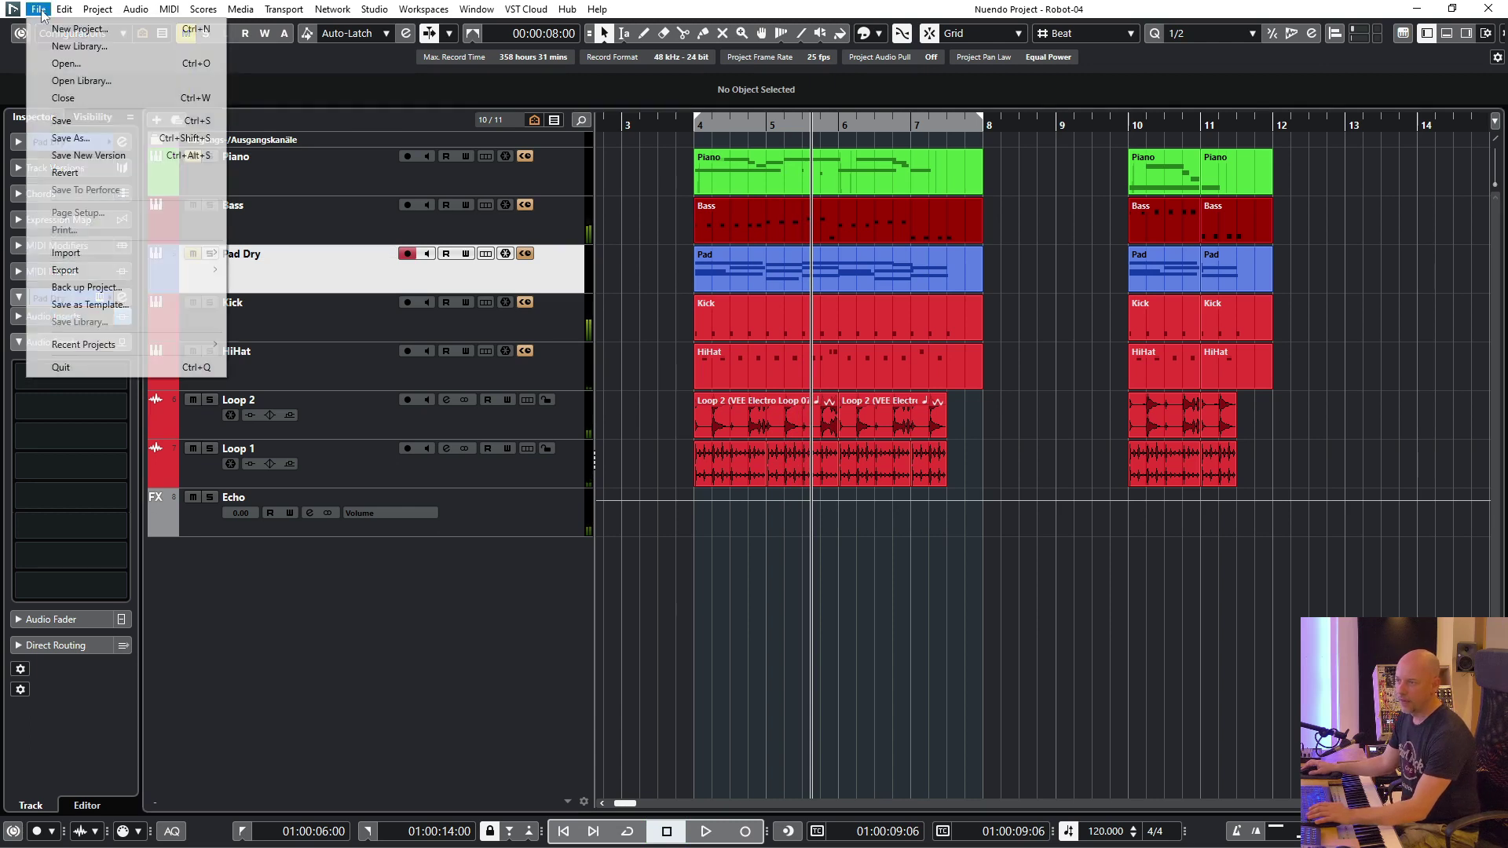
pyautogui.moveTo(203, 253)
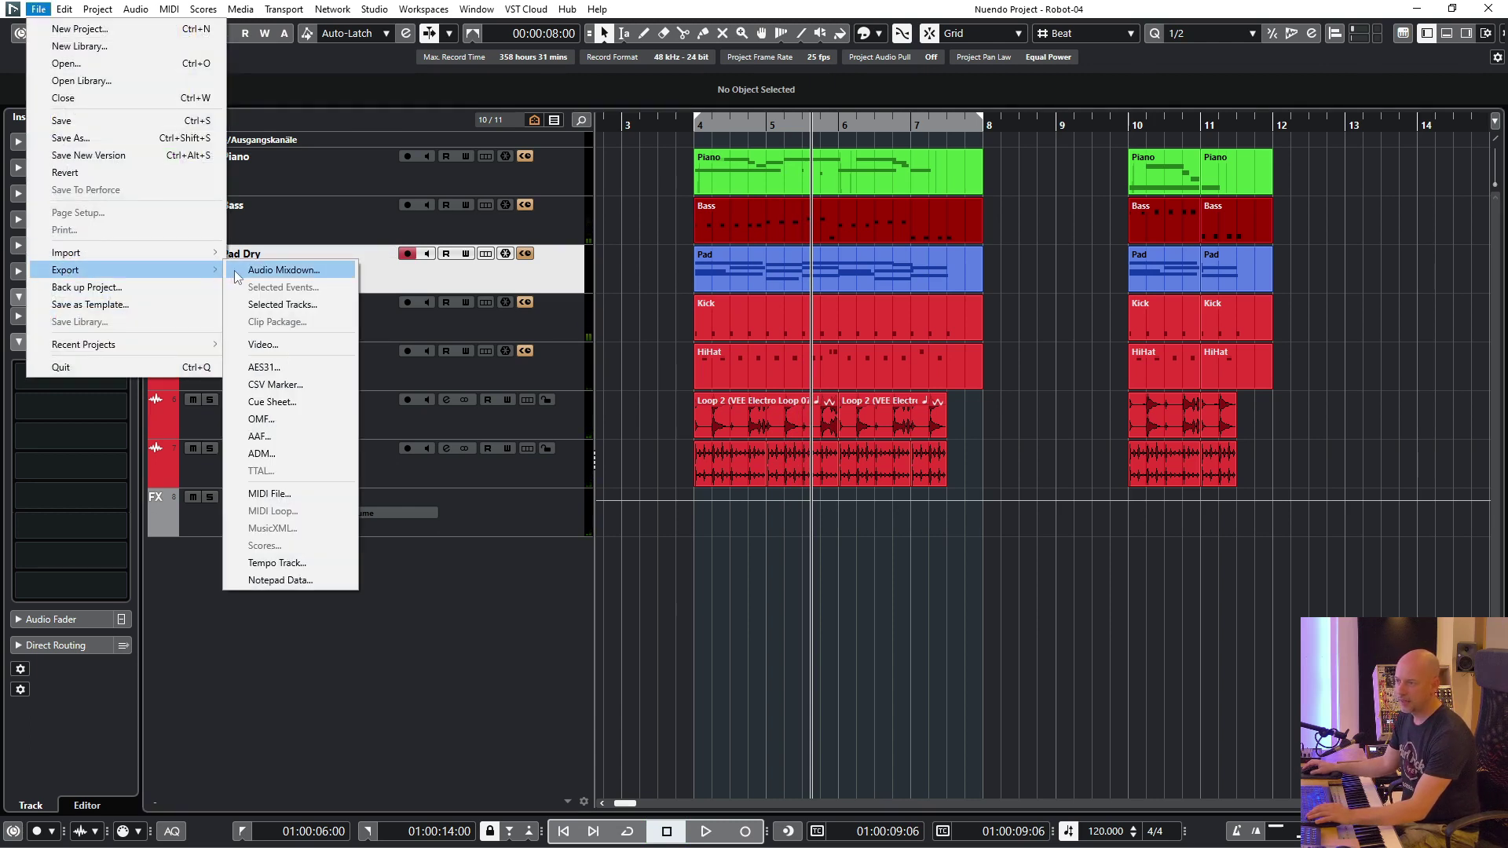
pyautogui.click(284, 271)
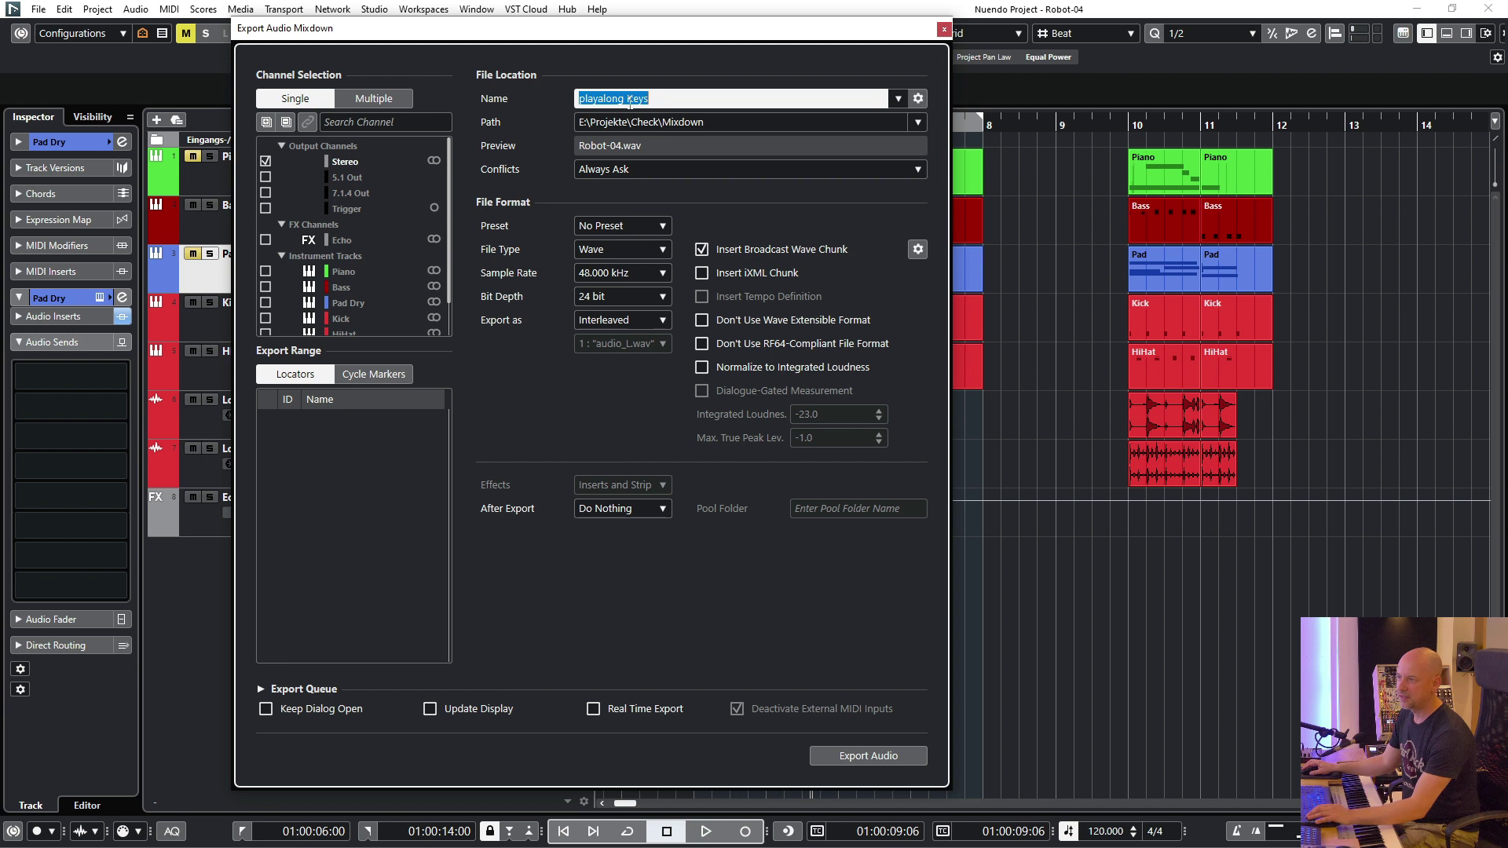
pyautogui.click(943, 31)
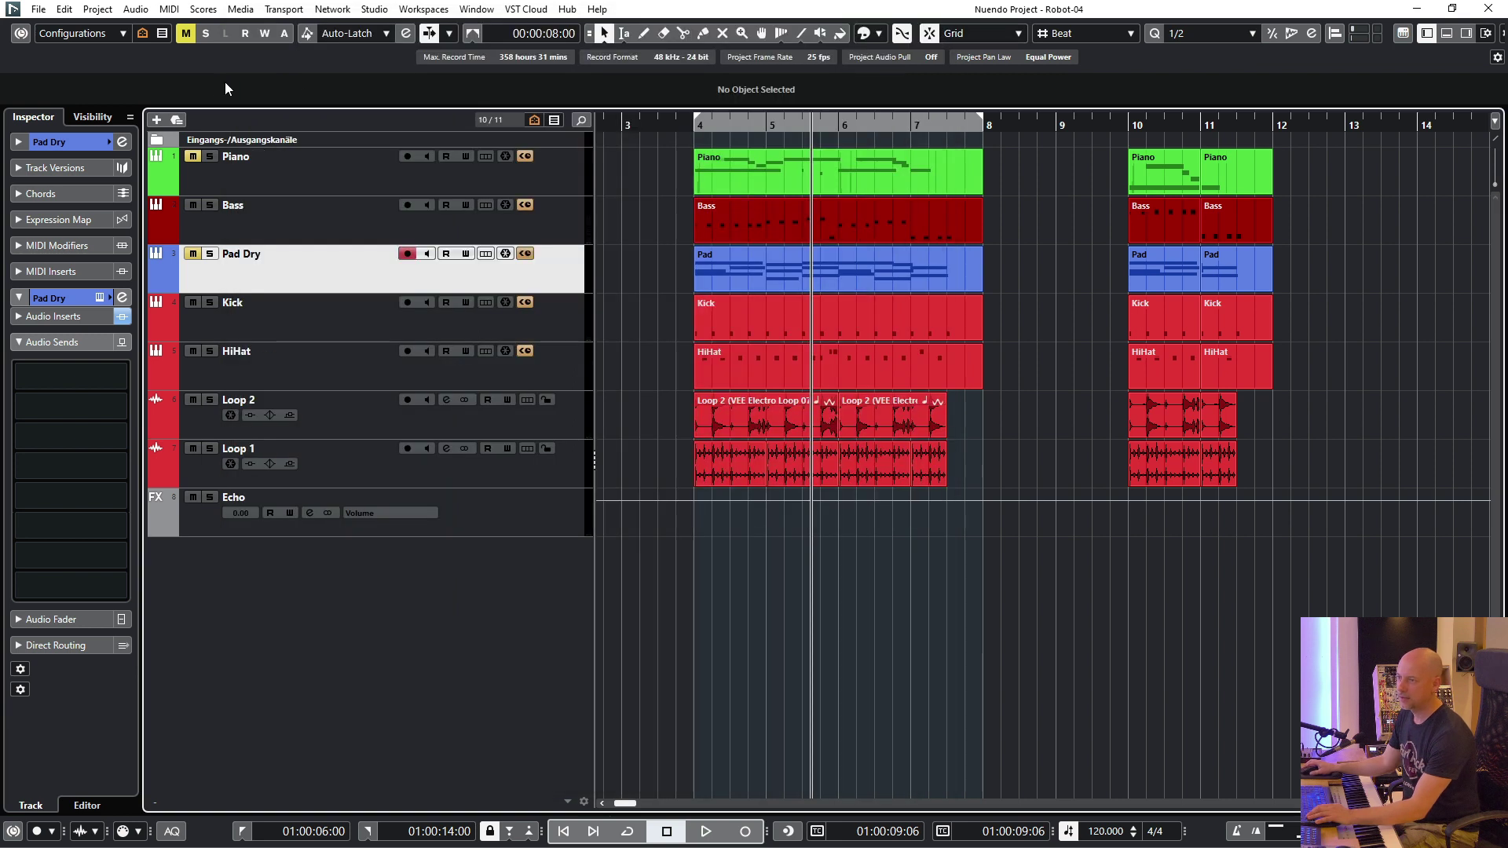
# - Clear all mutes, mute only Bass, and play from bar 4 without bass
pyautogui.click(188, 36)
pyautogui.click(193, 205)
pyautogui.click(361, 230)
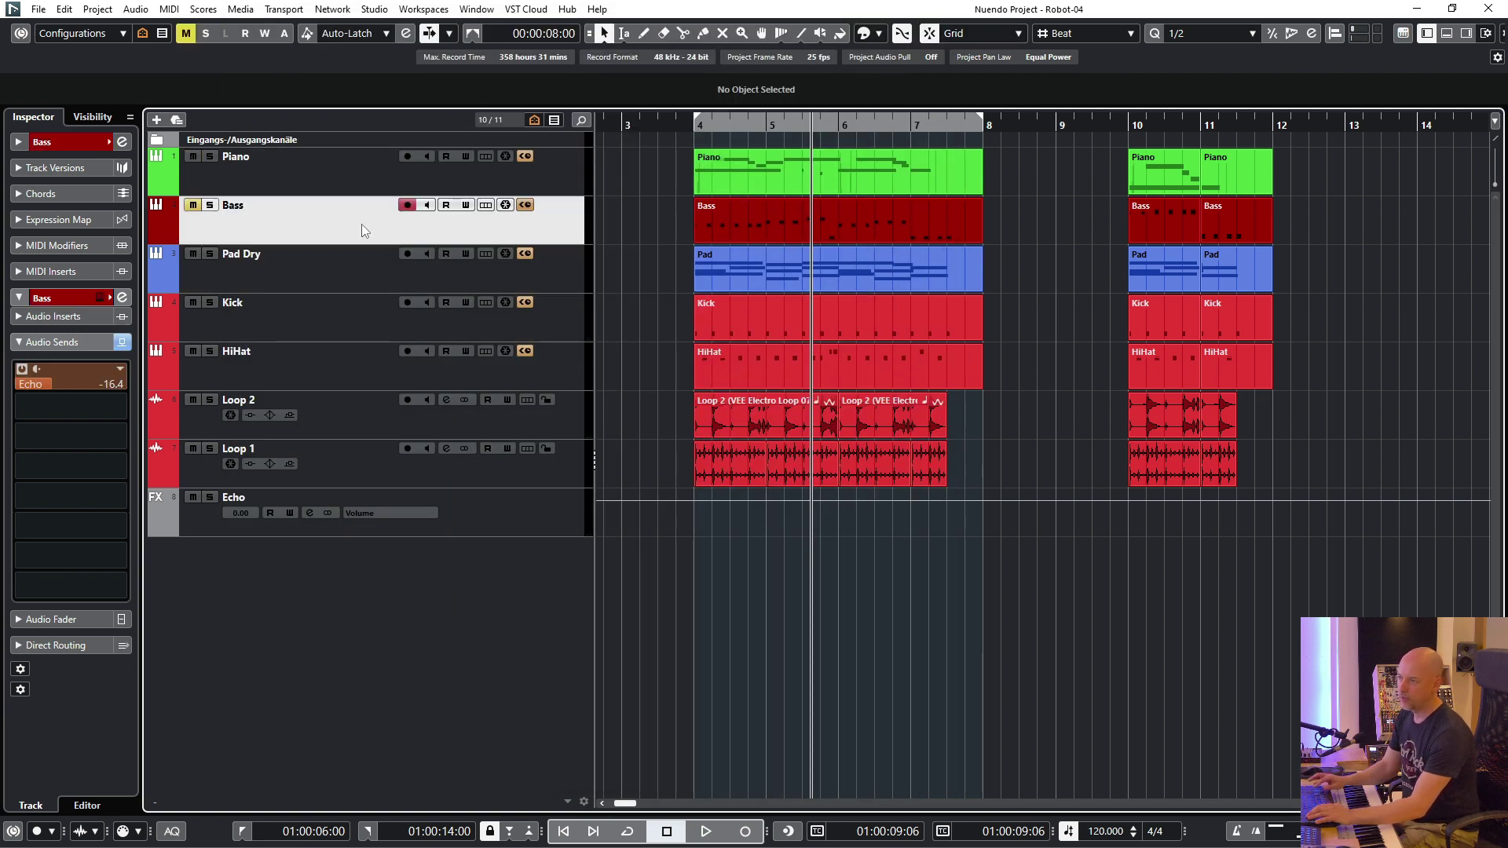
pyautogui.press('KP_1')
pyautogui.press('space')
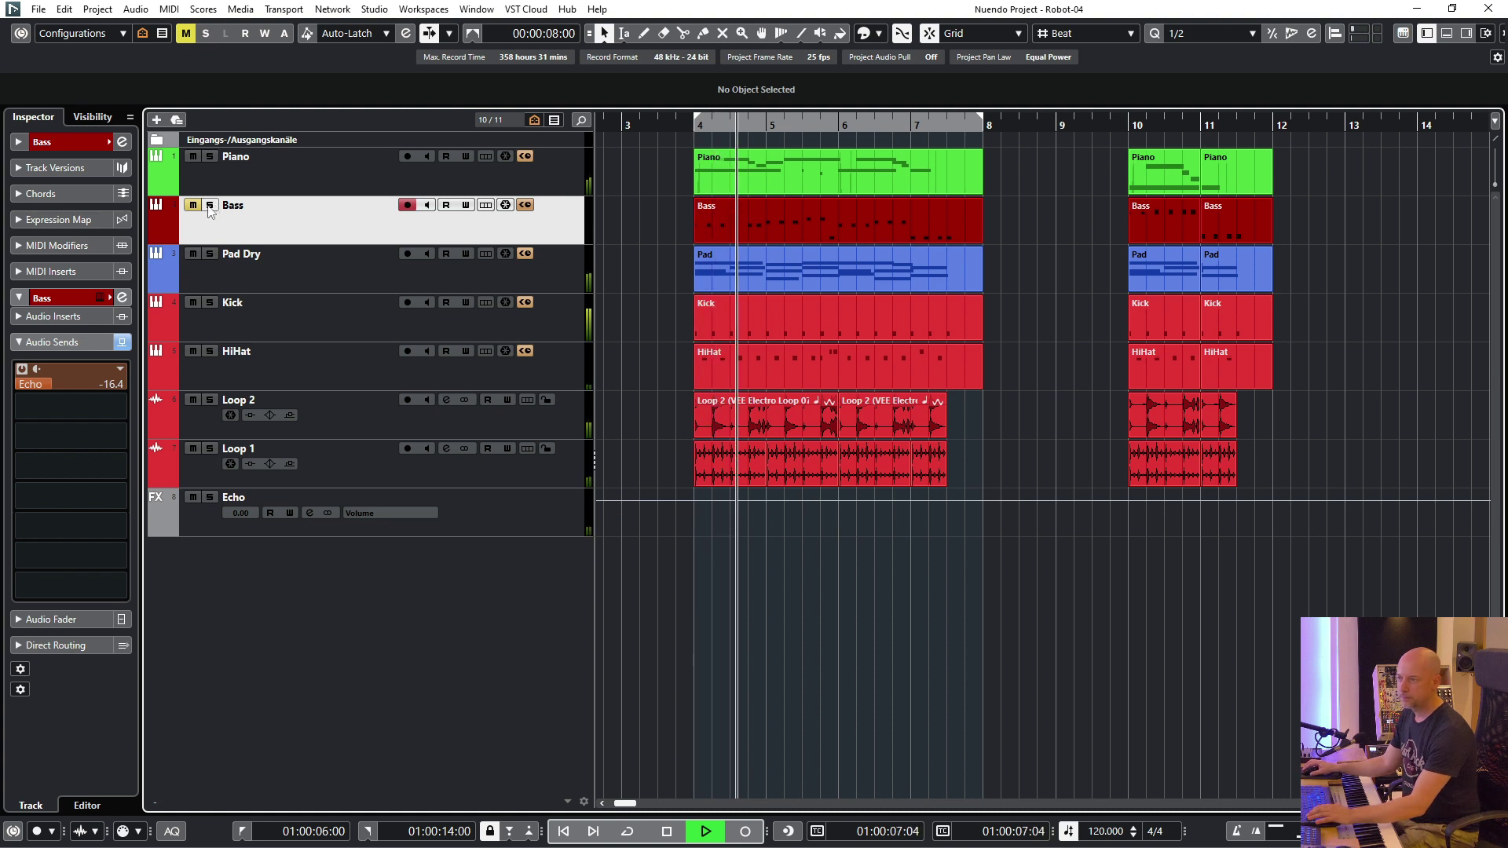
pyautogui.press('space')
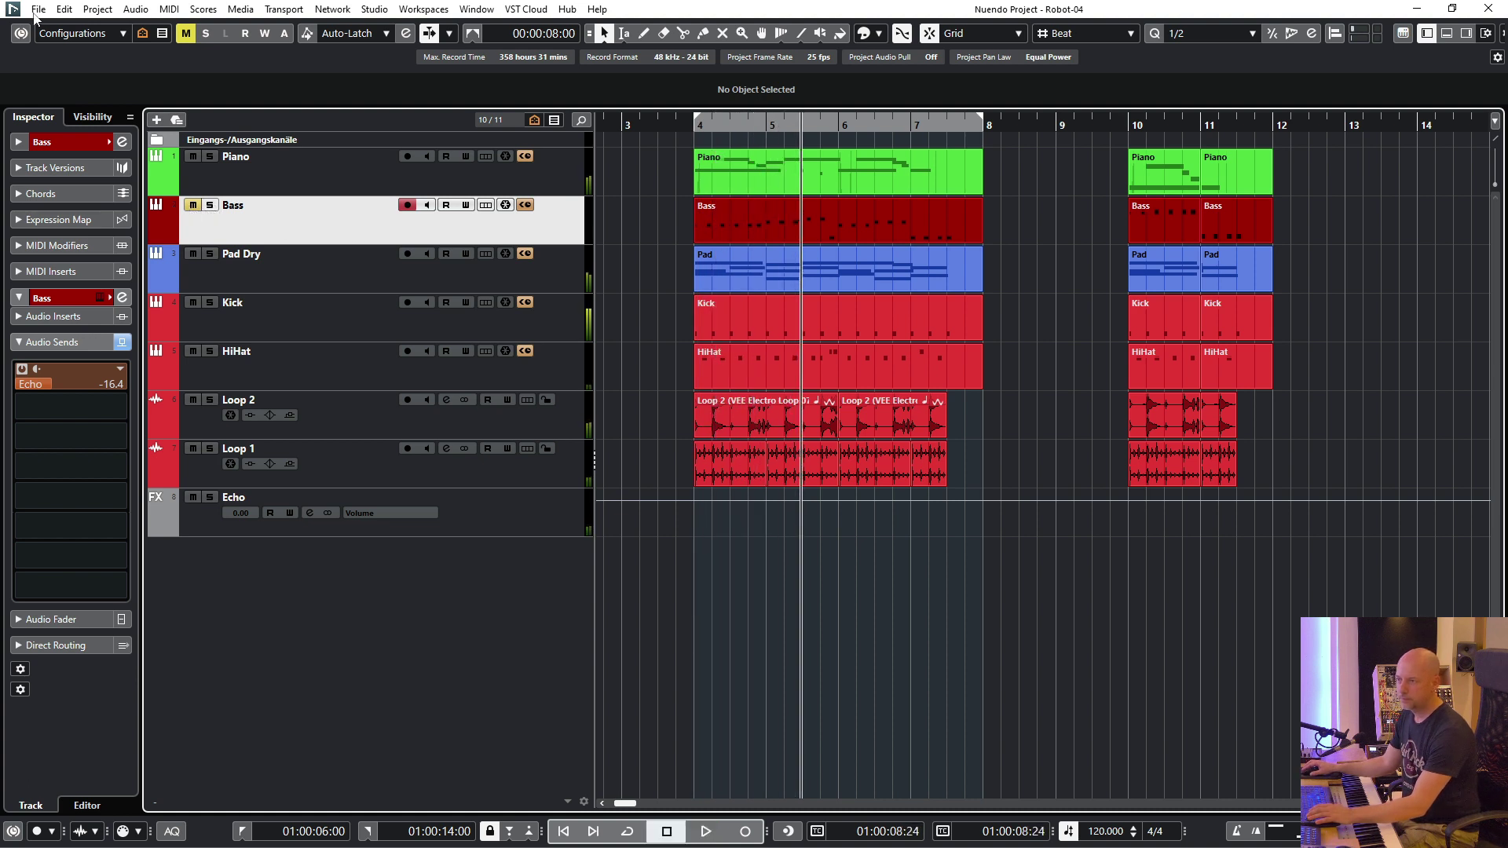
# - Rename the Audio Mixdown export from 'playalong Keys' to 'playalong Bass'
pyautogui.click(37, 9)
pyautogui.moveTo(135, 269)
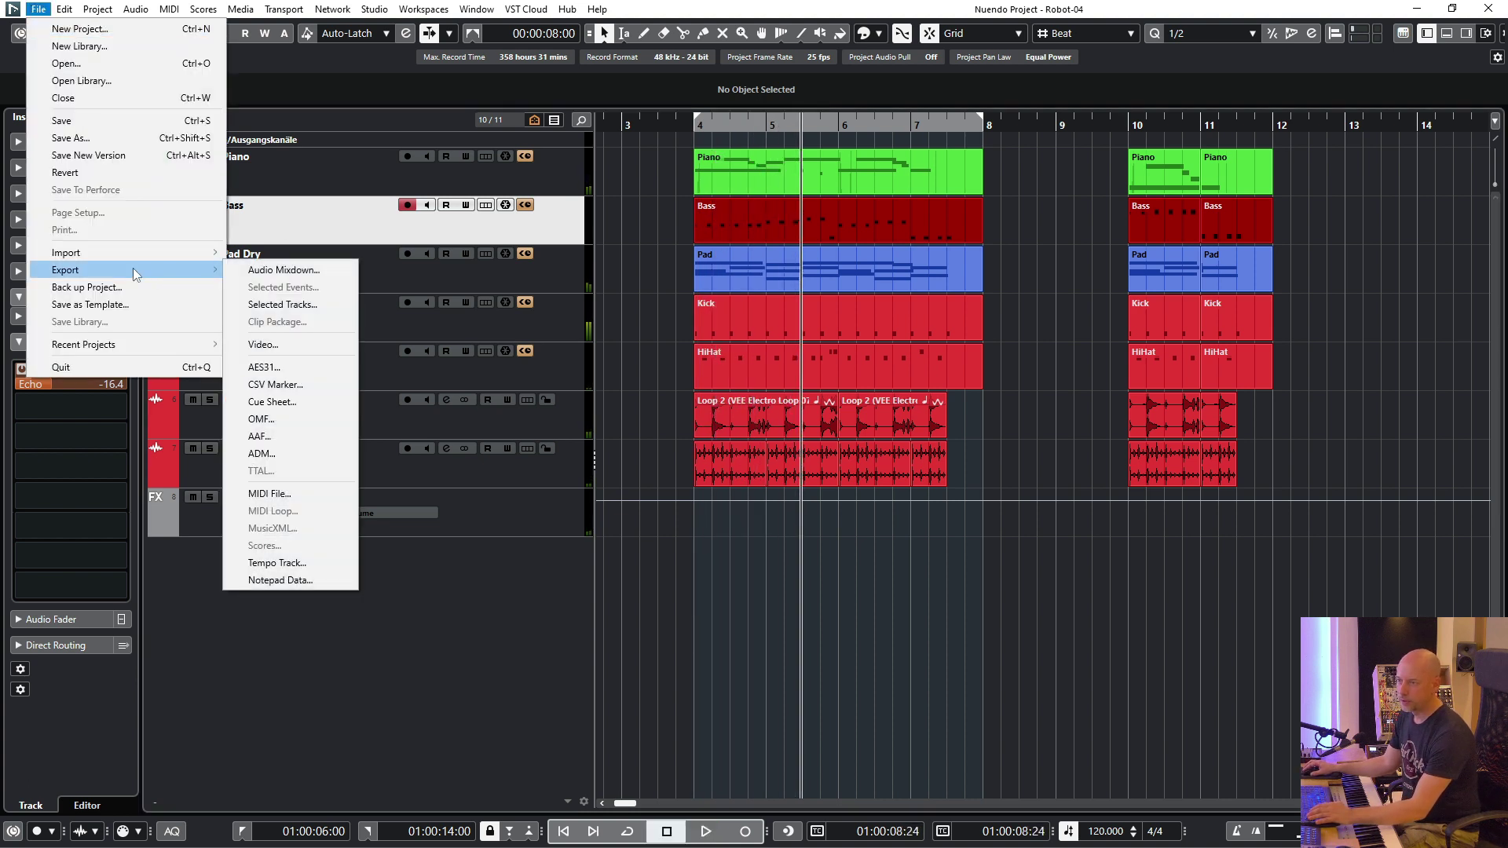
pyautogui.click(296, 278)
pyautogui.click(678, 95)
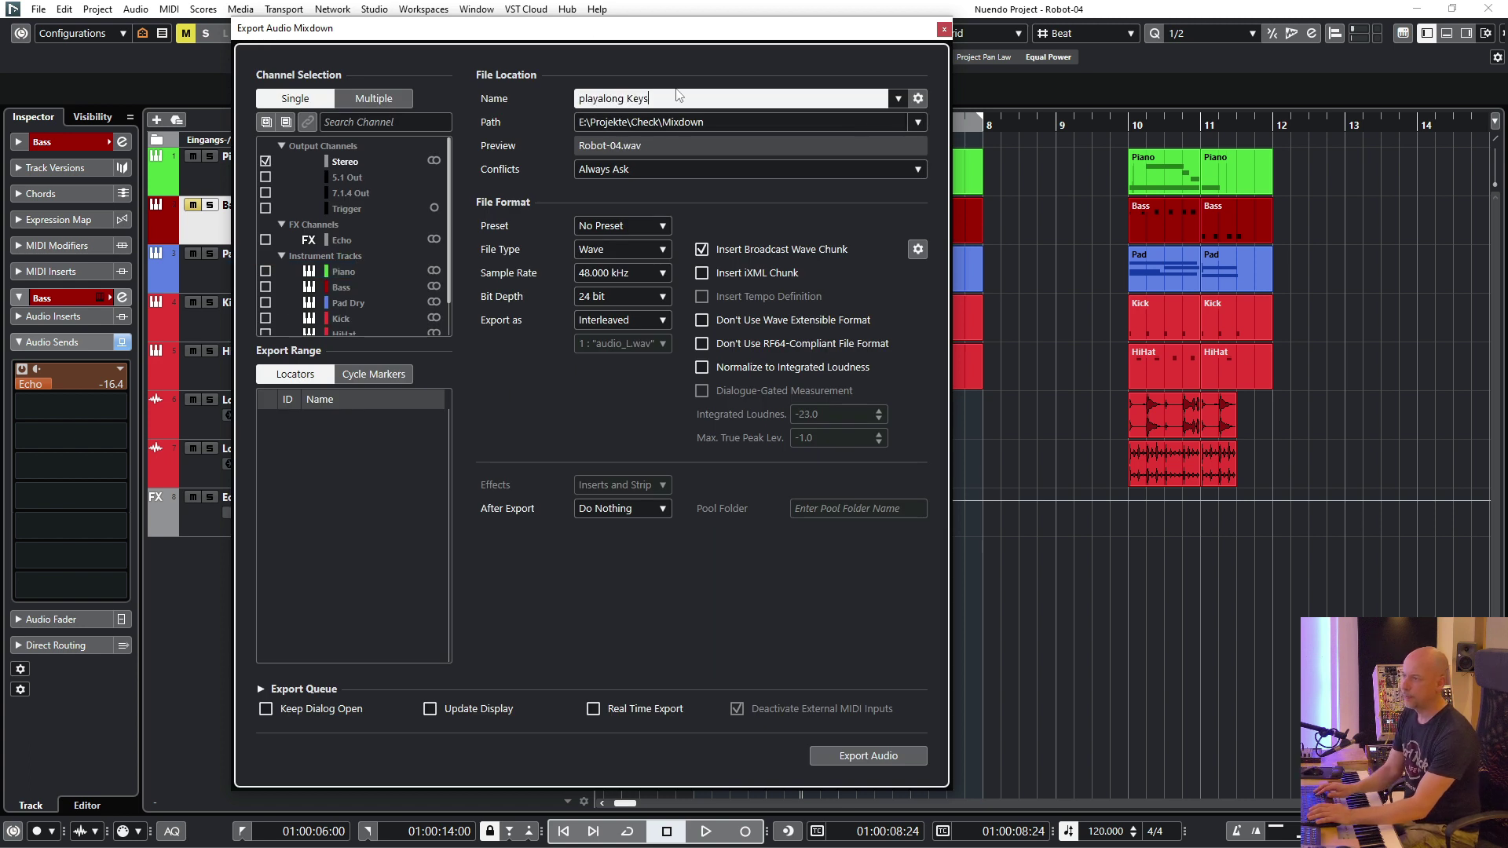
pyautogui.press('BackSpace')
pyautogui.press('BackSpace')
pyautogui.press('BackSpace')
pyautogui.press('BackSpace')
pyautogui.write('Bass')
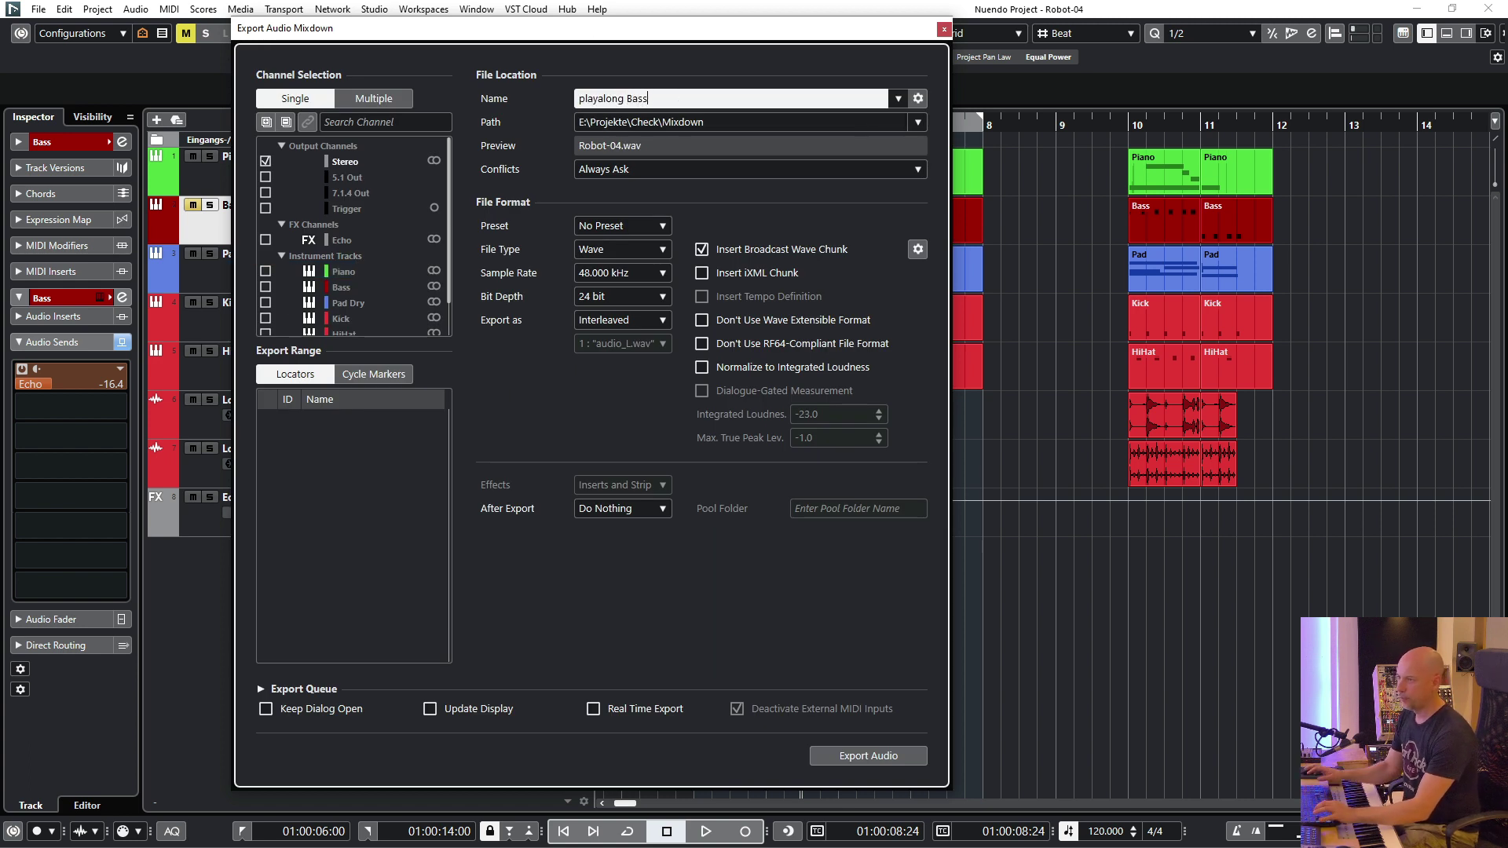
pyautogui.click(943, 32)
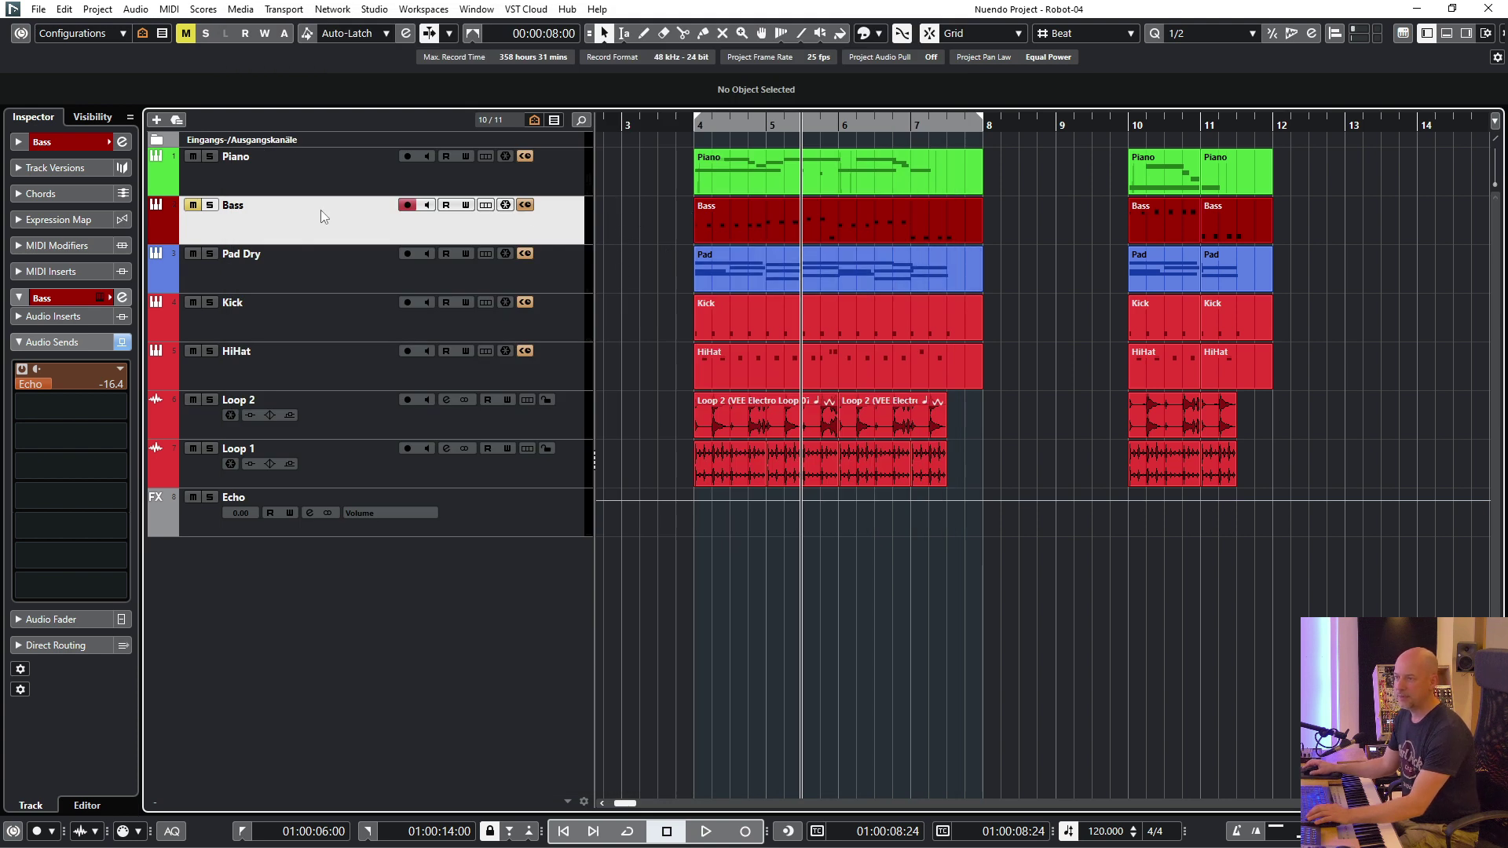
# - Unmute Bass to restore the full mix, then select Piano and Bass
pyautogui.click(193, 205)
pyautogui.click(302, 166)
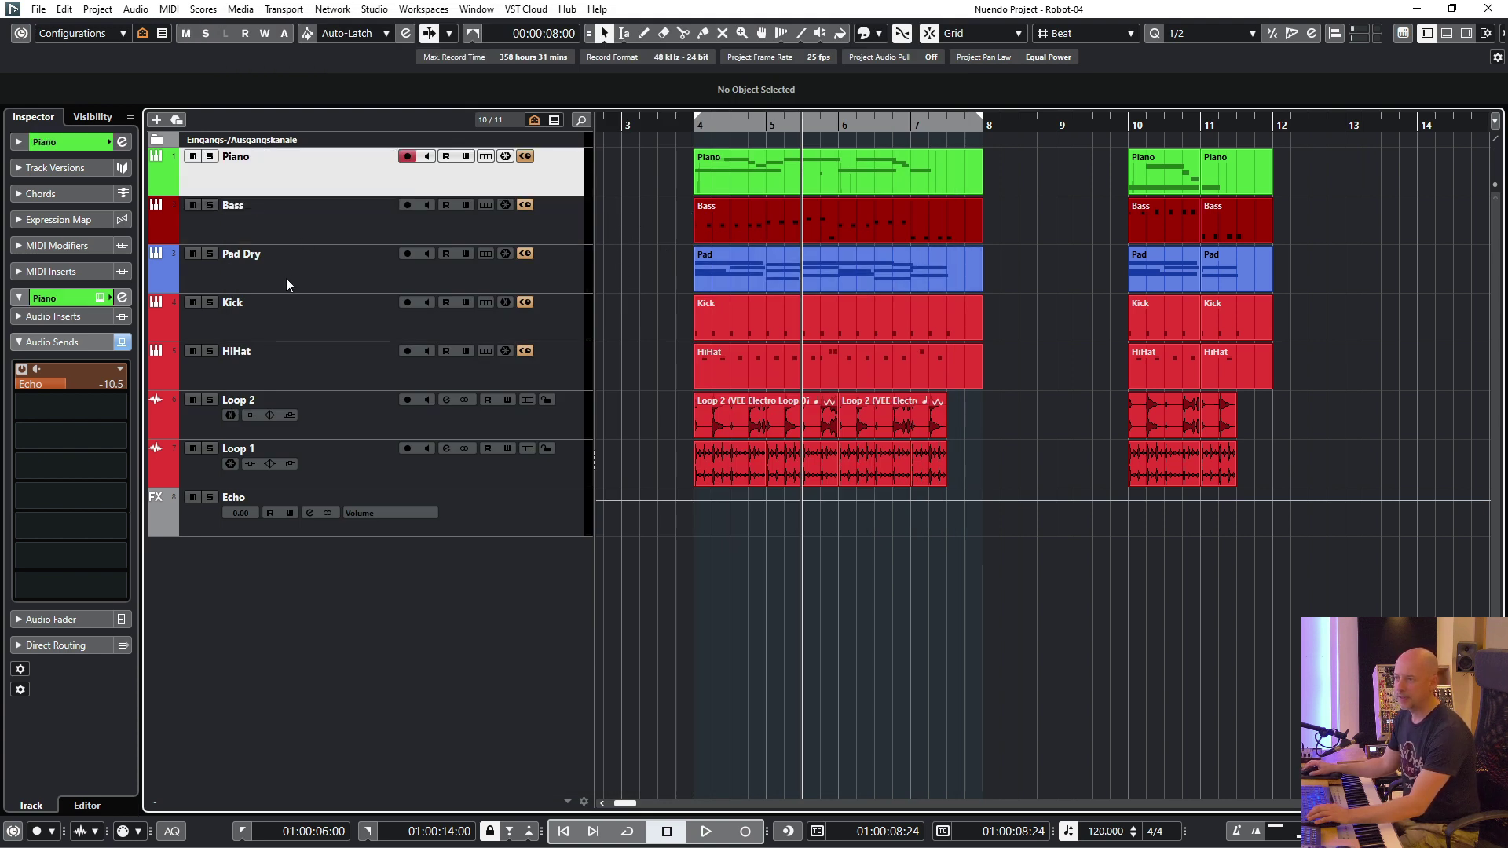
pyautogui.click(313, 232)
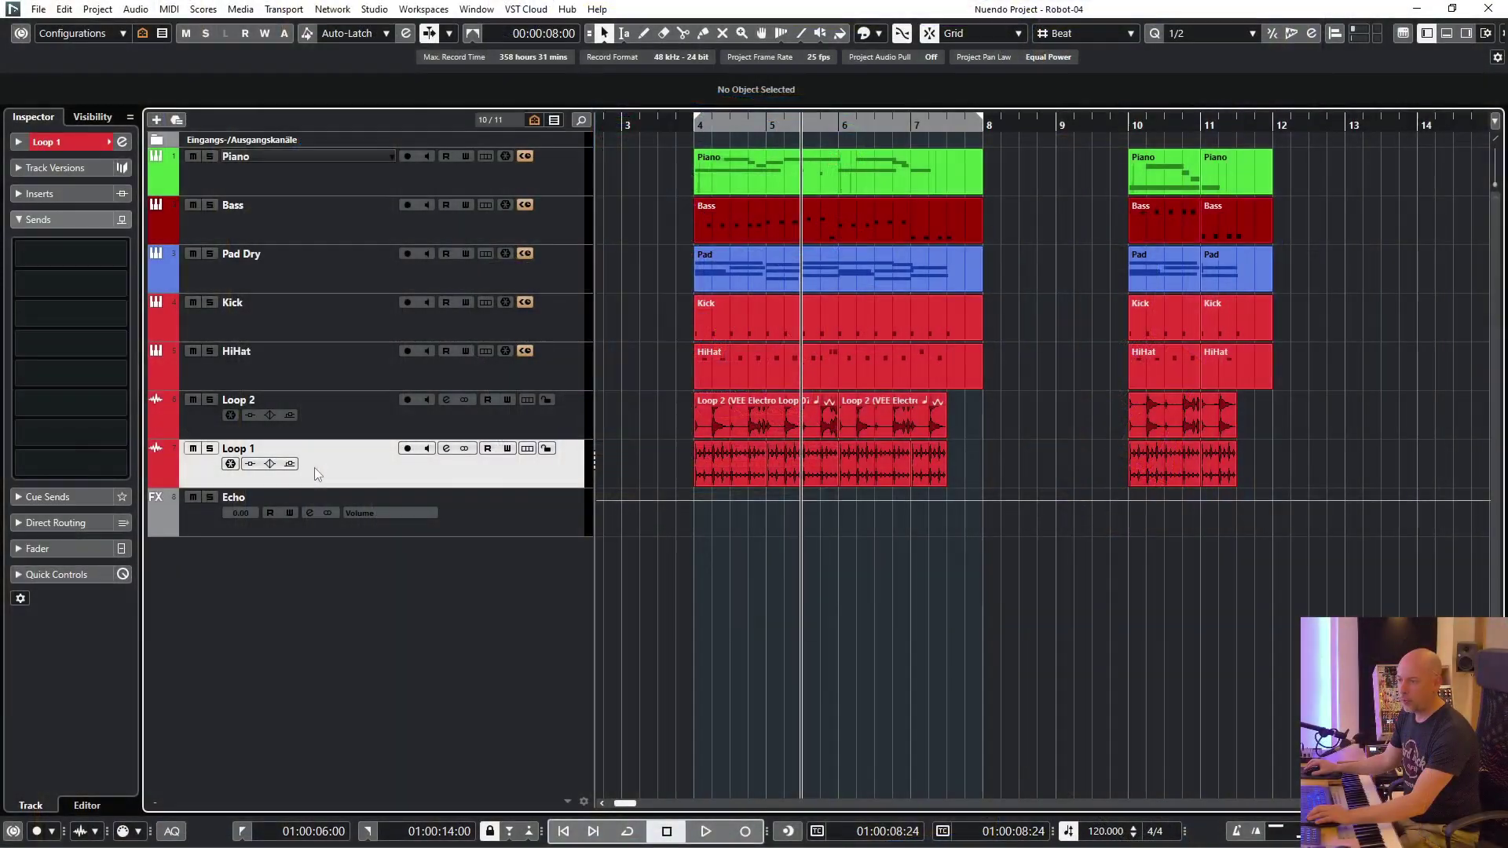
# - Add three group tracks named 'playalong' from the track list's Add Track > Group
pyautogui.rightClick(316, 469)
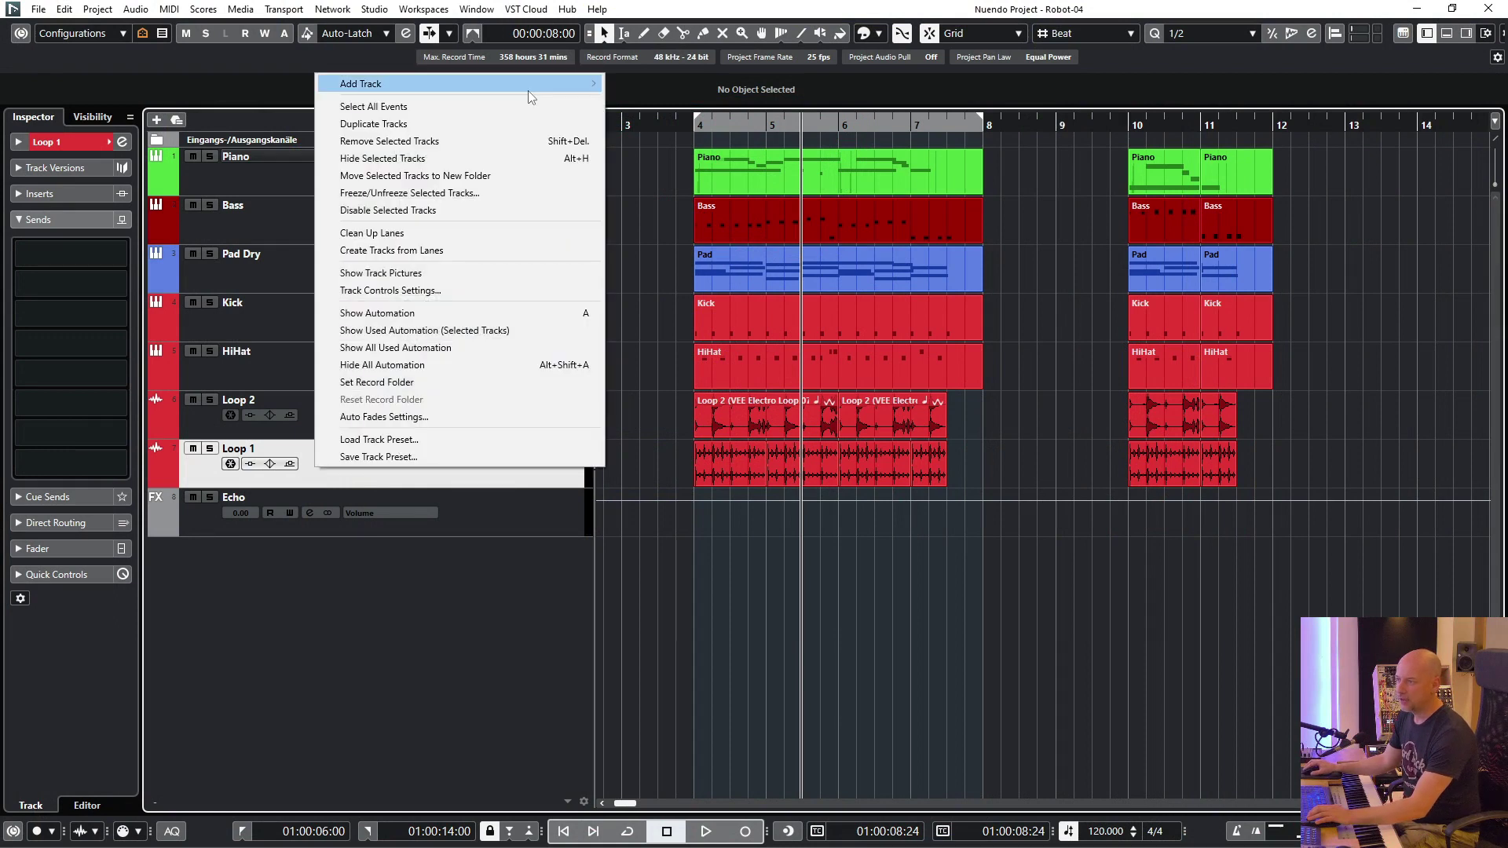
pyautogui.moveTo(471, 83)
pyautogui.click(703, 180)
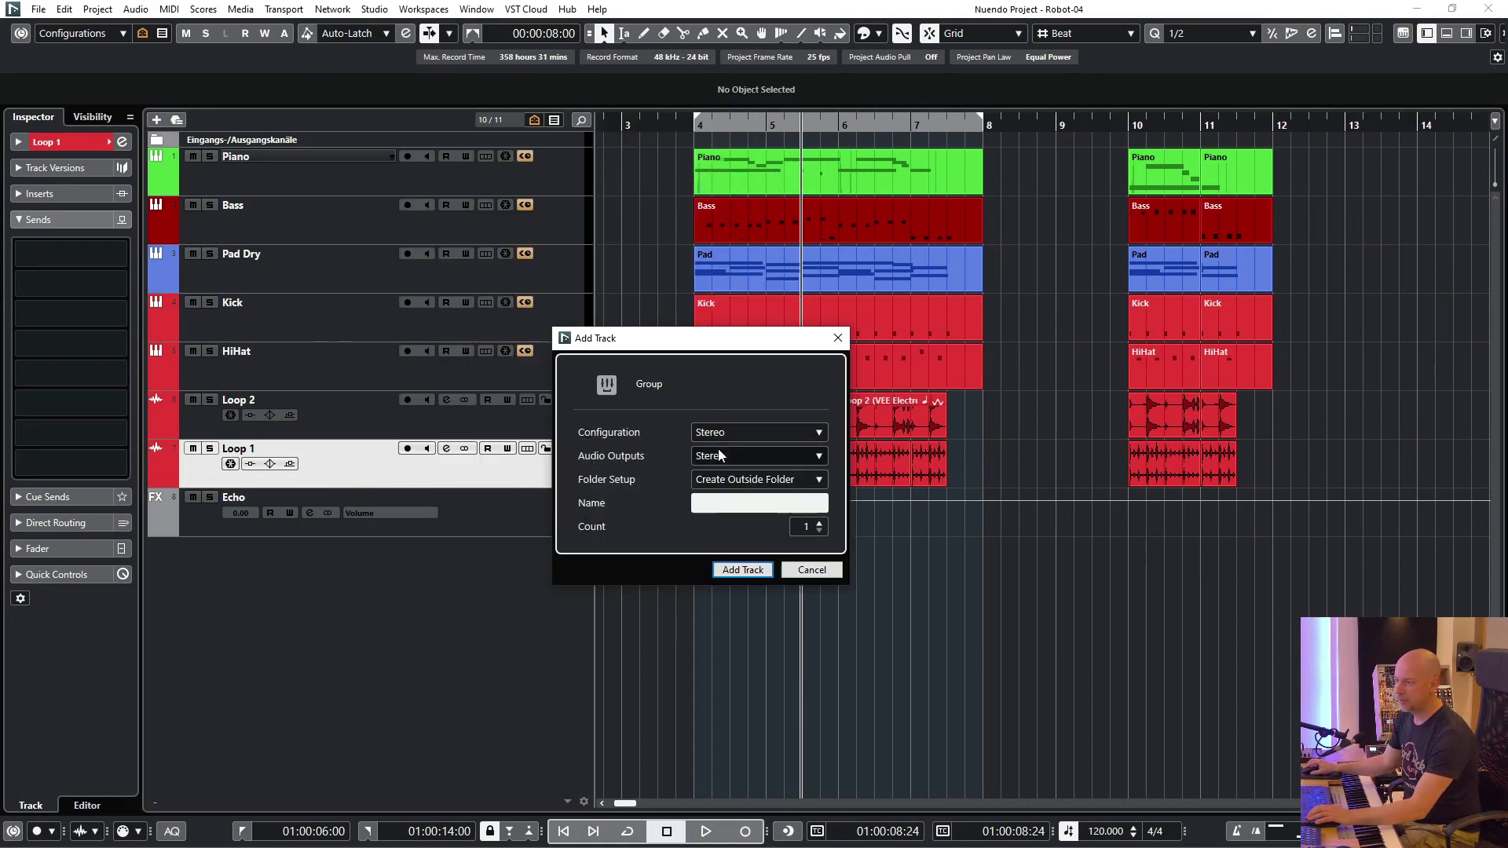
pyautogui.click(821, 523)
pyautogui.click(821, 523)
pyautogui.click(783, 503)
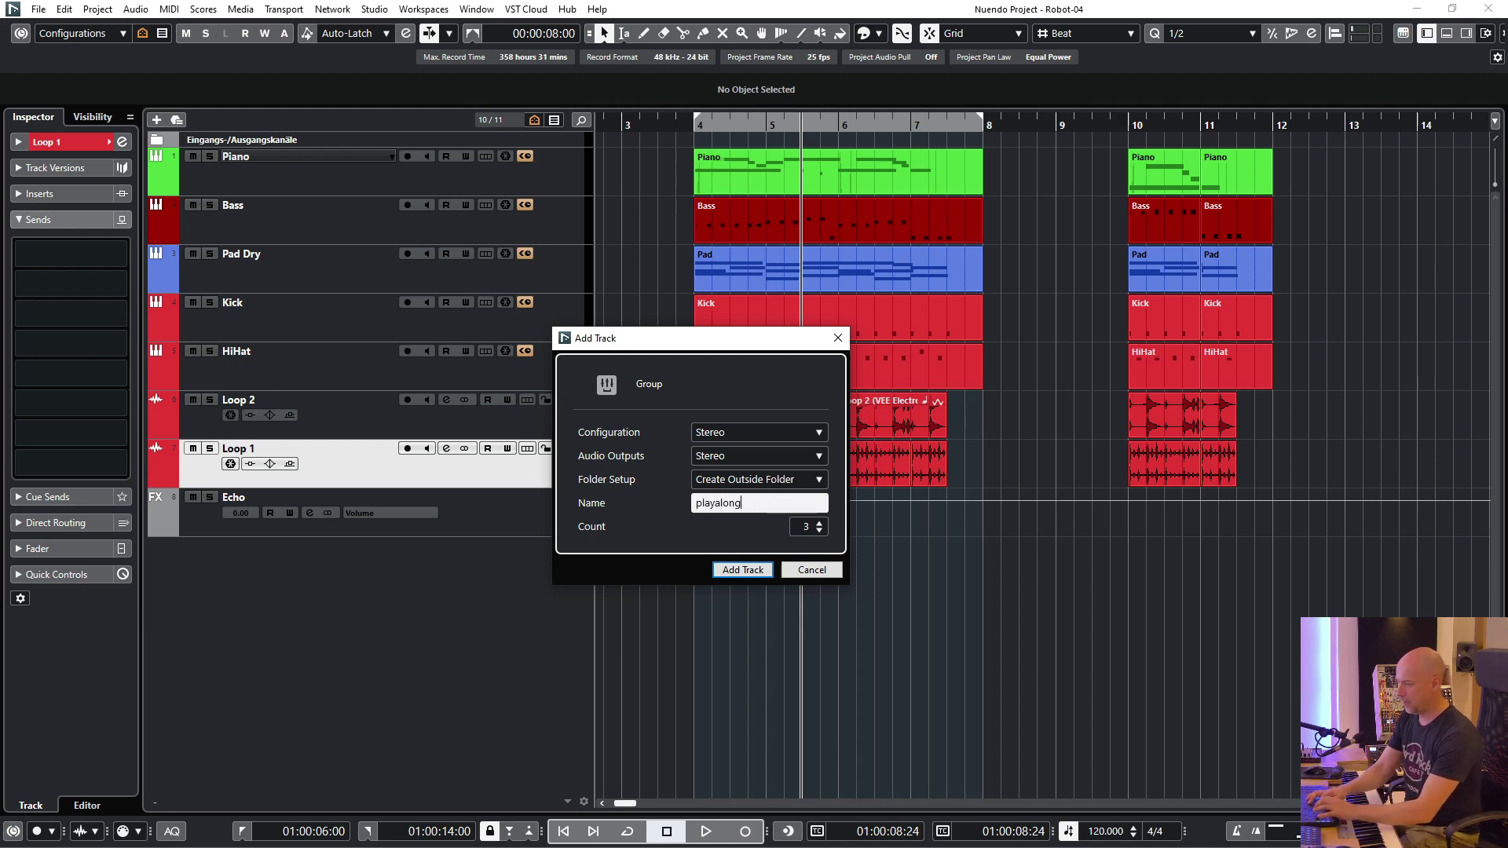
pyautogui.press('Return')
# - Rename the three groups to playalong Keys, playalong Bass and playalong Drums
pyautogui.click(440, 509)
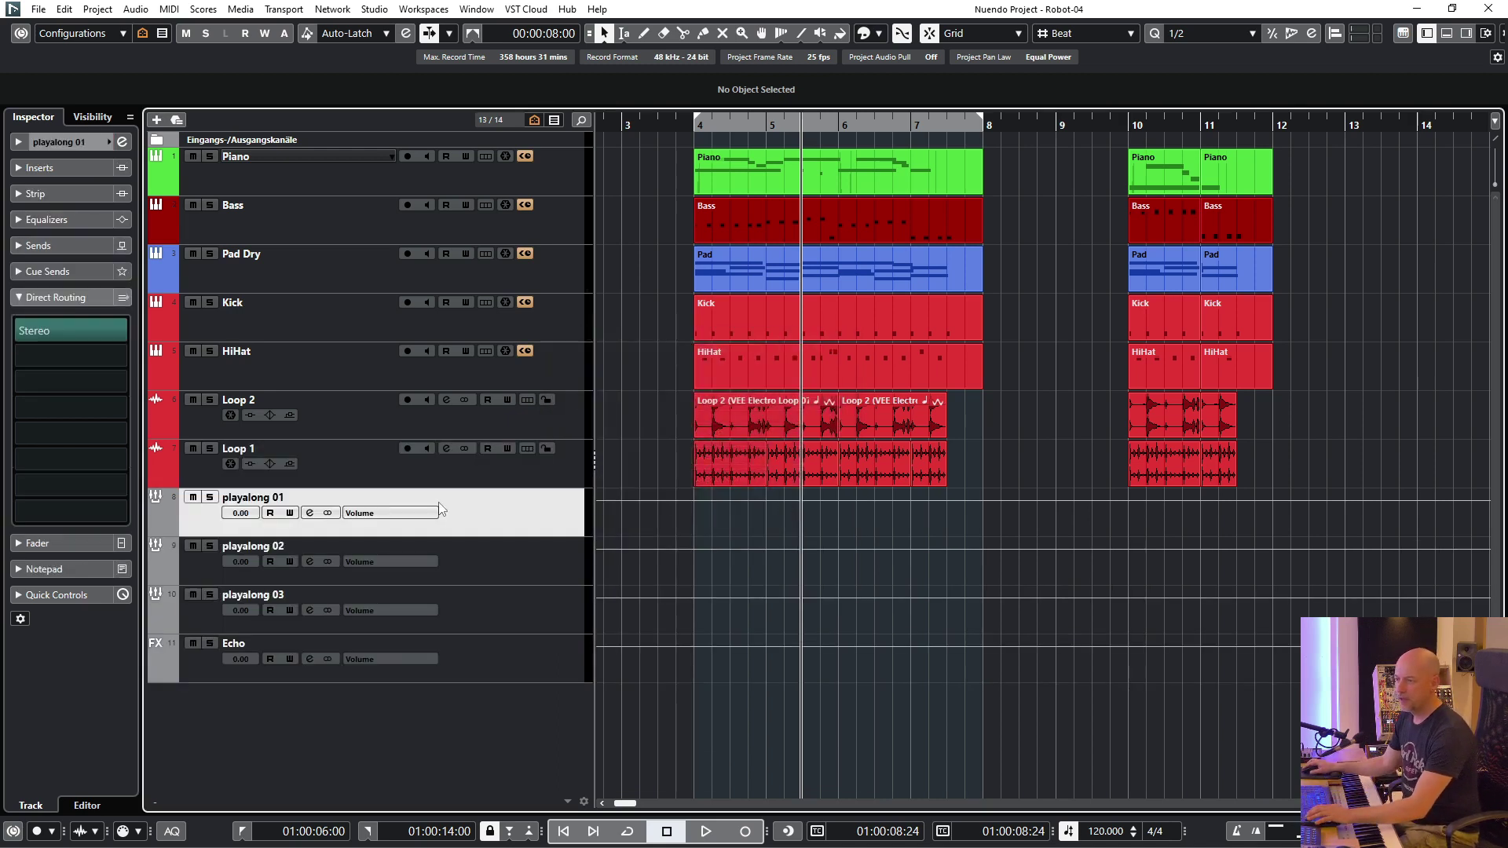
pyautogui.doubleClick(270, 493)
pyautogui.press('End')
pyautogui.press('BackSpace')
pyautogui.press('BackSpace')
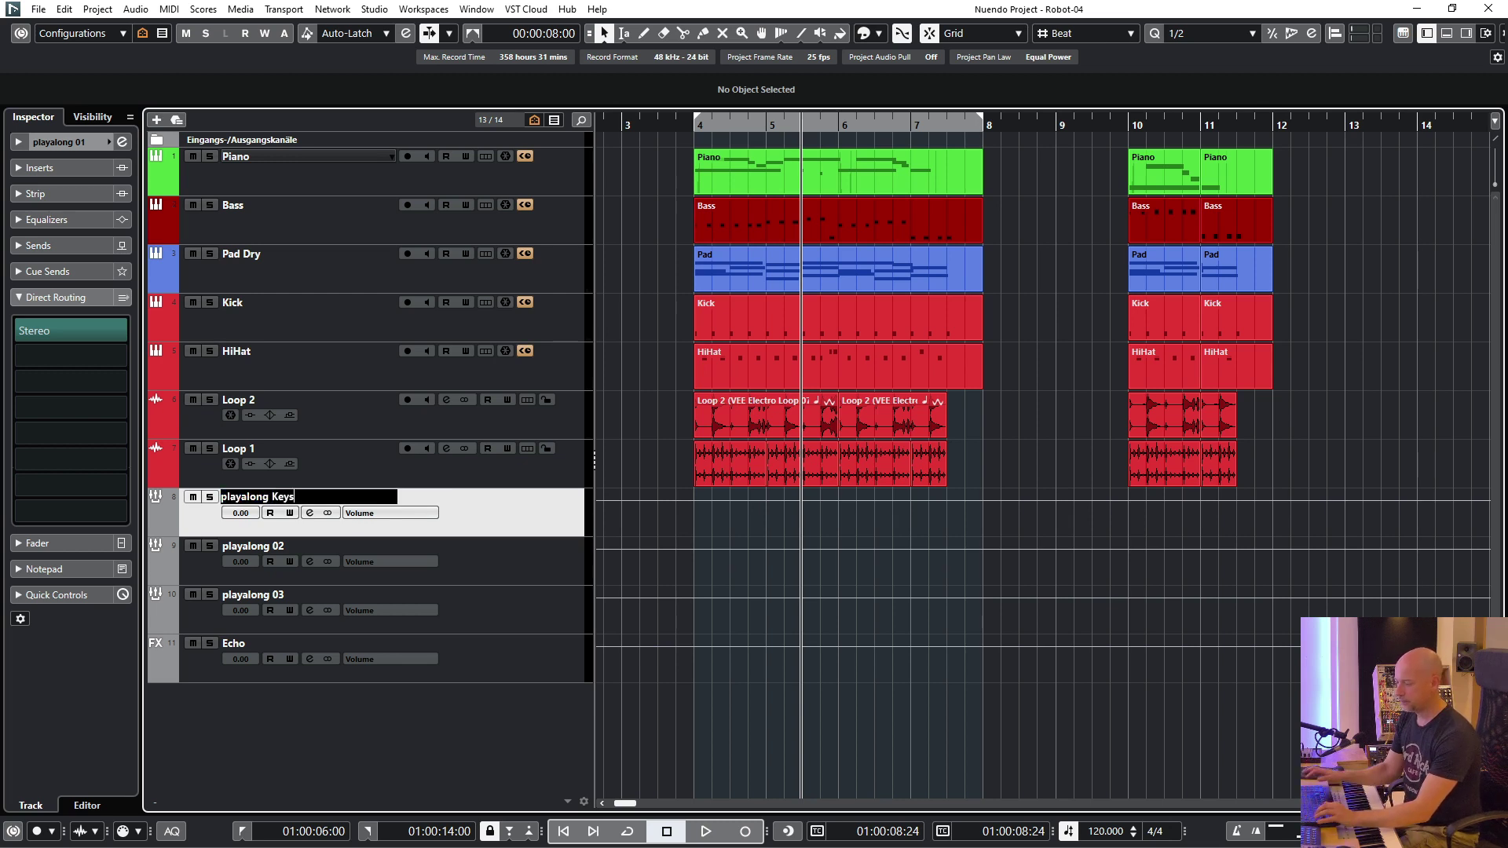
pyautogui.doubleClick(332, 546)
pyautogui.press('End')
pyautogui.press('BackSpace')
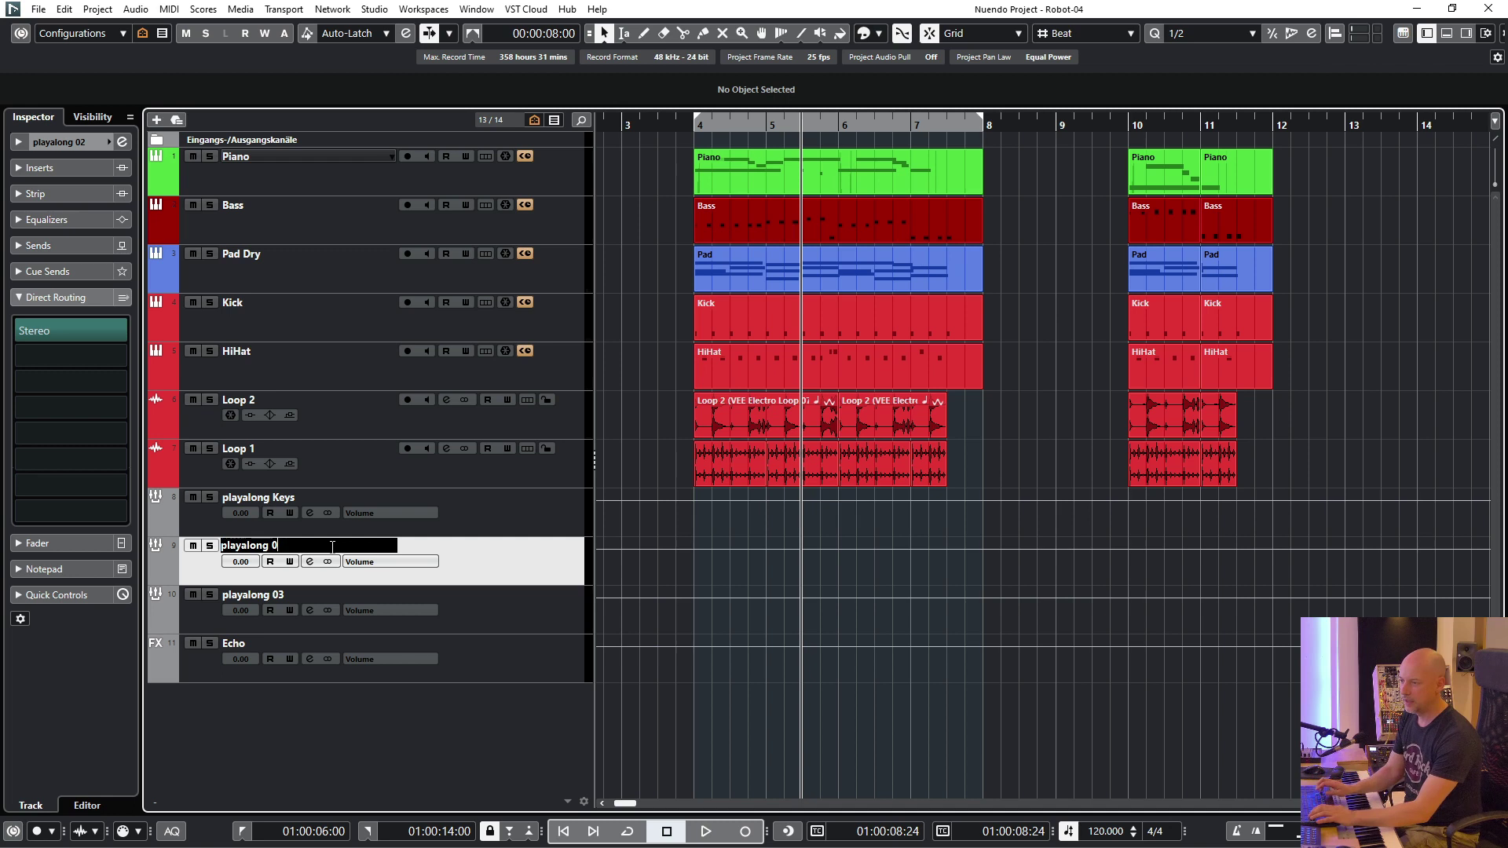
pyautogui.write('Bass')
pyautogui.press('Return')
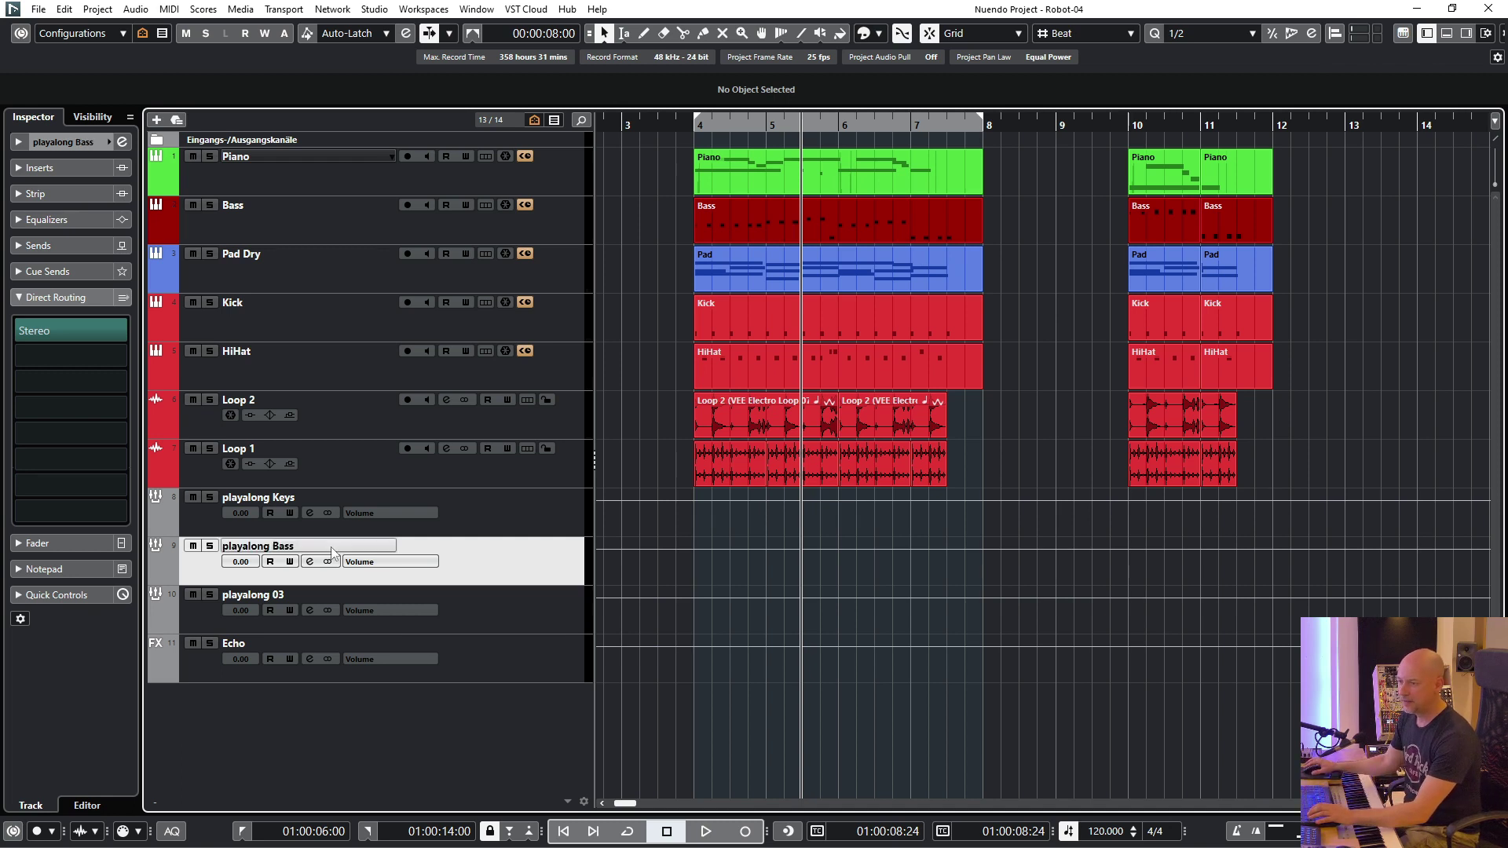
pyautogui.doubleClick(312, 595)
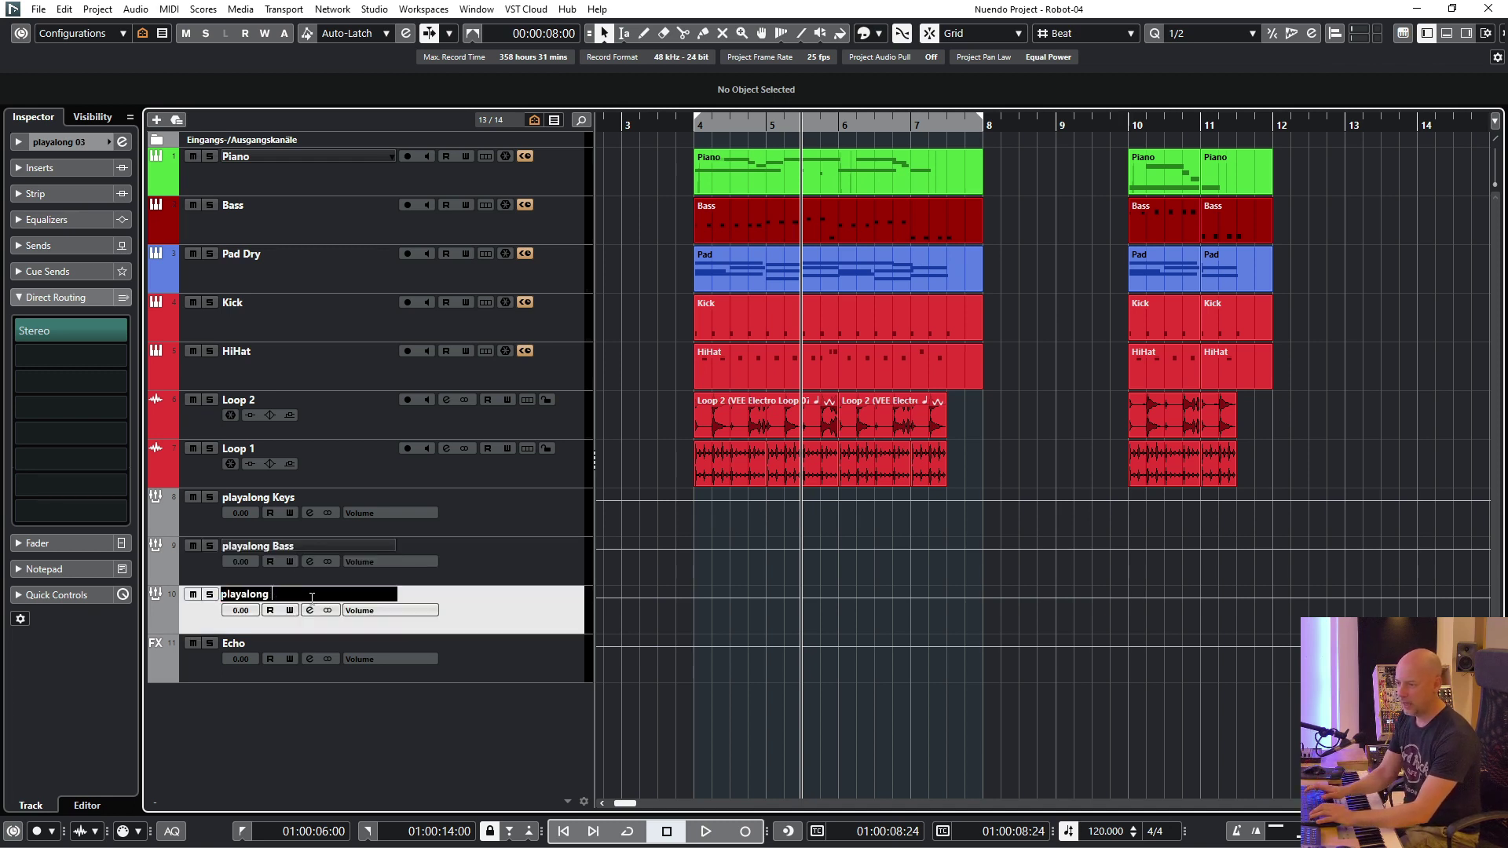
pyautogui.write('Drums')
pyautogui.press('Return')
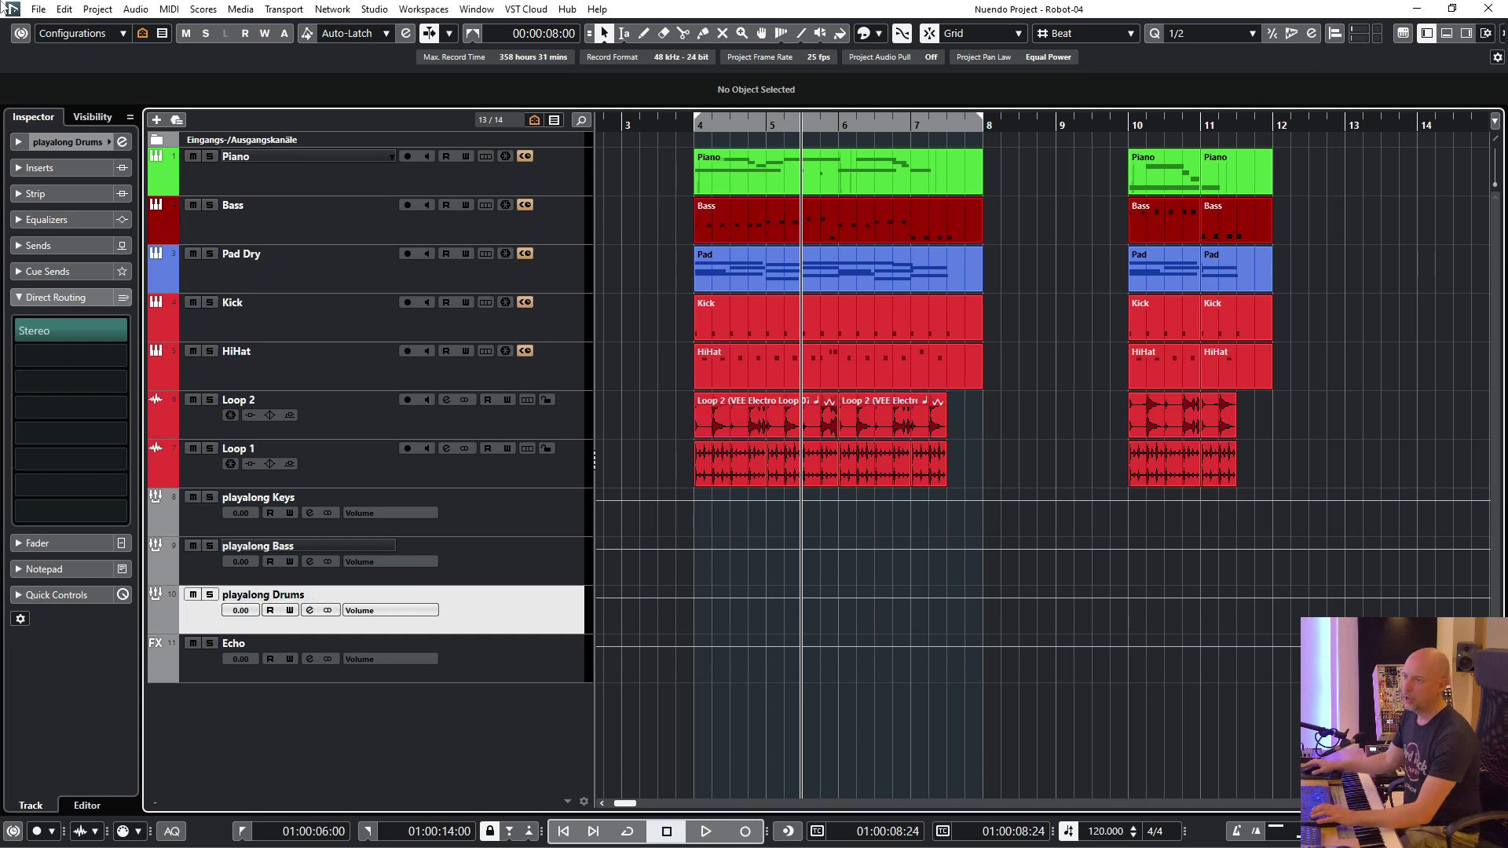
pyautogui.click(351, 176)
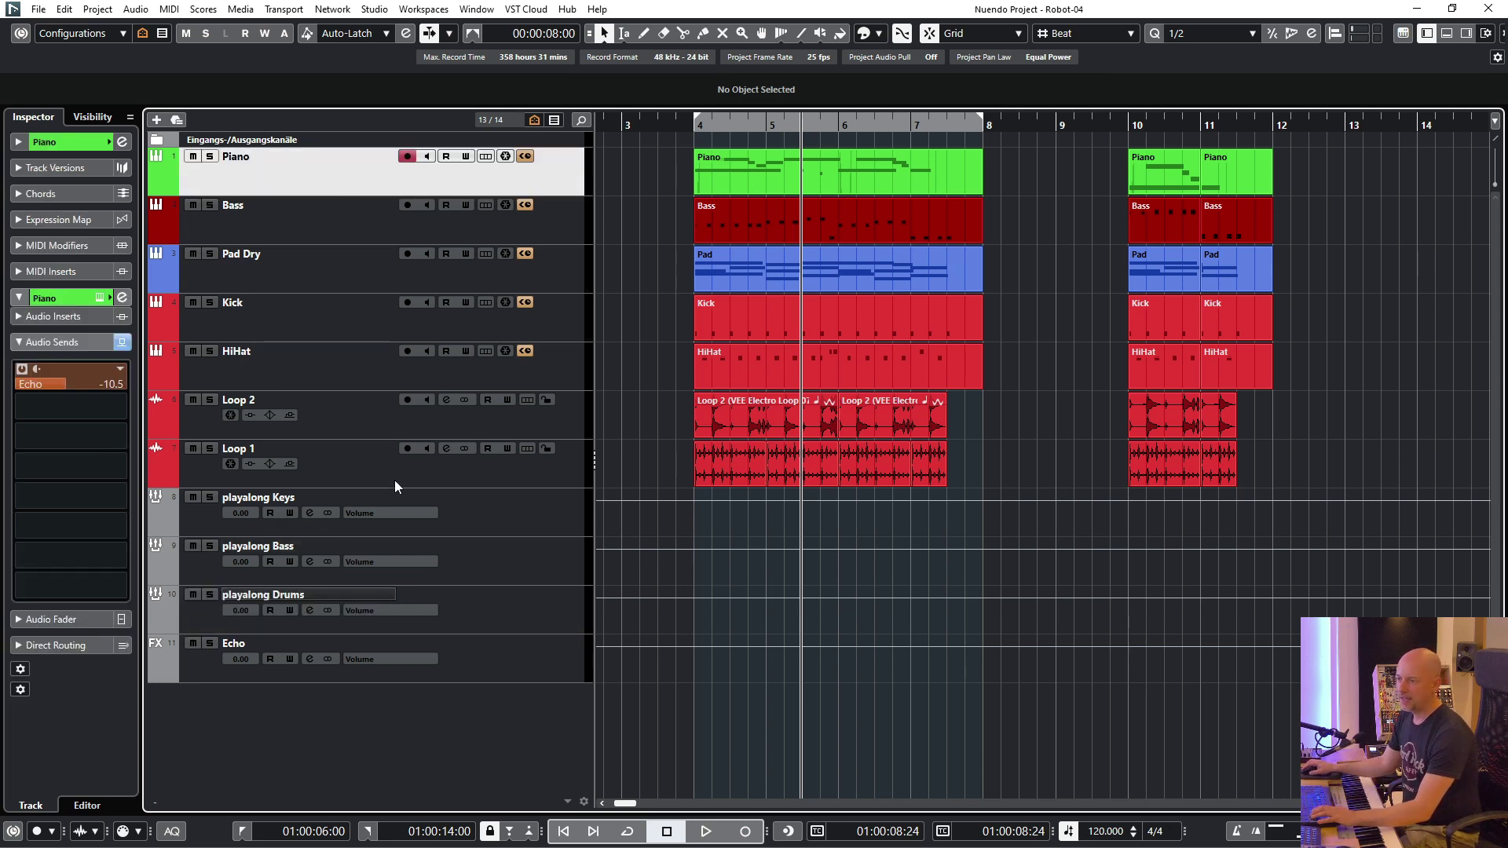
# - Route a send from Bass, Kick and HiHat to playalong Keys
pyautogui.click(276, 216)
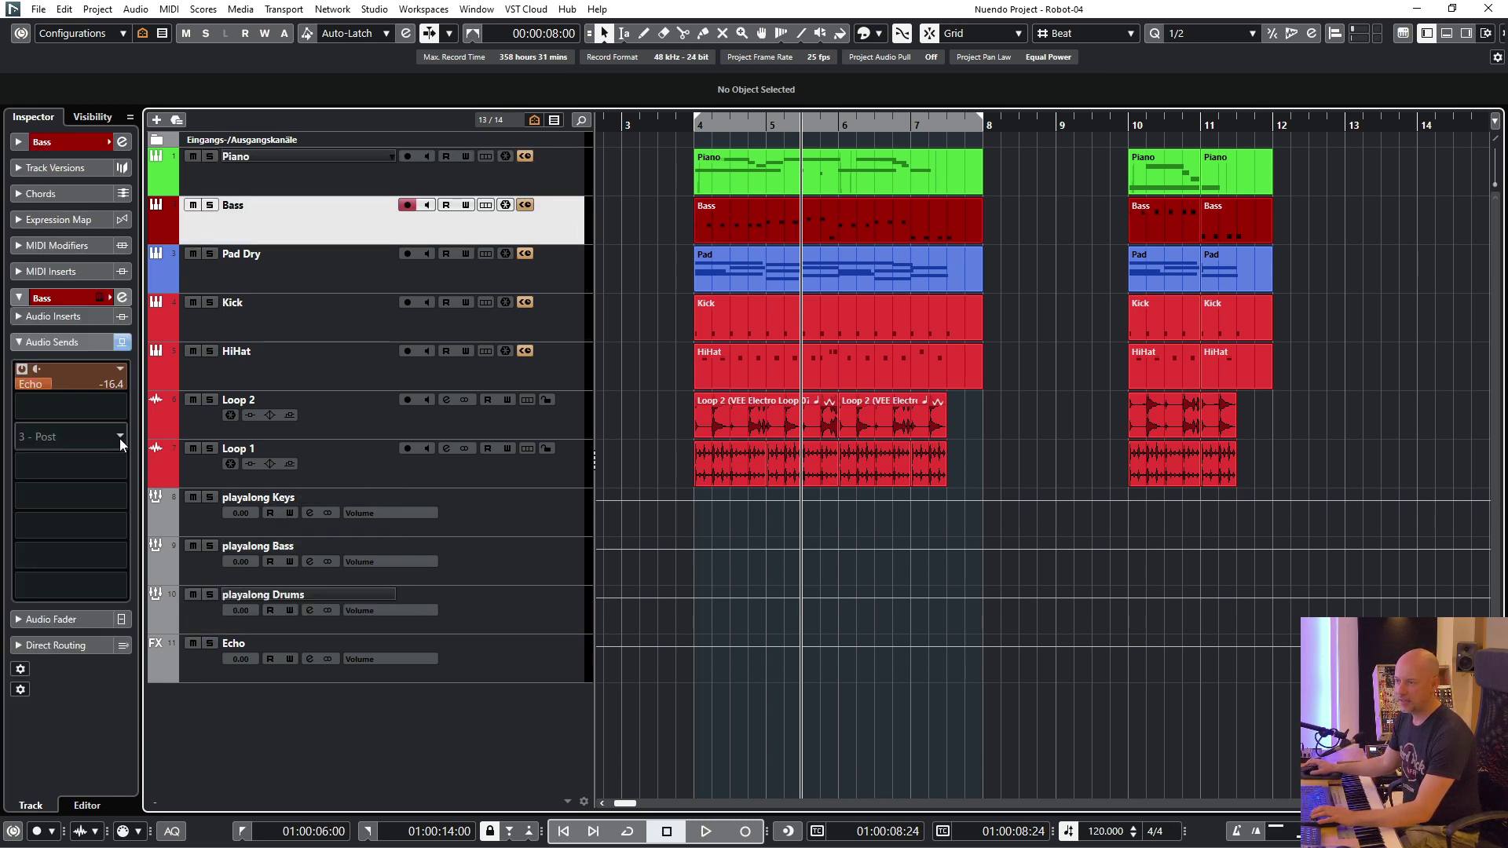
pyautogui.click(122, 410)
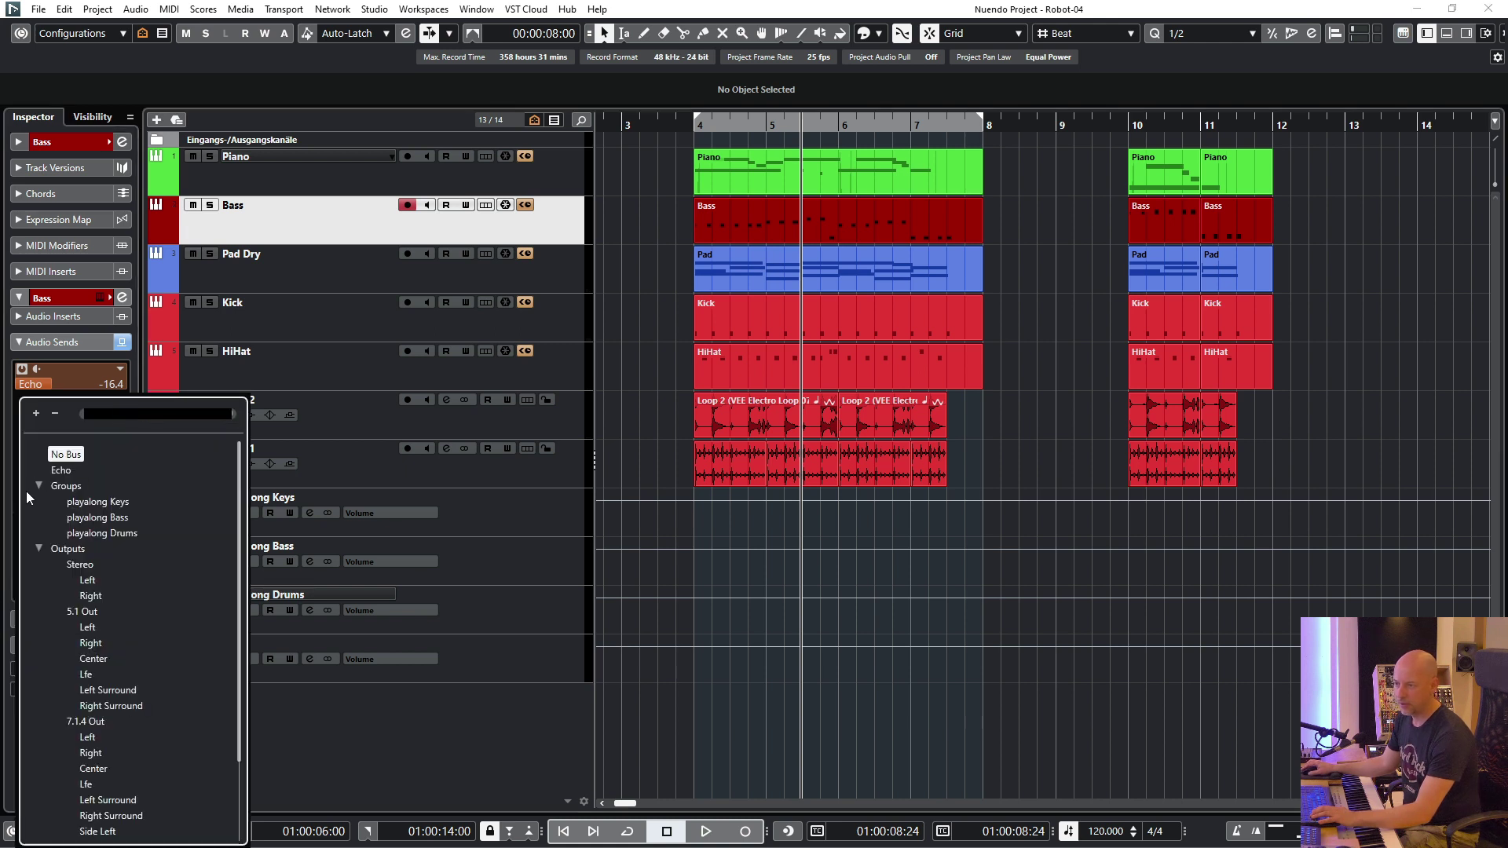
pyautogui.click(75, 503)
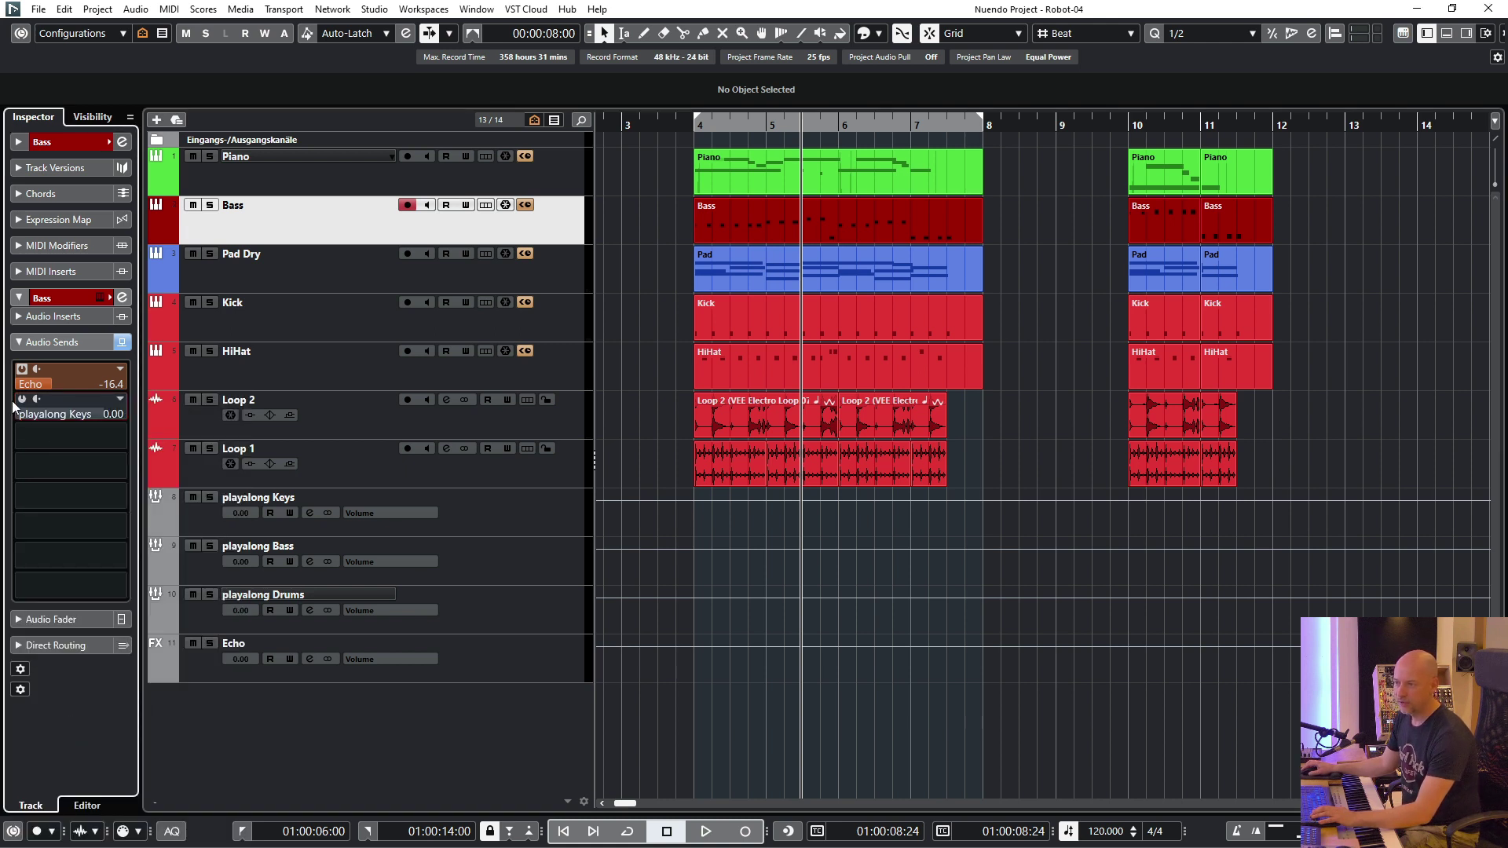
pyautogui.click(268, 321)
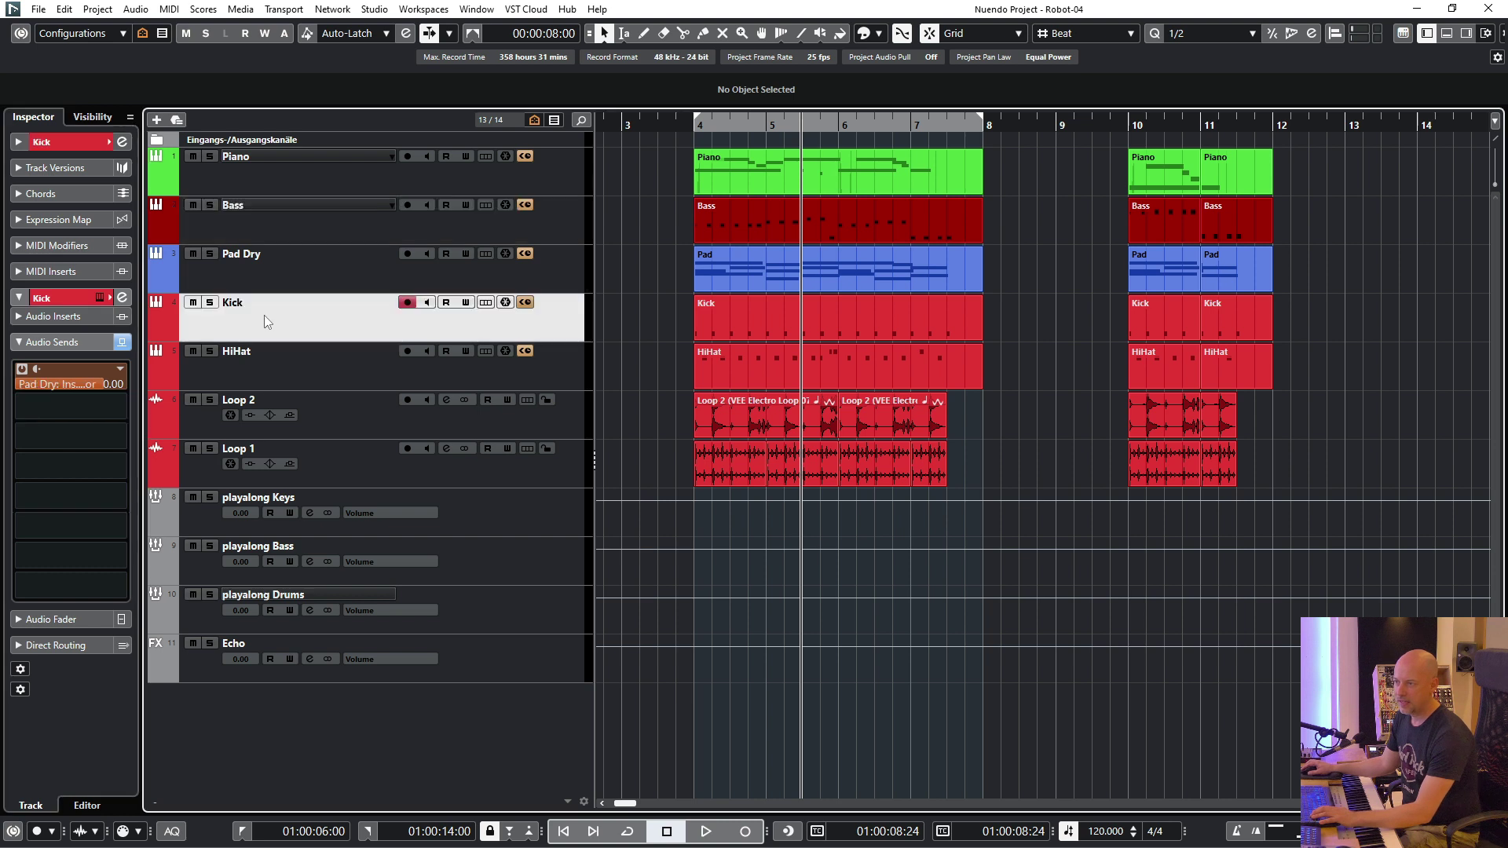
pyautogui.click(119, 409)
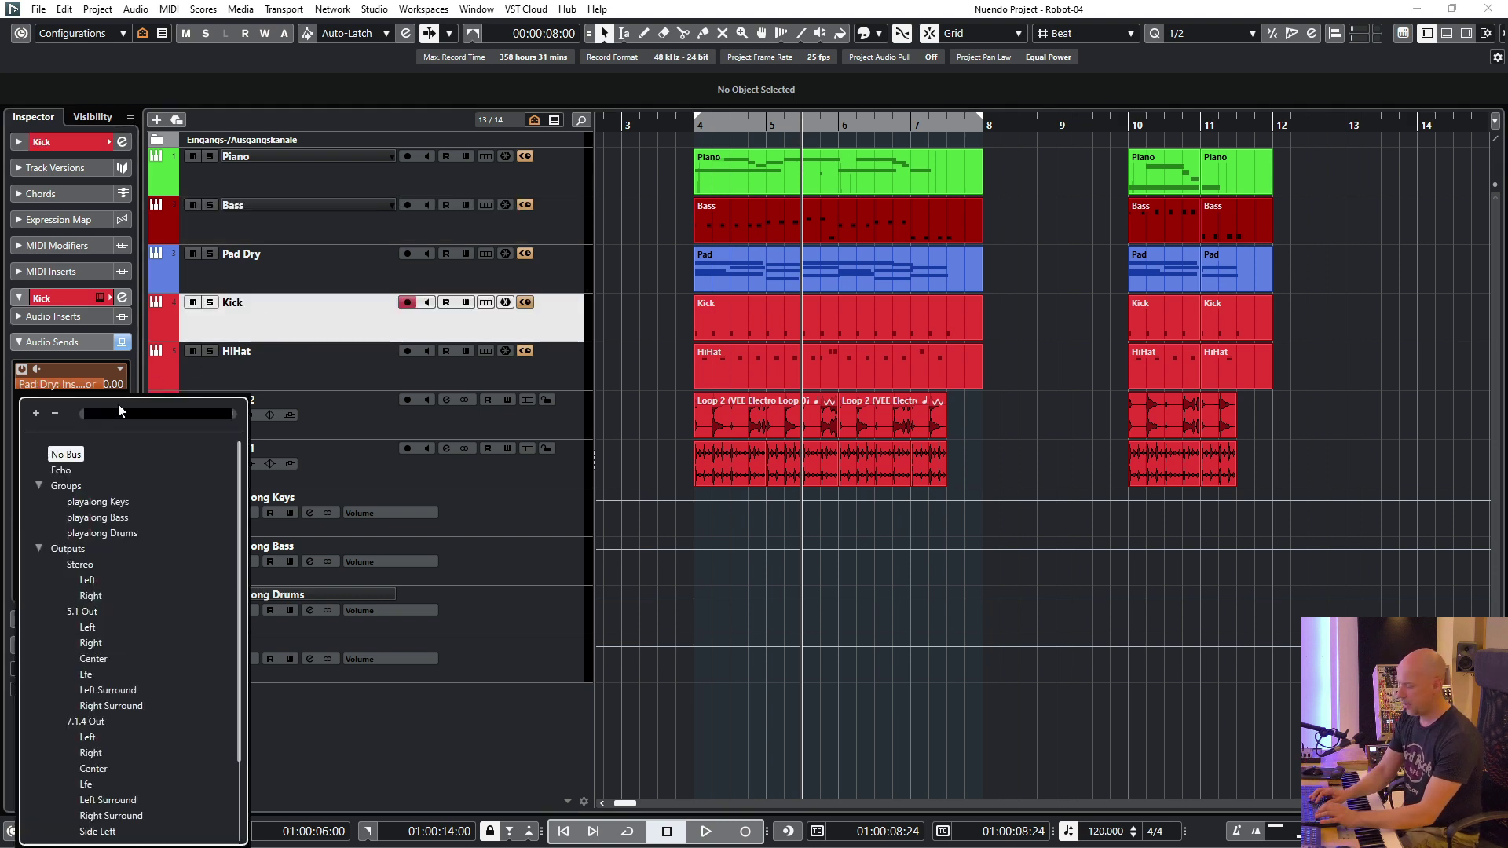
pyautogui.write('keys')
pyautogui.click(66, 456)
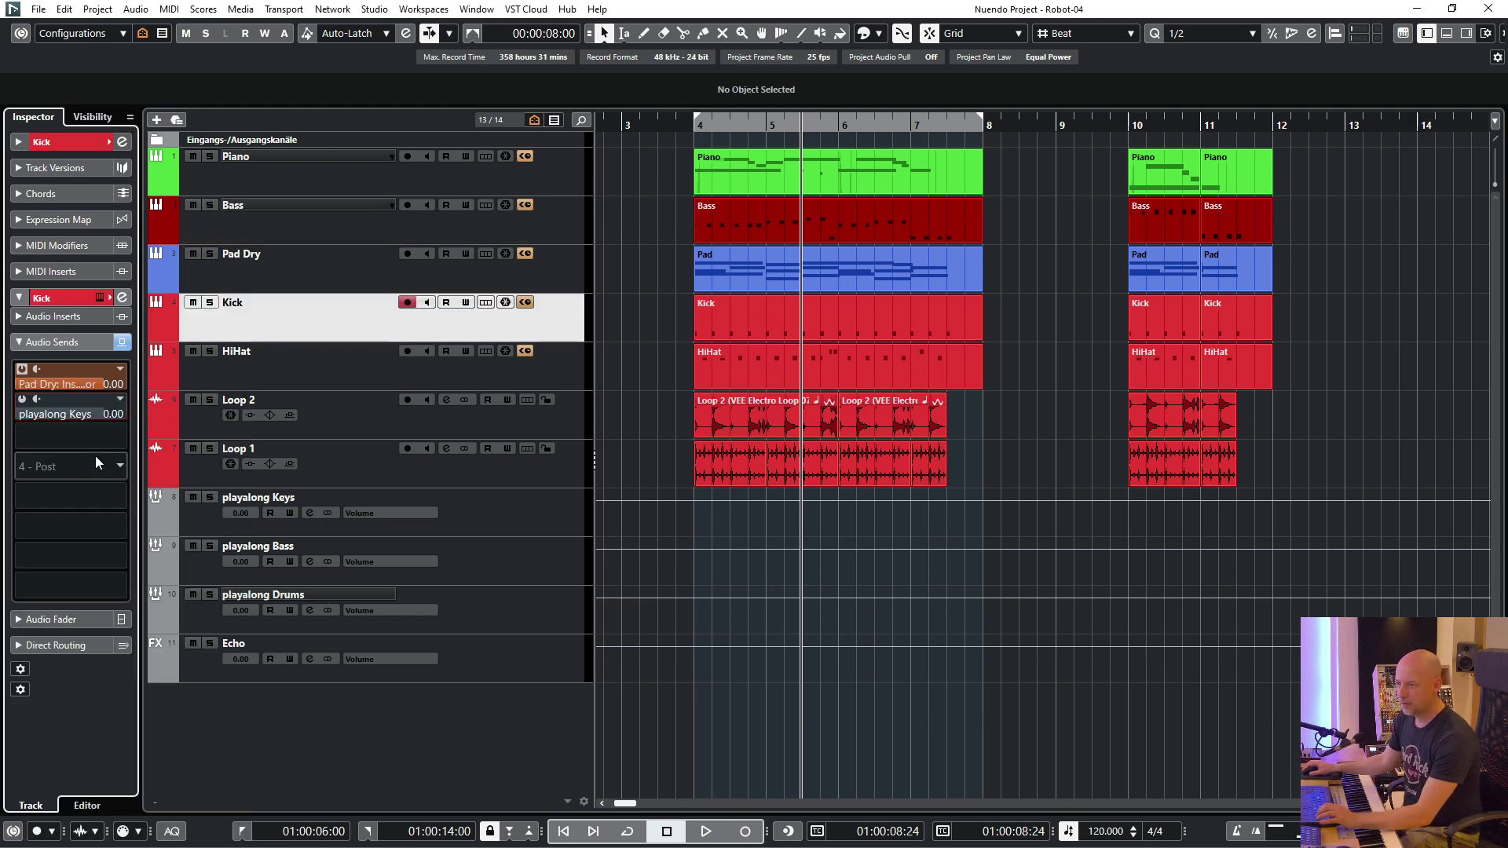
pyautogui.click(320, 385)
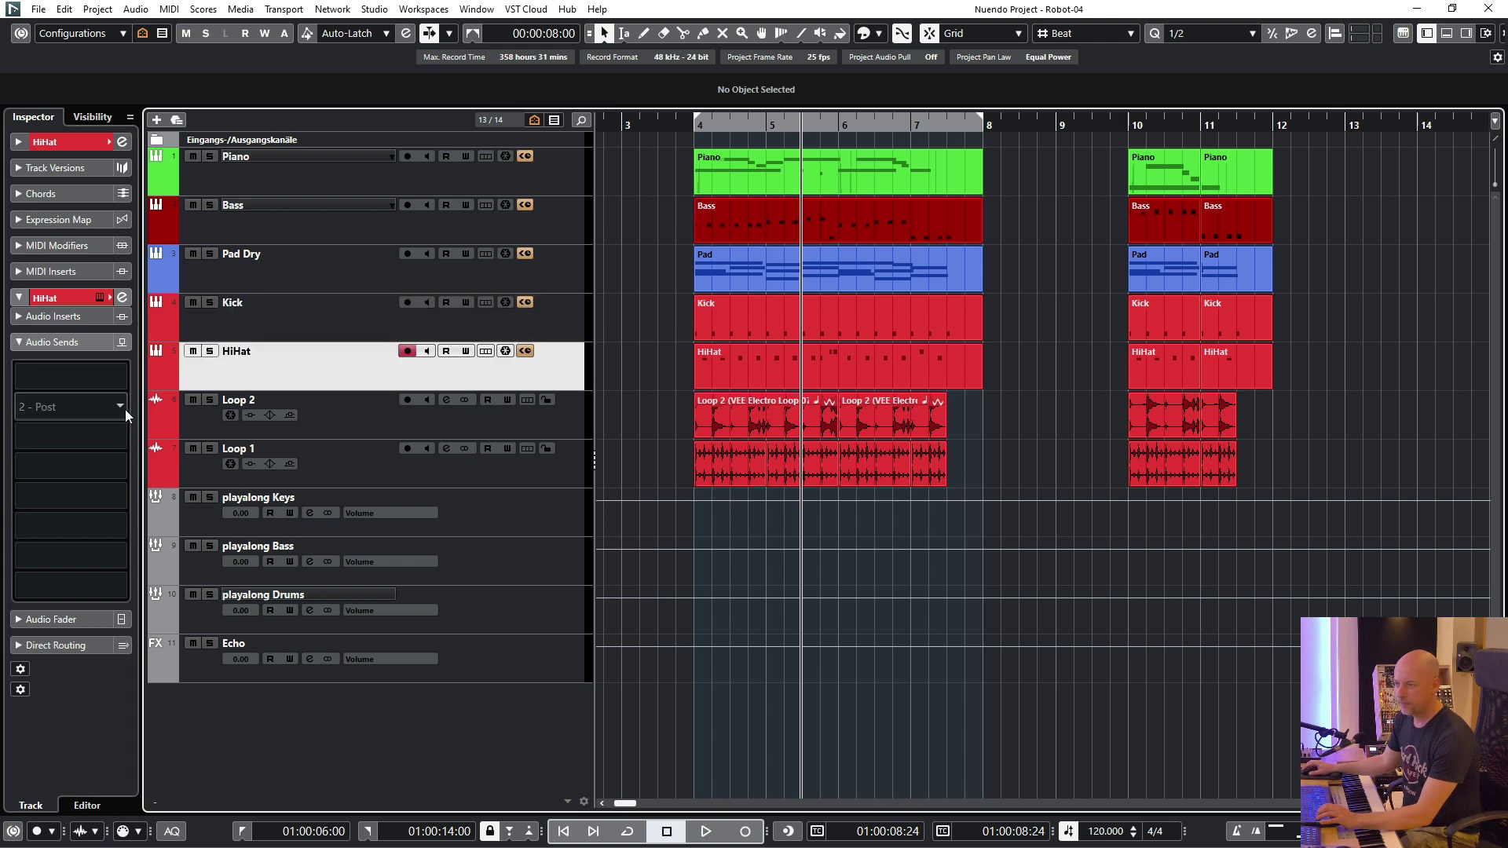
pyautogui.click(121, 407)
pyautogui.write('ke')
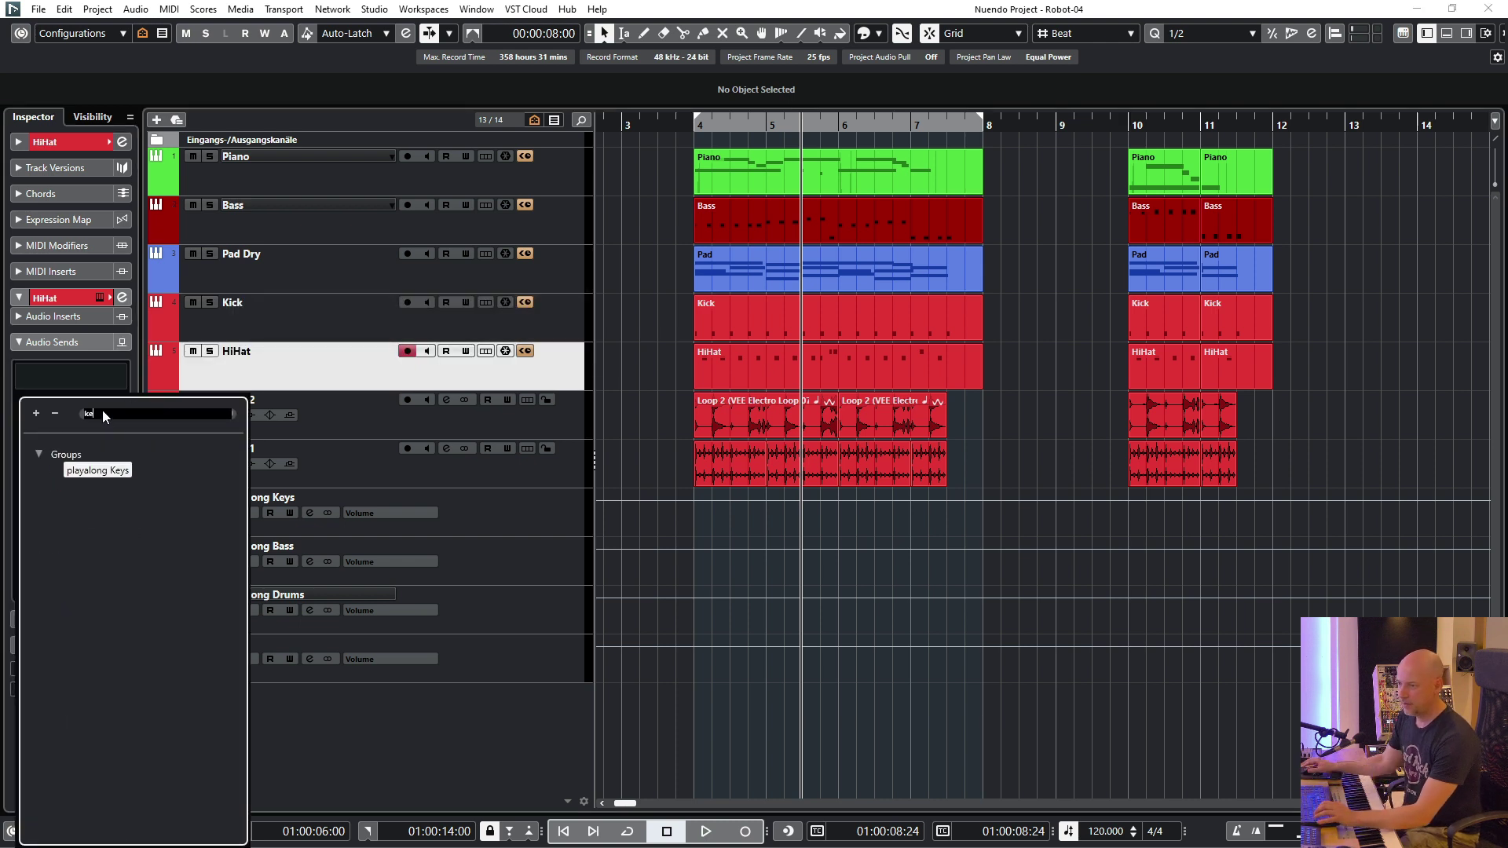
pyautogui.click(95, 459)
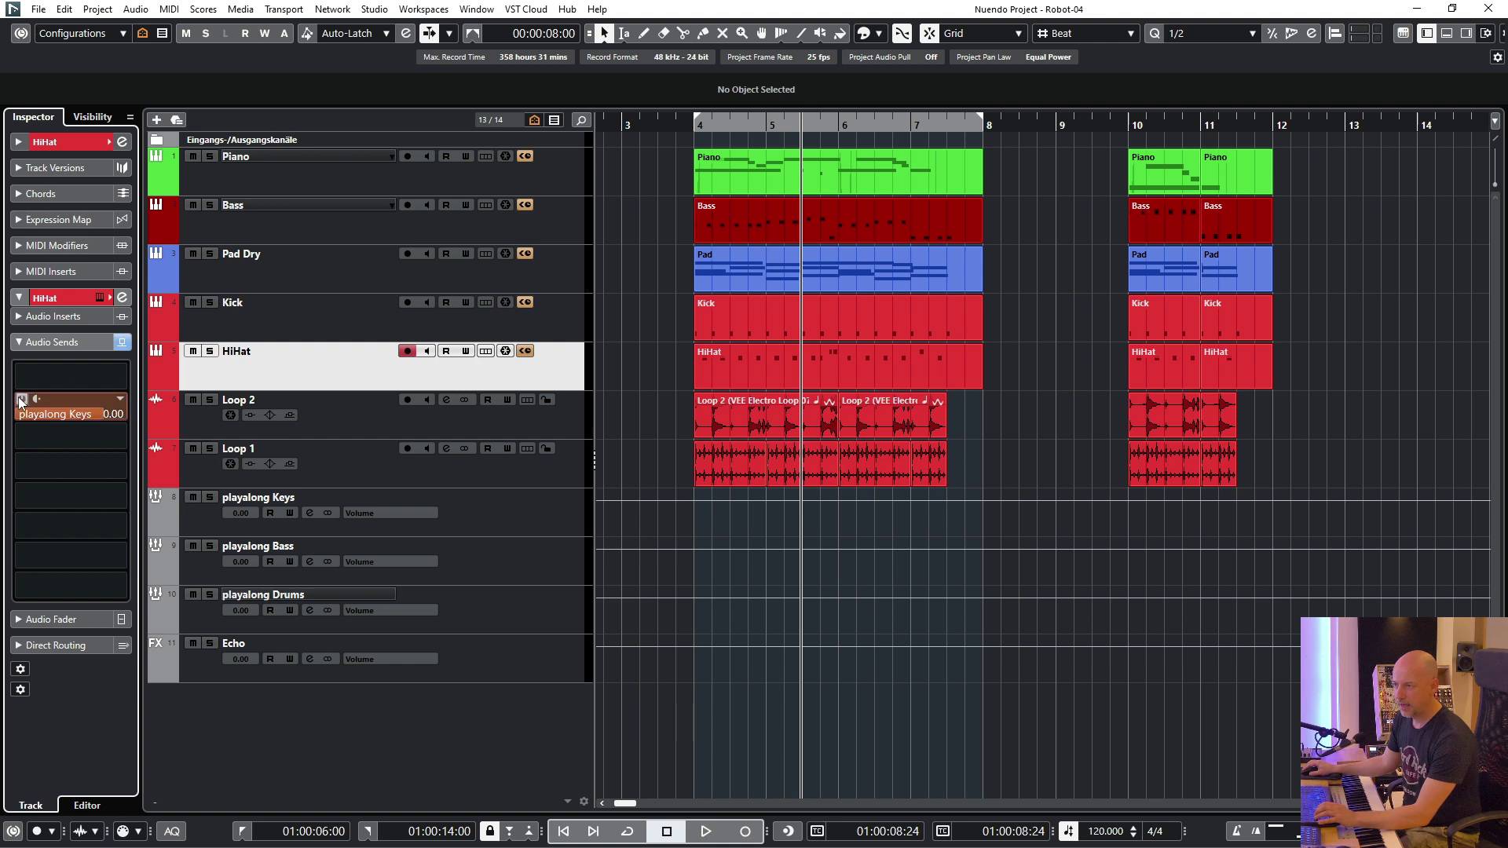
# - Route sends from Loop 2 and Loop 1 to playalong Keys and open the MixConsole
pyautogui.press('Down')
pyautogui.click(115, 288)
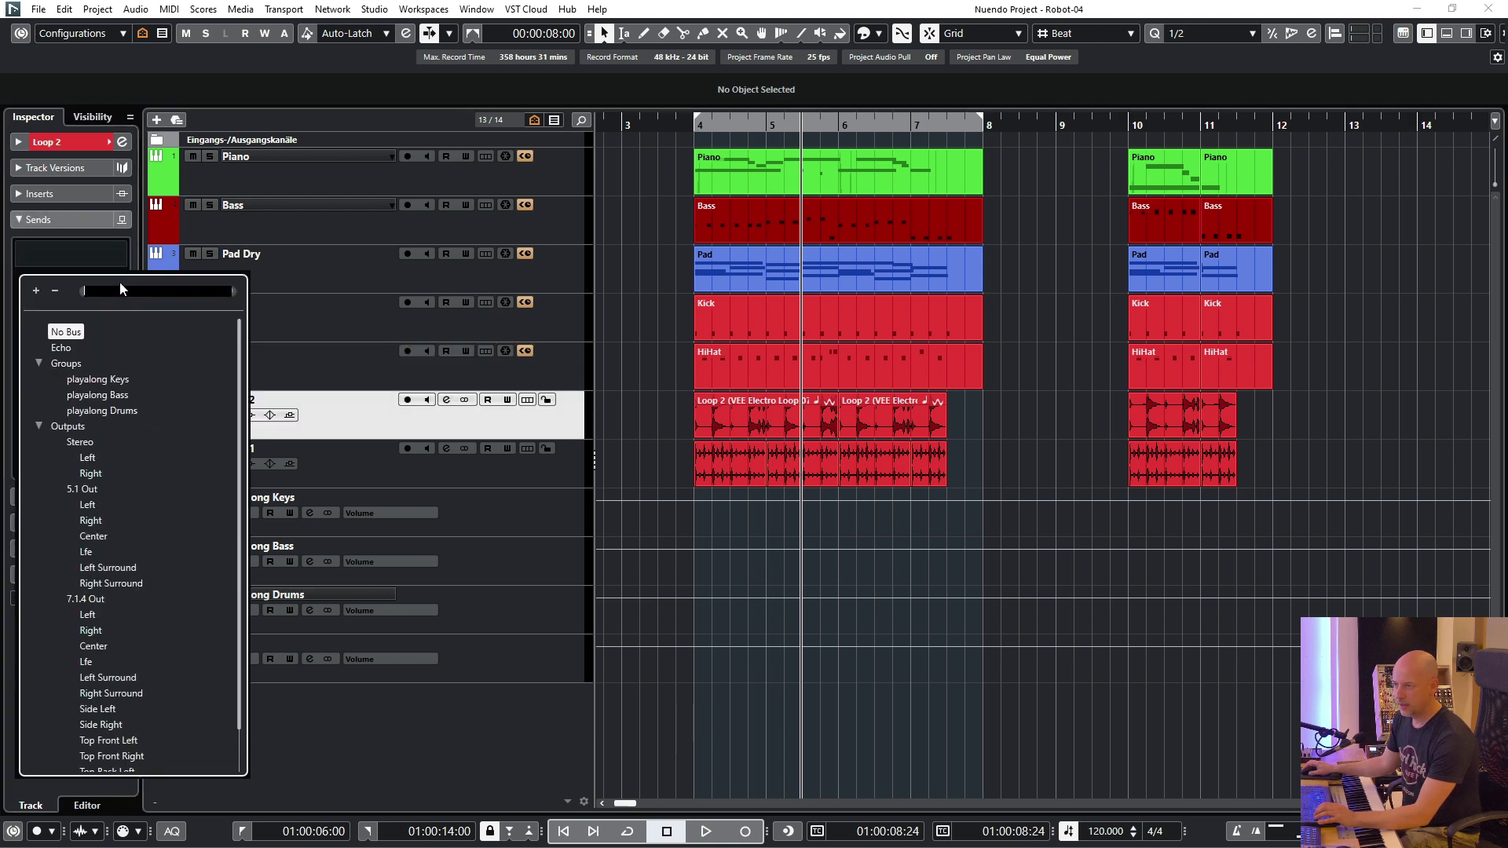
pyautogui.write('keys')
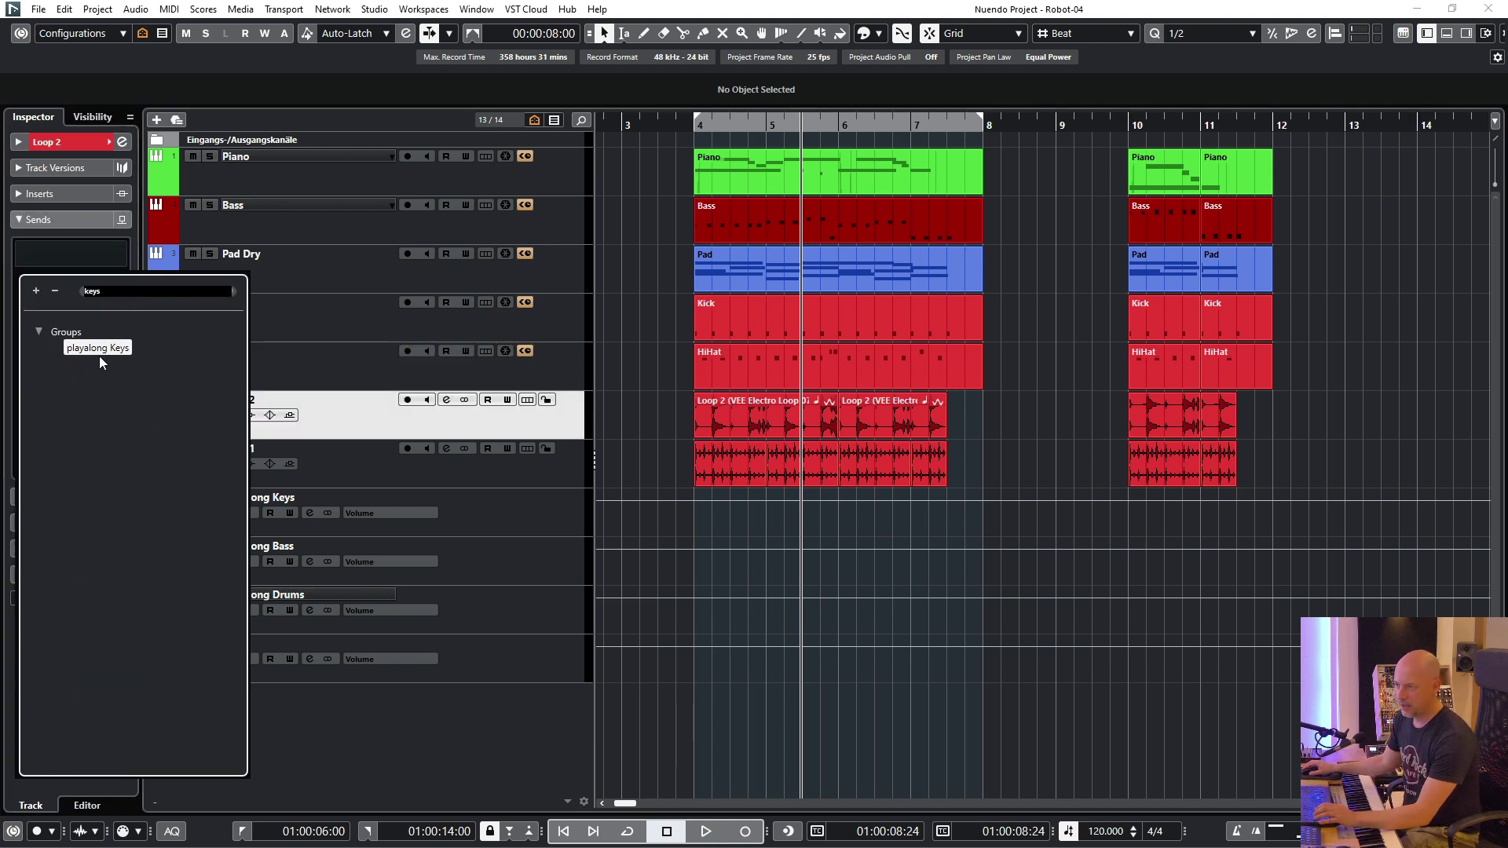
pyautogui.click(97, 348)
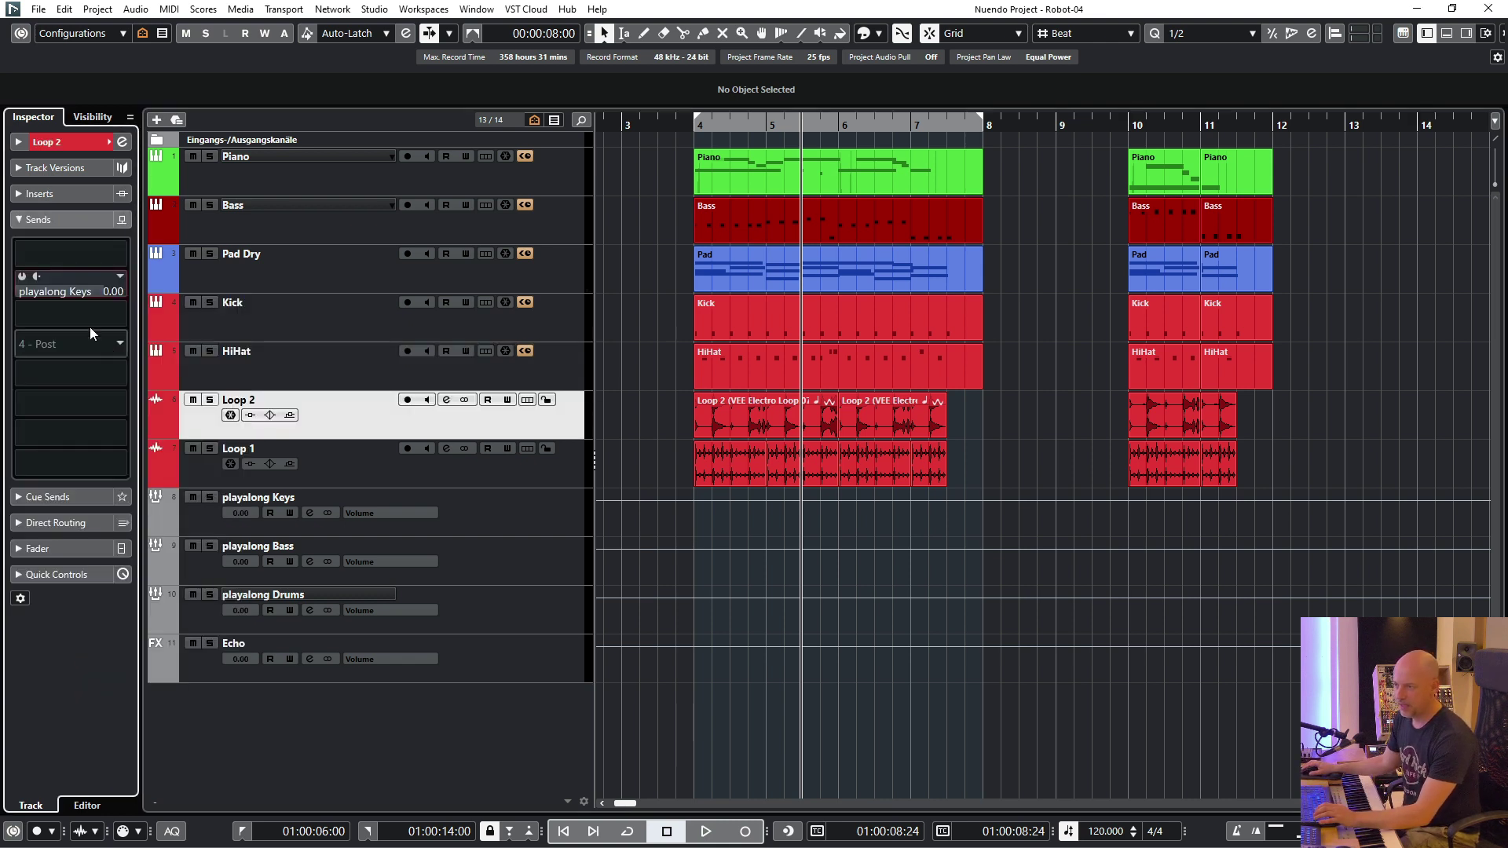
pyautogui.click(375, 473)
pyautogui.click(116, 289)
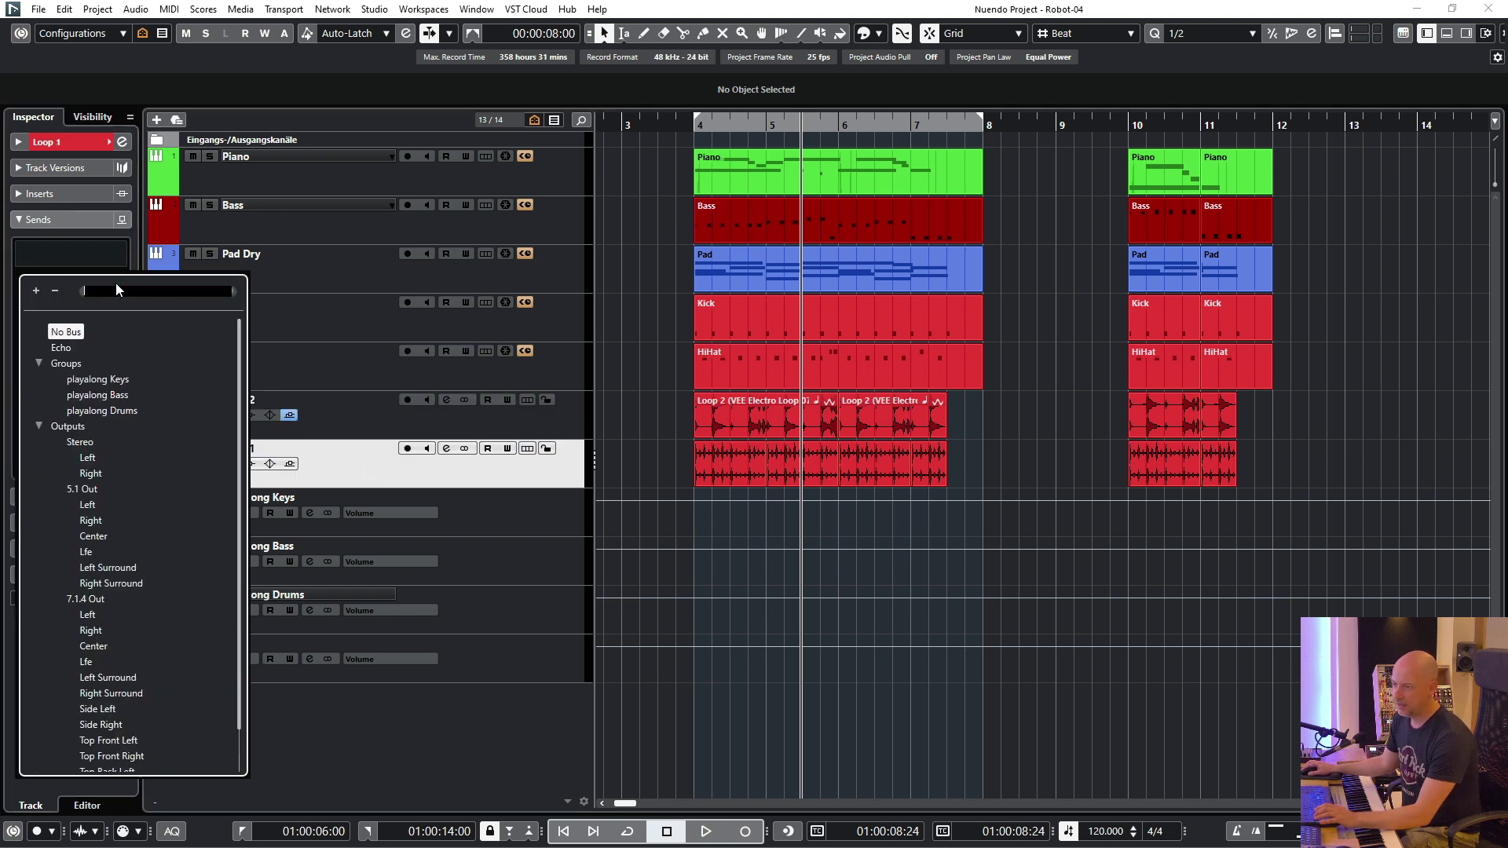
pyautogui.click(101, 379)
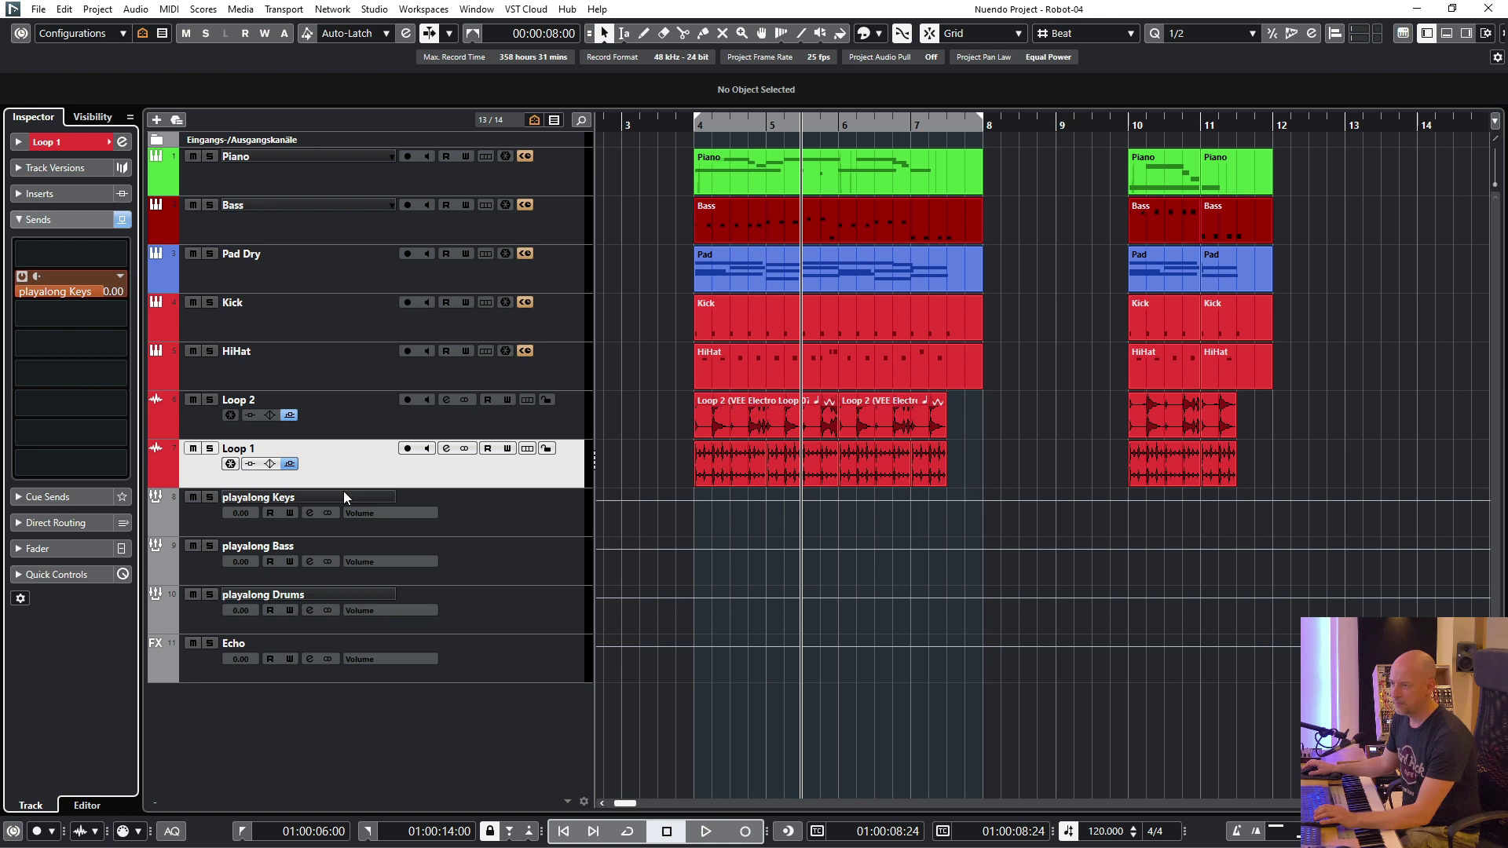
pyautogui.press('F3')
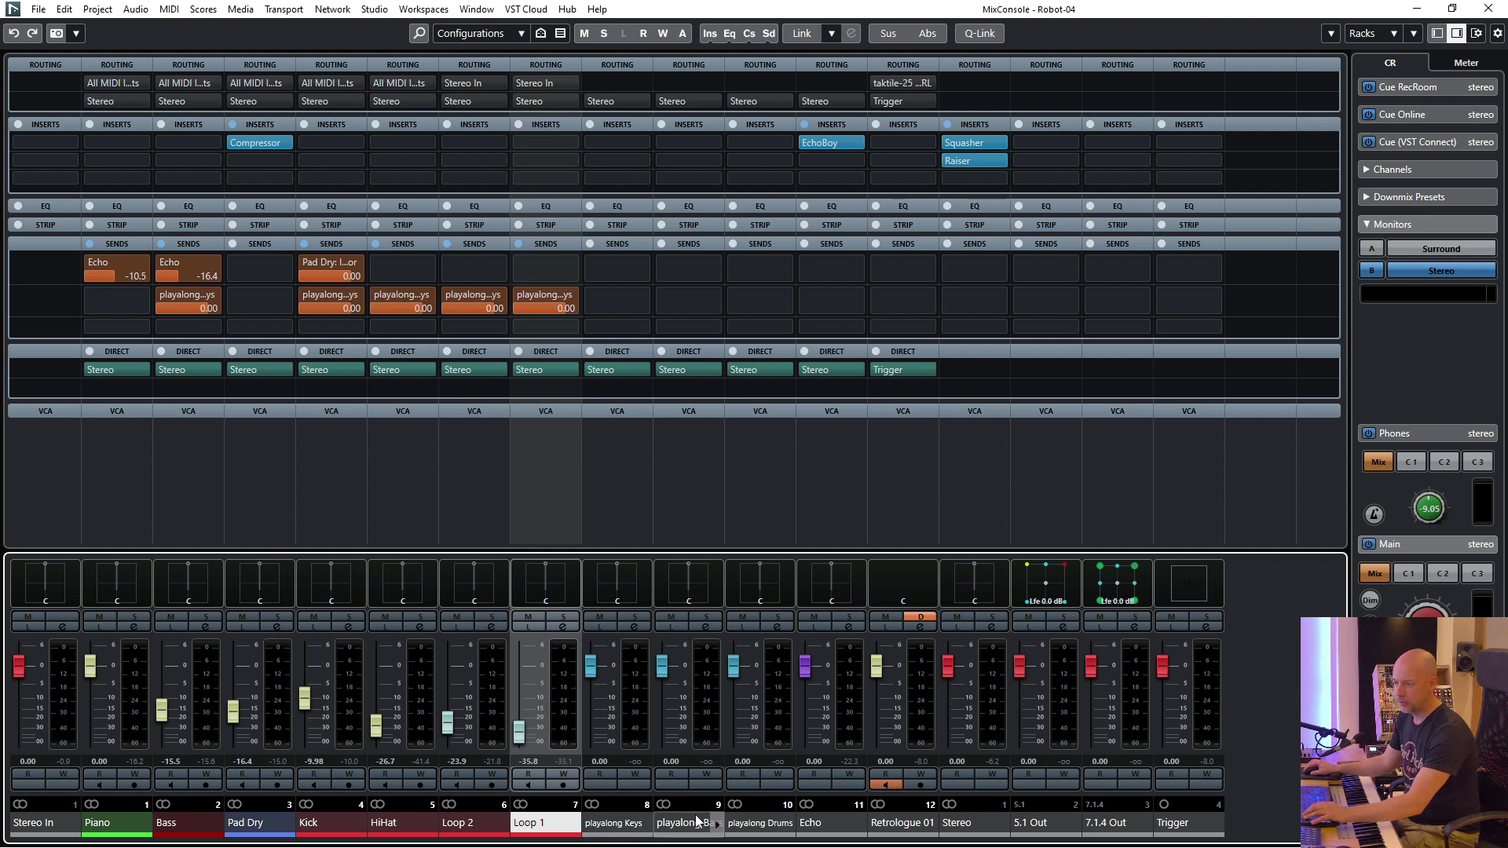
# - Select Piano plus Pad Dry through Loop 1 in the mixer with linked editing
pyautogui.click(108, 827)
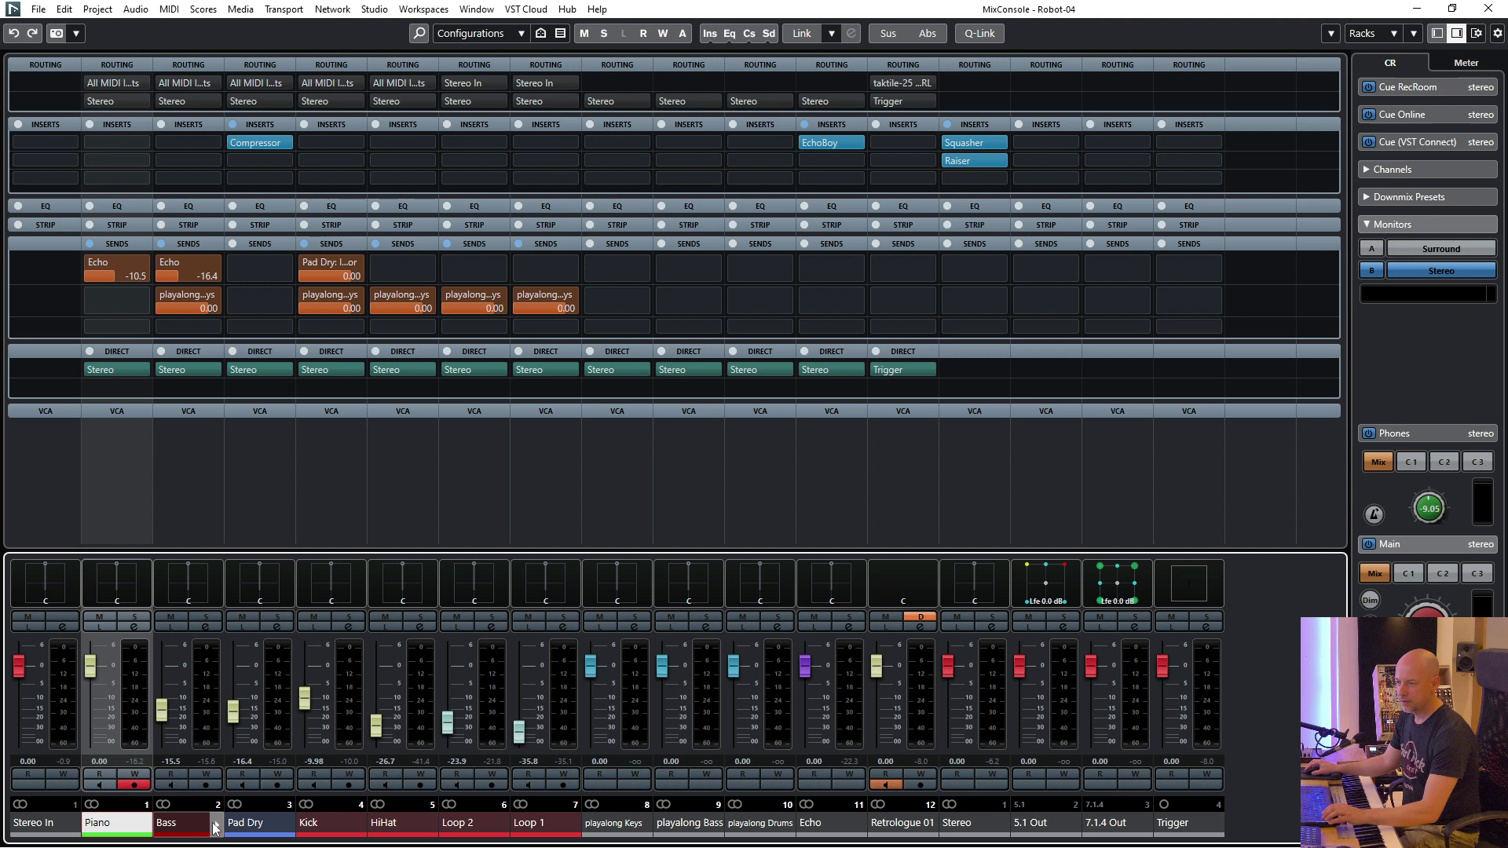
pyautogui.click(253, 825)
pyautogui.keyDown('shift'); pyautogui.click(541, 828); pyautogui.keyUp('shift')
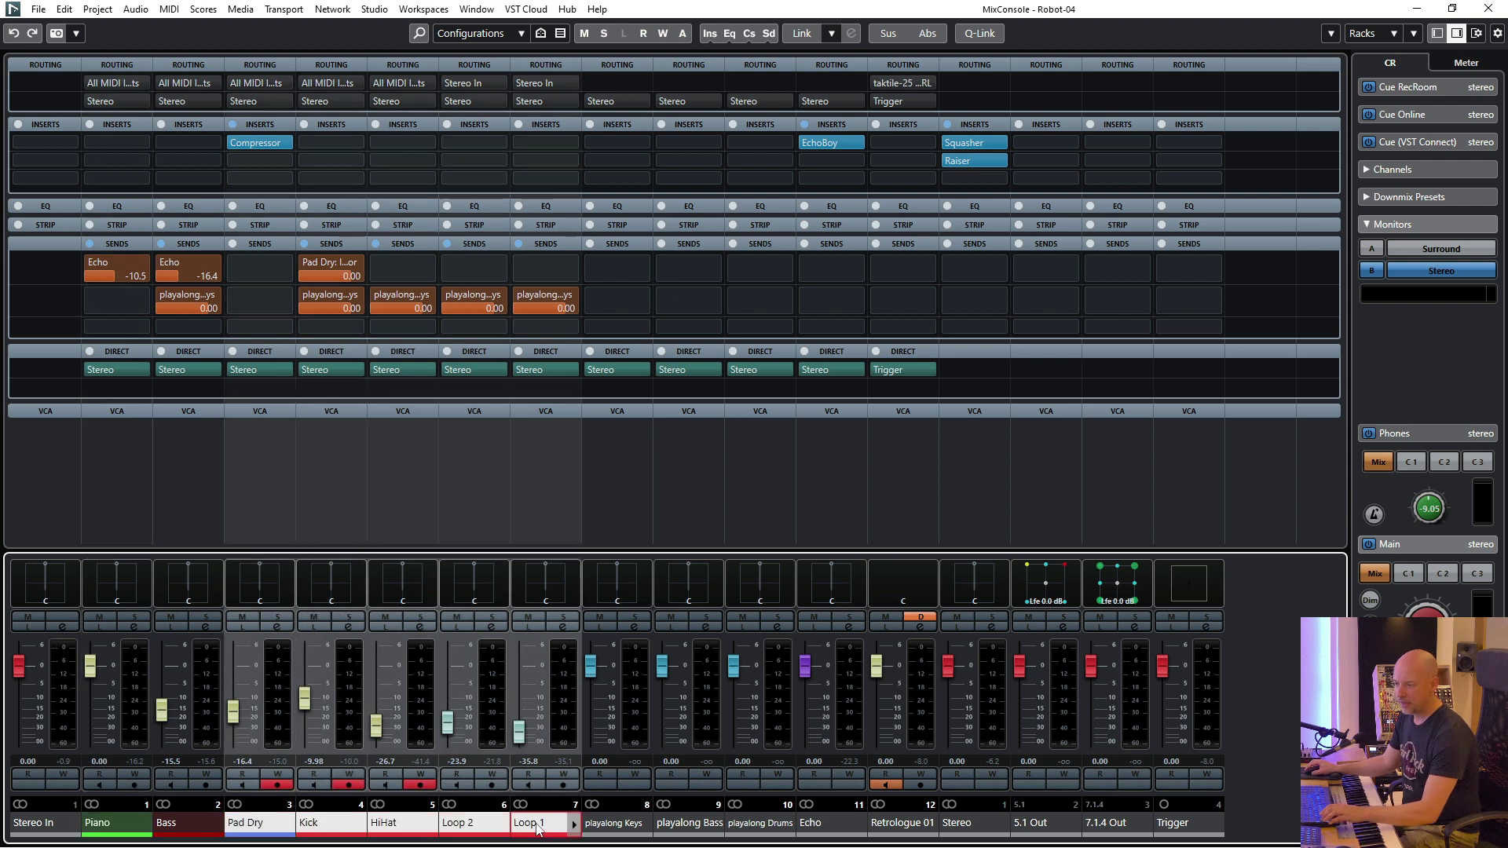
pyautogui.keyDown('ctrl'); pyautogui.click(111, 826); pyautogui.keyUp('ctrl')
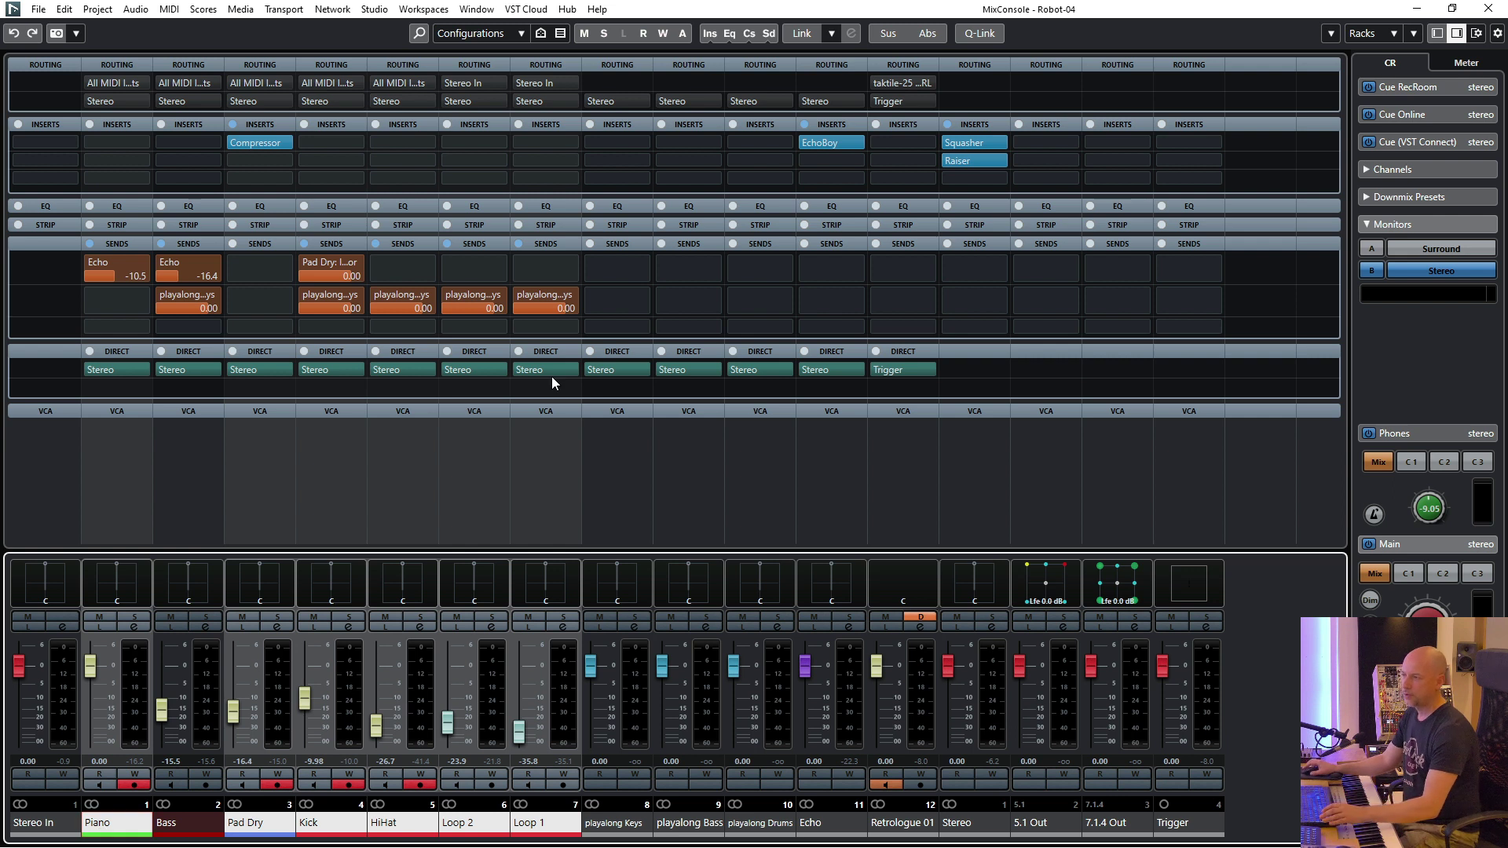
pyautogui.click(983, 40)
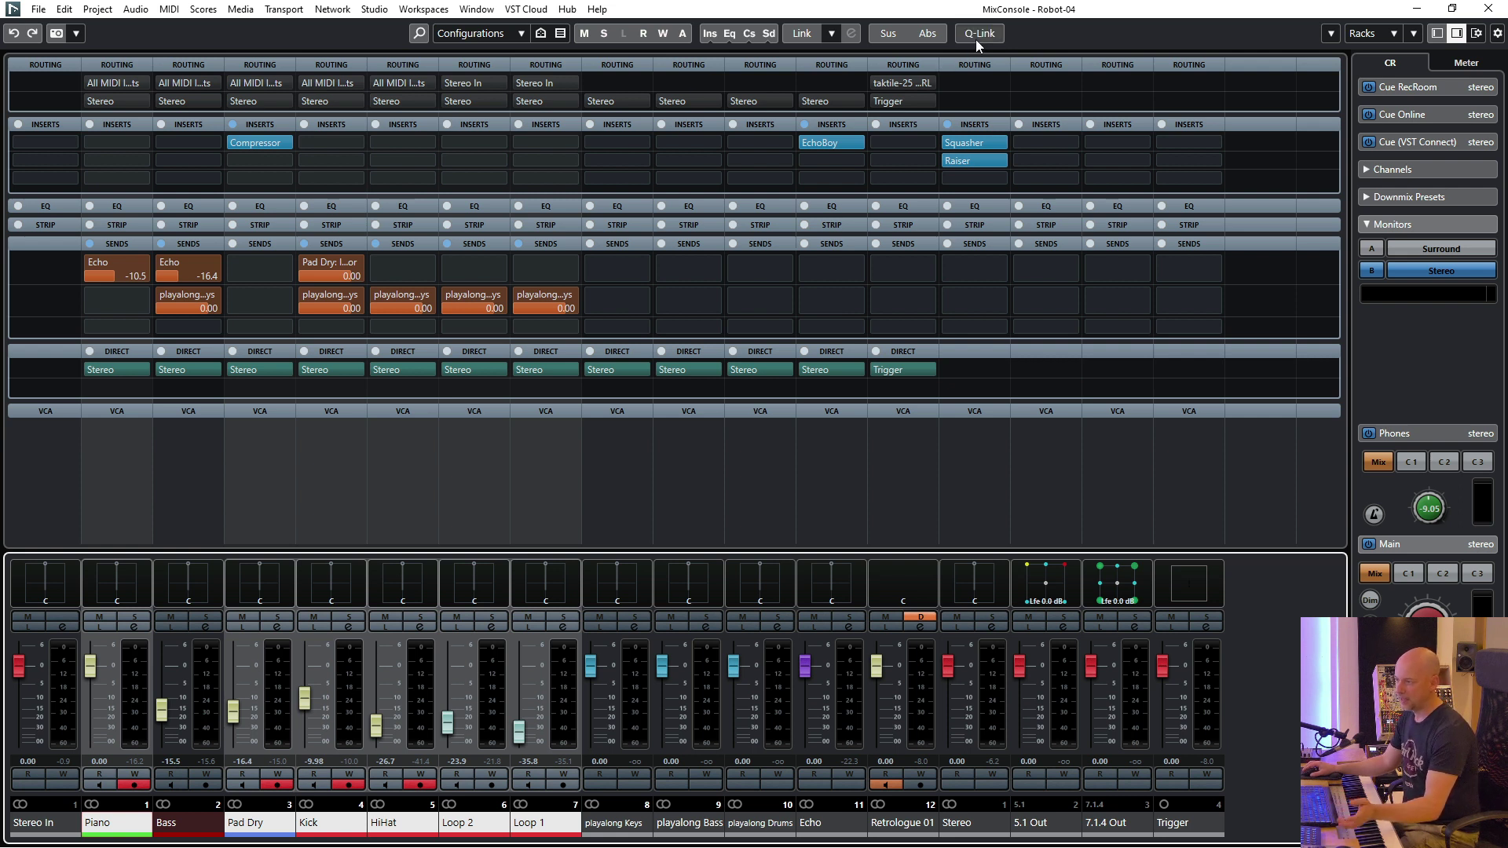
pyautogui.press('F3')
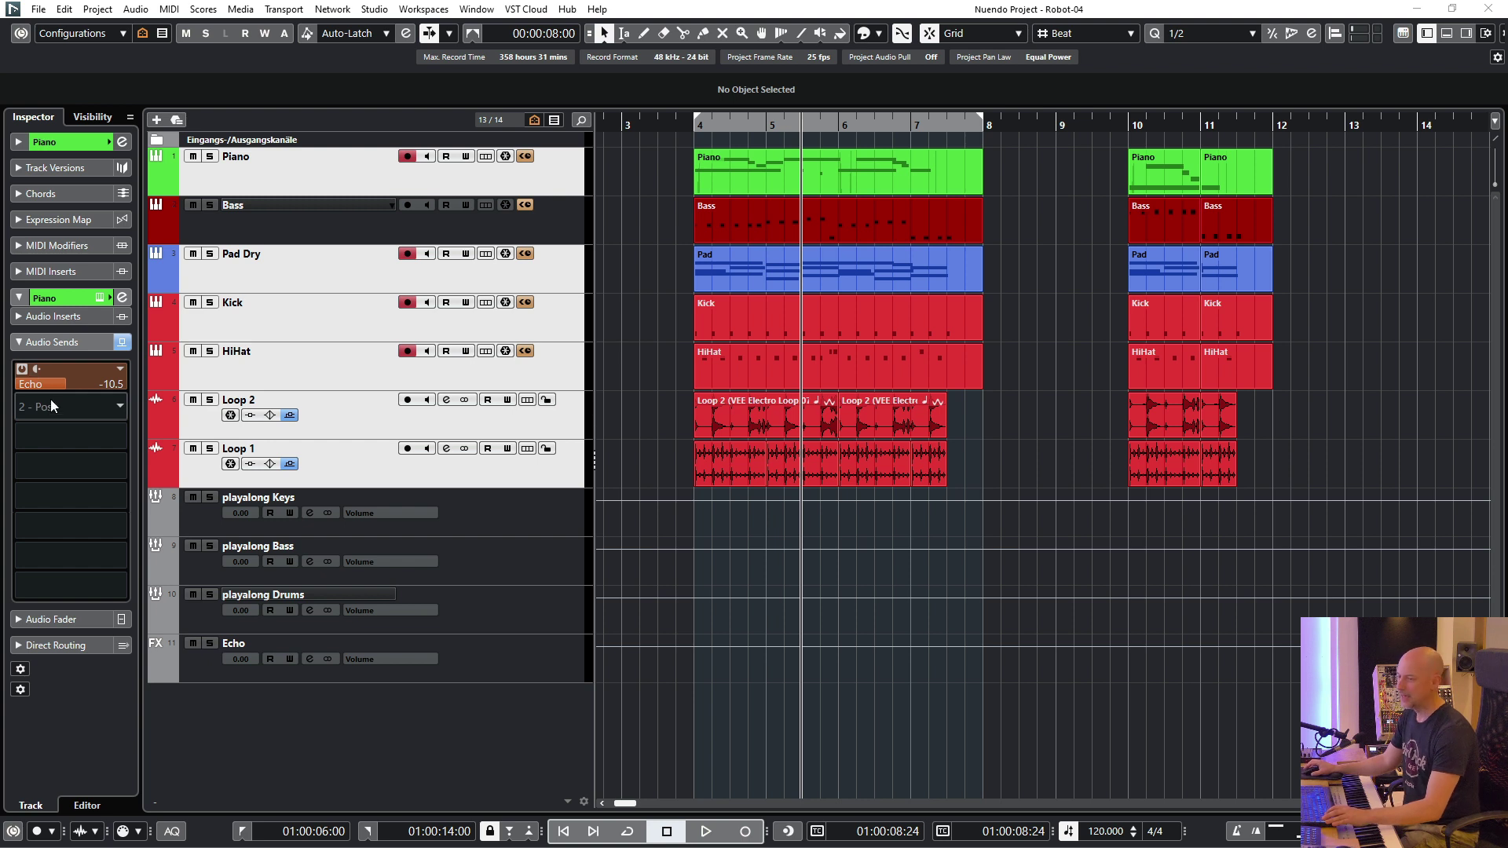
# - Set the second send to playalong Bass, switch it on, and reopen the MixConsole
pyautogui.click(125, 429)
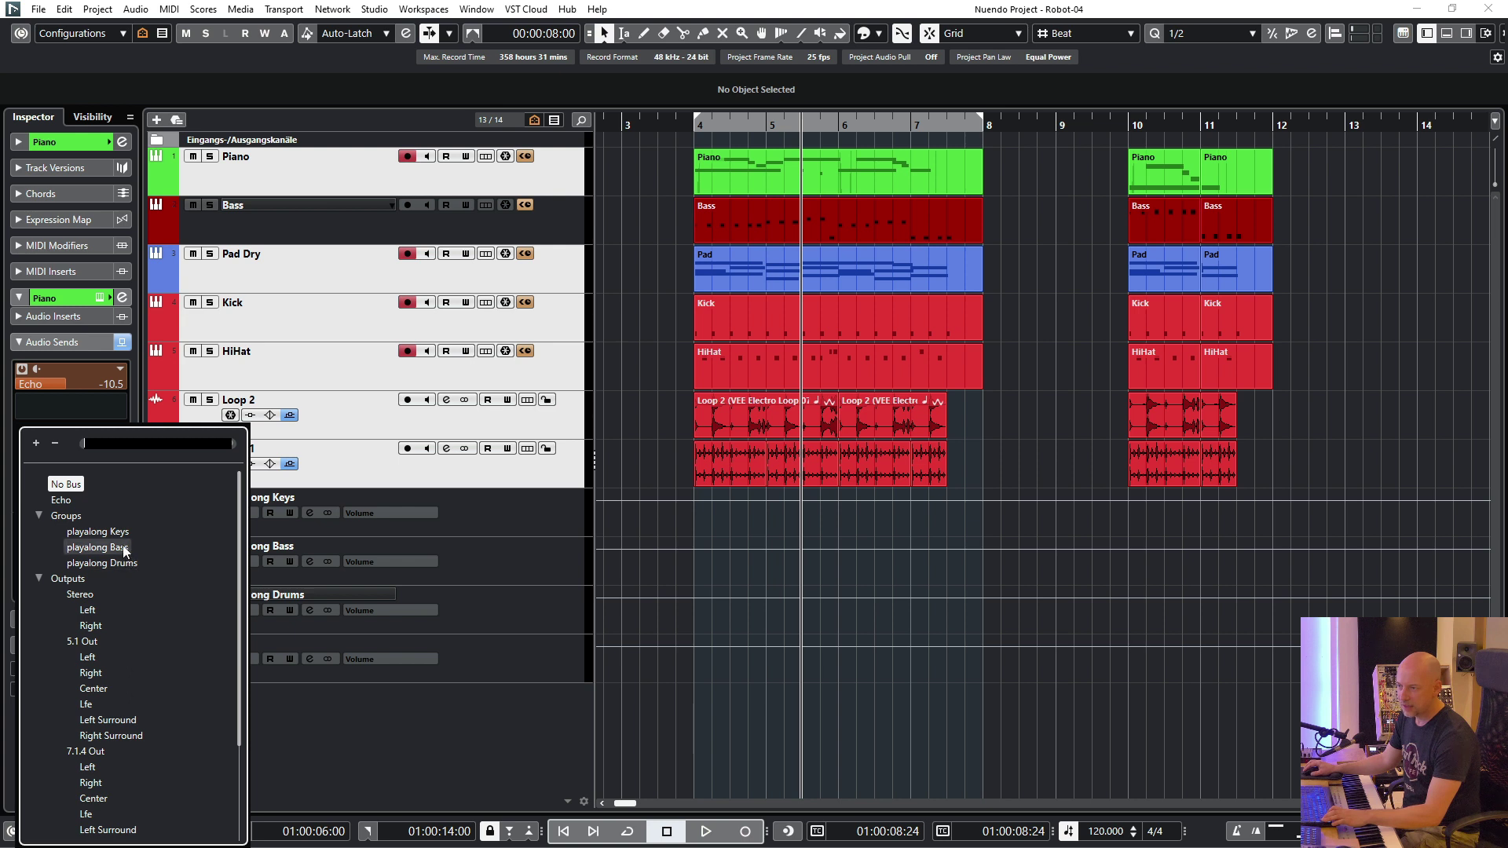
pyautogui.click(98, 548)
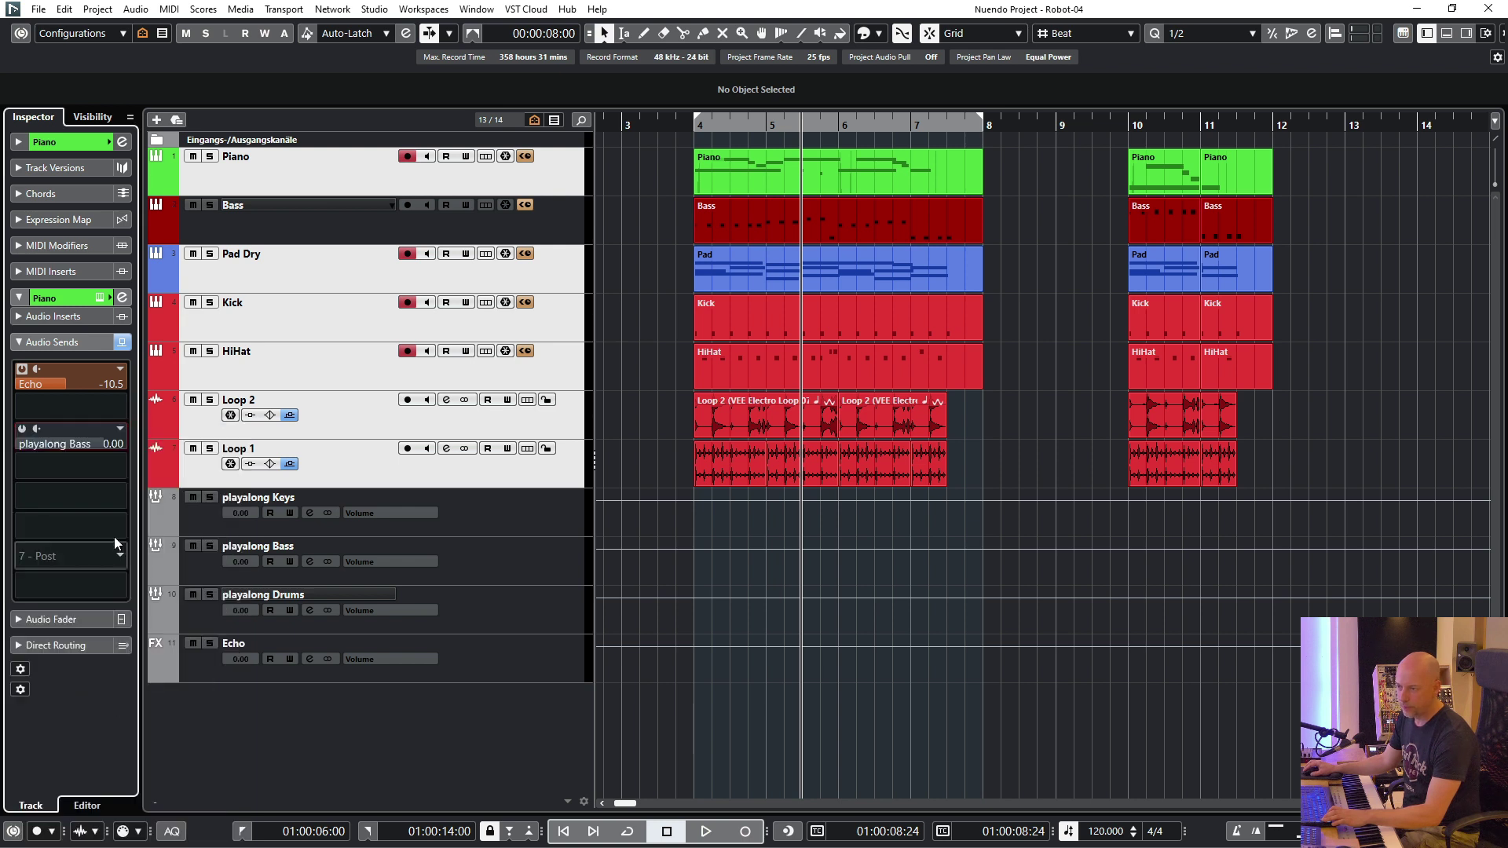
pyautogui.click(21, 428)
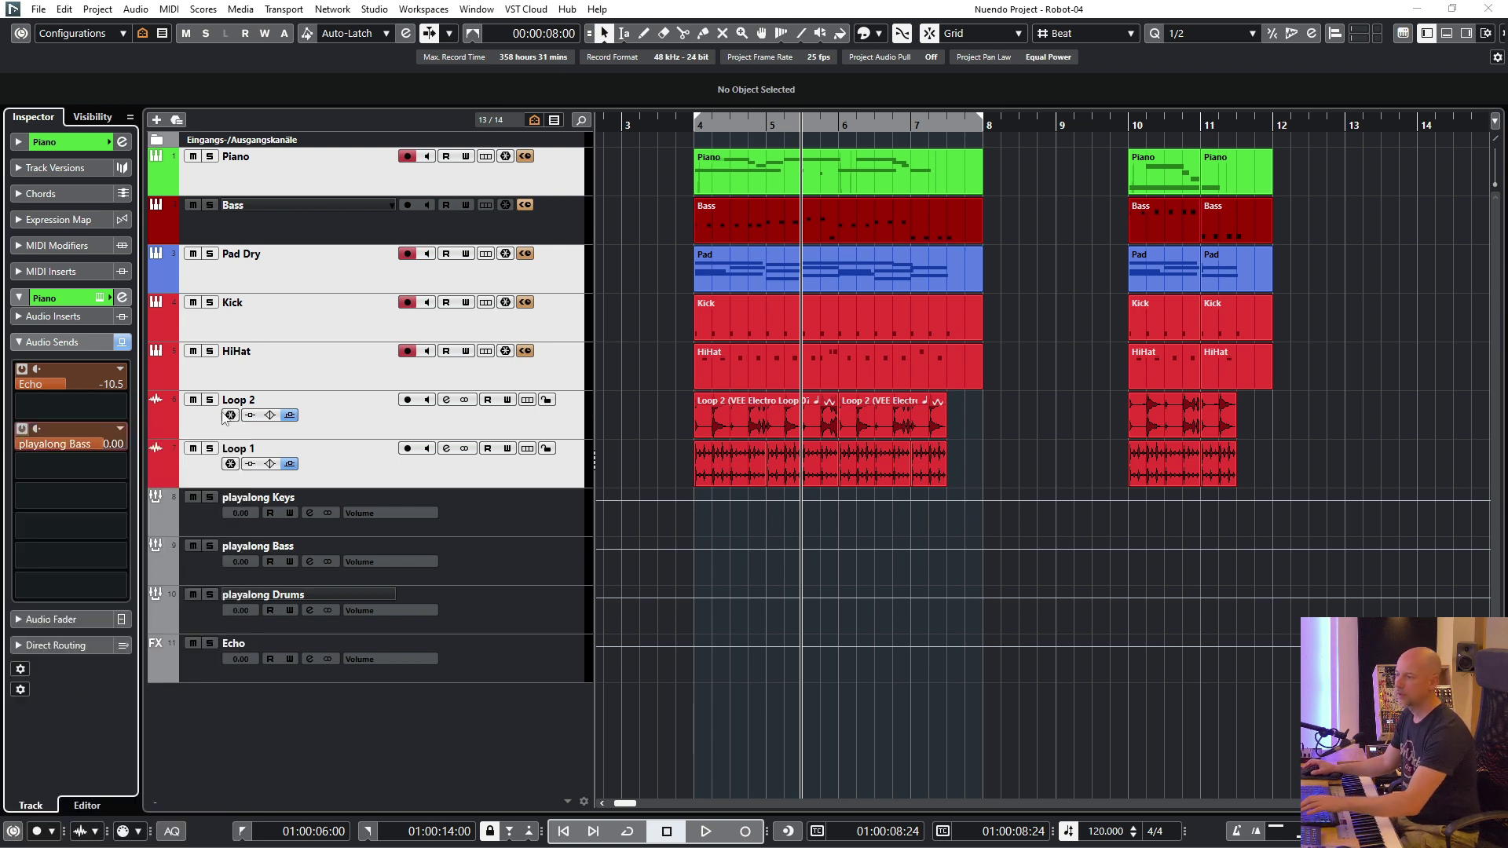
pyautogui.press('F3')
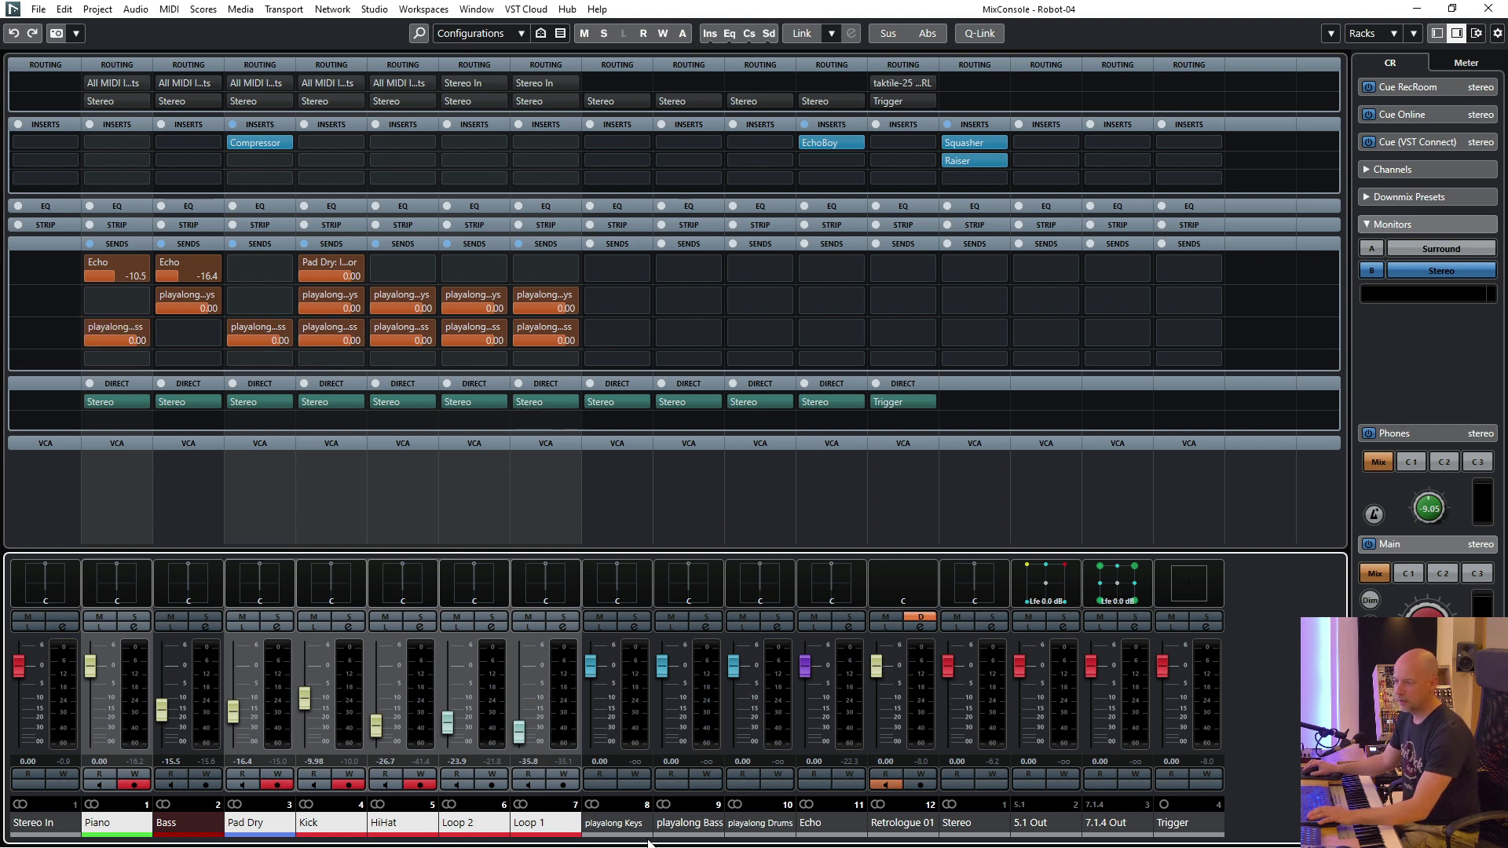
# - Select Piano, Bass and Pad Dry and direct-route them to playalong Drums
pyautogui.click(758, 824)
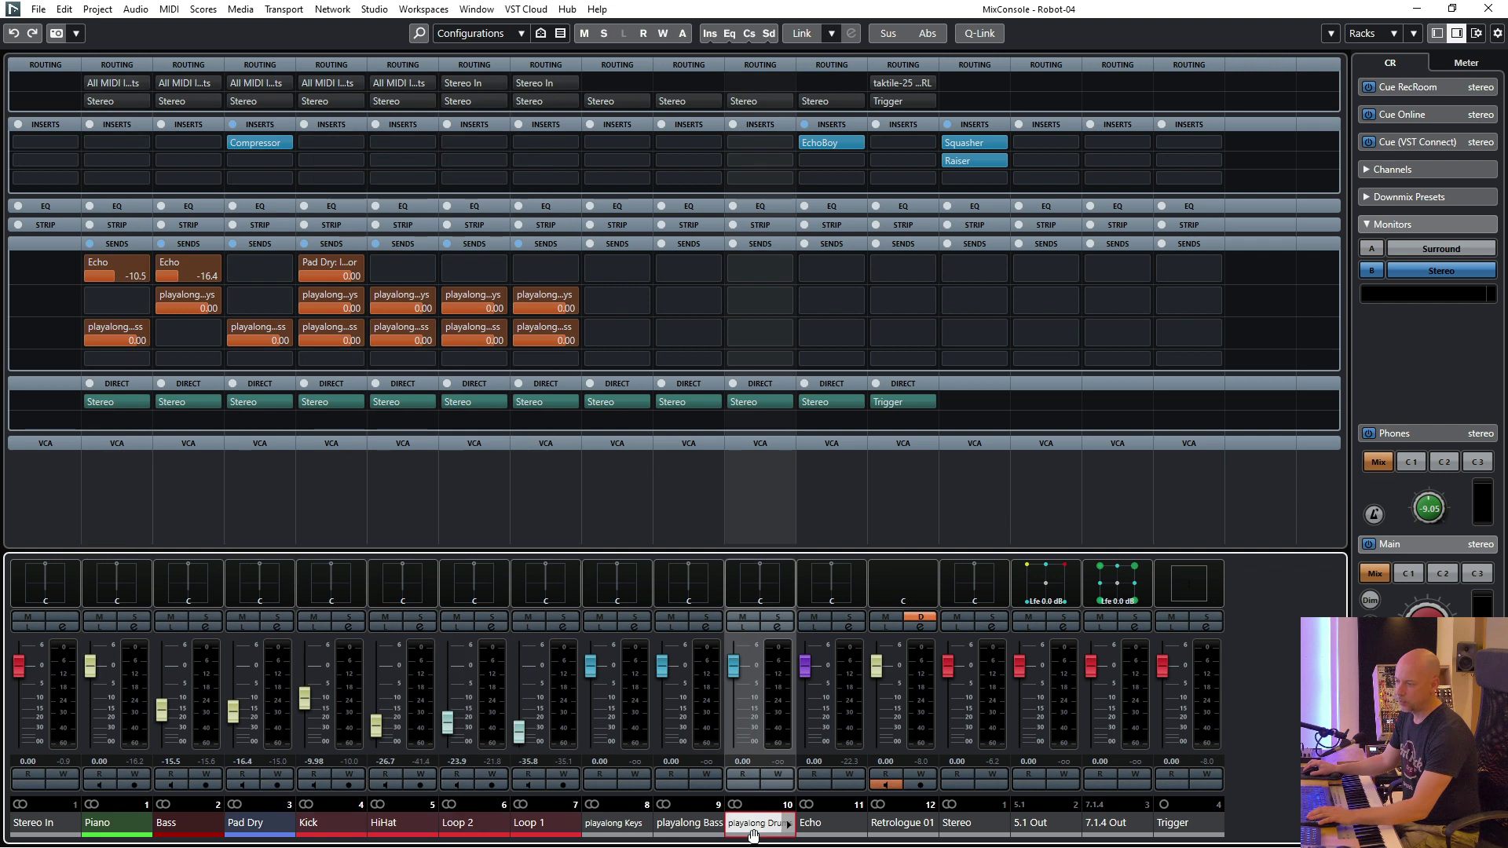
pyautogui.click(241, 823)
pyautogui.keyDown('shift'); pyautogui.click(102, 822); pyautogui.keyUp('shift')
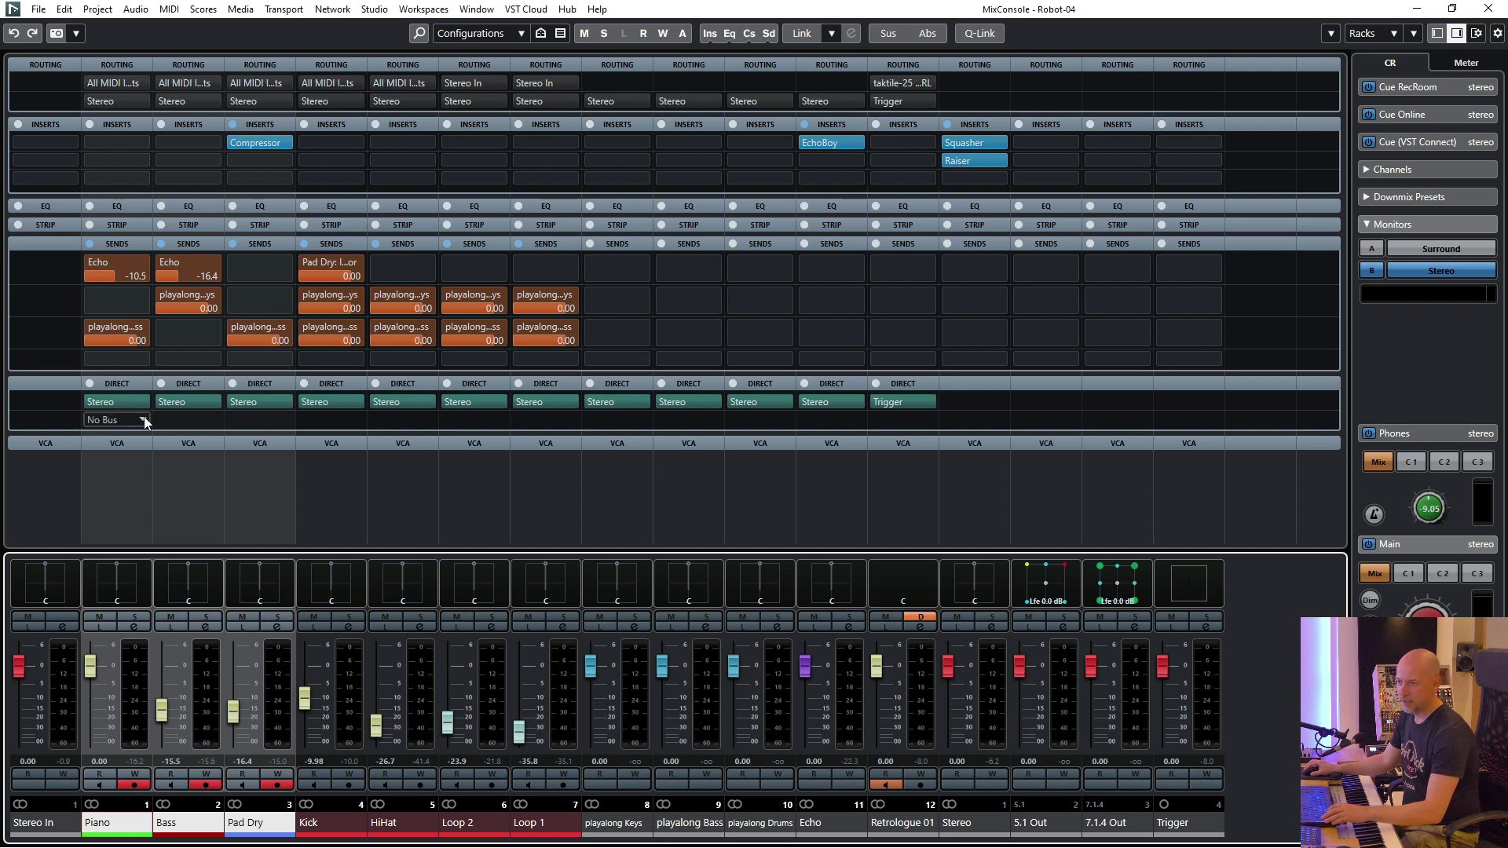
pyautogui.click(136, 384)
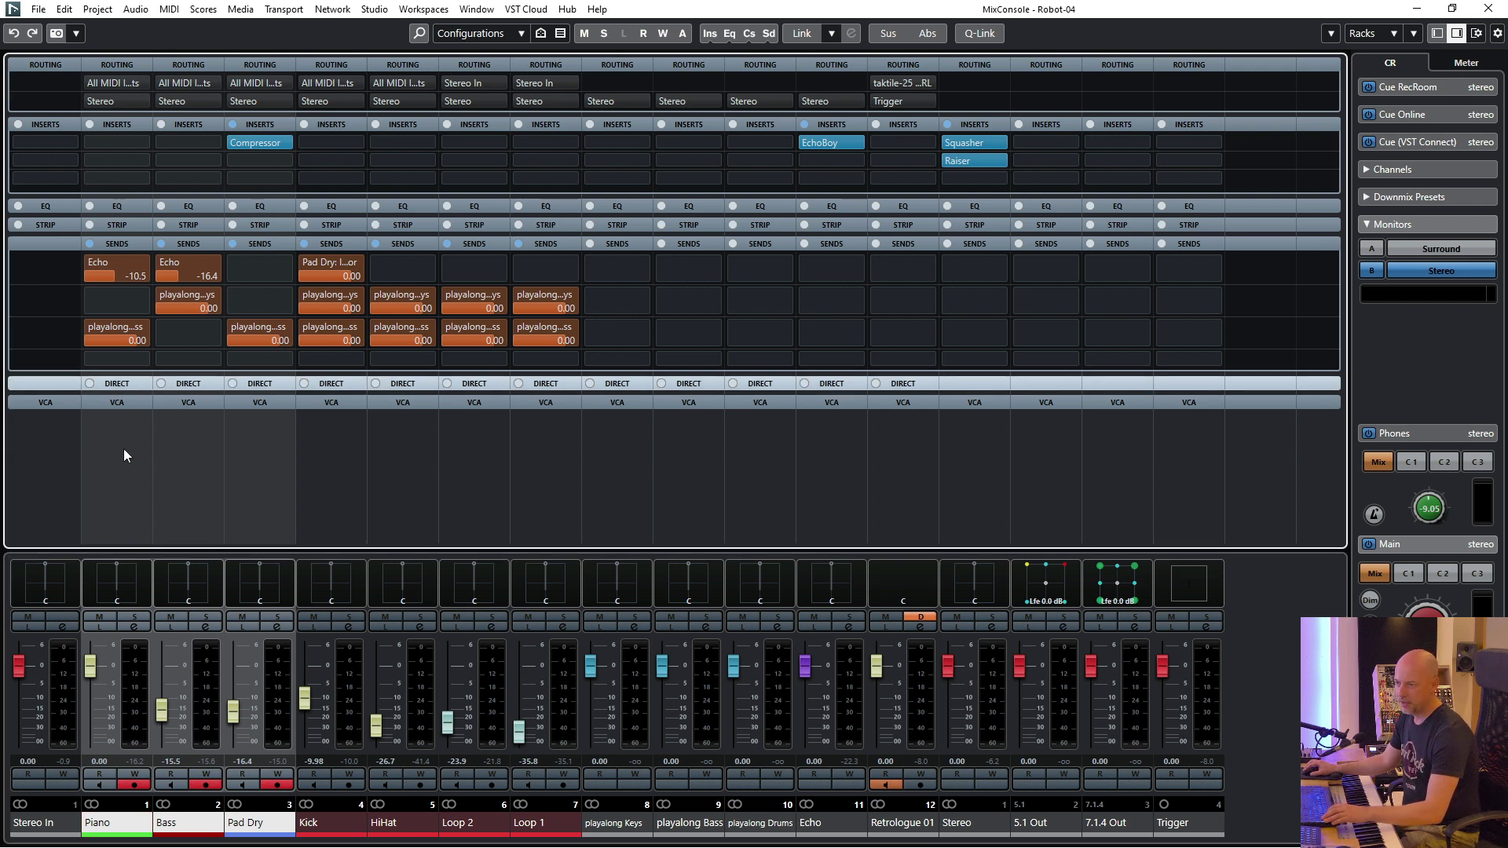
pyautogui.click(136, 385)
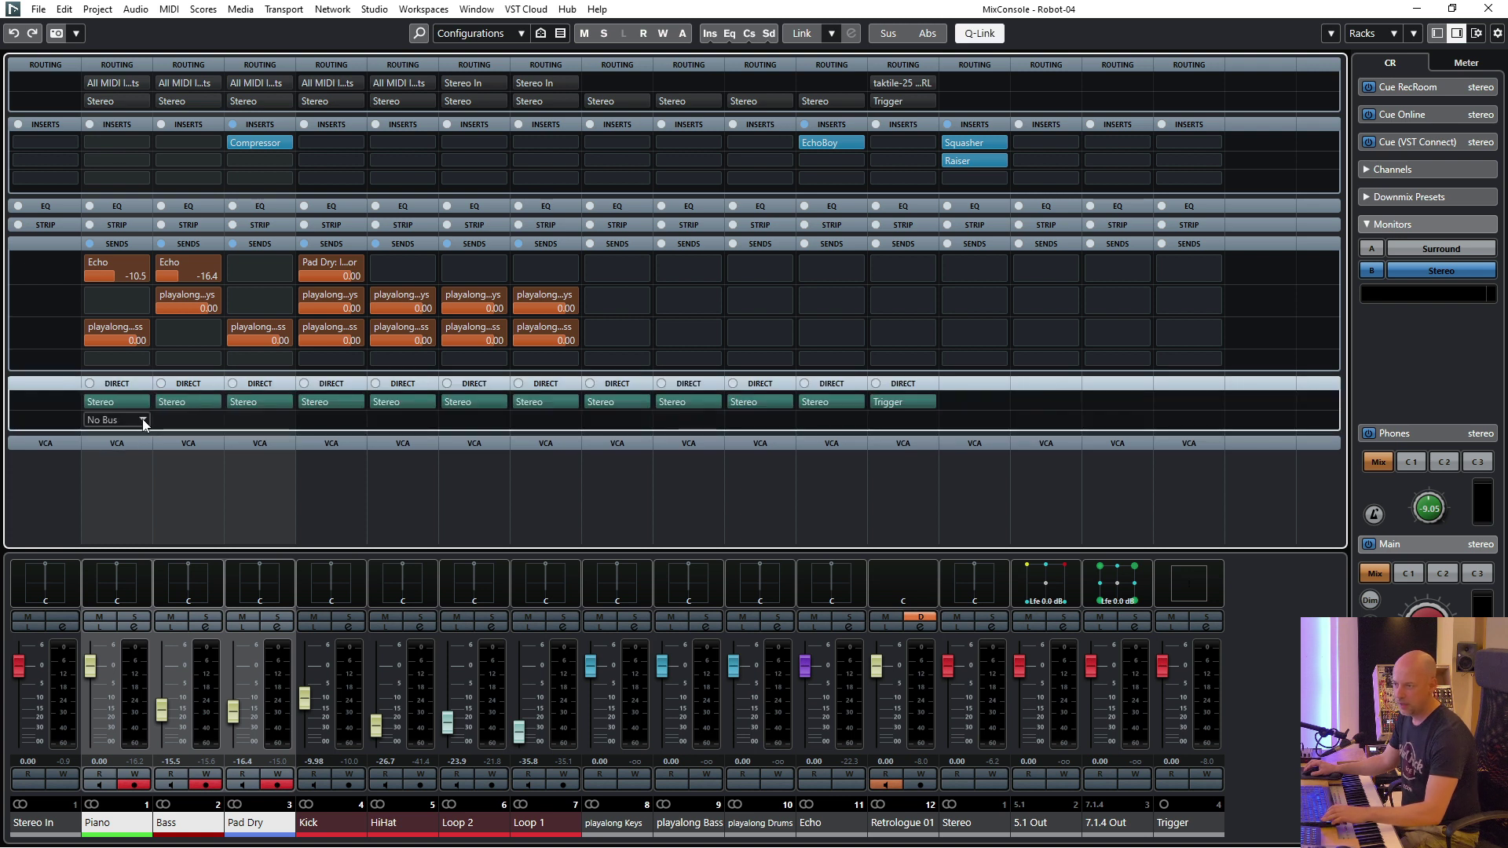
pyautogui.click(141, 421)
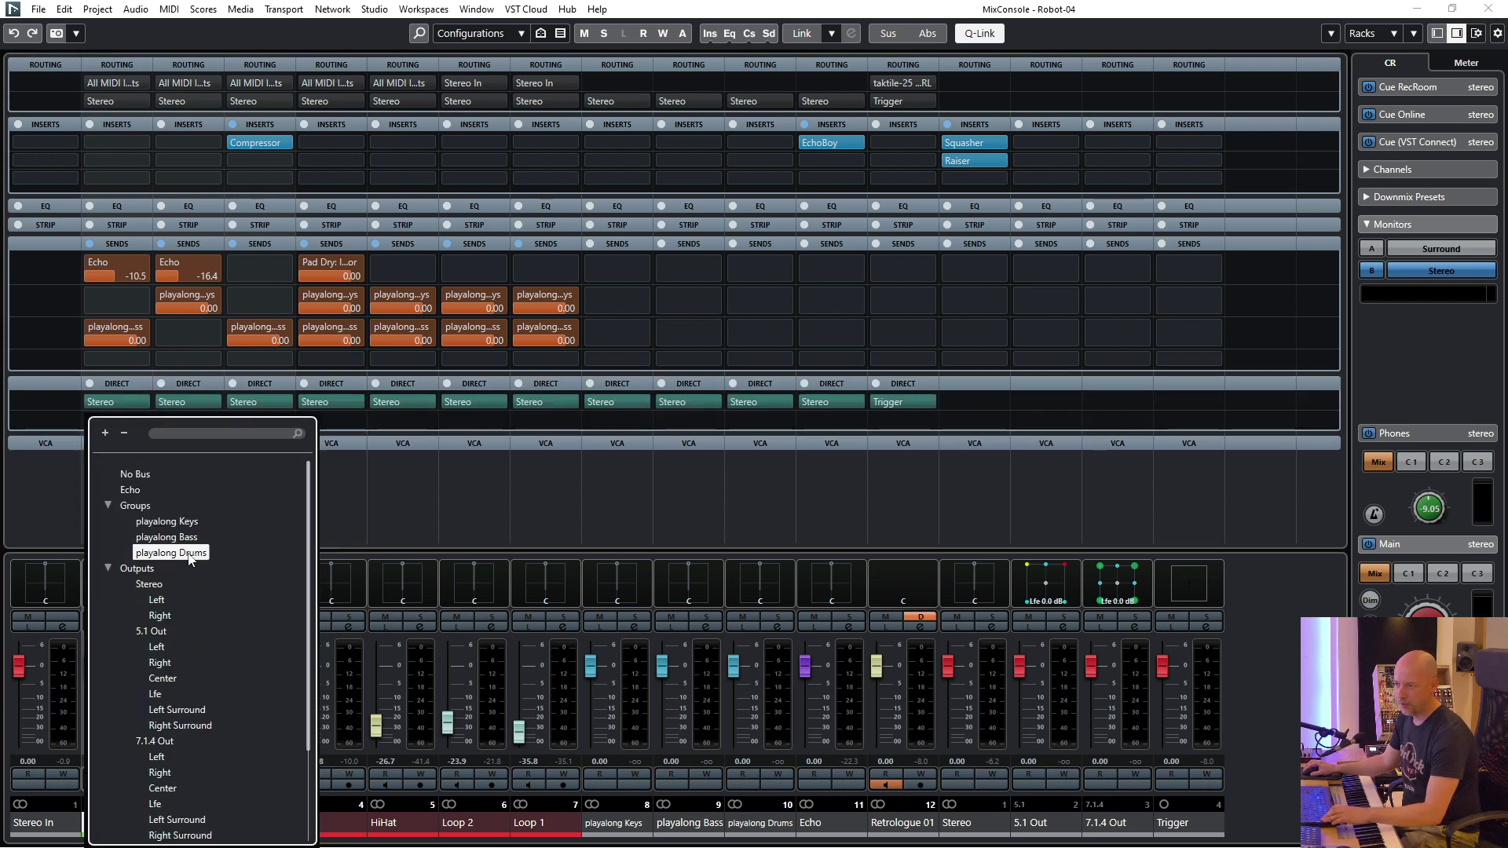
pyautogui.click(187, 553)
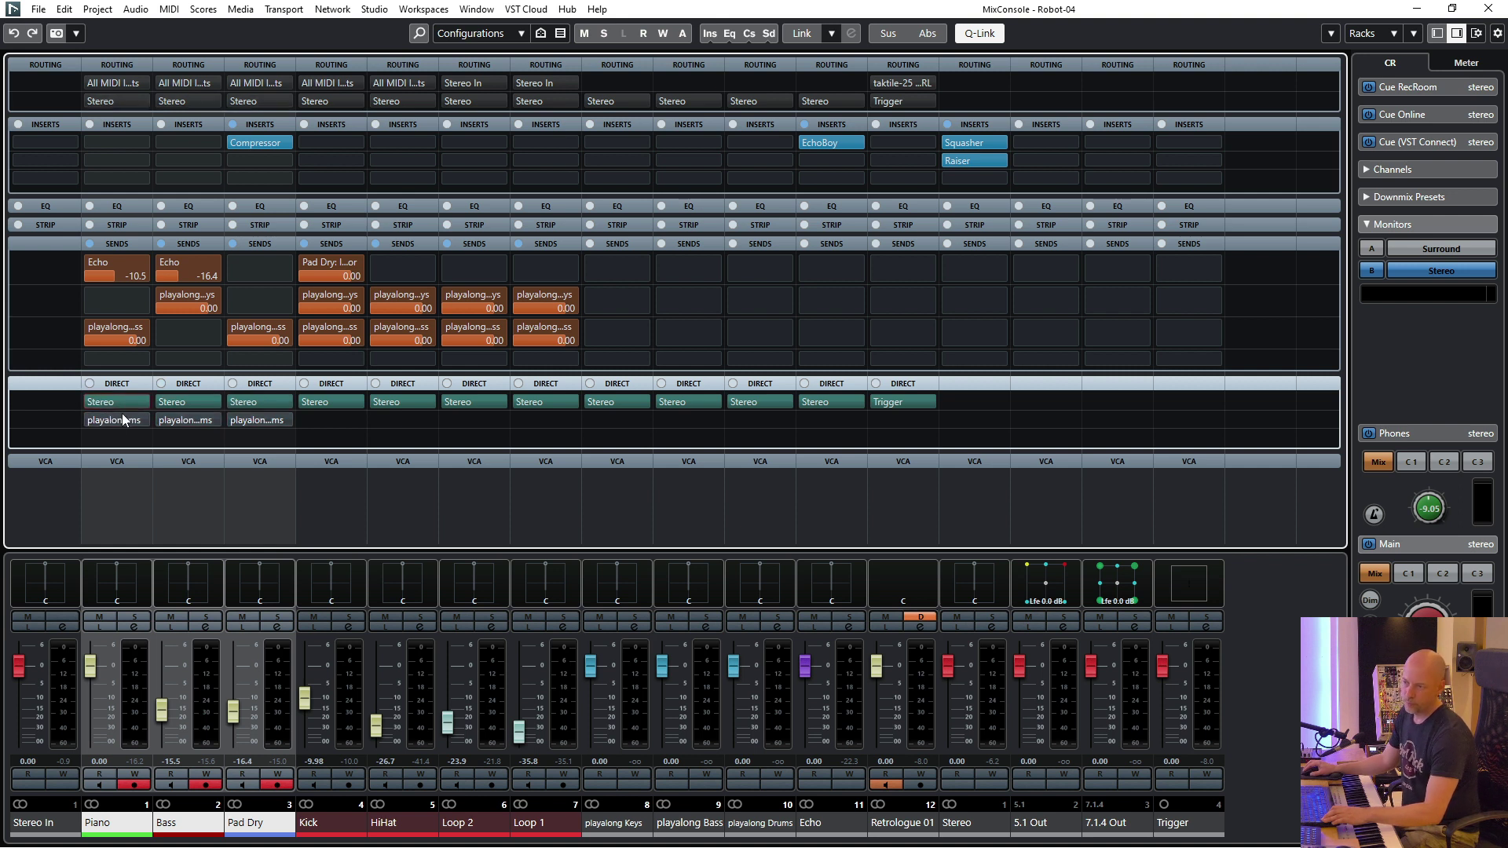
# - Toggle between the Stereo and playalong destinations and turn on direct routing Summing Mode
pyautogui.click(106, 421)
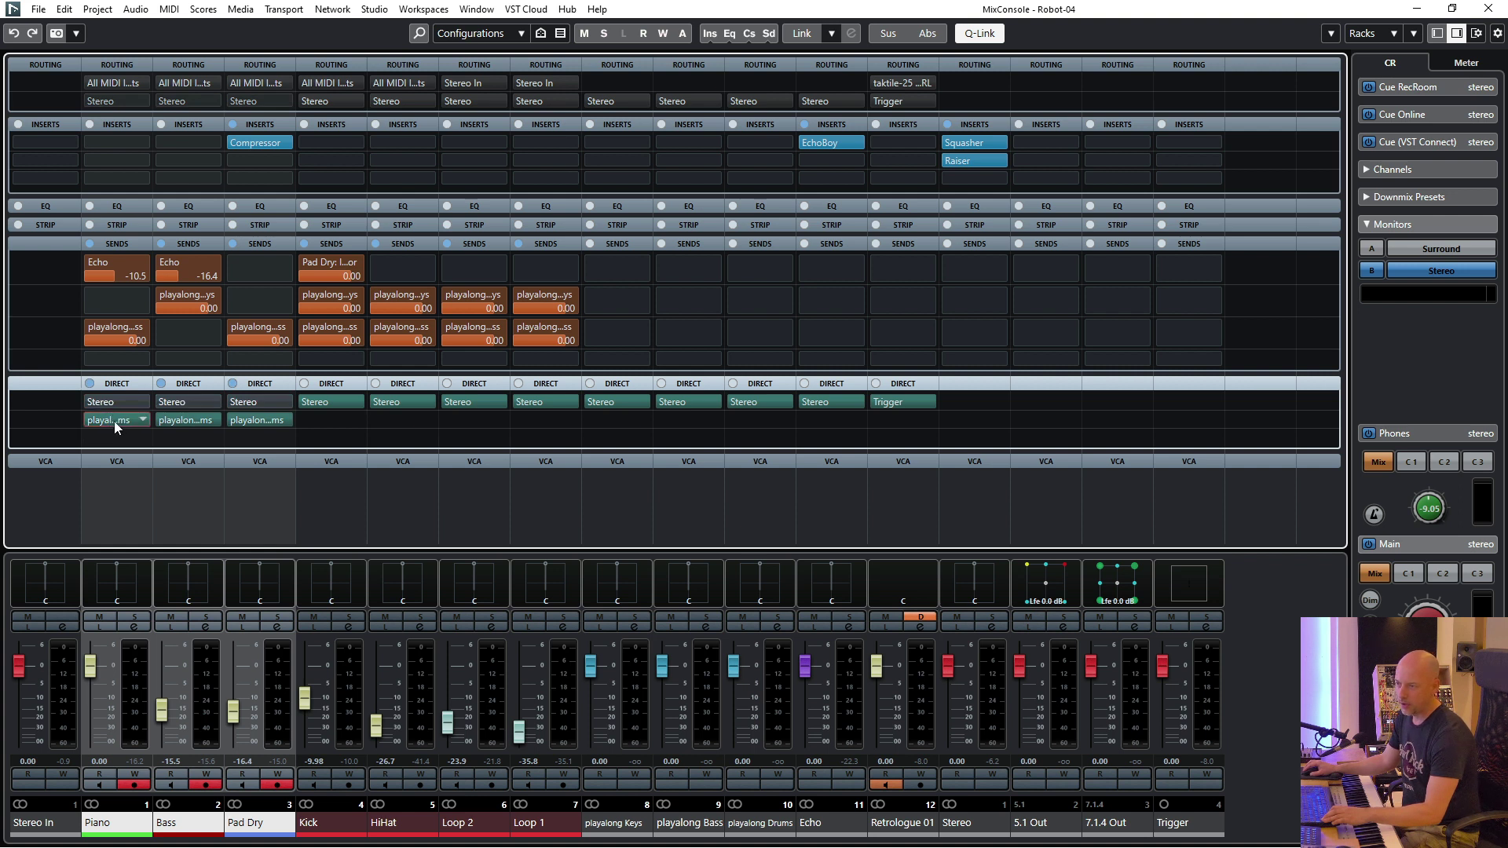
pyautogui.click(115, 405)
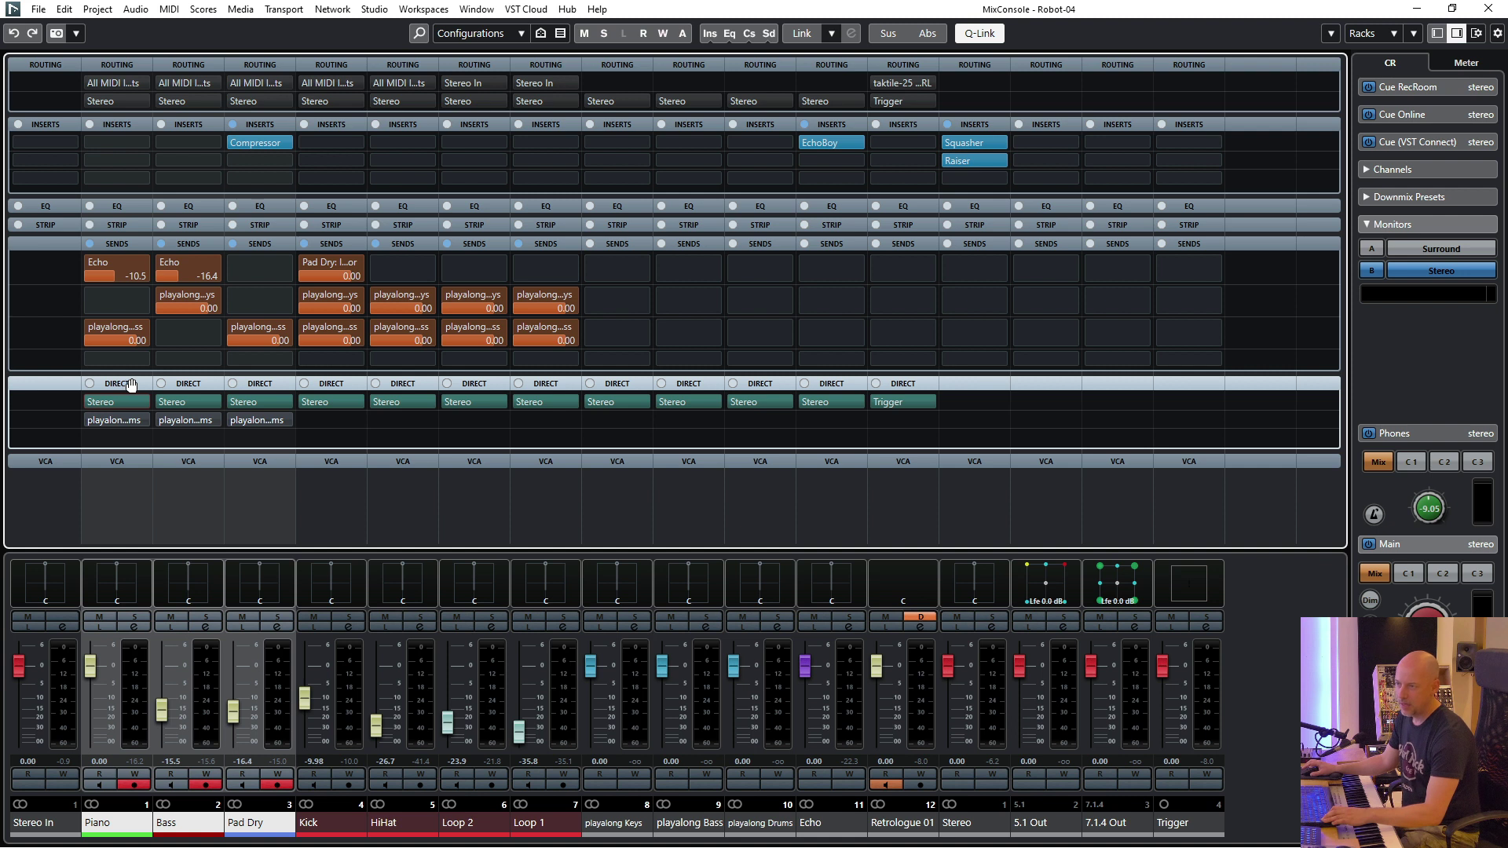
pyautogui.rightClick(134, 385)
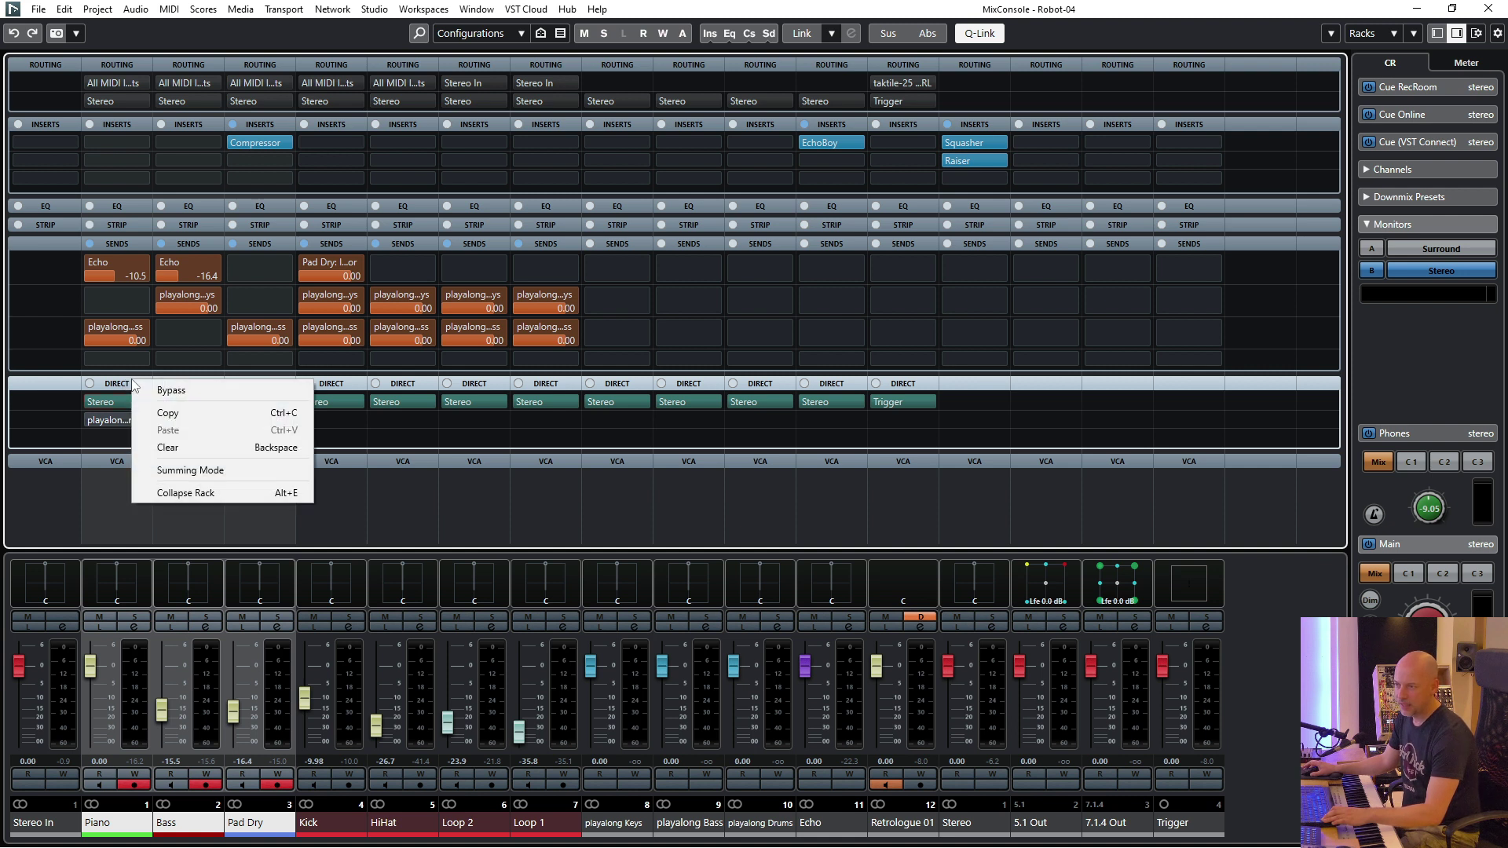
pyautogui.click(152, 465)
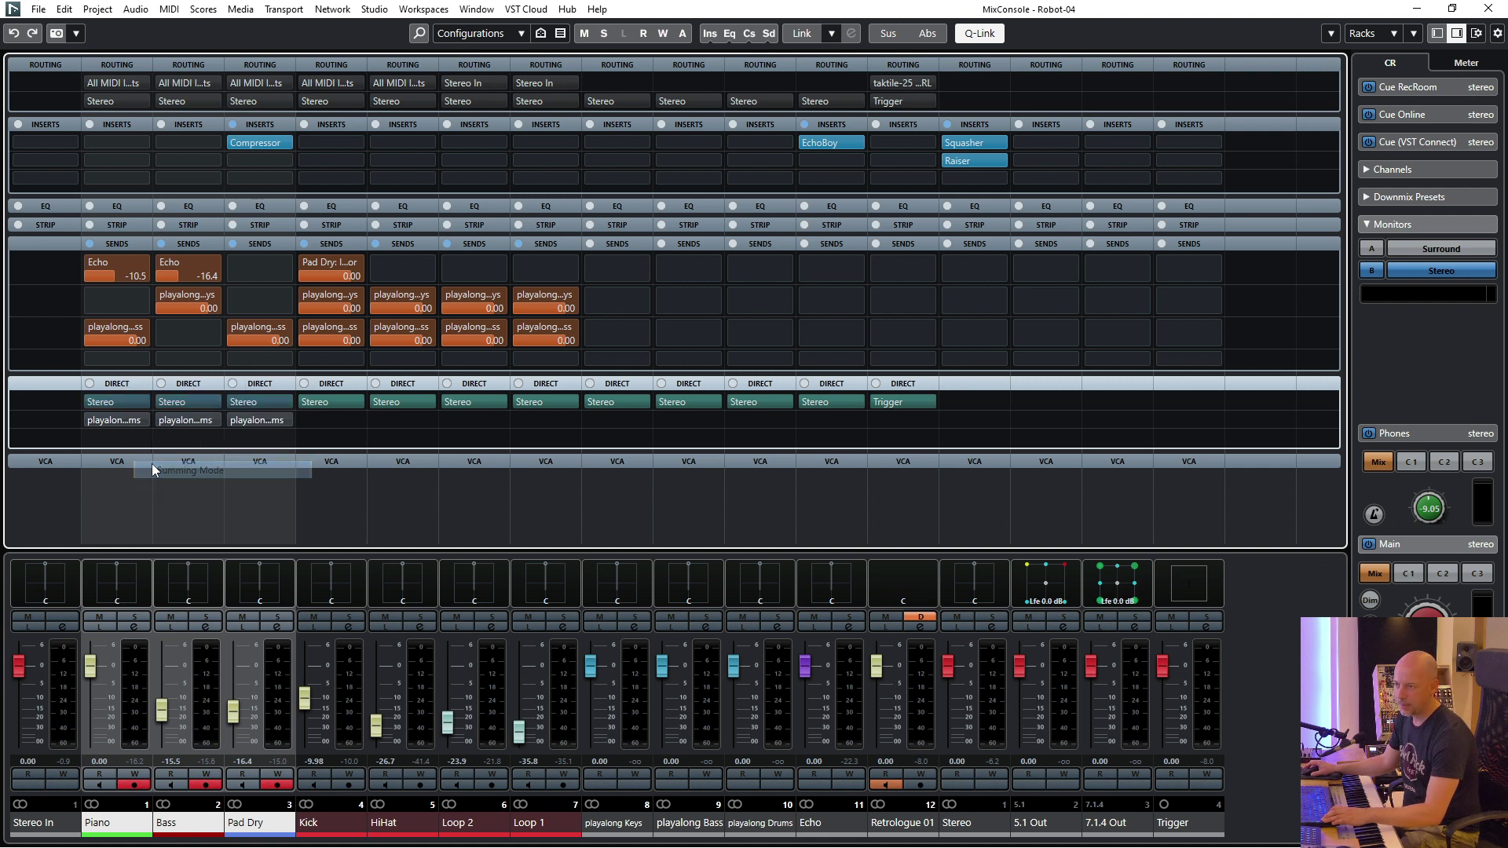
# - Activate direct routing on Piano, Bass and Pad Dry and set the three playalong groups' outputs to No Bus
pyautogui.click(112, 421)
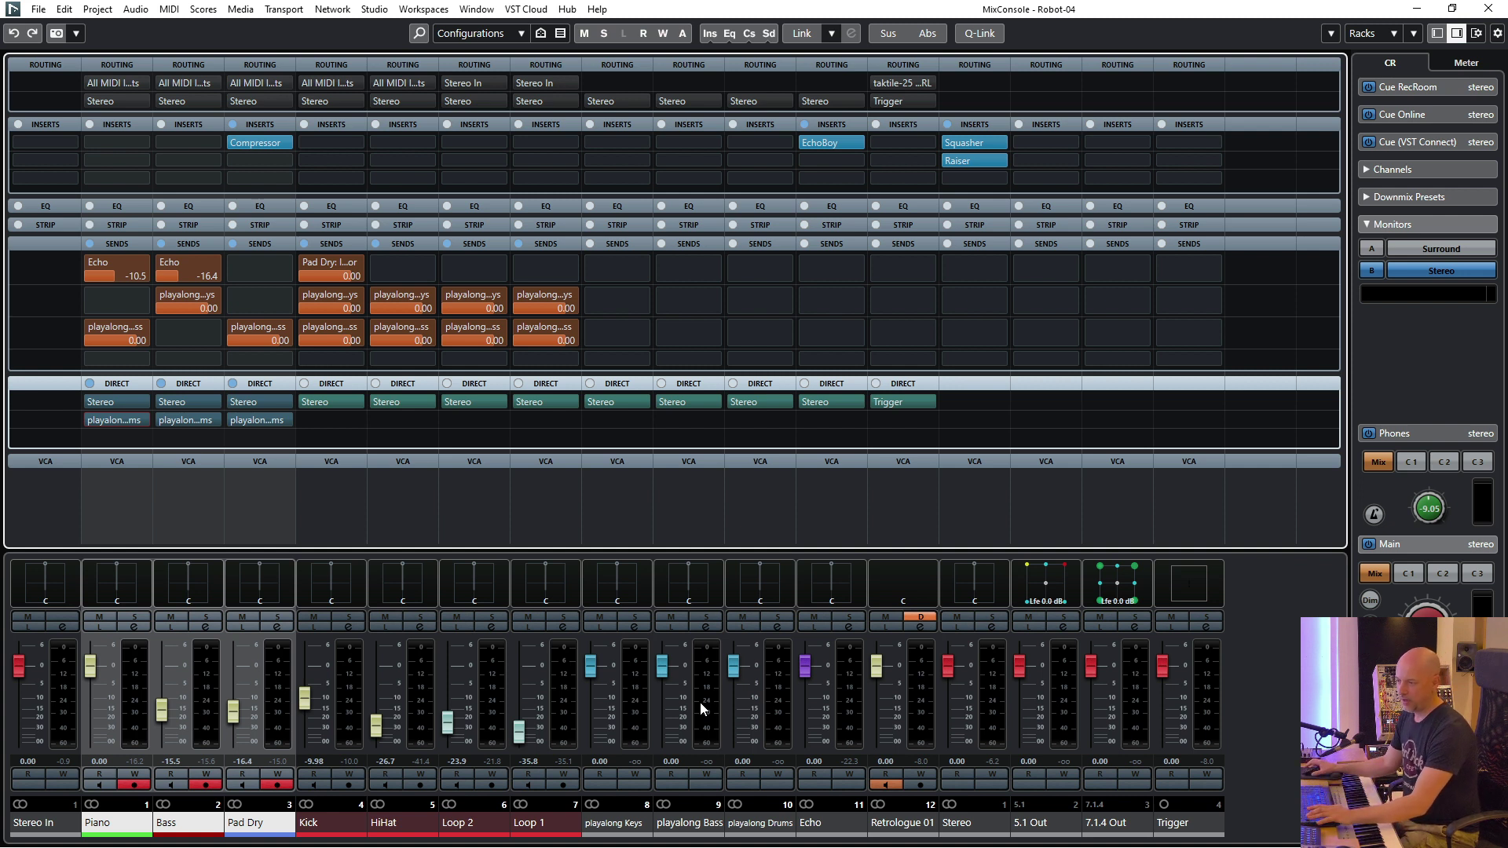
pyautogui.press('space')
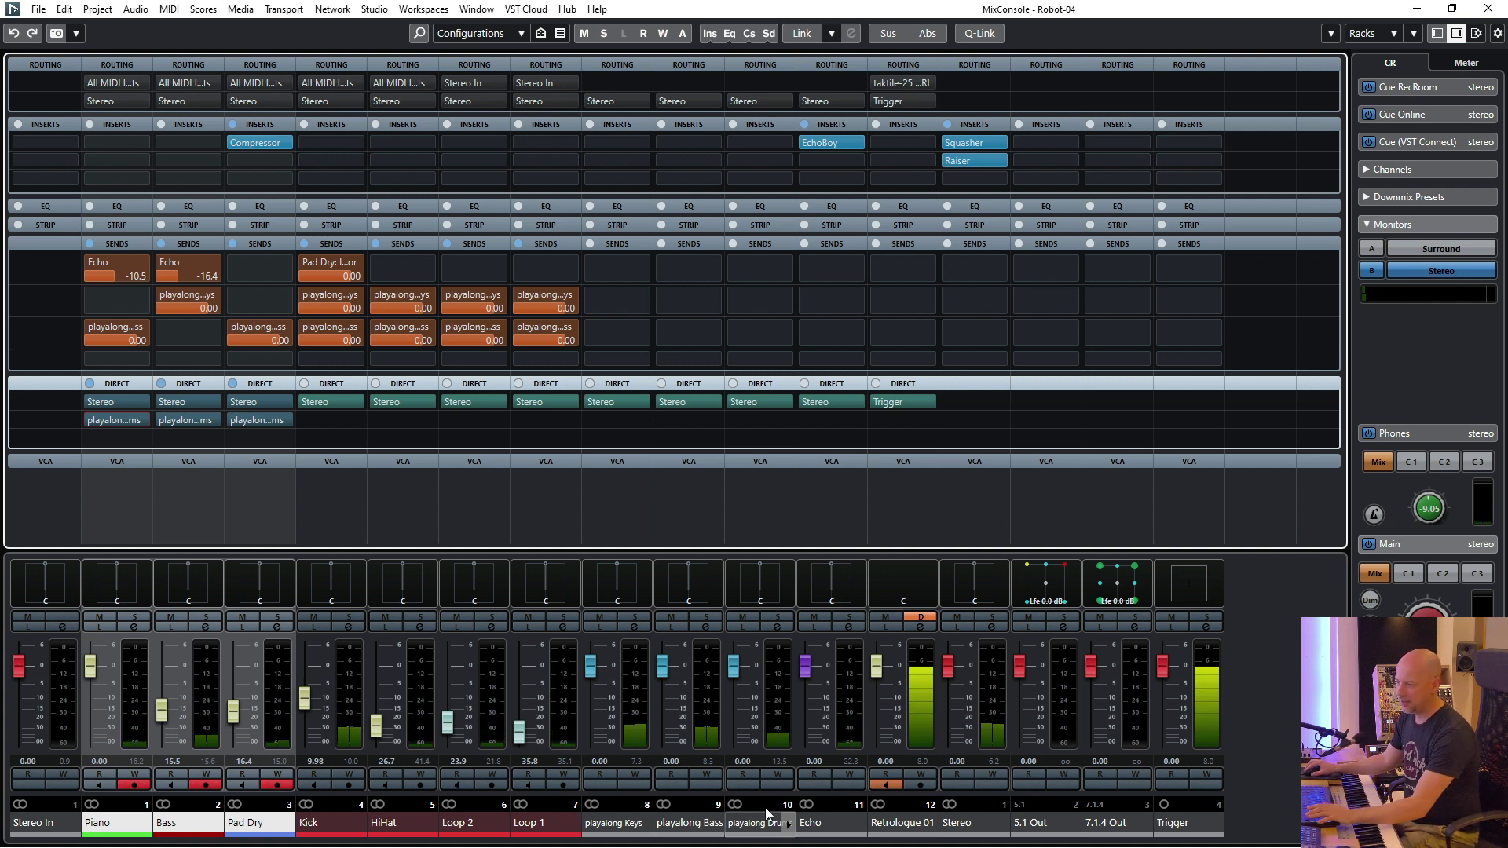
pyautogui.click(638, 101)
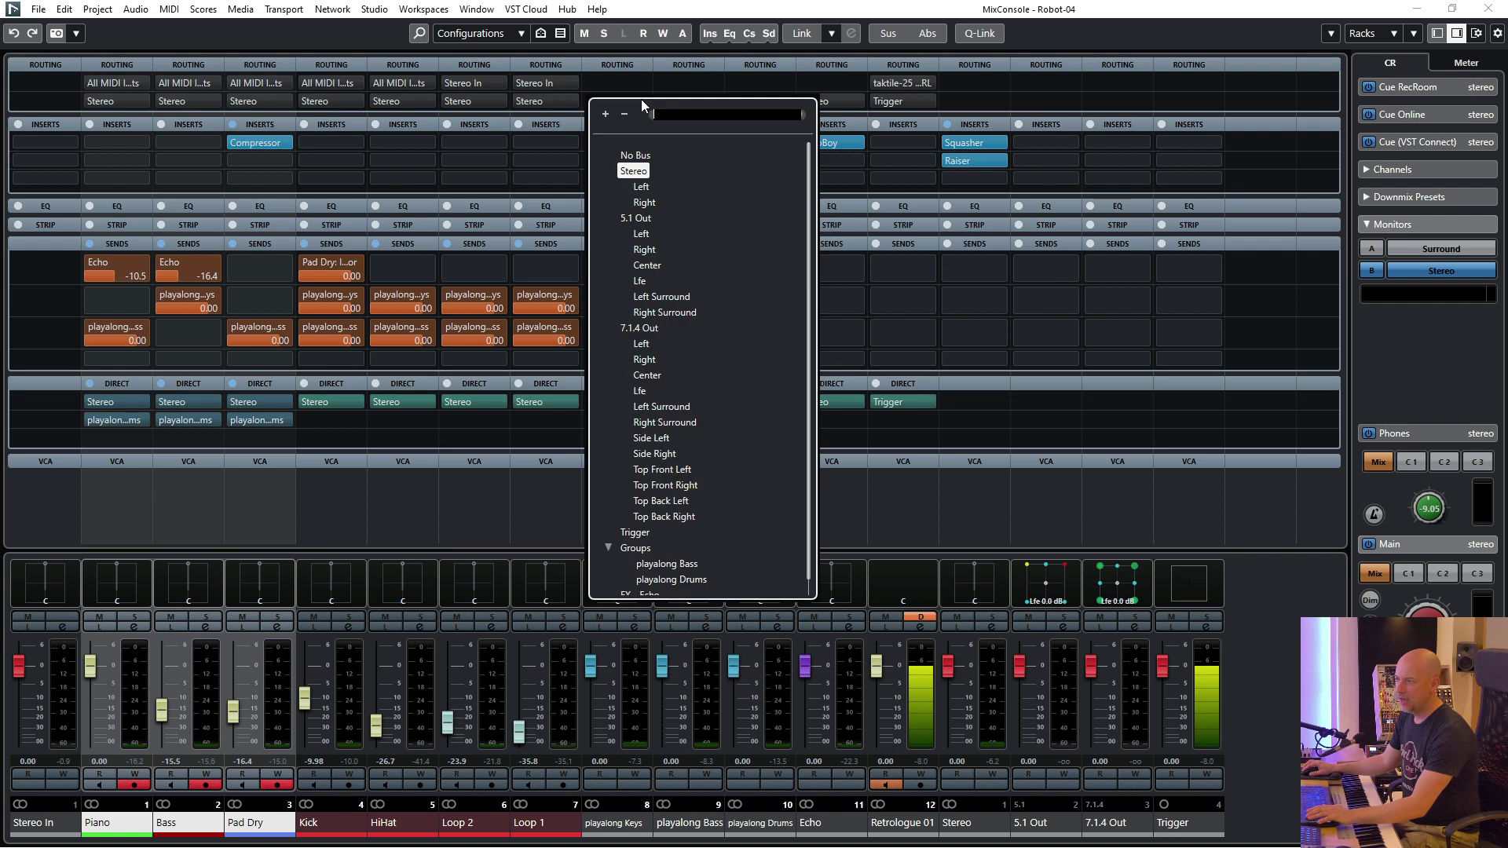
pyautogui.click(633, 154)
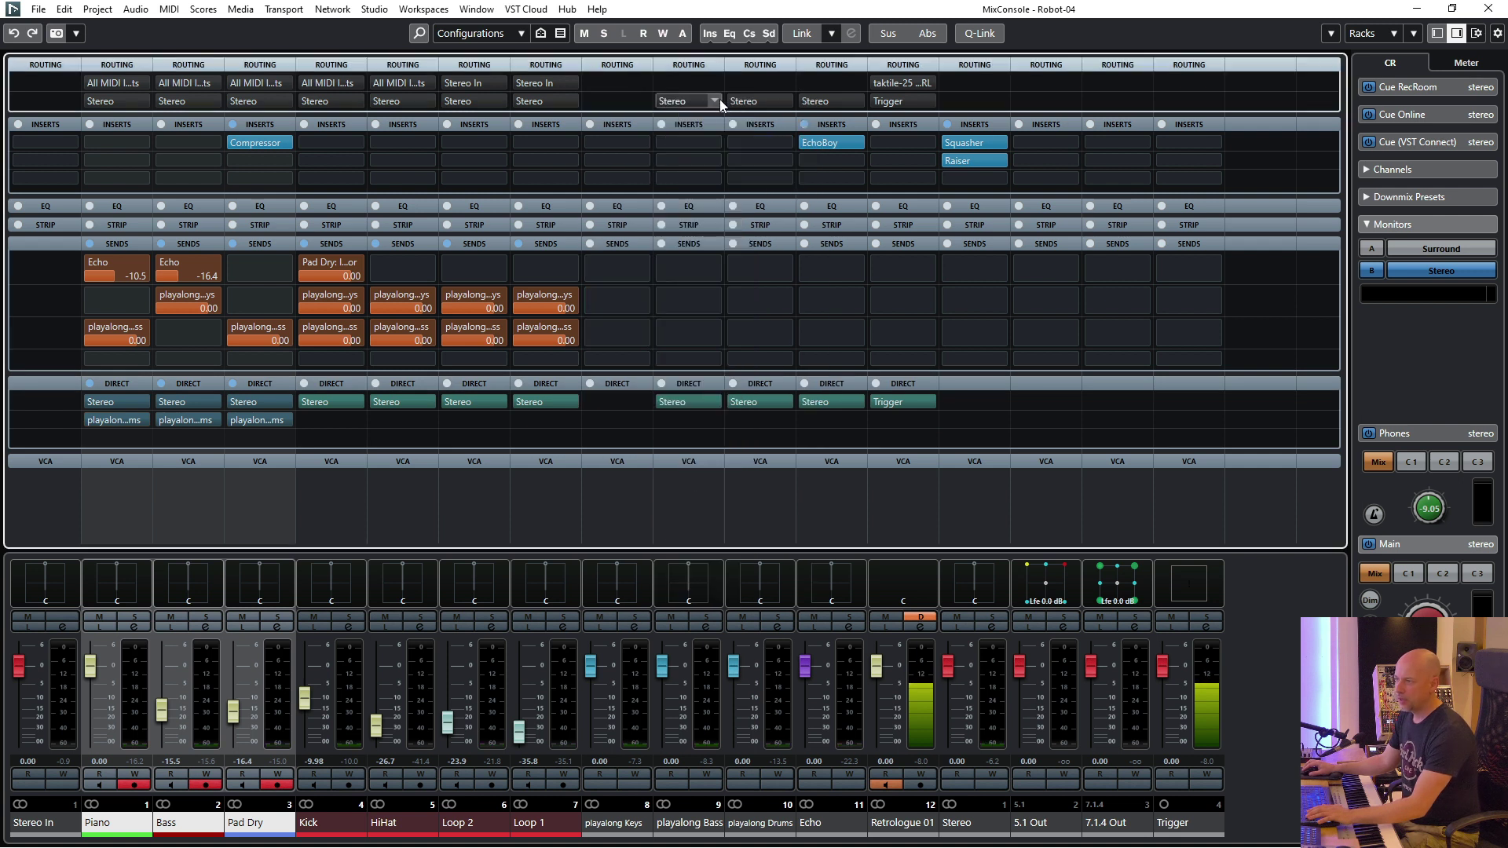
pyautogui.click(715, 100)
pyautogui.click(691, 145)
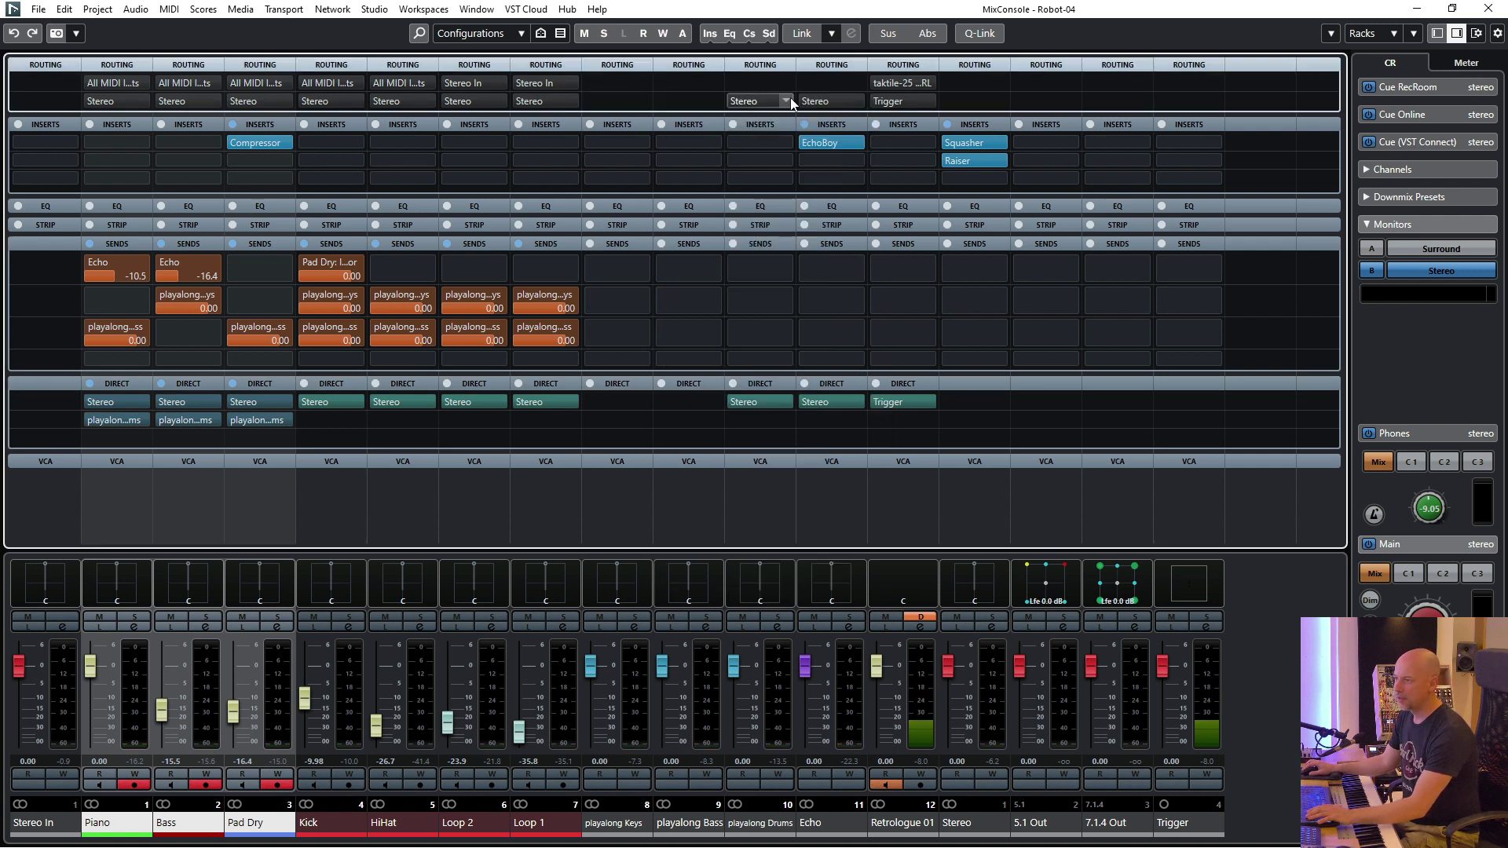
pyautogui.click(788, 100)
pyautogui.click(775, 151)
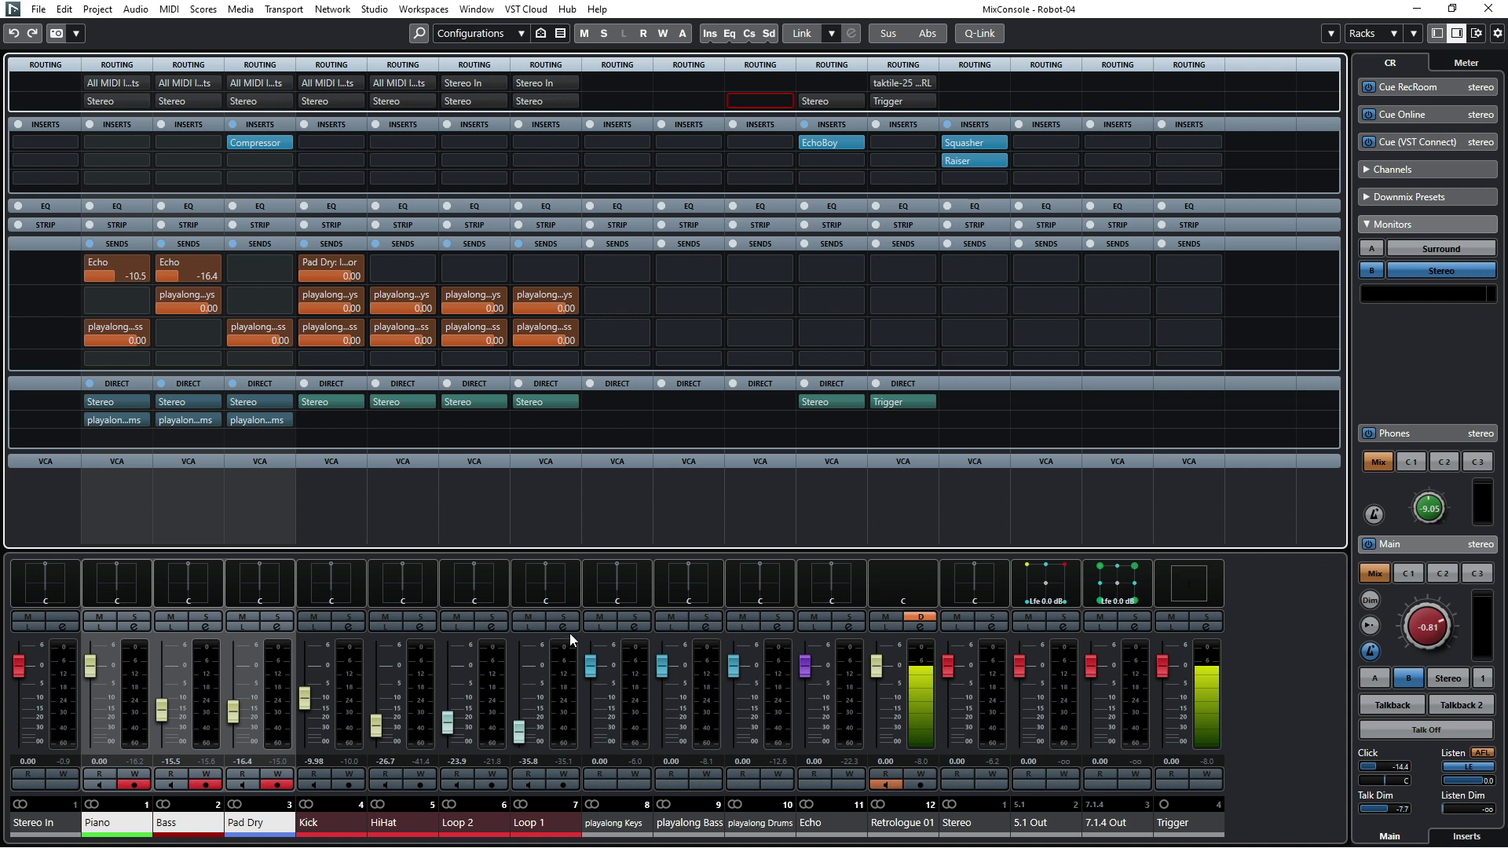
pyautogui.click(597, 626)
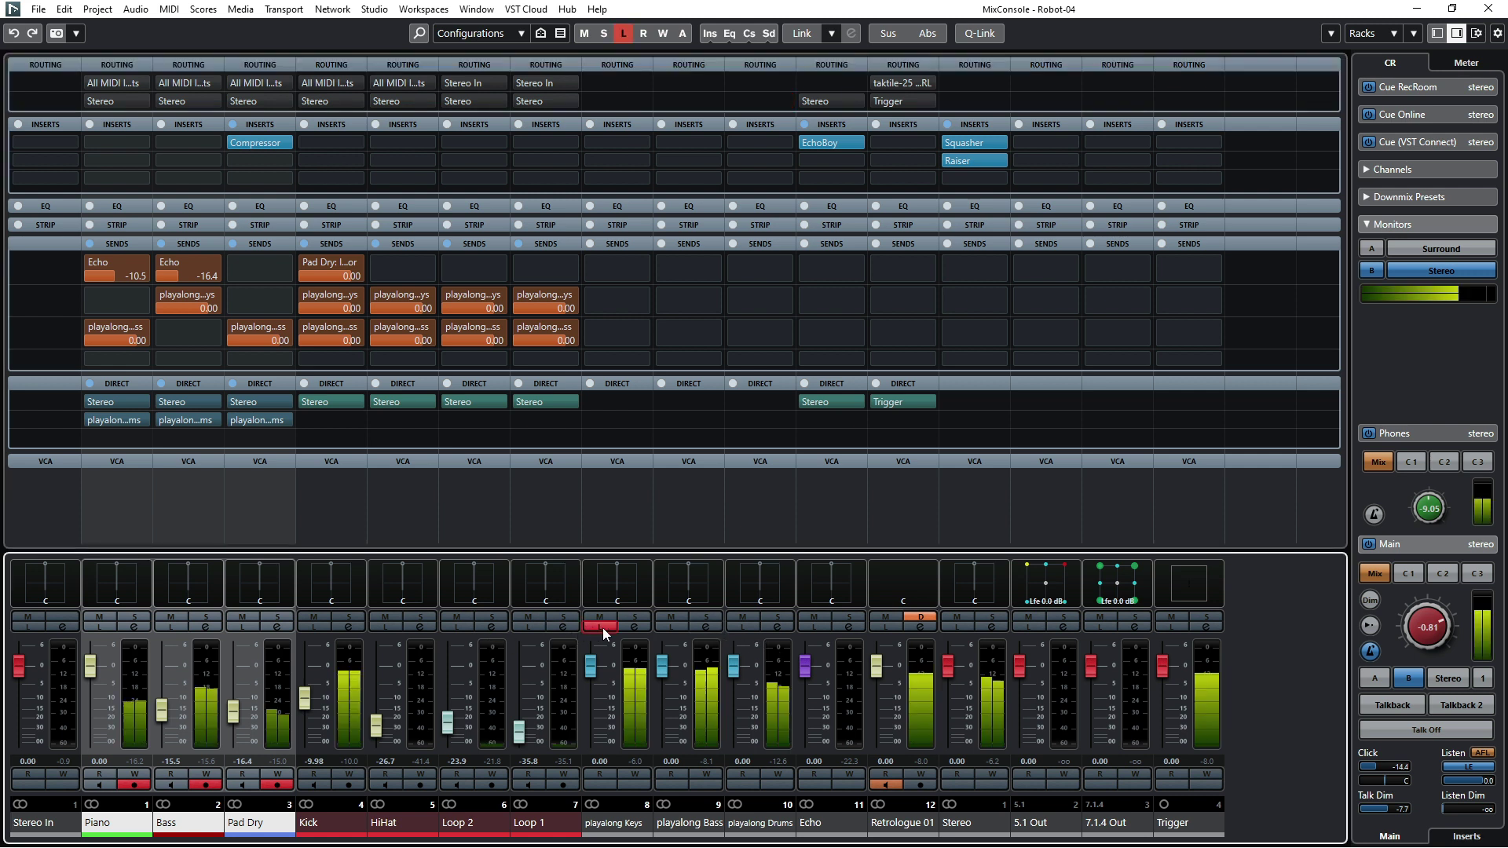
pyautogui.click(671, 630)
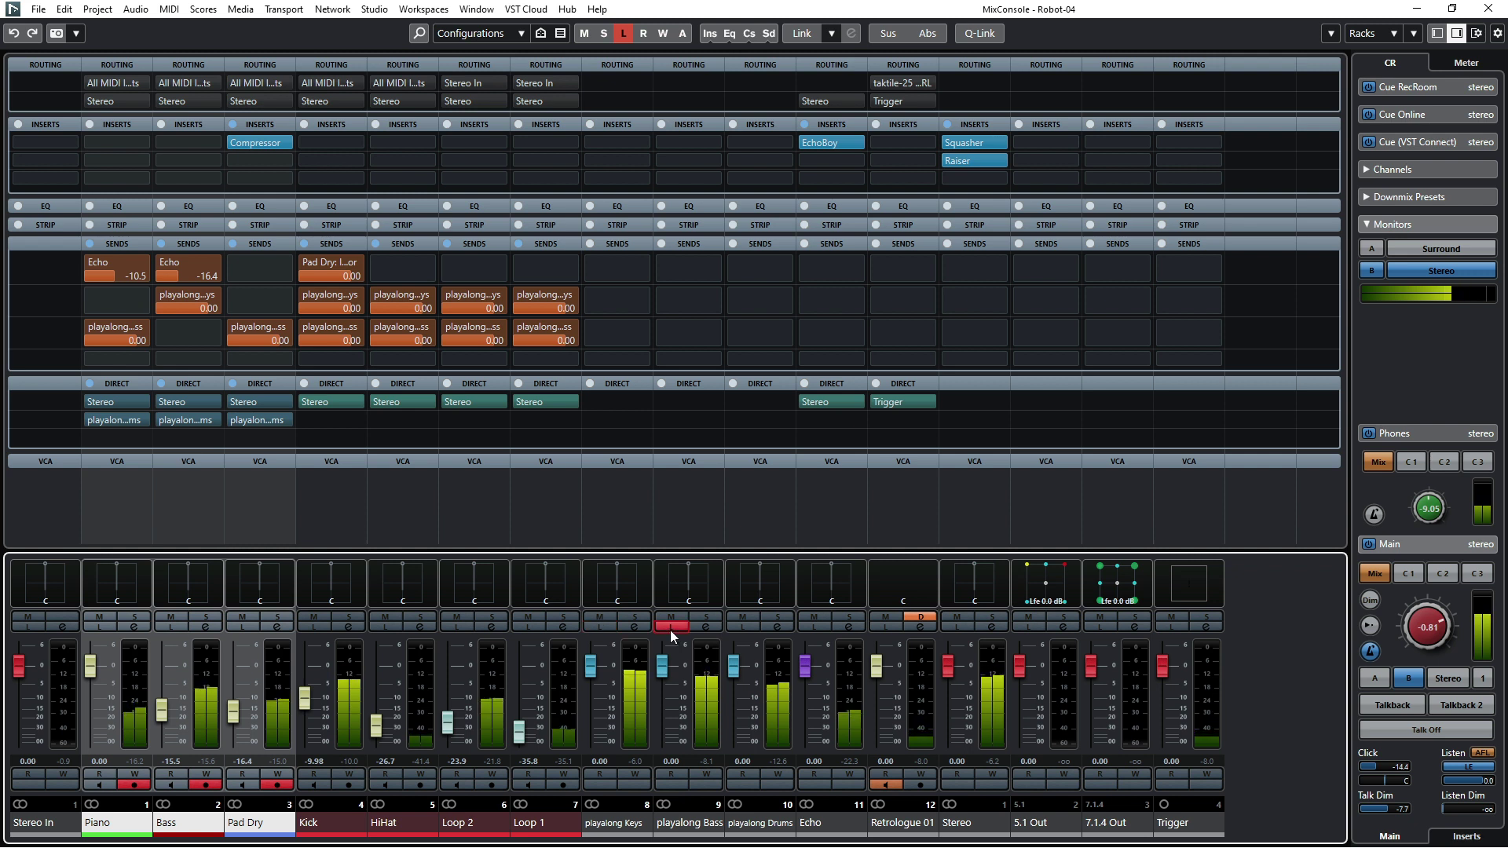
pyautogui.click(741, 628)
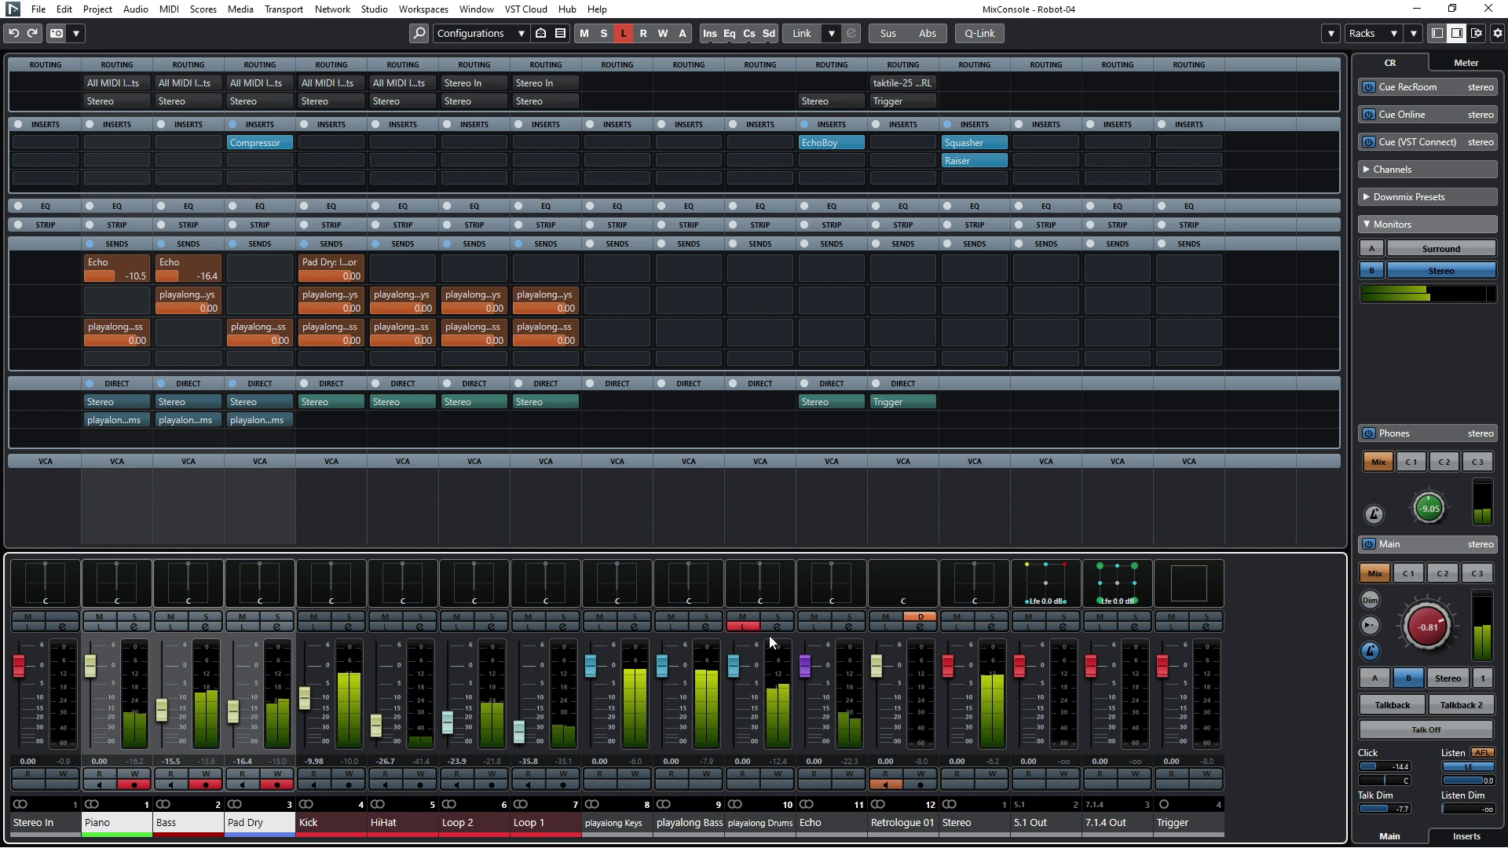
pyautogui.click(744, 626)
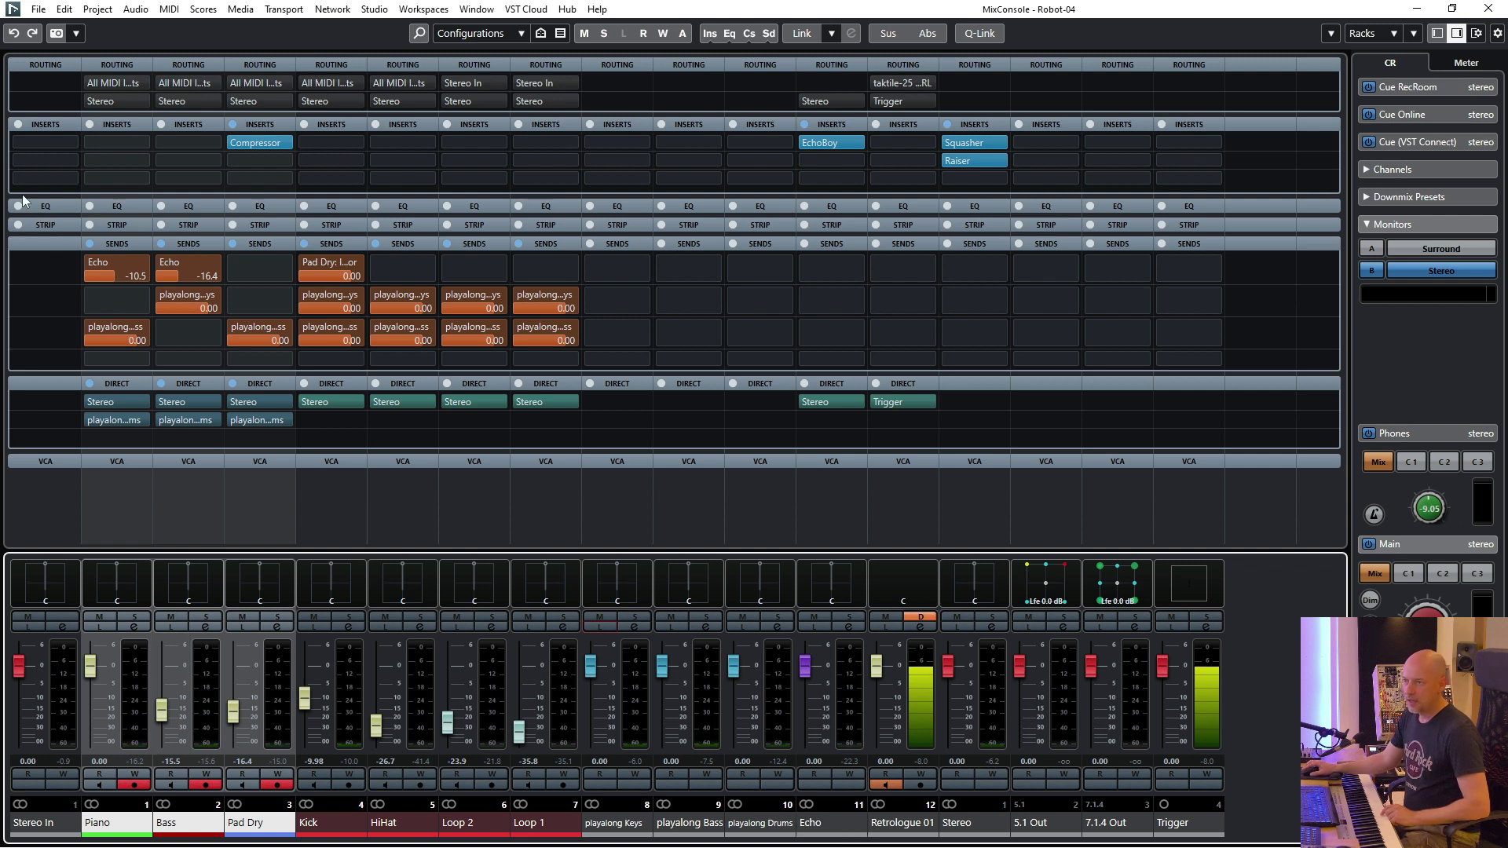
pyautogui.click(108, 833)
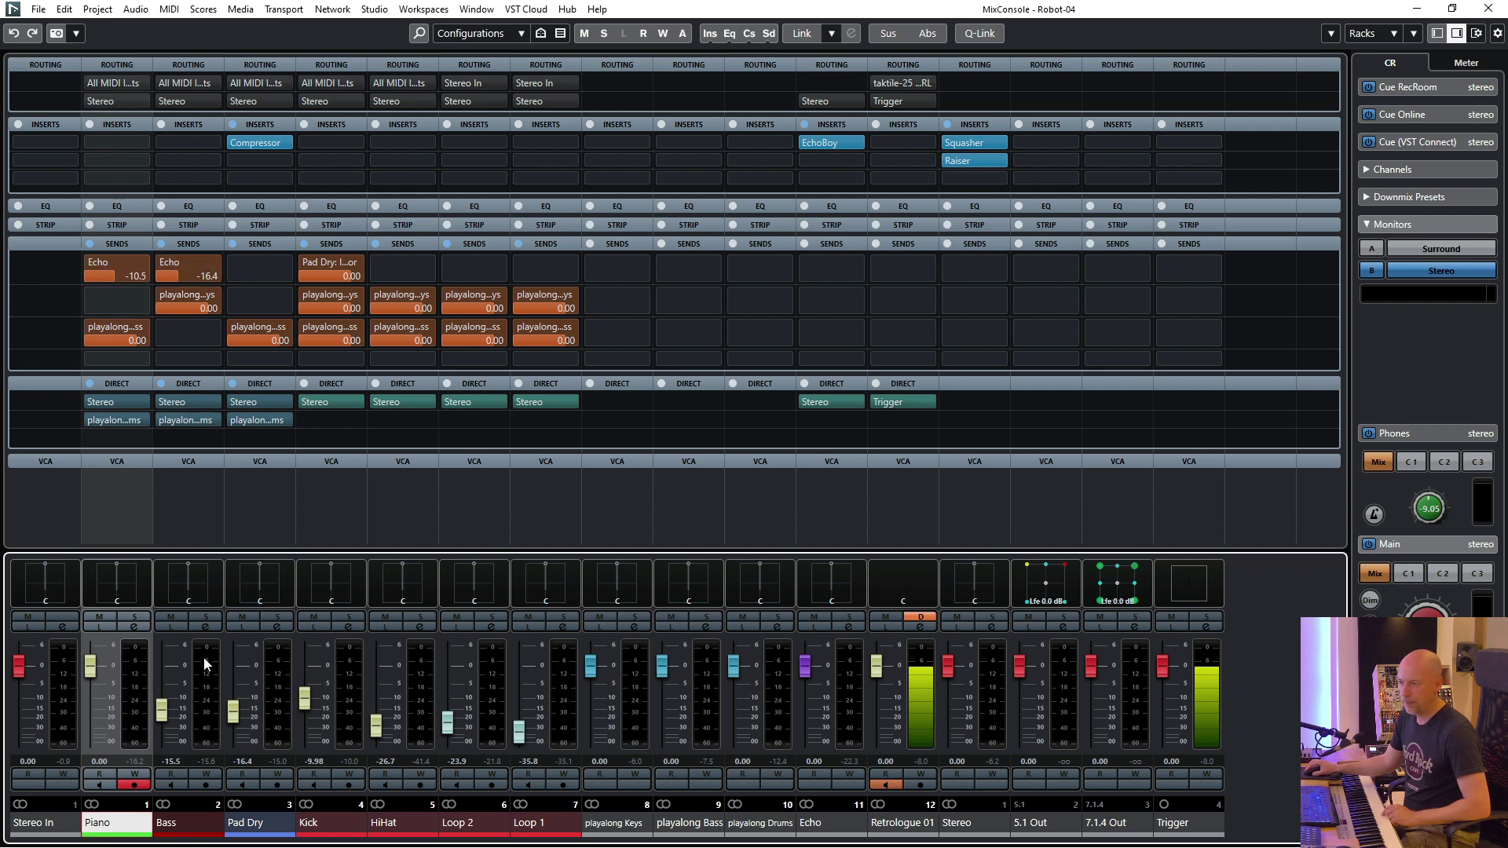
pyautogui.click(829, 828)
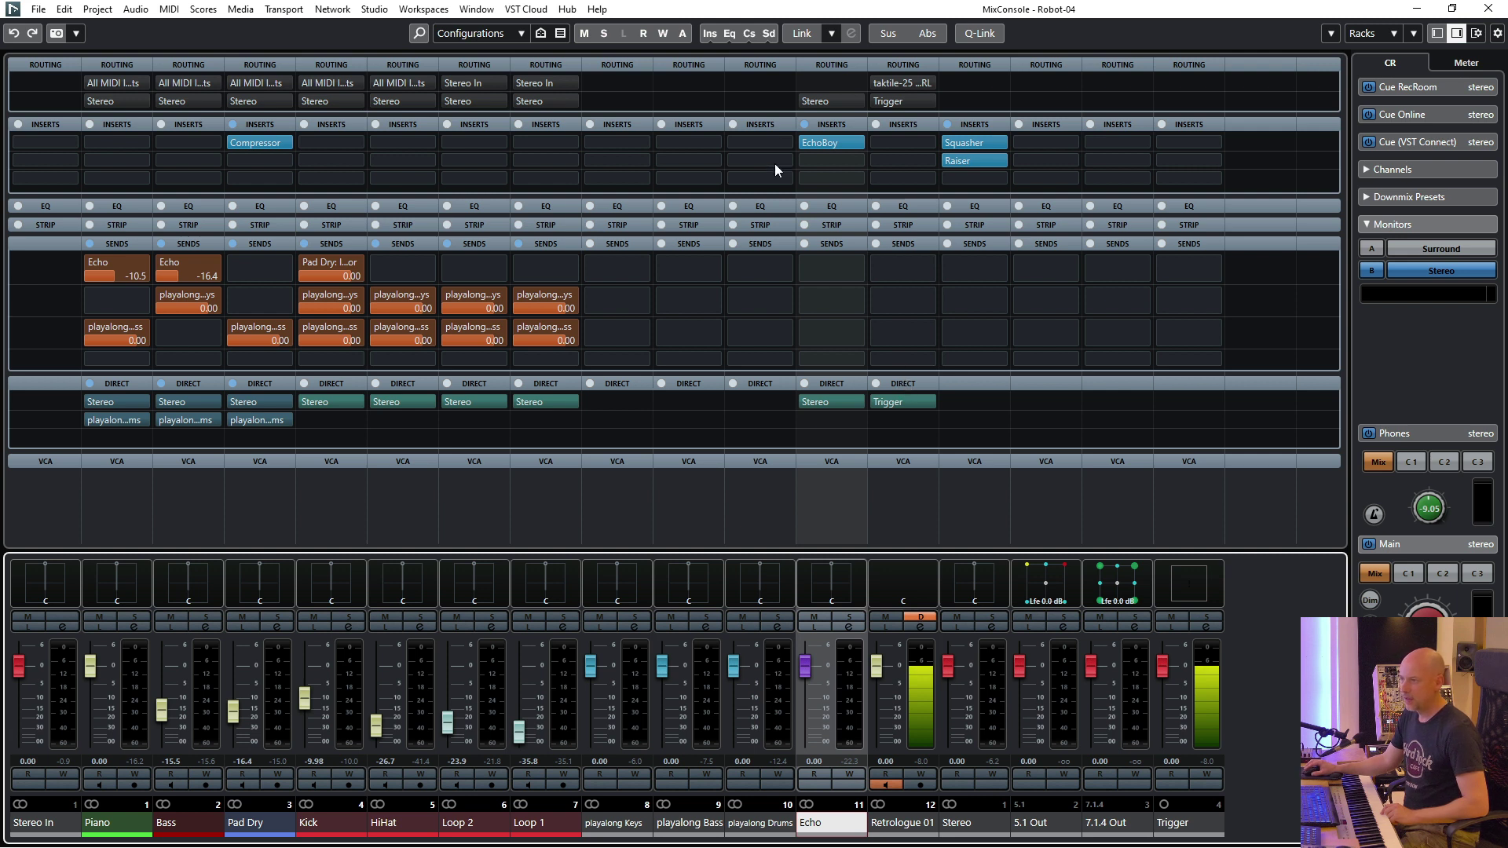
# - Rename the Echo FX track to 'Delay Piano' and duplicate it as 'Delay Bass'
pyautogui.press('F3')
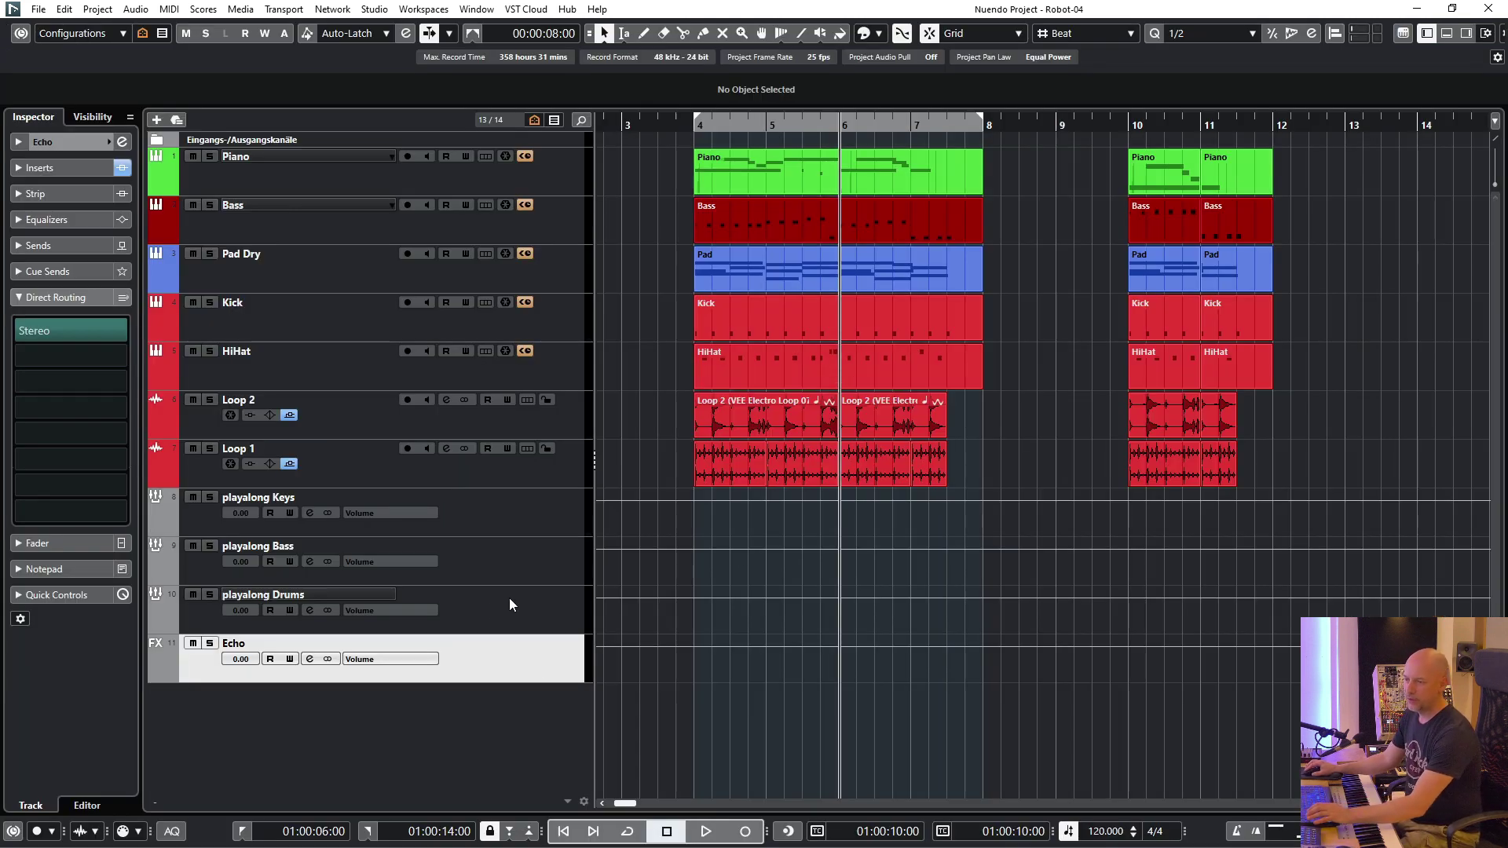
pyautogui.doubleClick(338, 639)
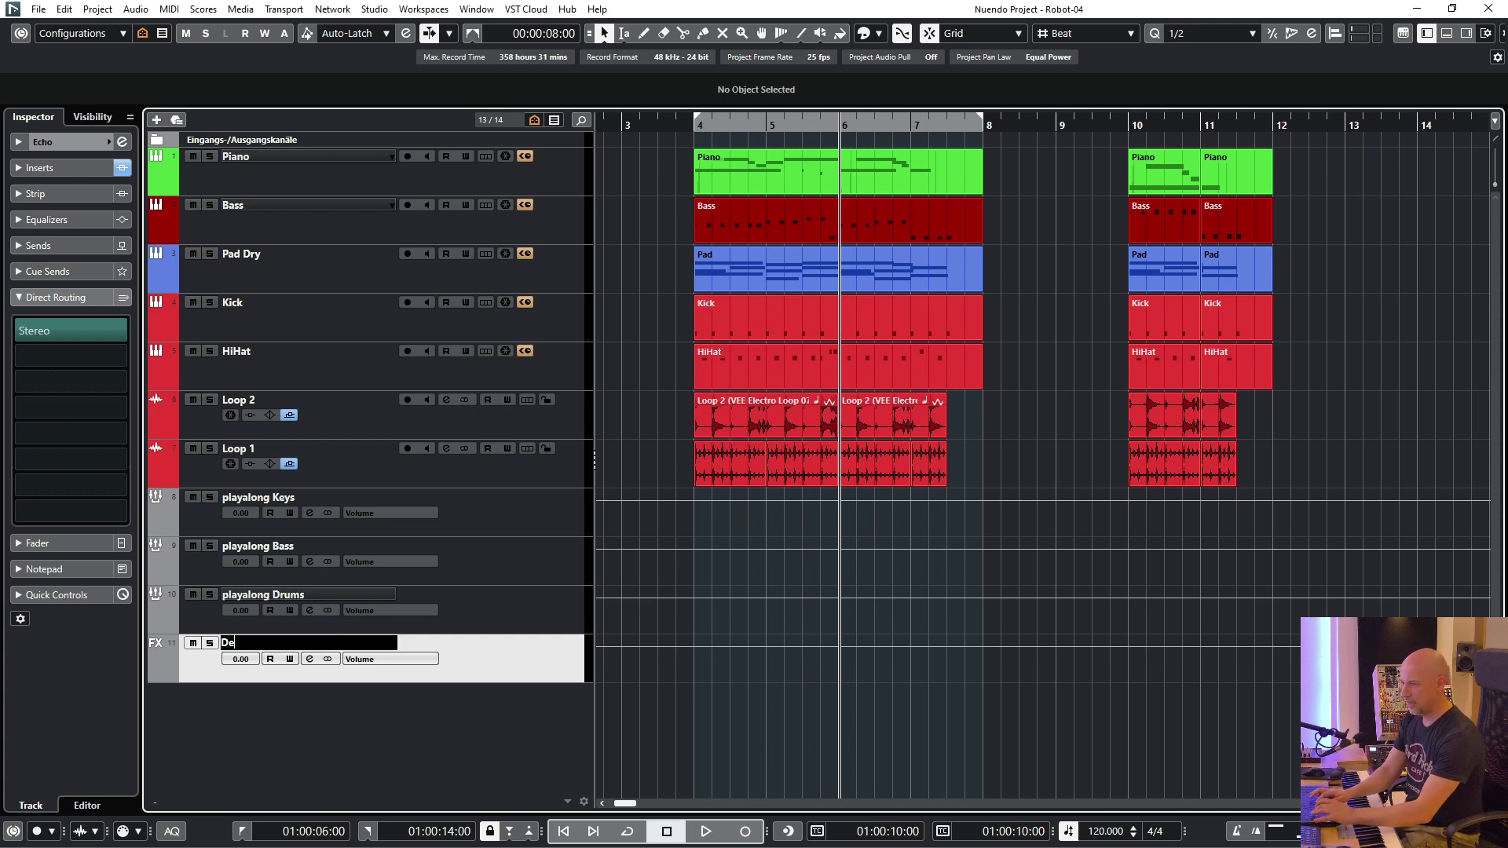
pyautogui.write('Delay Pia')
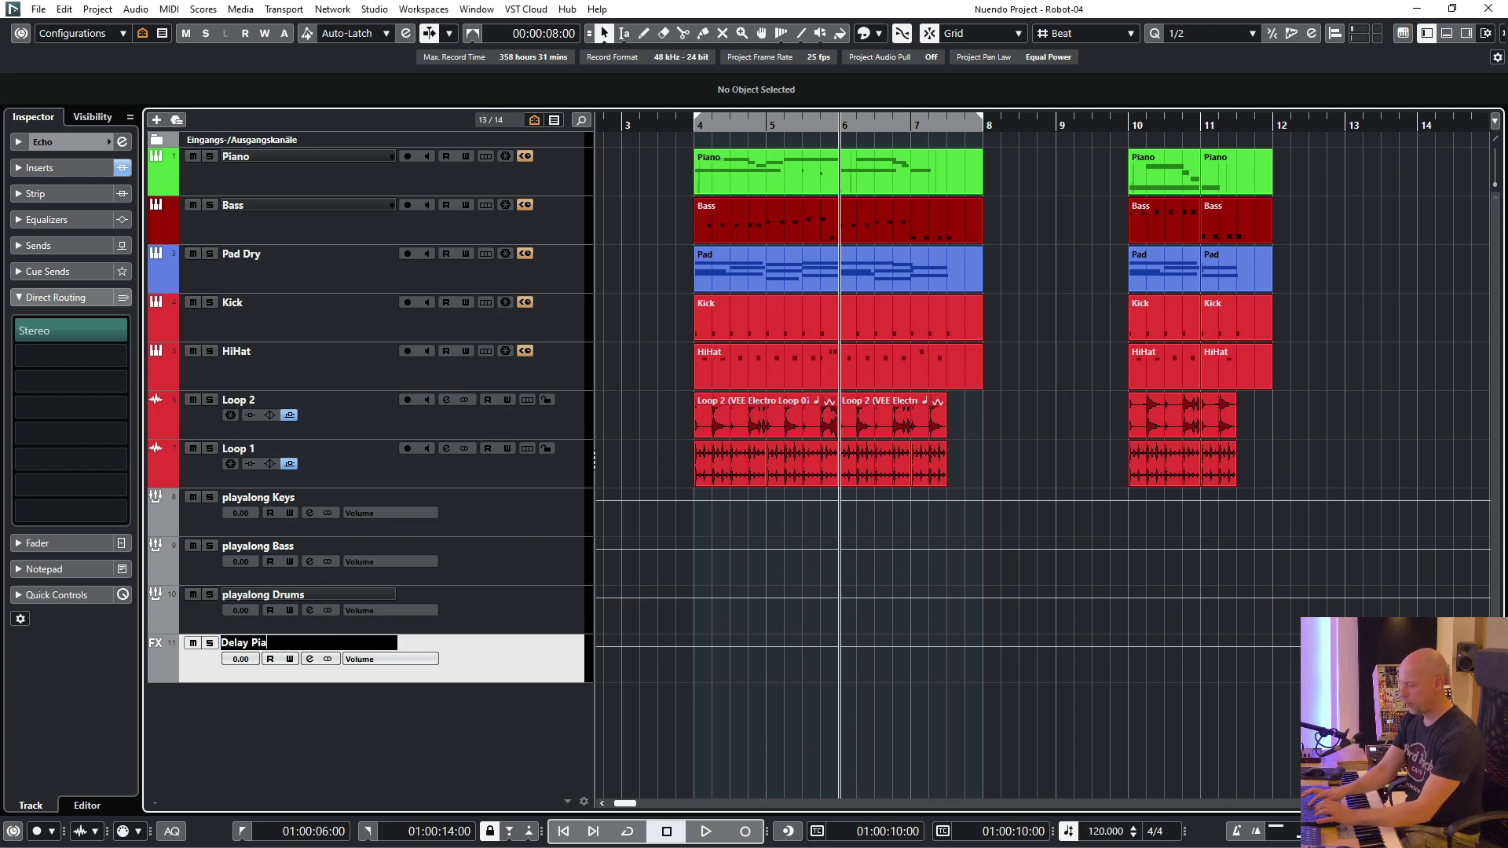
pyautogui.write('no')
pyautogui.press('Return')
pyautogui.rightClick(336, 639)
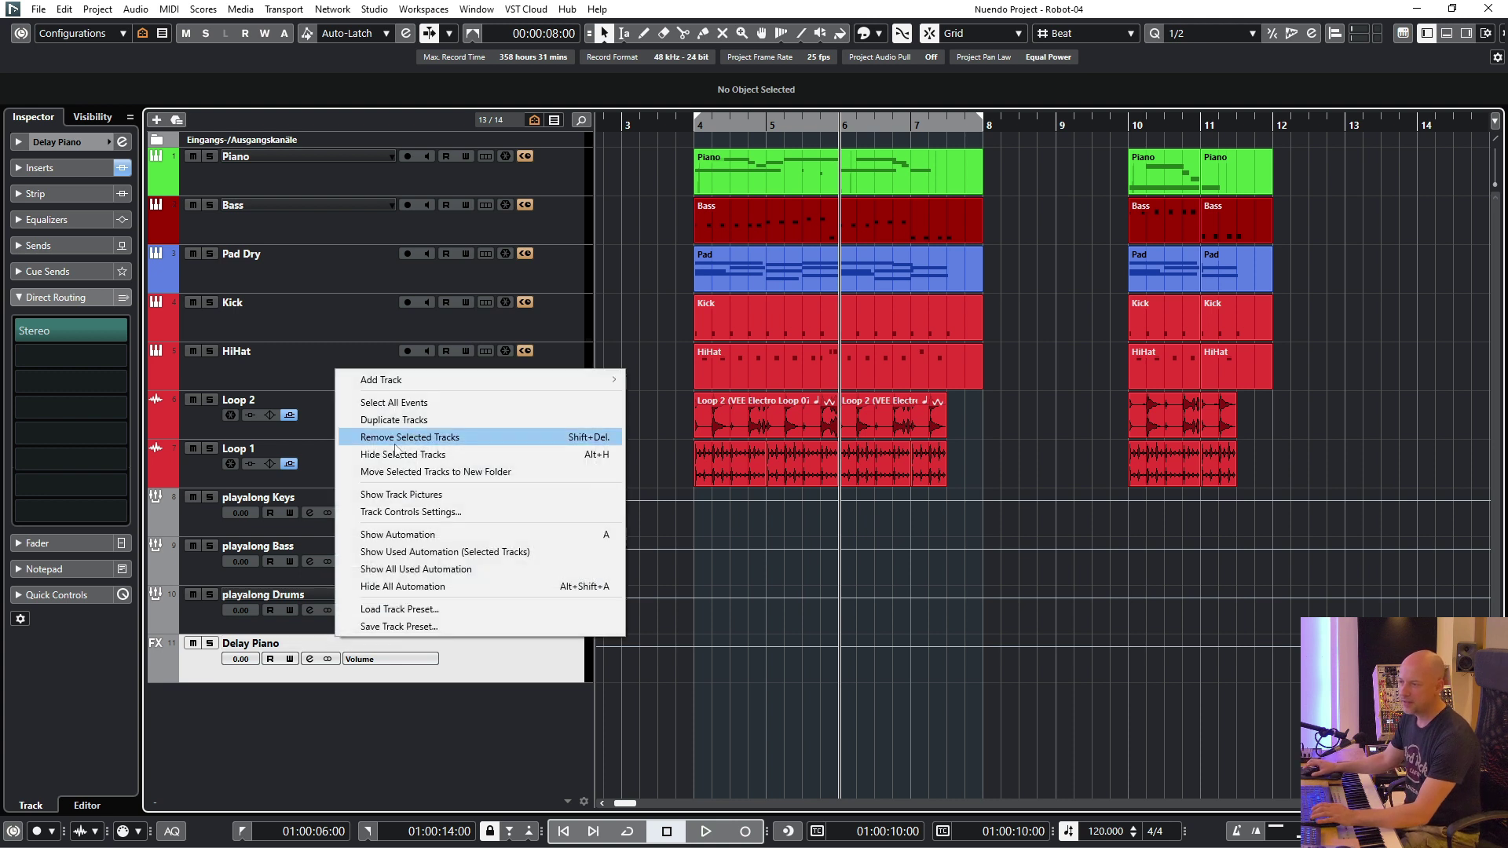
pyautogui.click(417, 420)
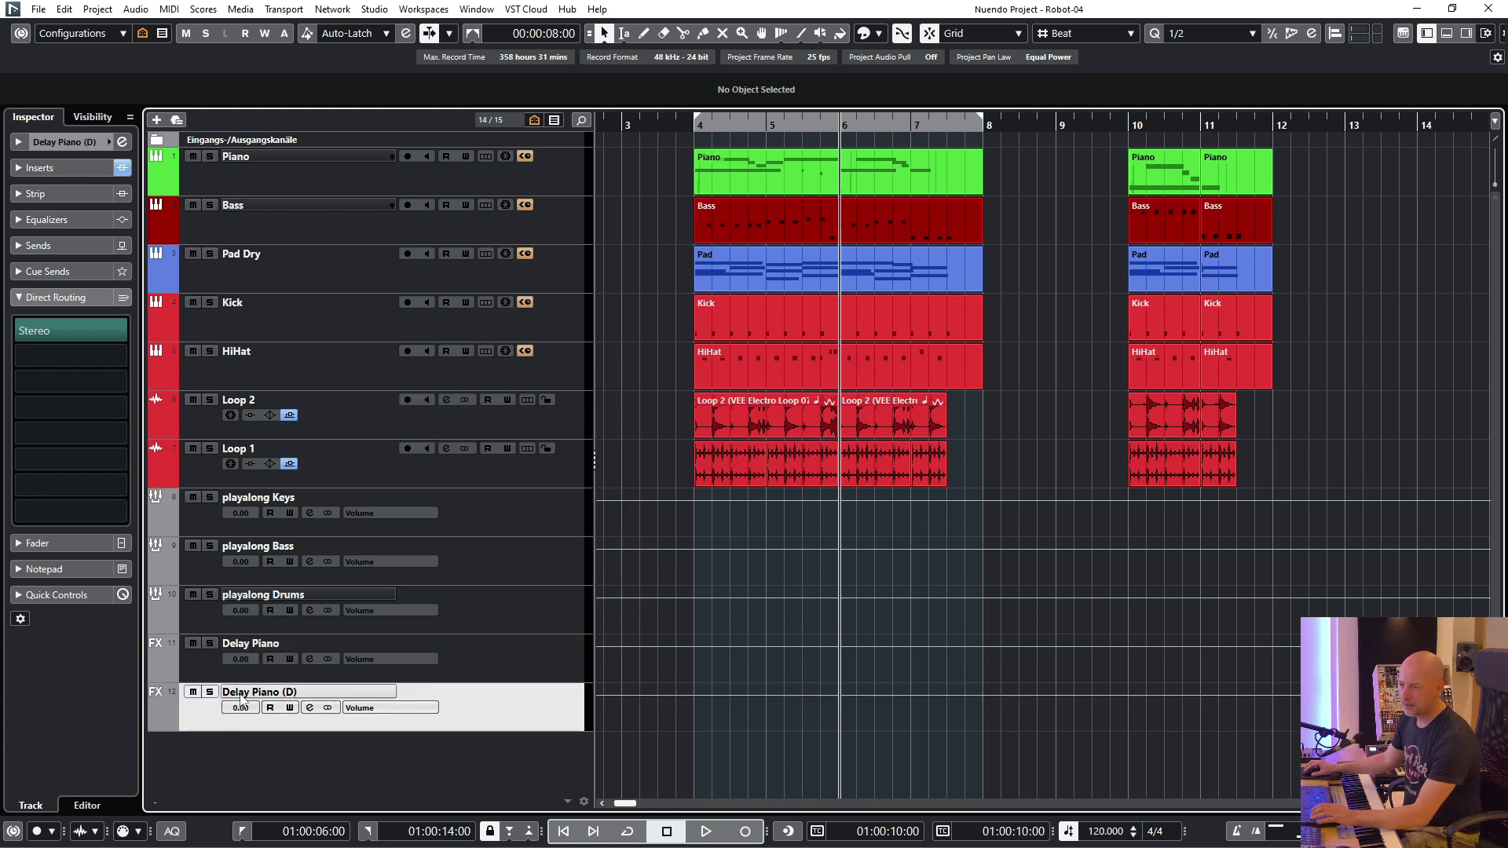
pyautogui.doubleClick(242, 695)
pyautogui.write('De')
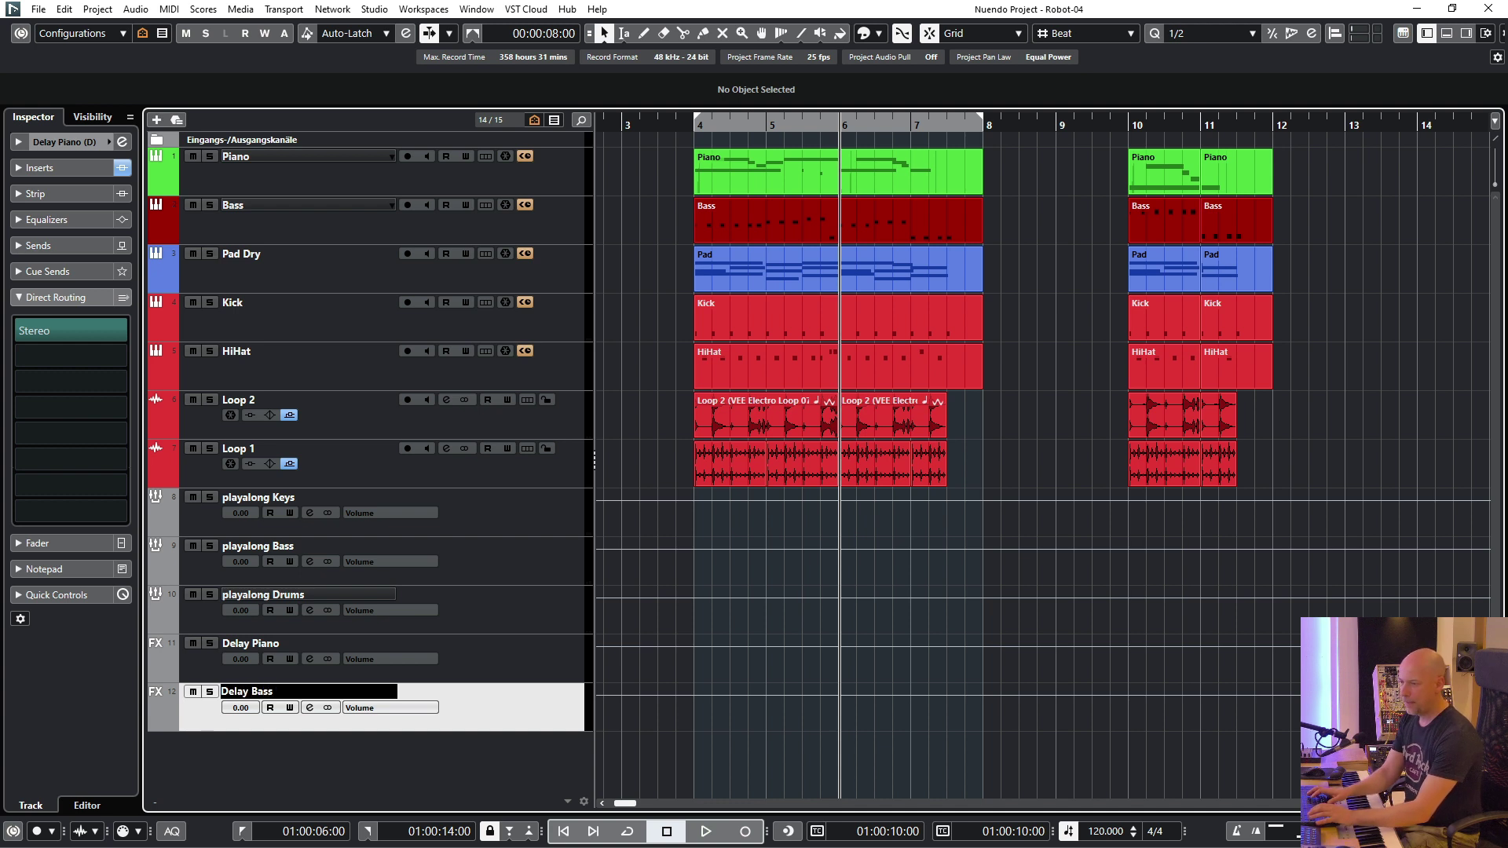
pyautogui.write('lay Bass')
pyautogui.press('Return')
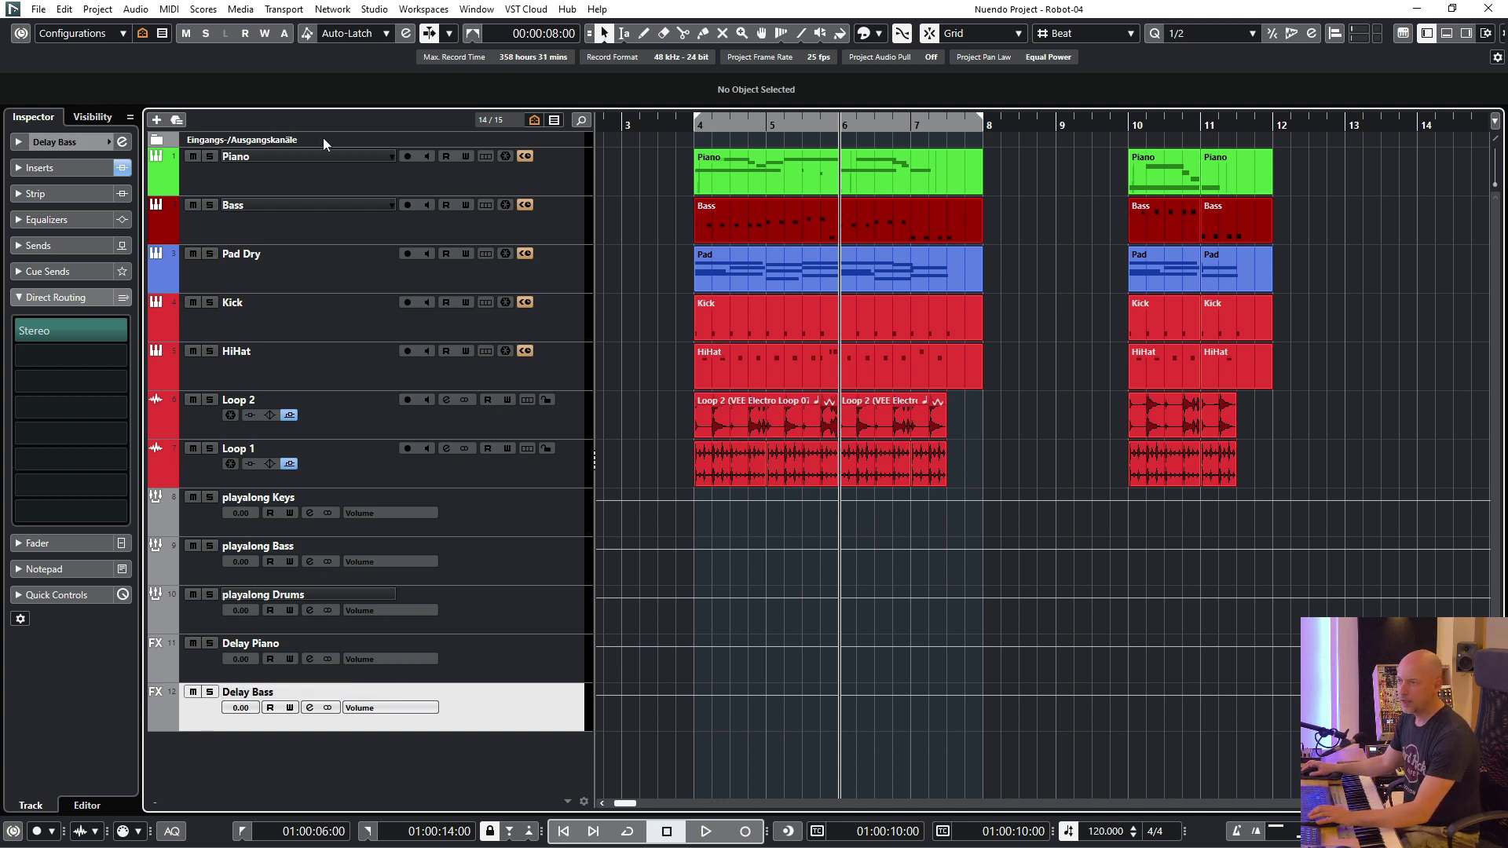
# - Route the Bass track's first send to Delay Bass and go back to the mixer
pyautogui.click(319, 166)
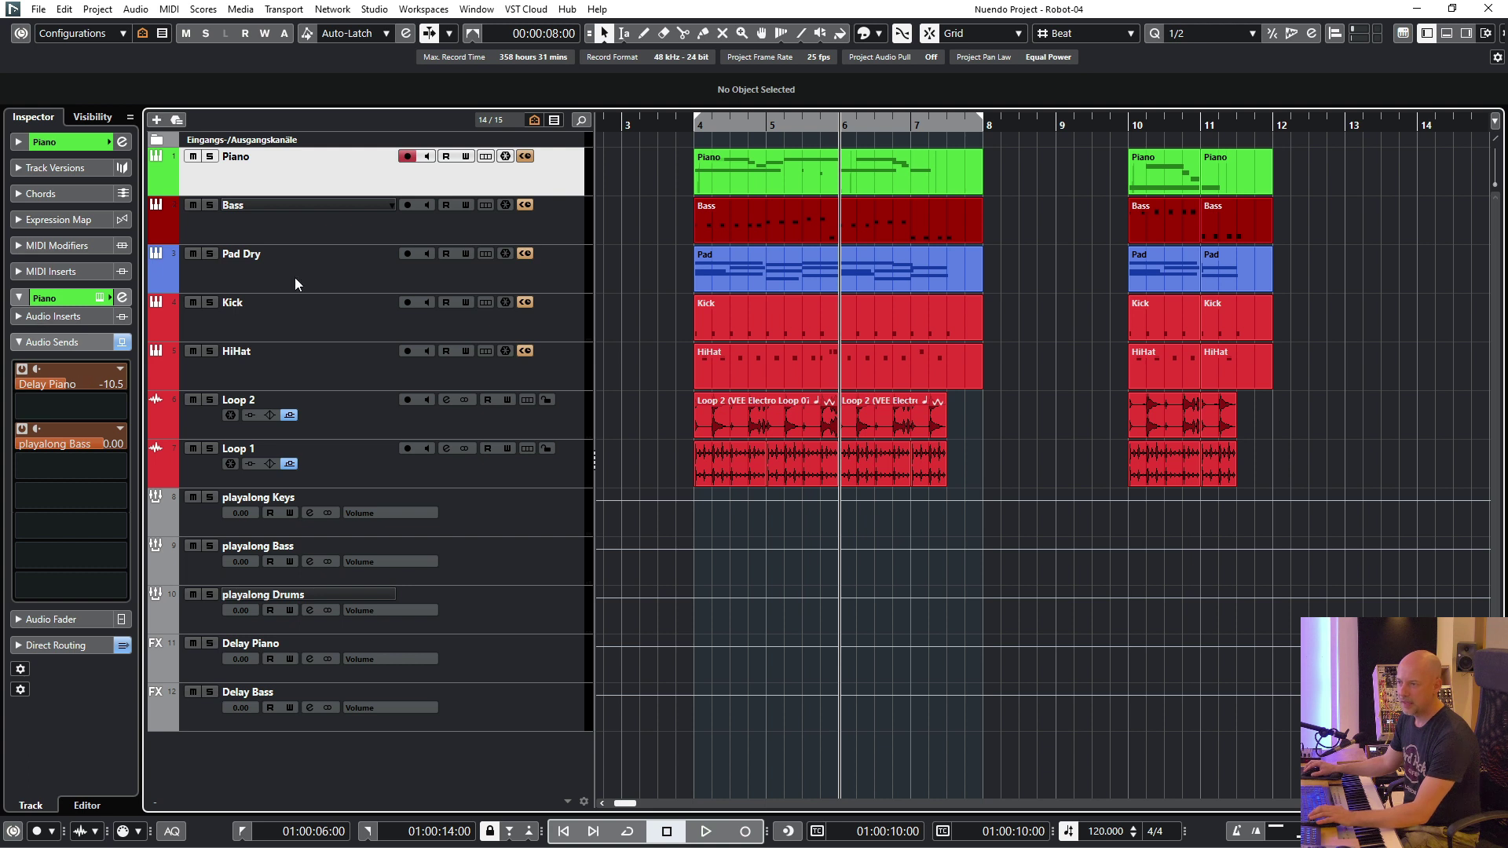
pyautogui.click(277, 216)
pyautogui.click(120, 369)
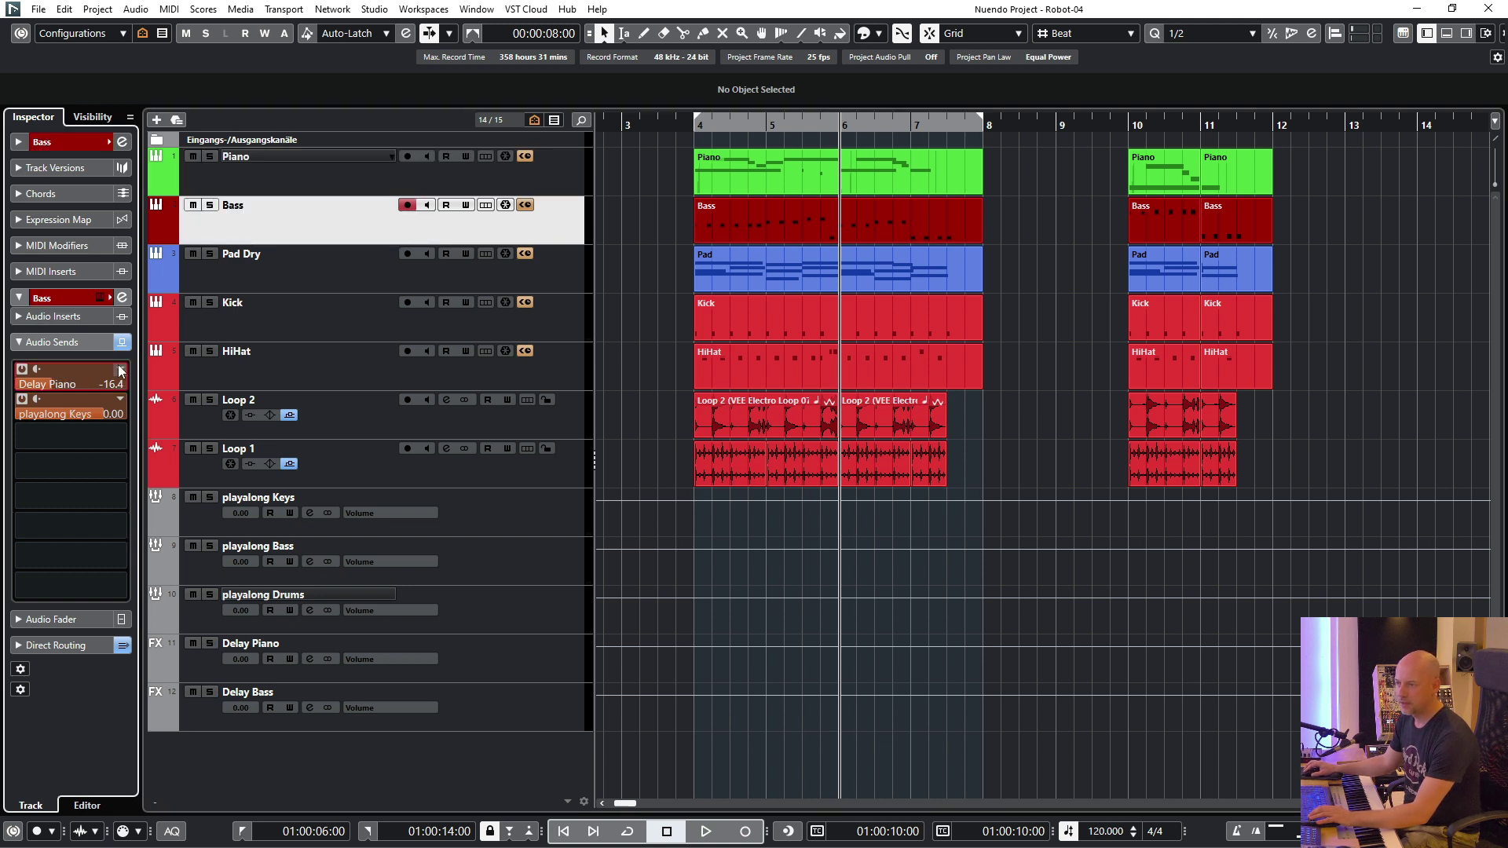
pyautogui.click(74, 457)
pyautogui.press('F3')
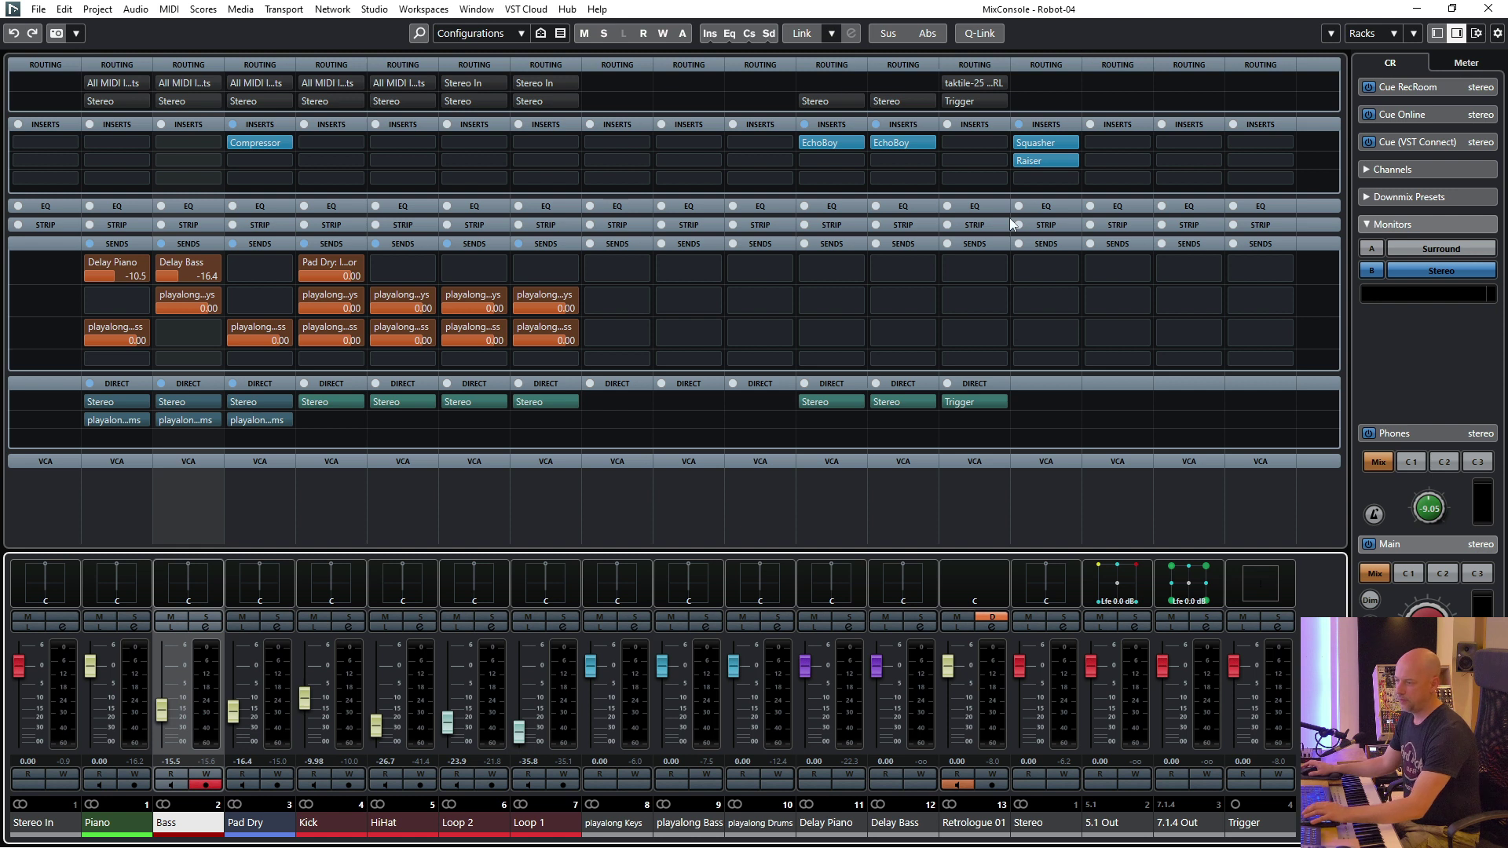
# - Direct-route Delay Piano to playalong Drums and playalong Bass during playback
pyautogui.press('space')
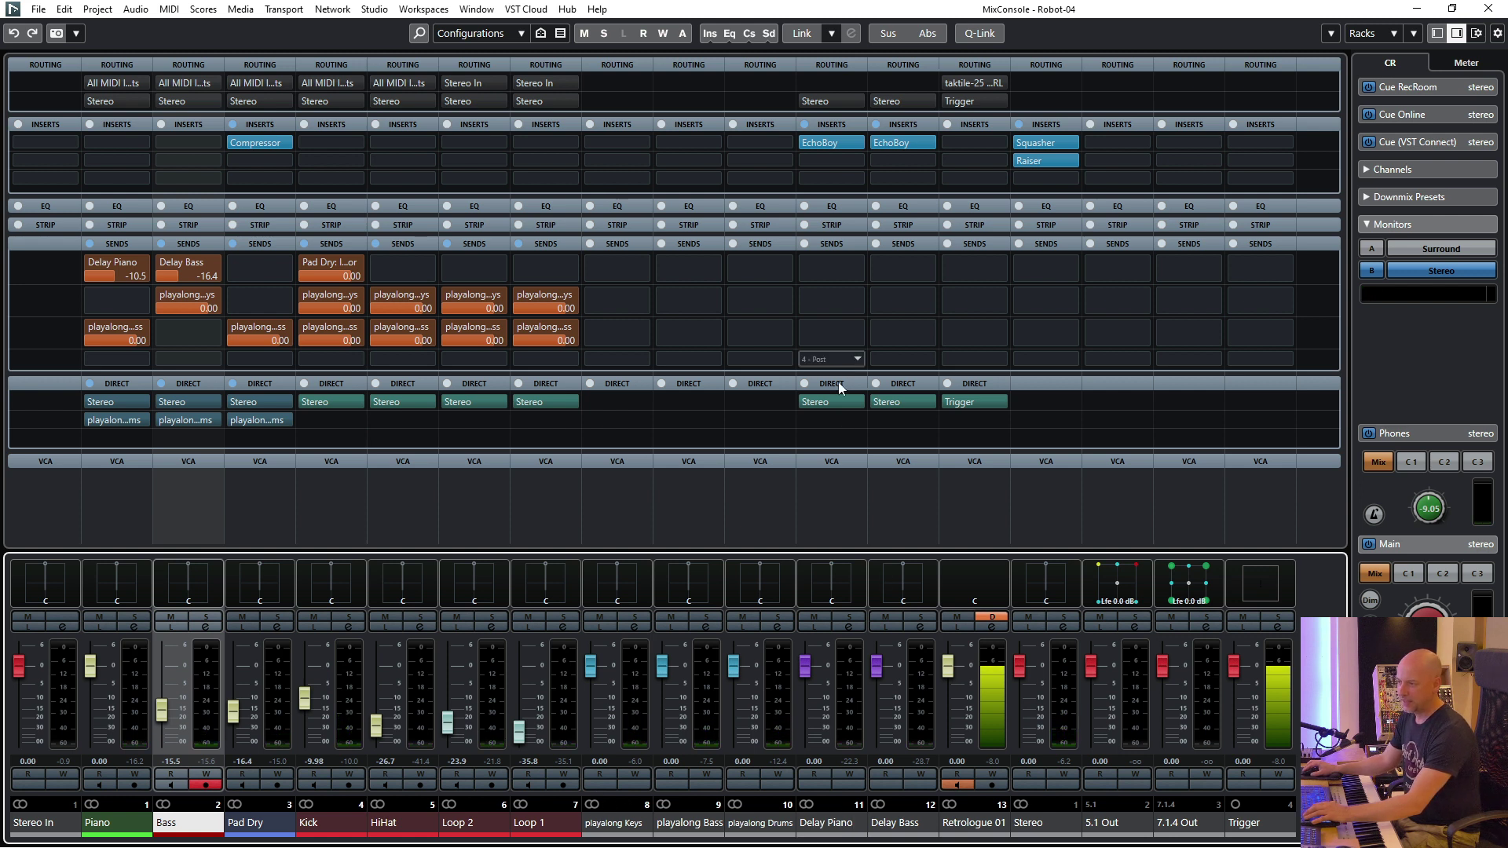
pyautogui.click(860, 421)
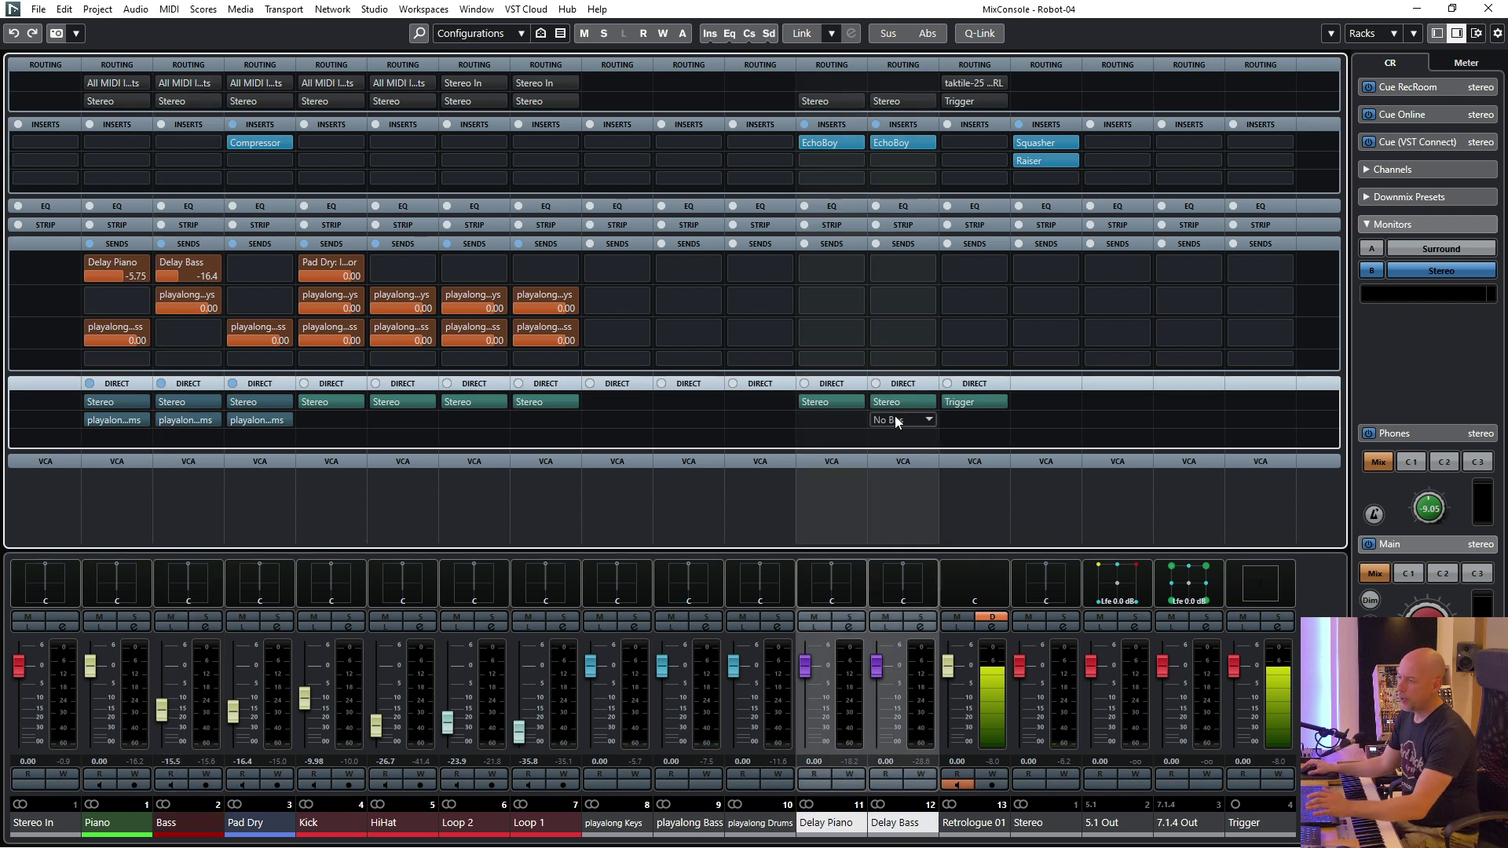
pyautogui.click(861, 421)
pyautogui.write('drum')
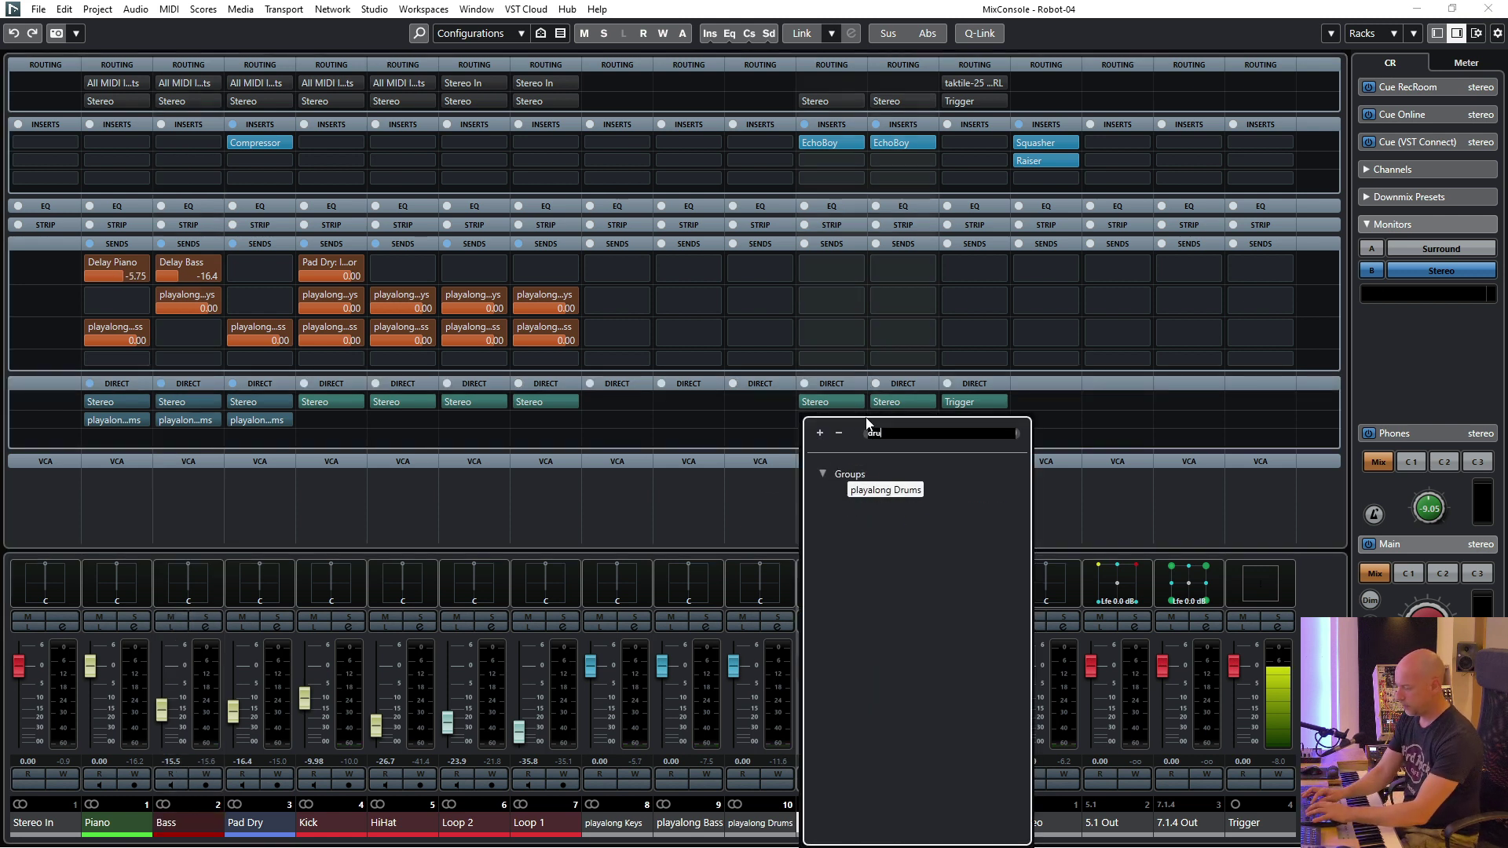
pyautogui.click(880, 489)
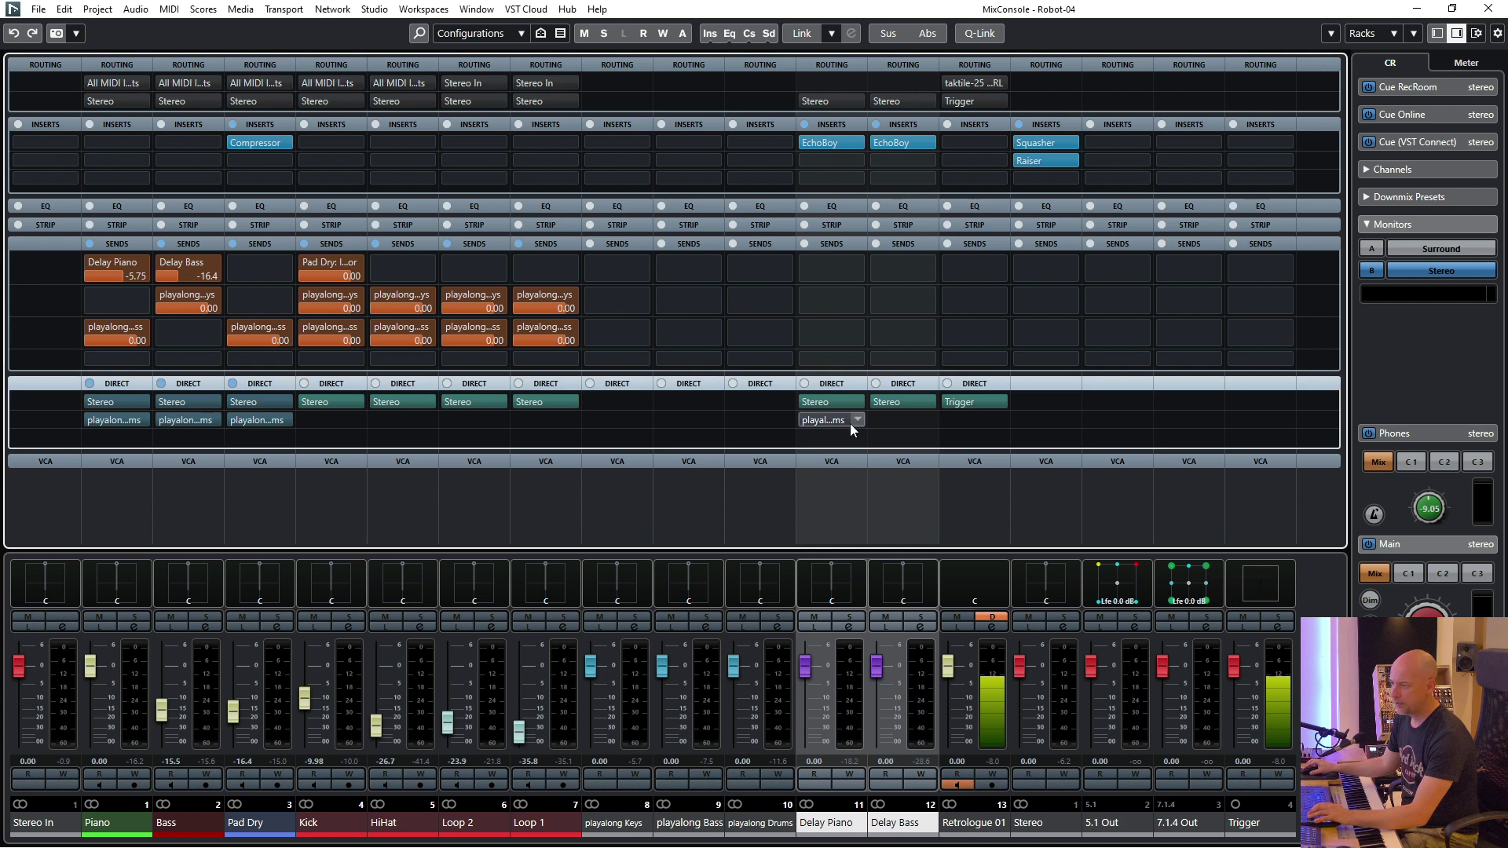
pyautogui.click(850, 423)
pyautogui.write('bn')
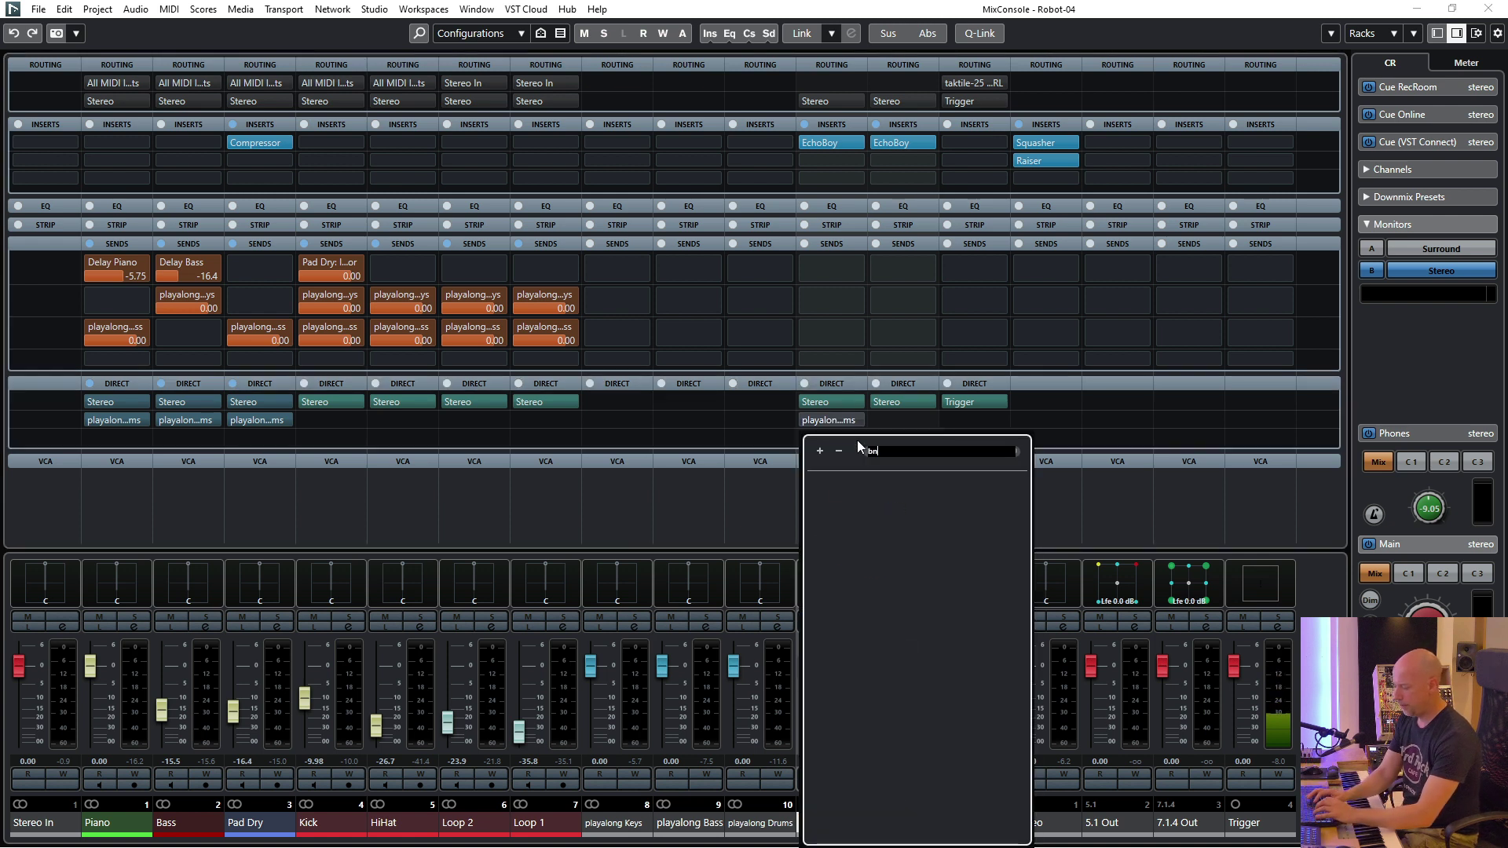
pyautogui.write('ss')
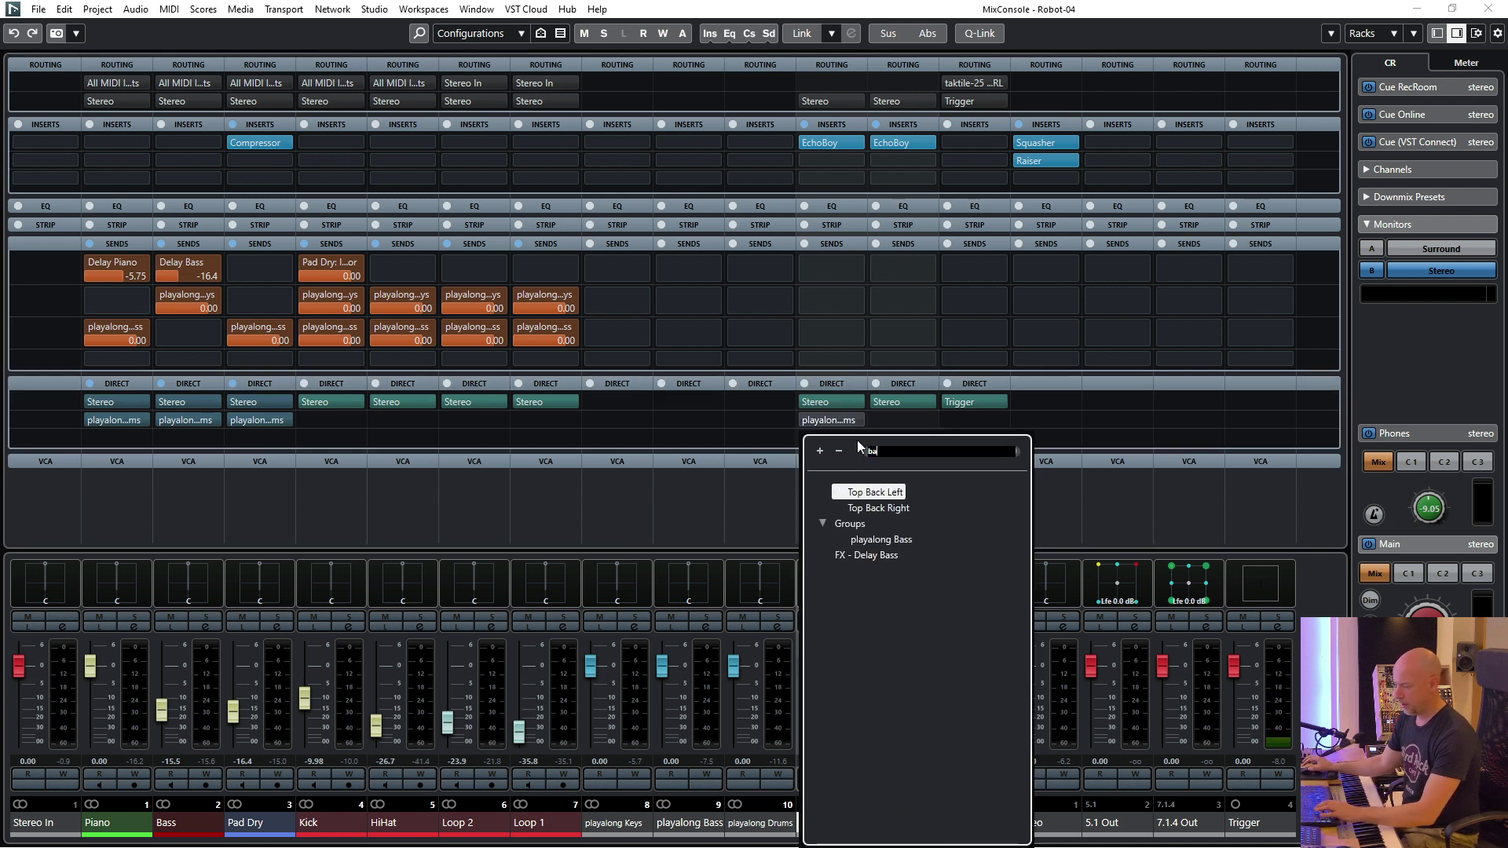
pyautogui.click(906, 423)
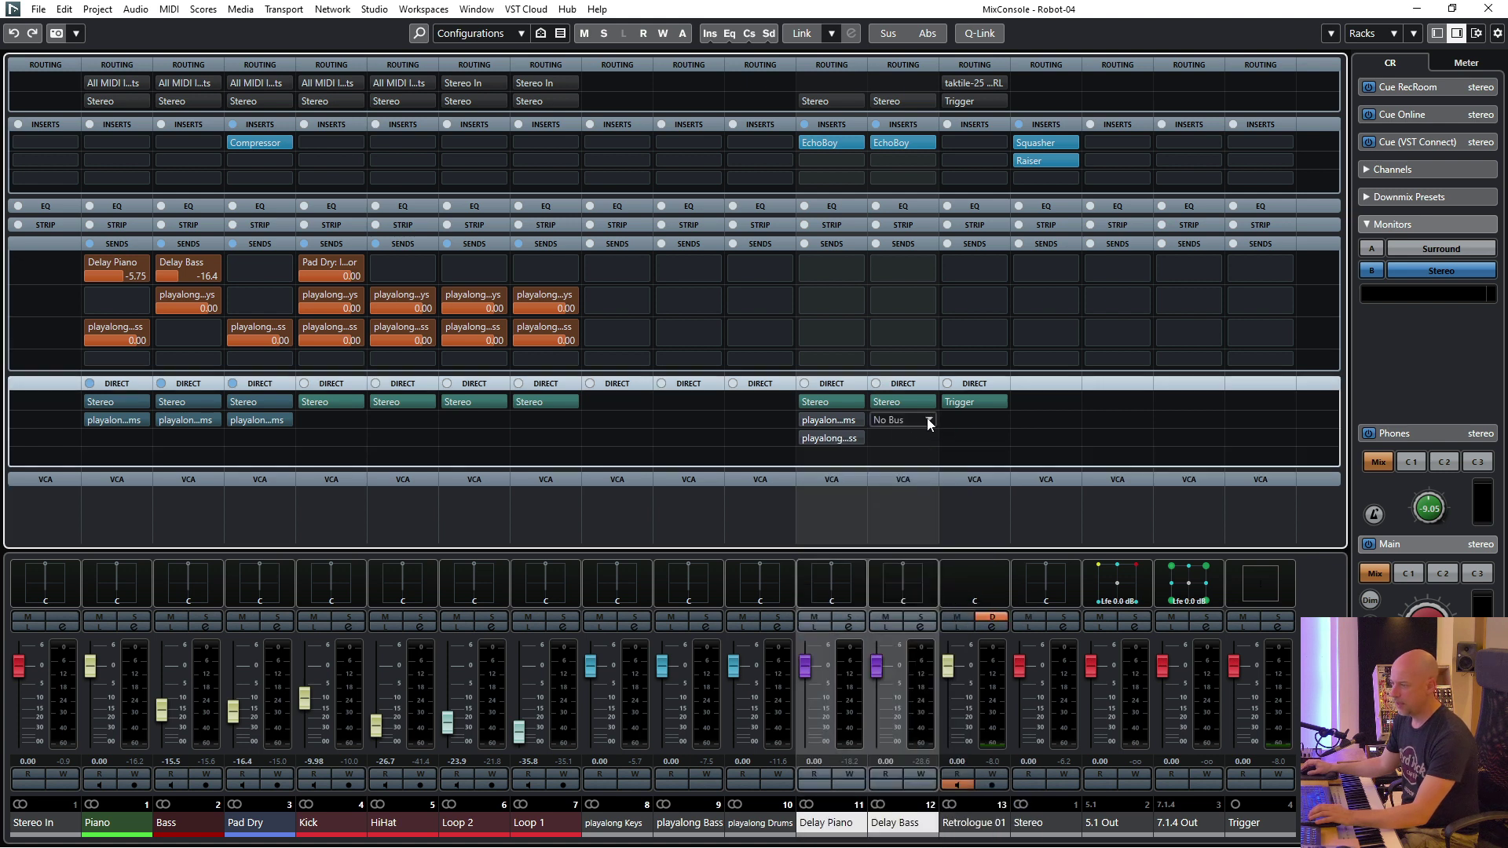
# - Direct-route Delay Bass to playalong Keys and playalong Drums
pyautogui.click(930, 423)
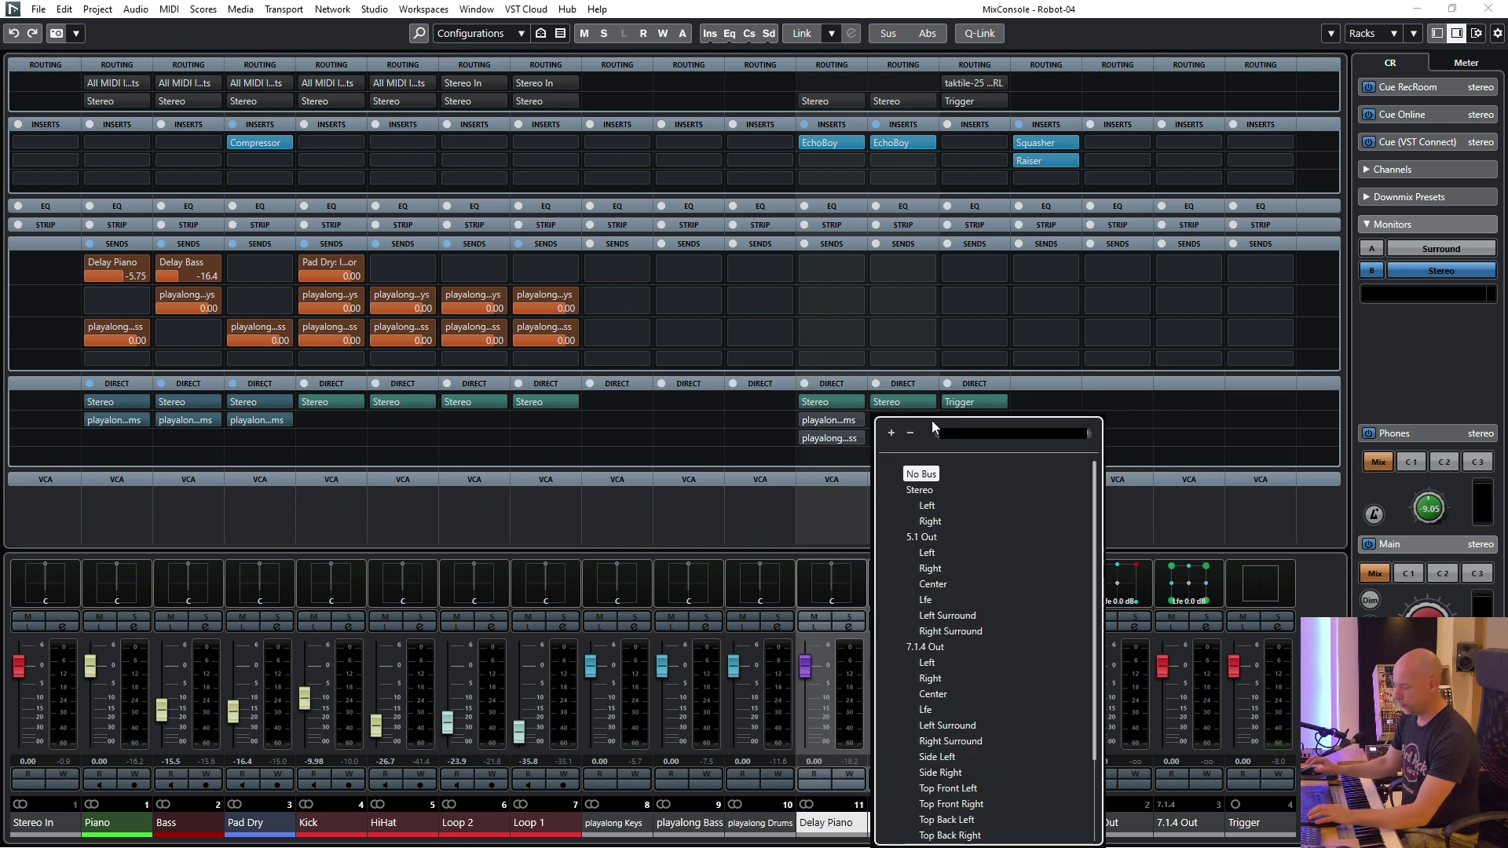
pyautogui.write('keys')
pyautogui.click(927, 492)
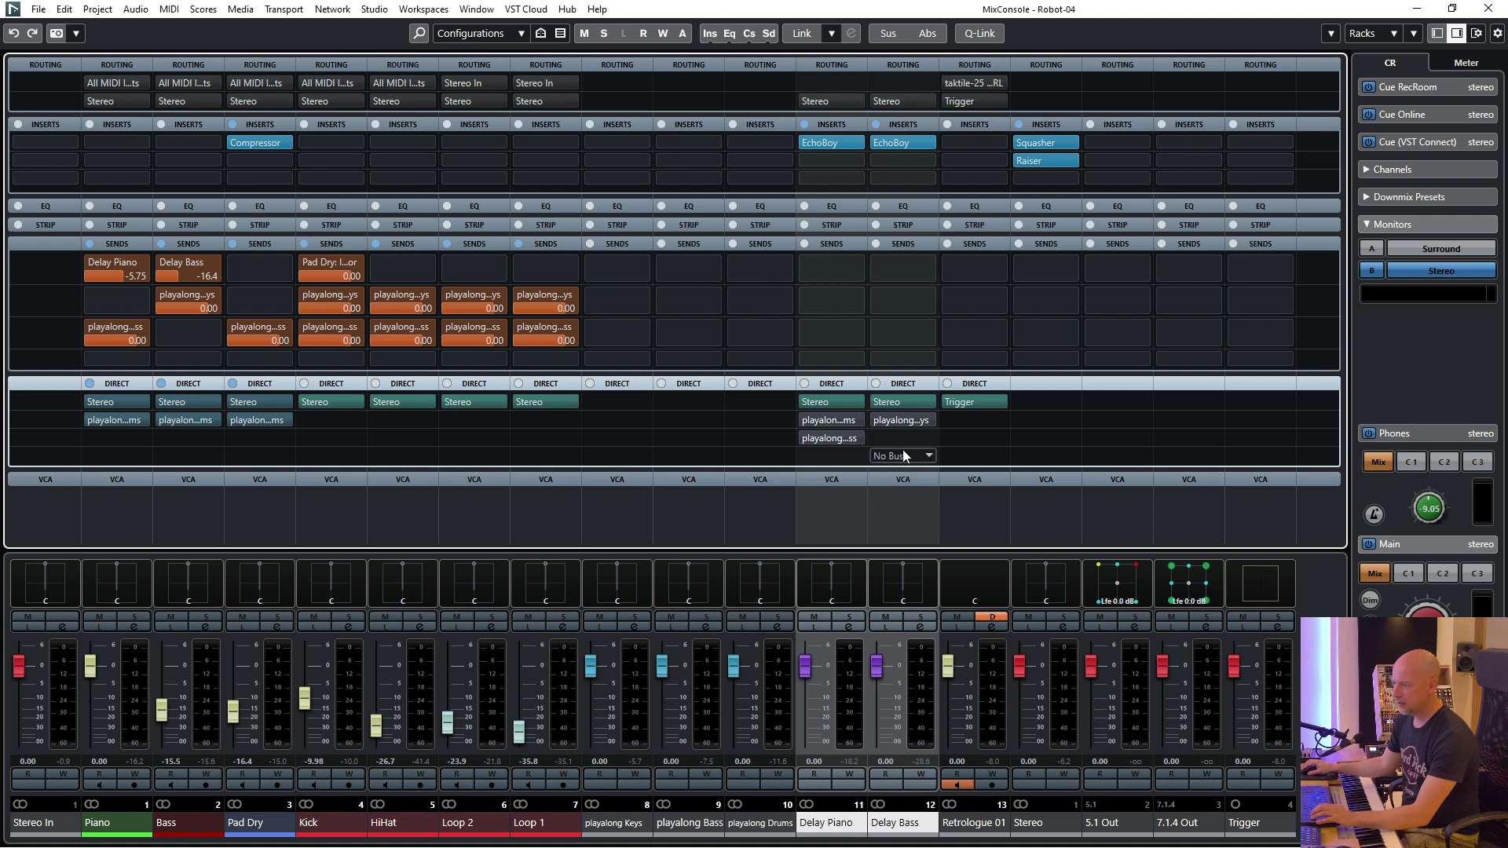
pyautogui.click(935, 440)
pyautogui.write('drums')
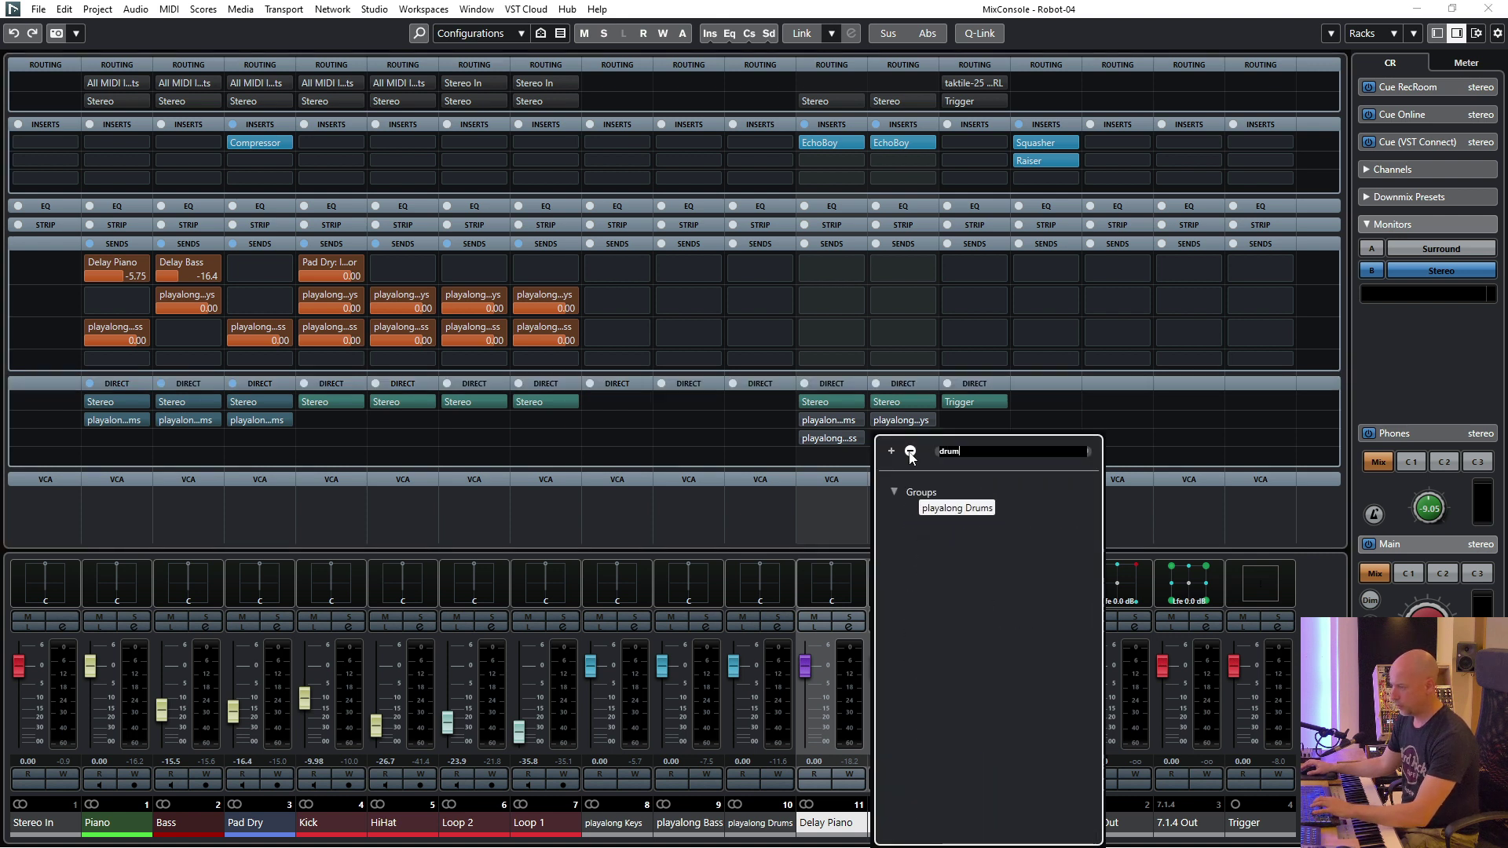
pyautogui.click(945, 507)
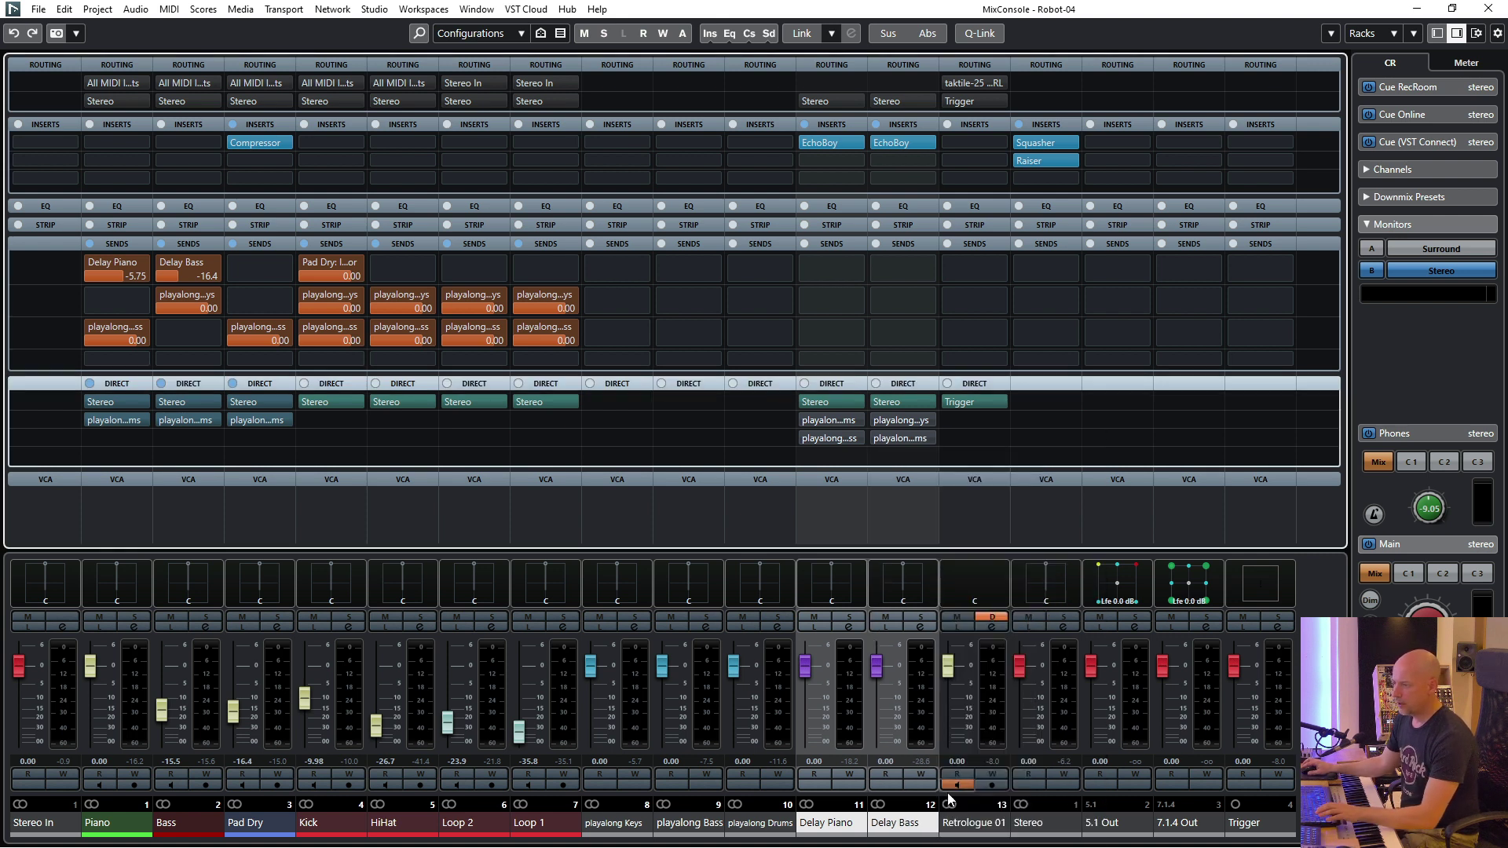
# - Activate direct routing on both delay channels and return to the Project window
pyautogui.rightClick(848, 385)
pyautogui.press('Escape')
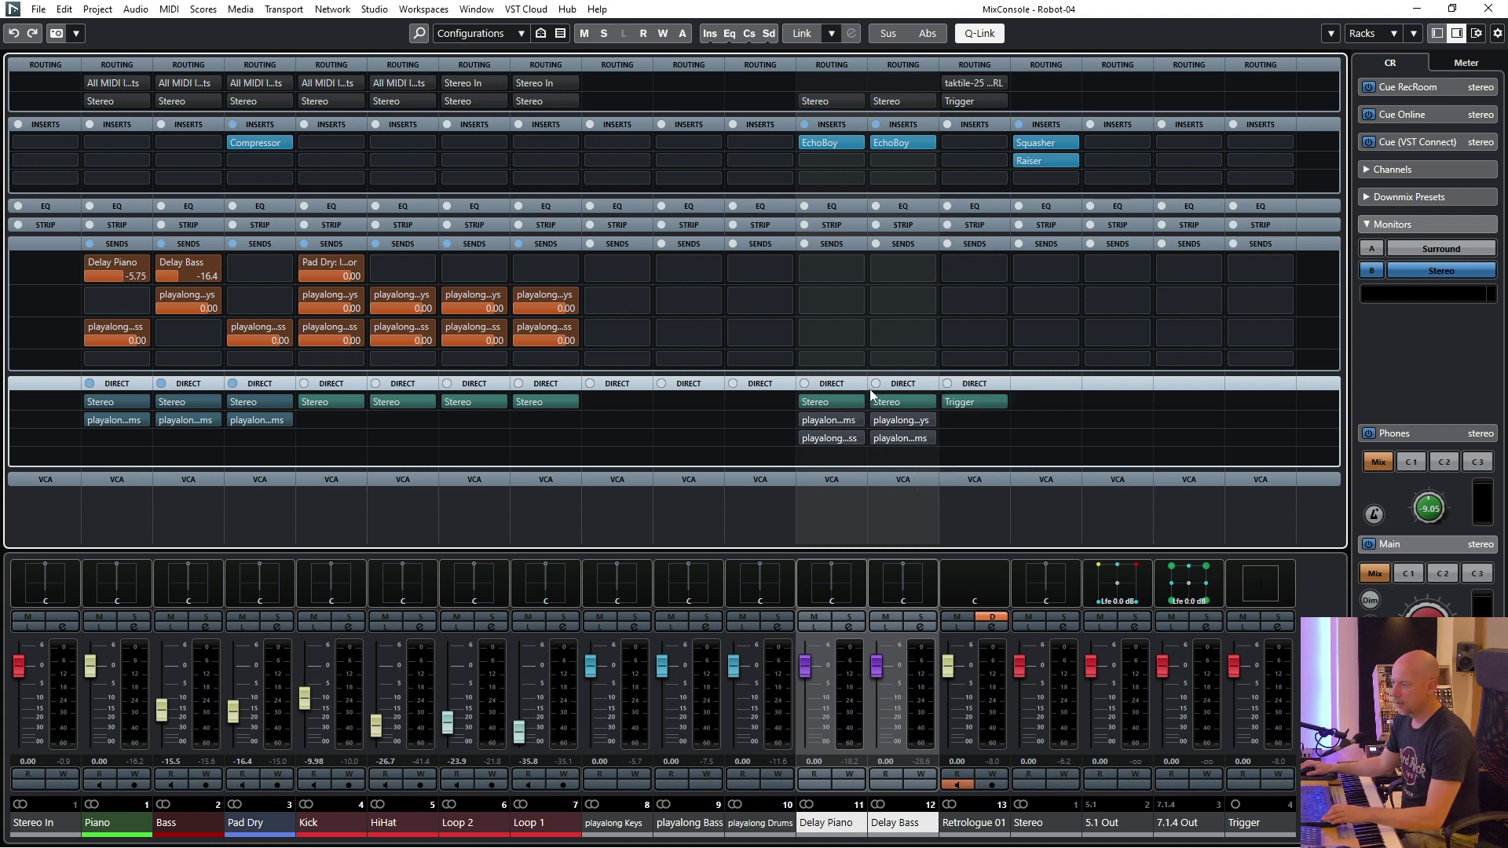
pyautogui.rightClick(852, 385)
pyautogui.click(888, 468)
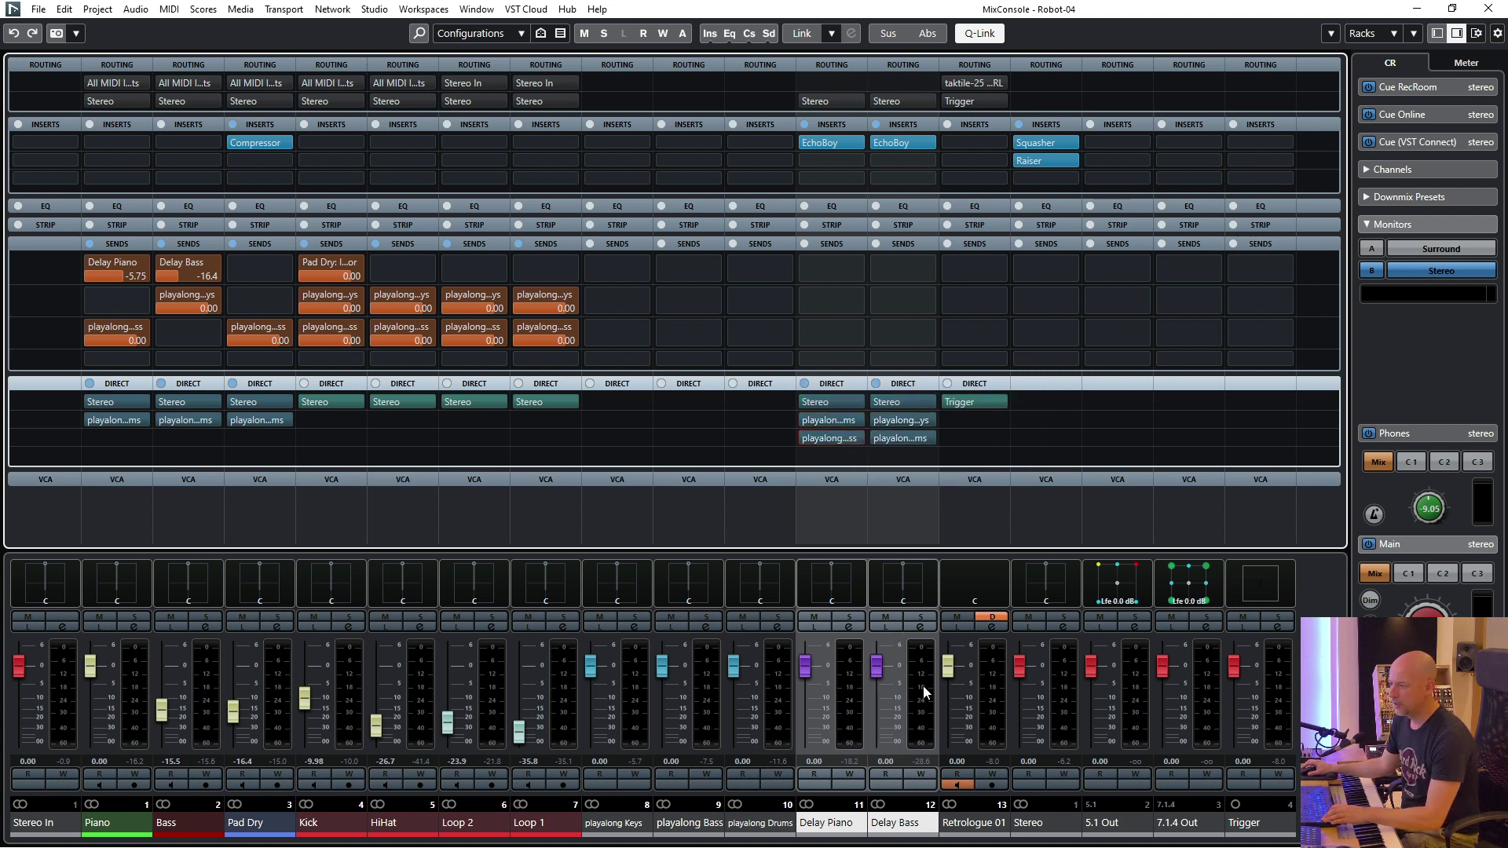
pyautogui.press('F3')
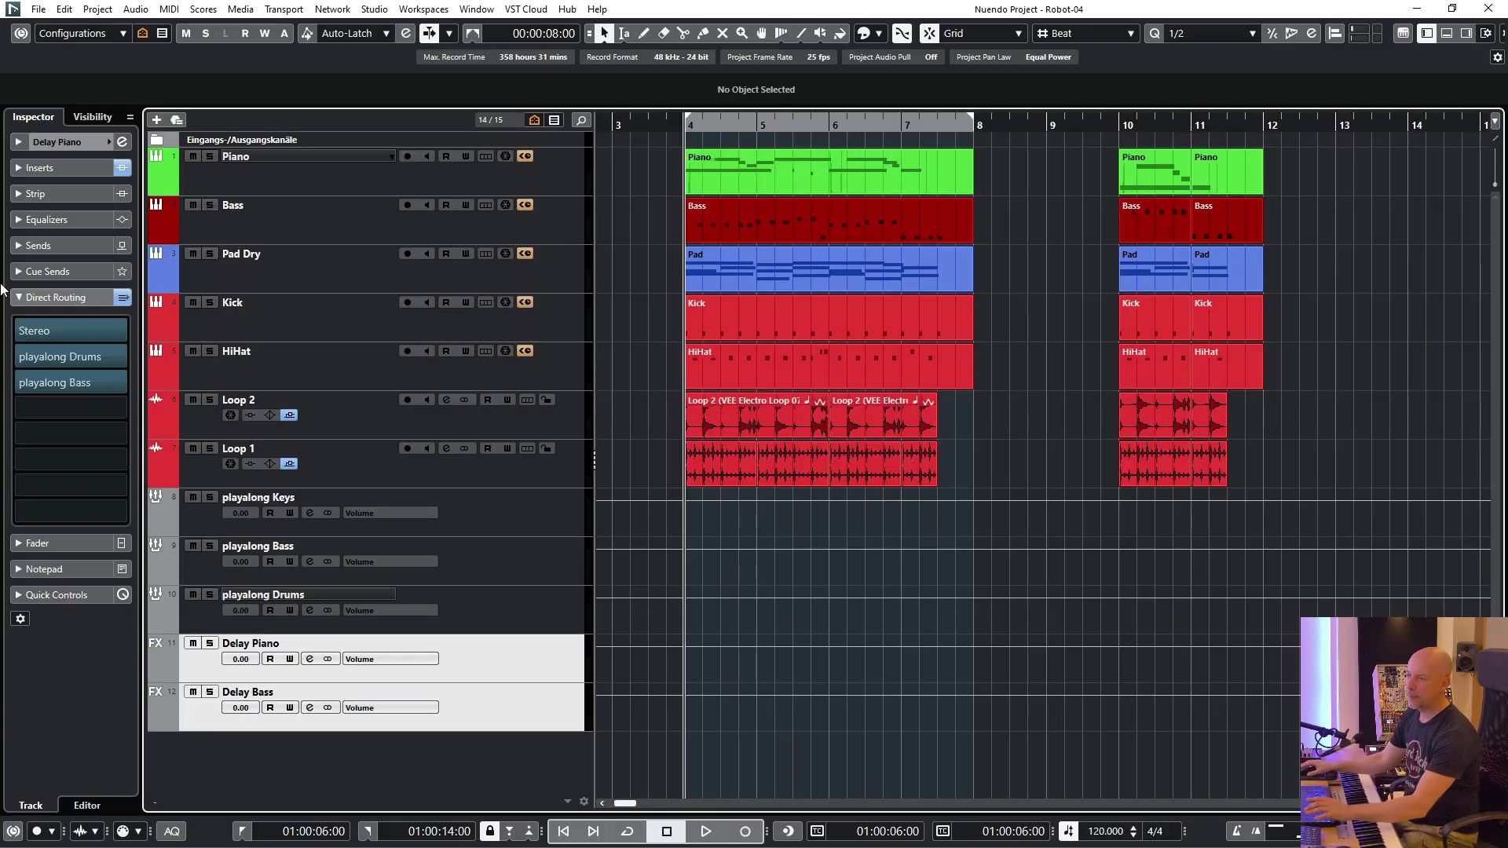
# - Solo Pad Dry and then Kick, auditioning each with a short playback
pyautogui.click(275, 293)
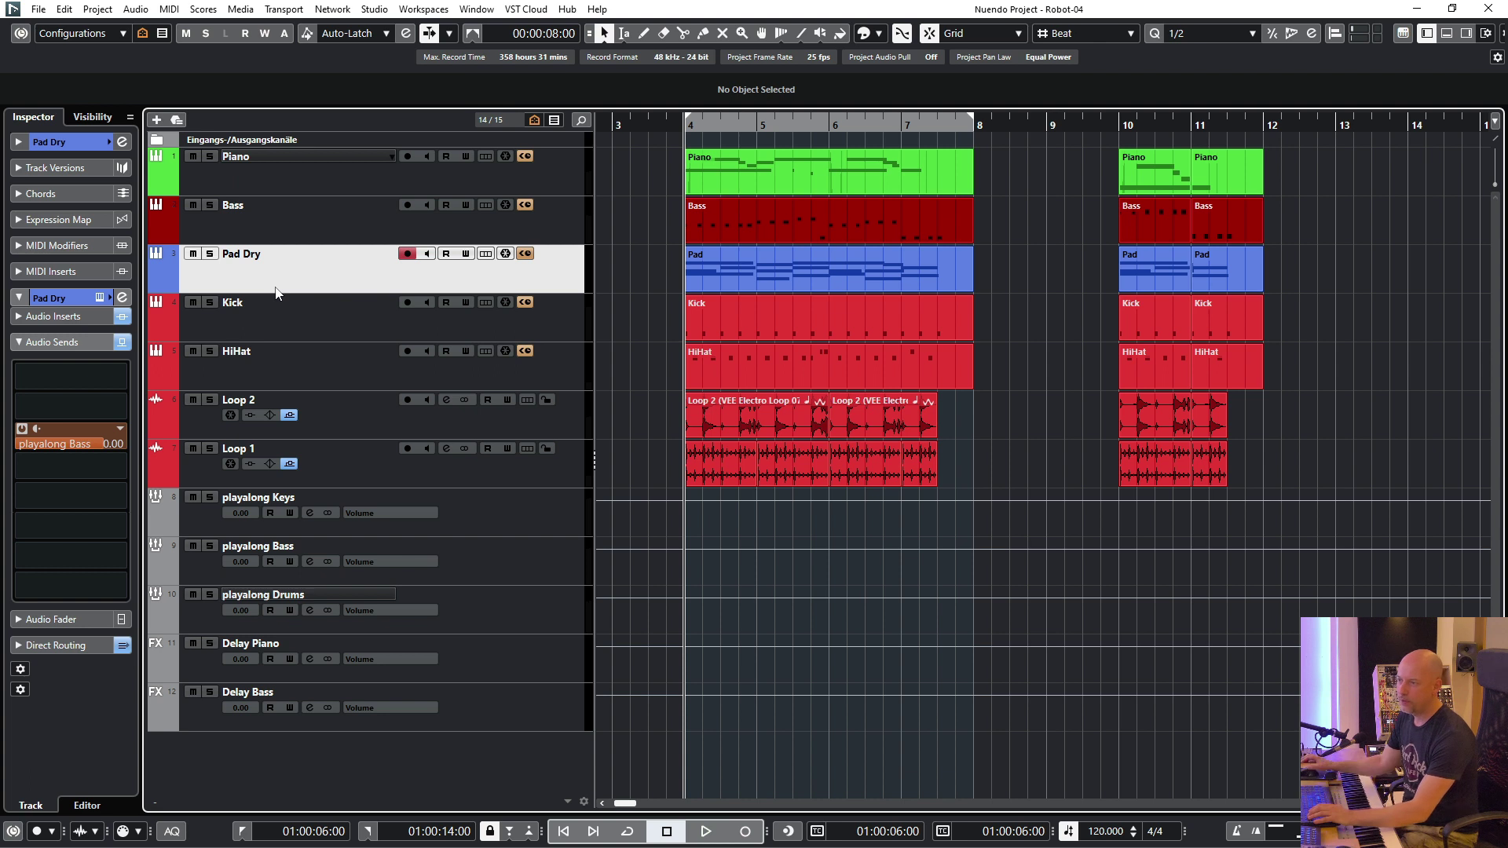
pyautogui.press('s')
pyautogui.press('space')
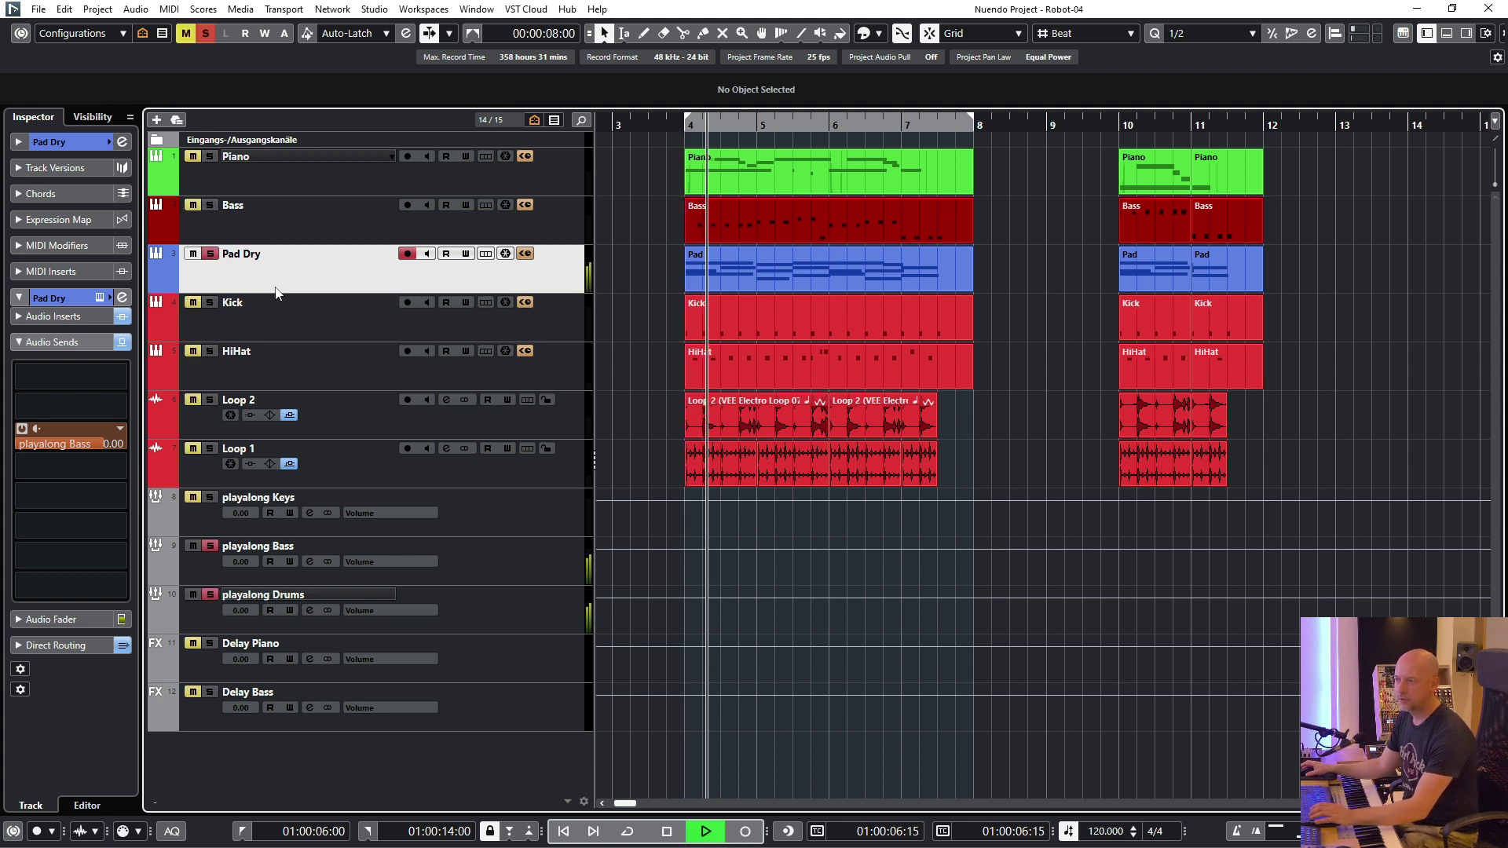
pyautogui.press('space')
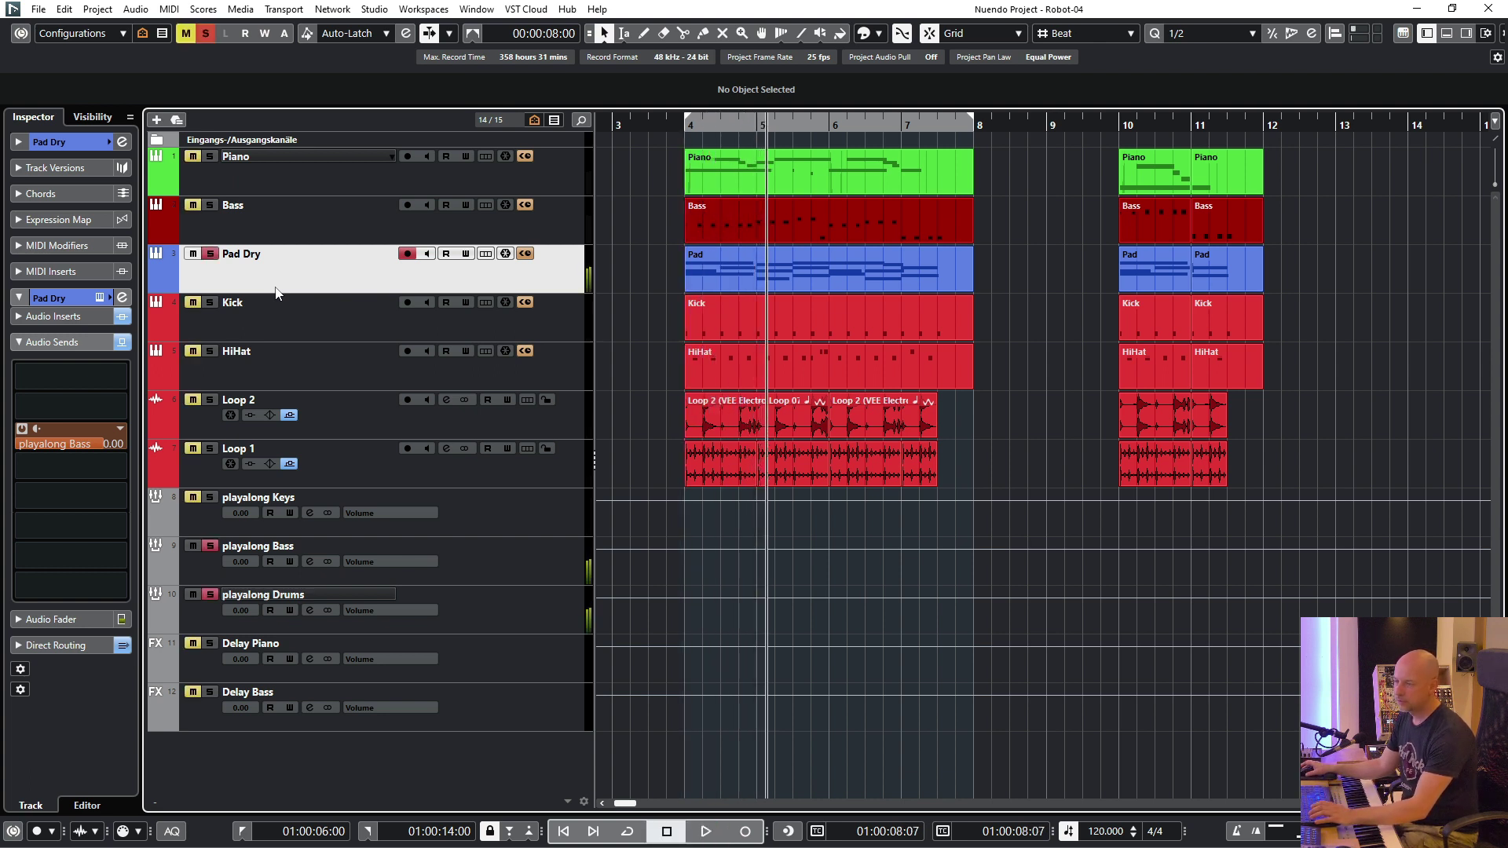
pyautogui.click(210, 303)
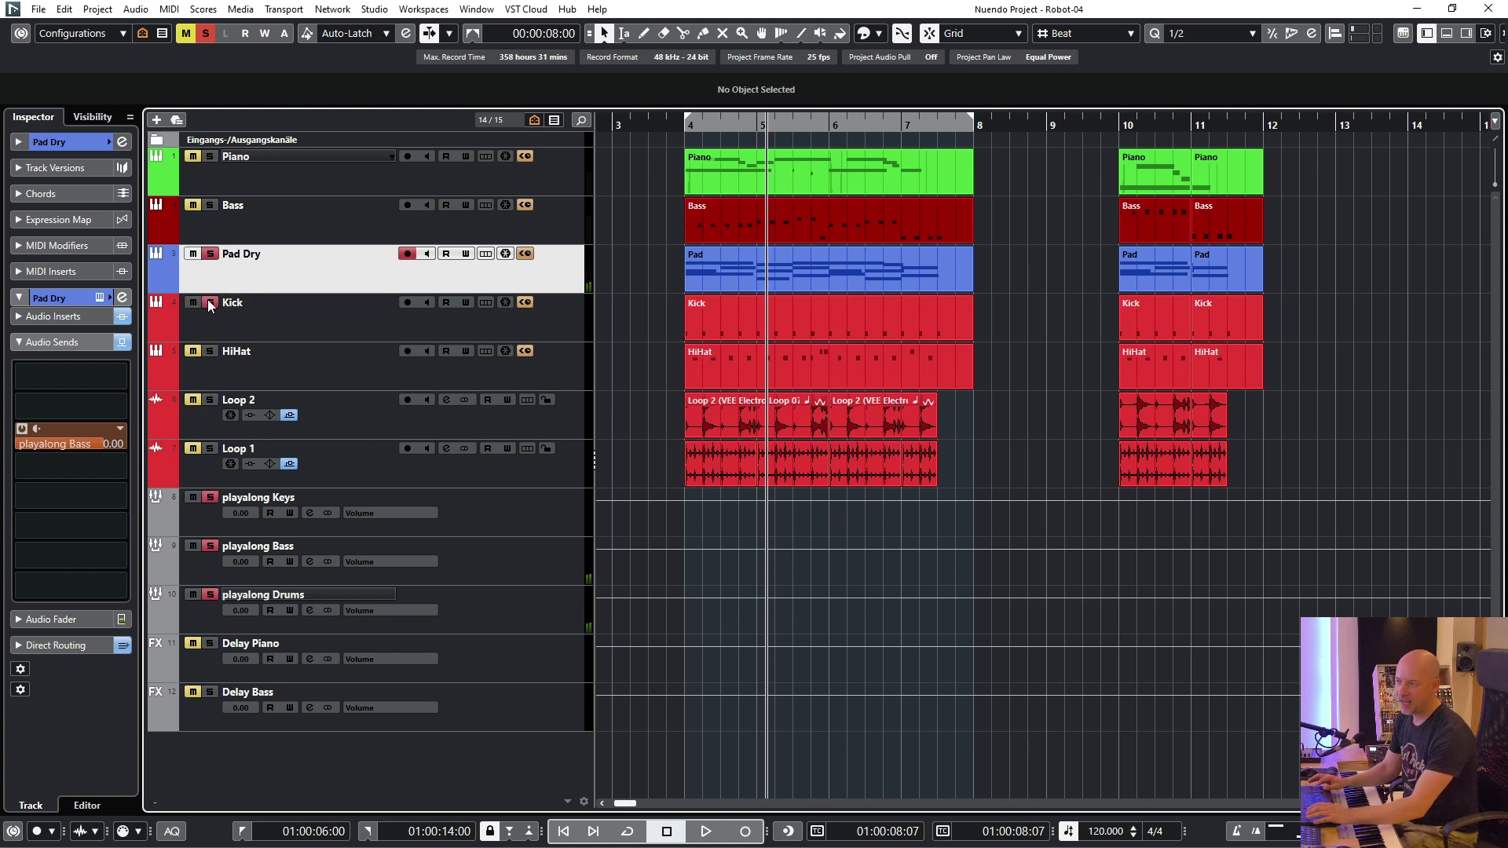
pyautogui.press('space')
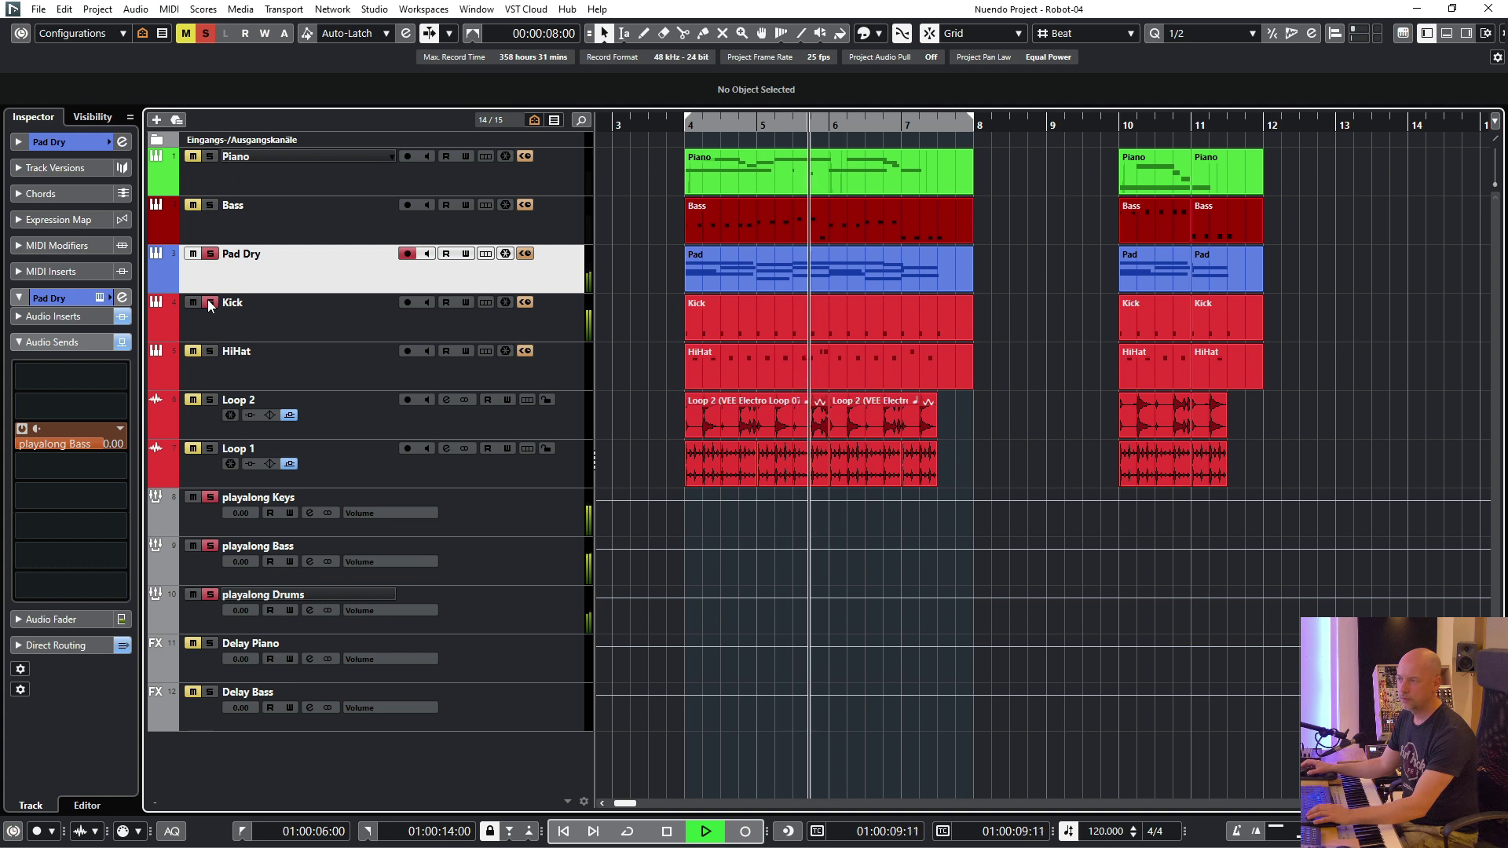
pyautogui.press('space')
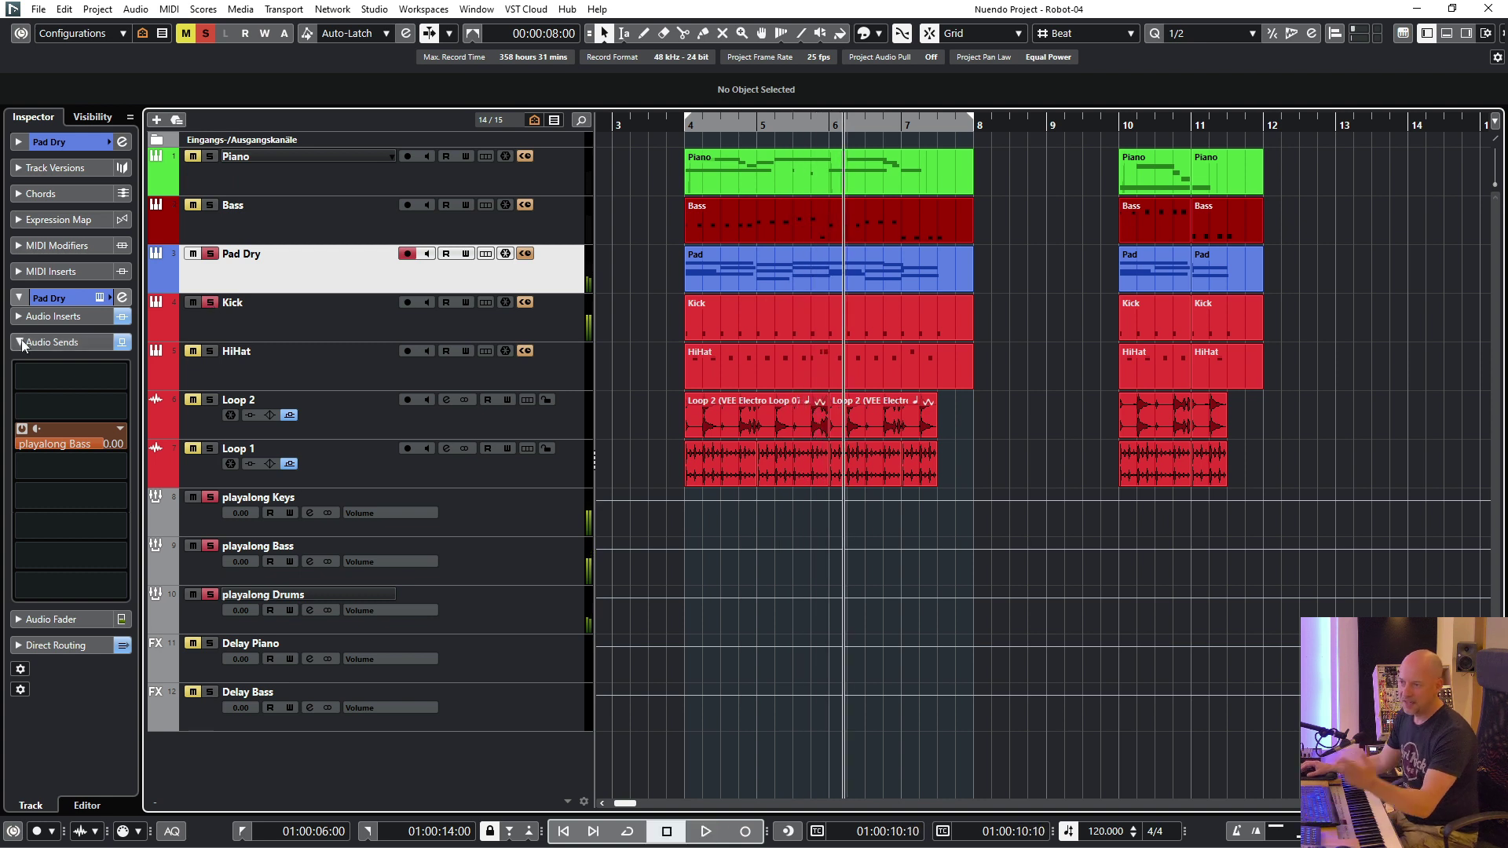
# - Lower the threshold of Pad Dry's Compressor insert to about -45 dB while playing from the left locator
pyautogui.click(52, 315)
pyautogui.click(36, 349)
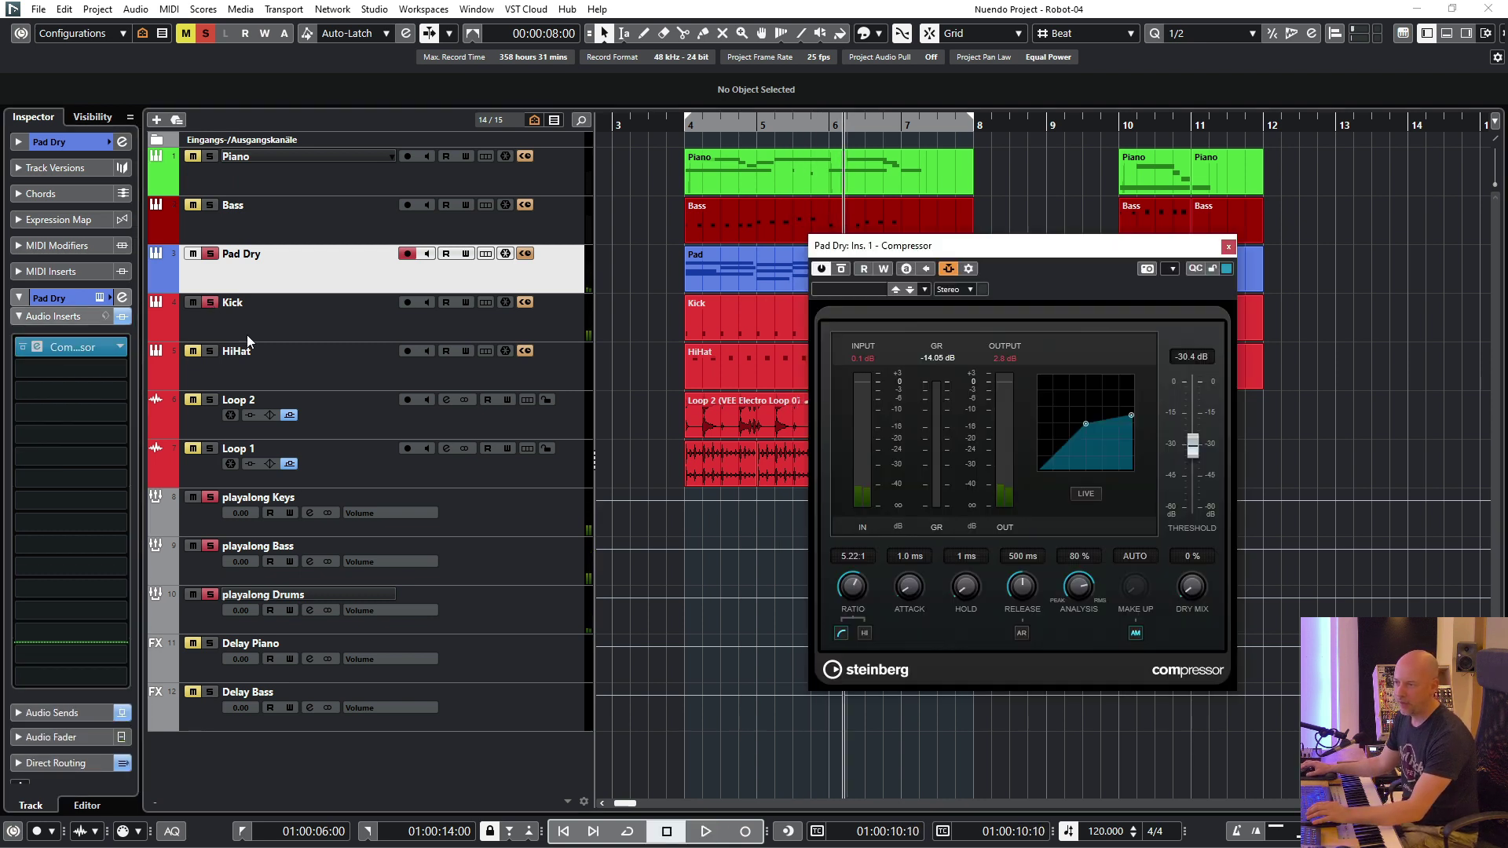
pyautogui.moveTo(935, 249); pyautogui.dragTo(242, 224)
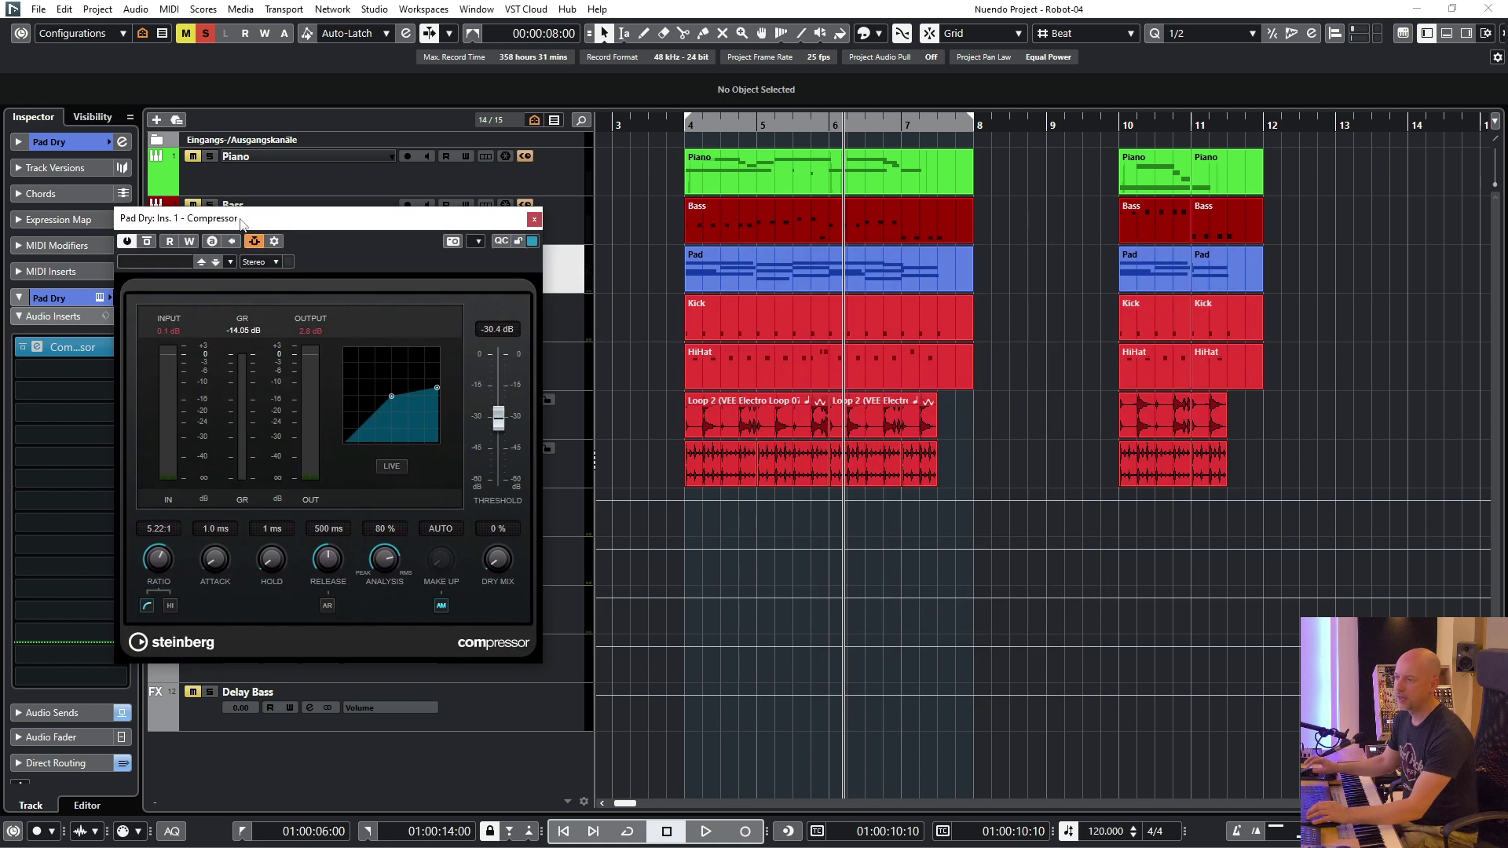
pyautogui.press('KP_1')
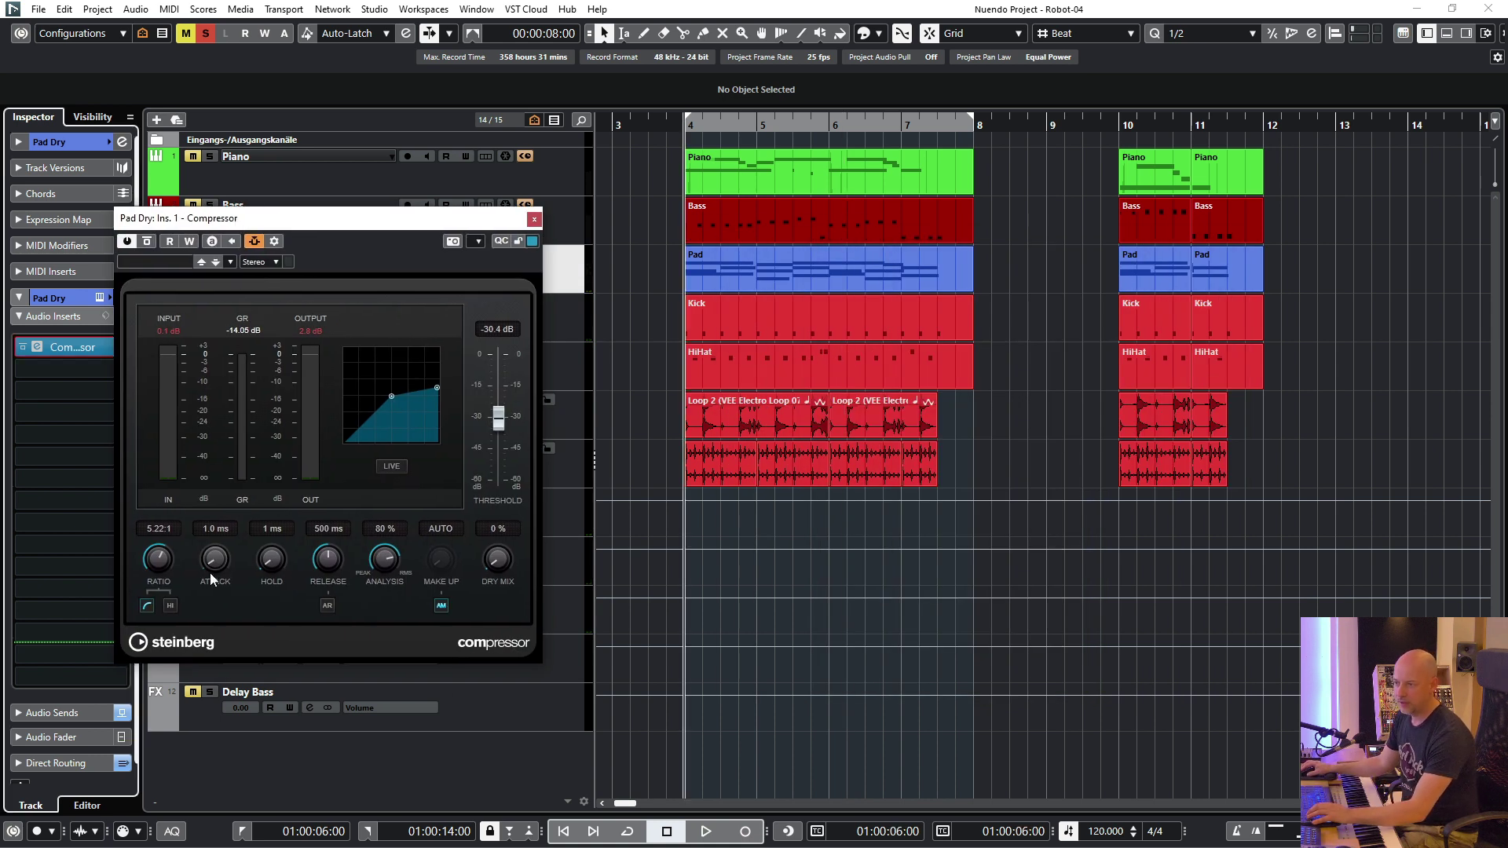
pyautogui.press('space')
pyautogui.moveTo(498, 420); pyautogui.dragTo(495, 449)
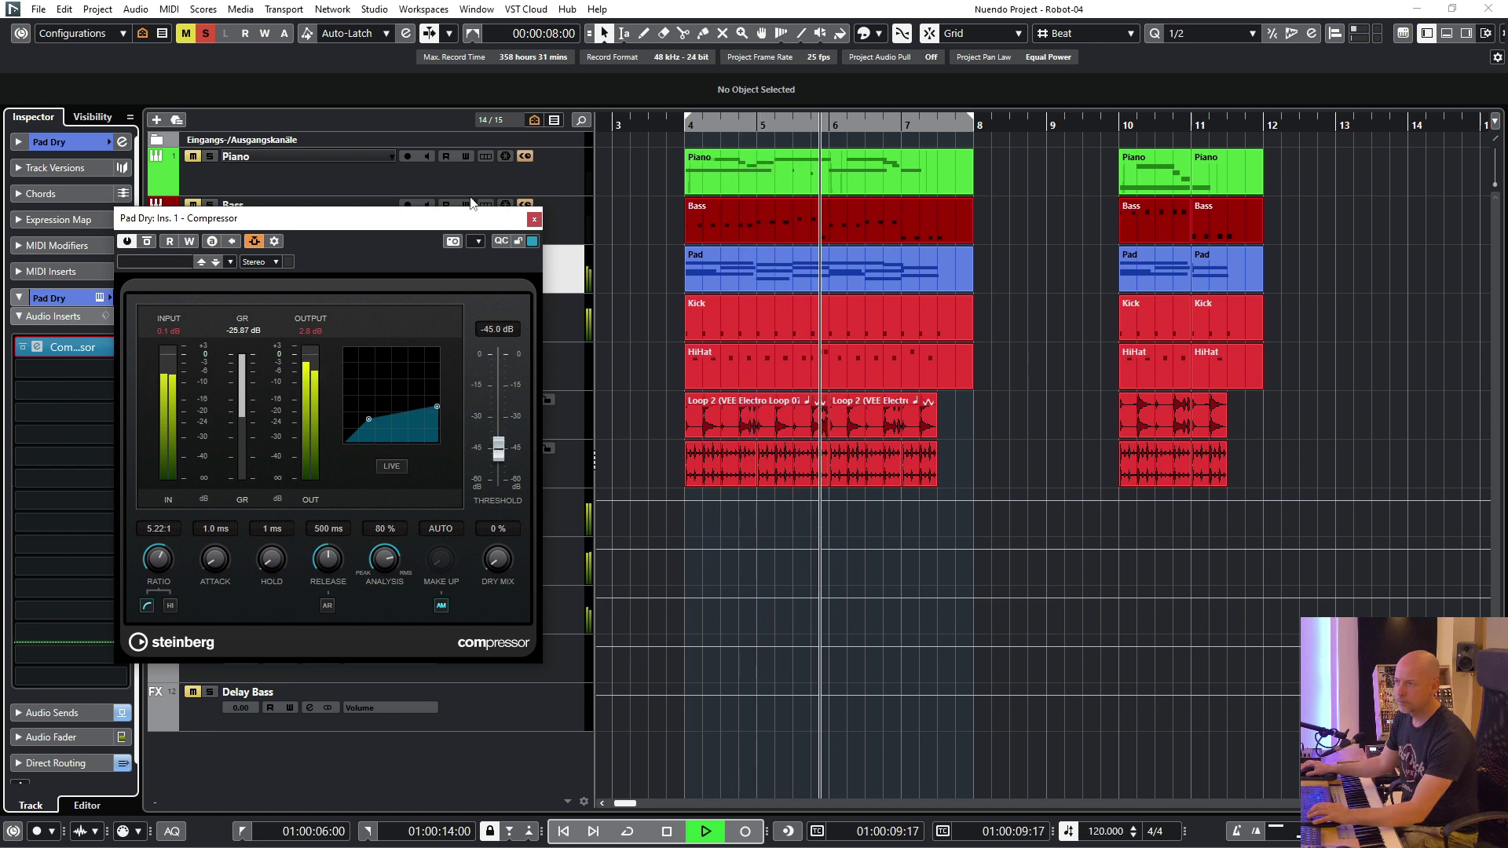
pyautogui.click(534, 220)
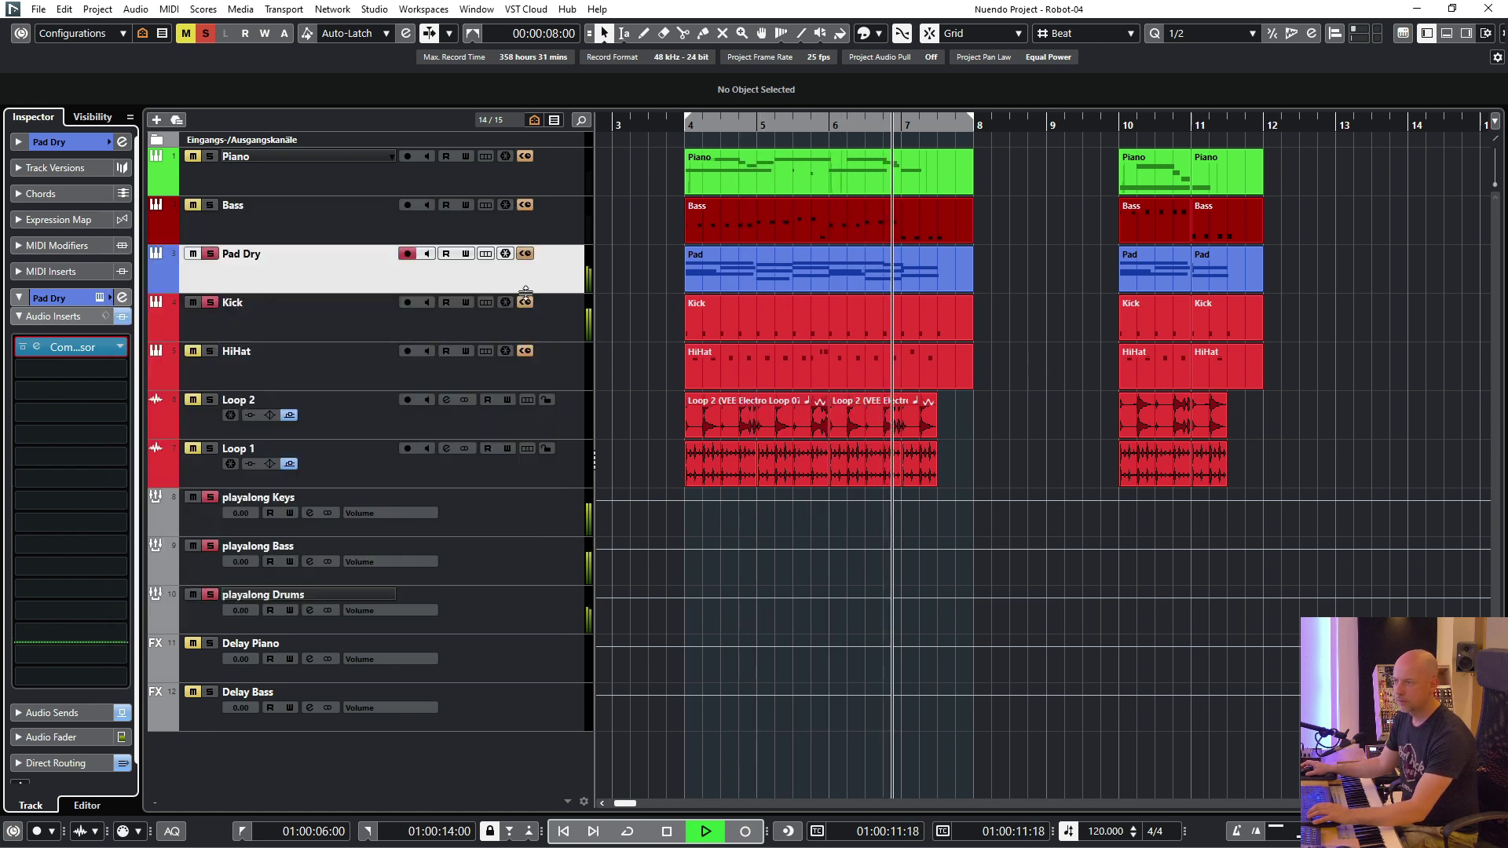
# - Stop playback, clear all solos, audition the mix with Kick muted, then unmute Kick
pyautogui.press('space')
pyautogui.click(206, 33)
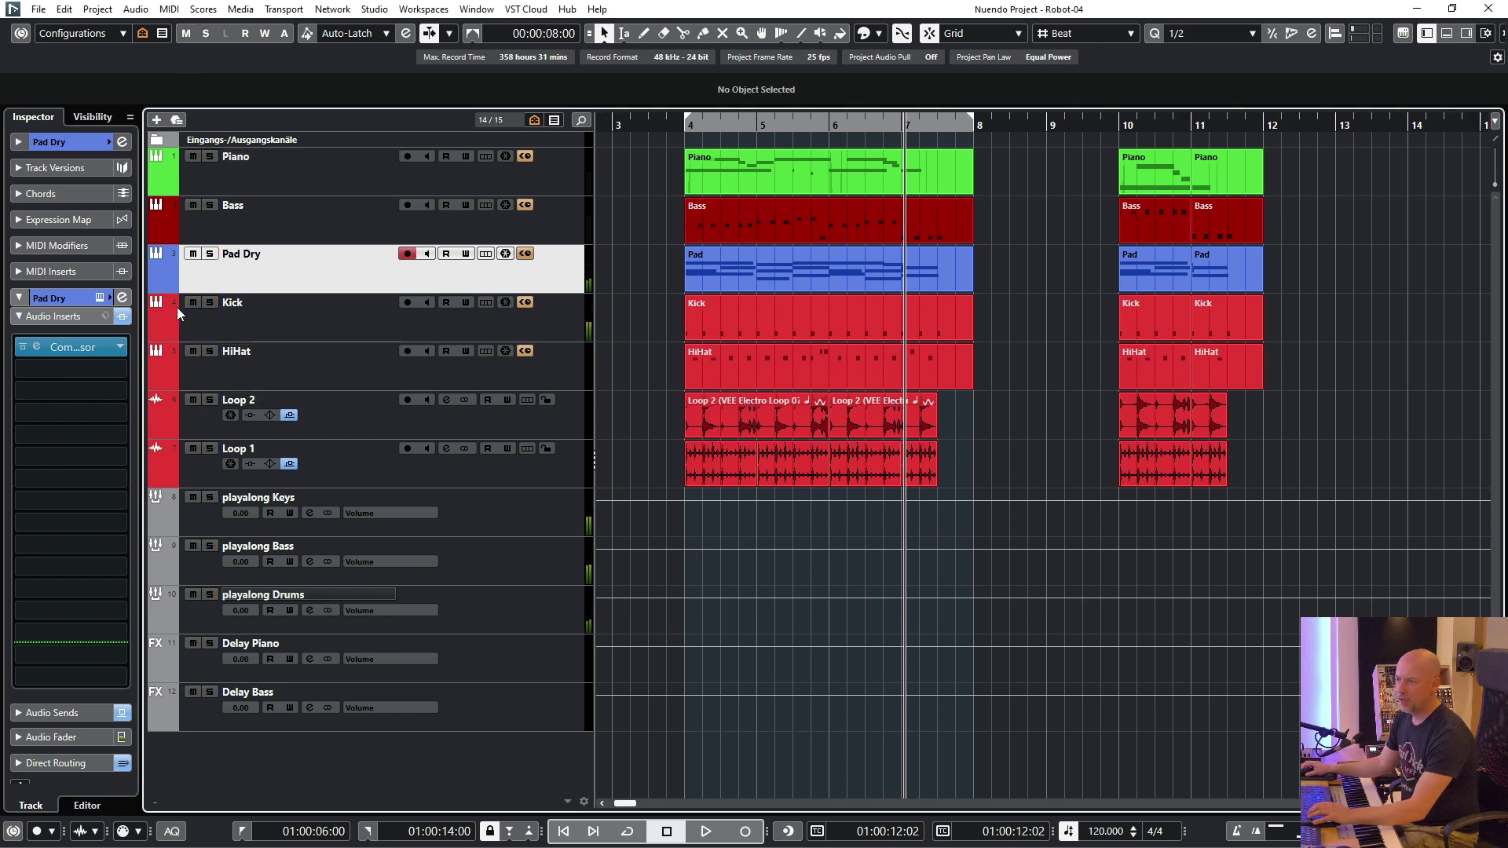
pyautogui.click(193, 303)
pyautogui.click(312, 329)
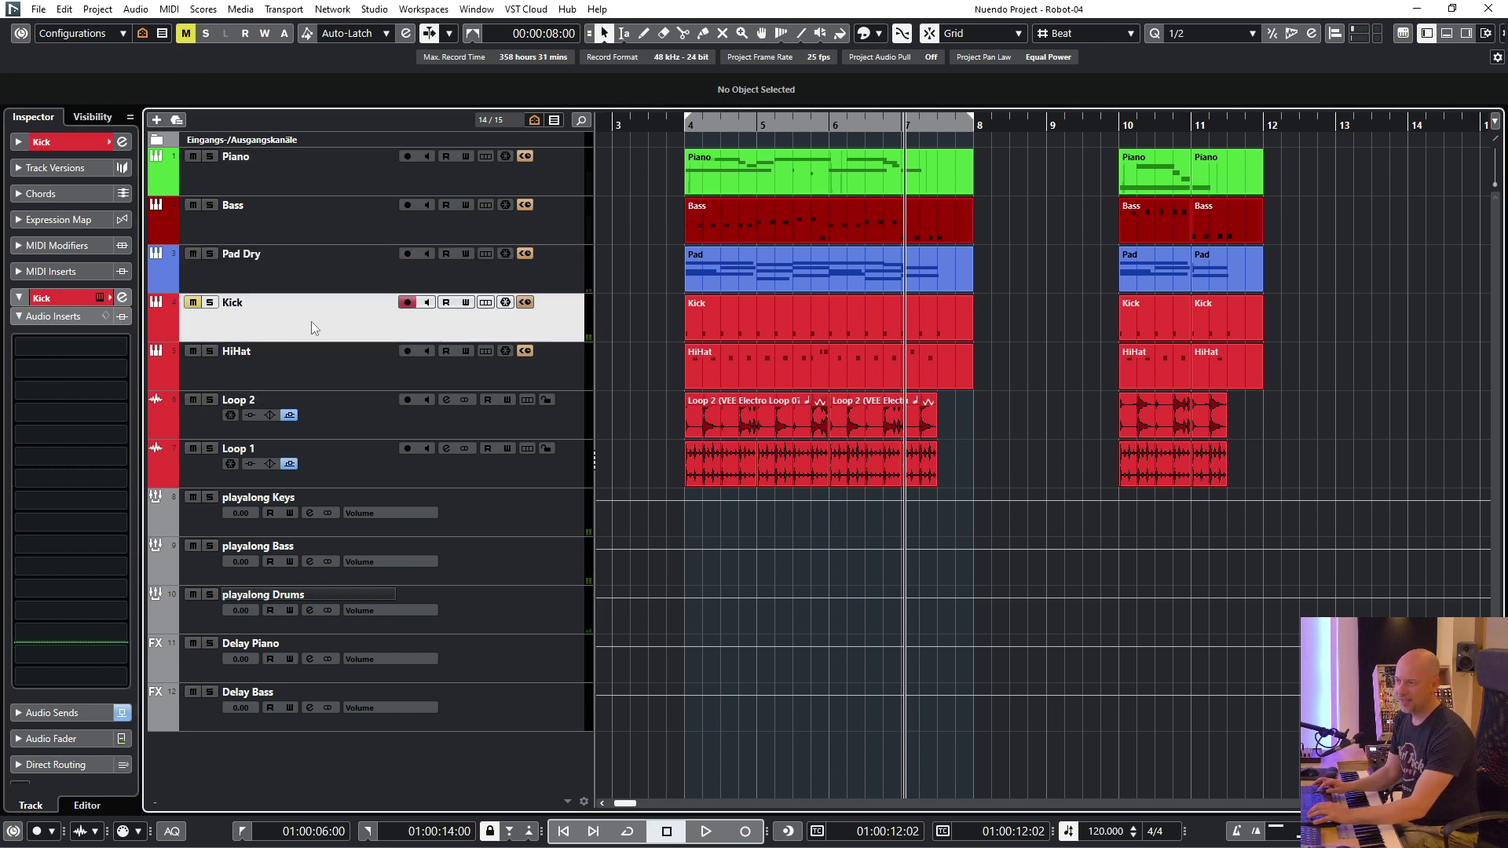
pyautogui.press('KP_1')
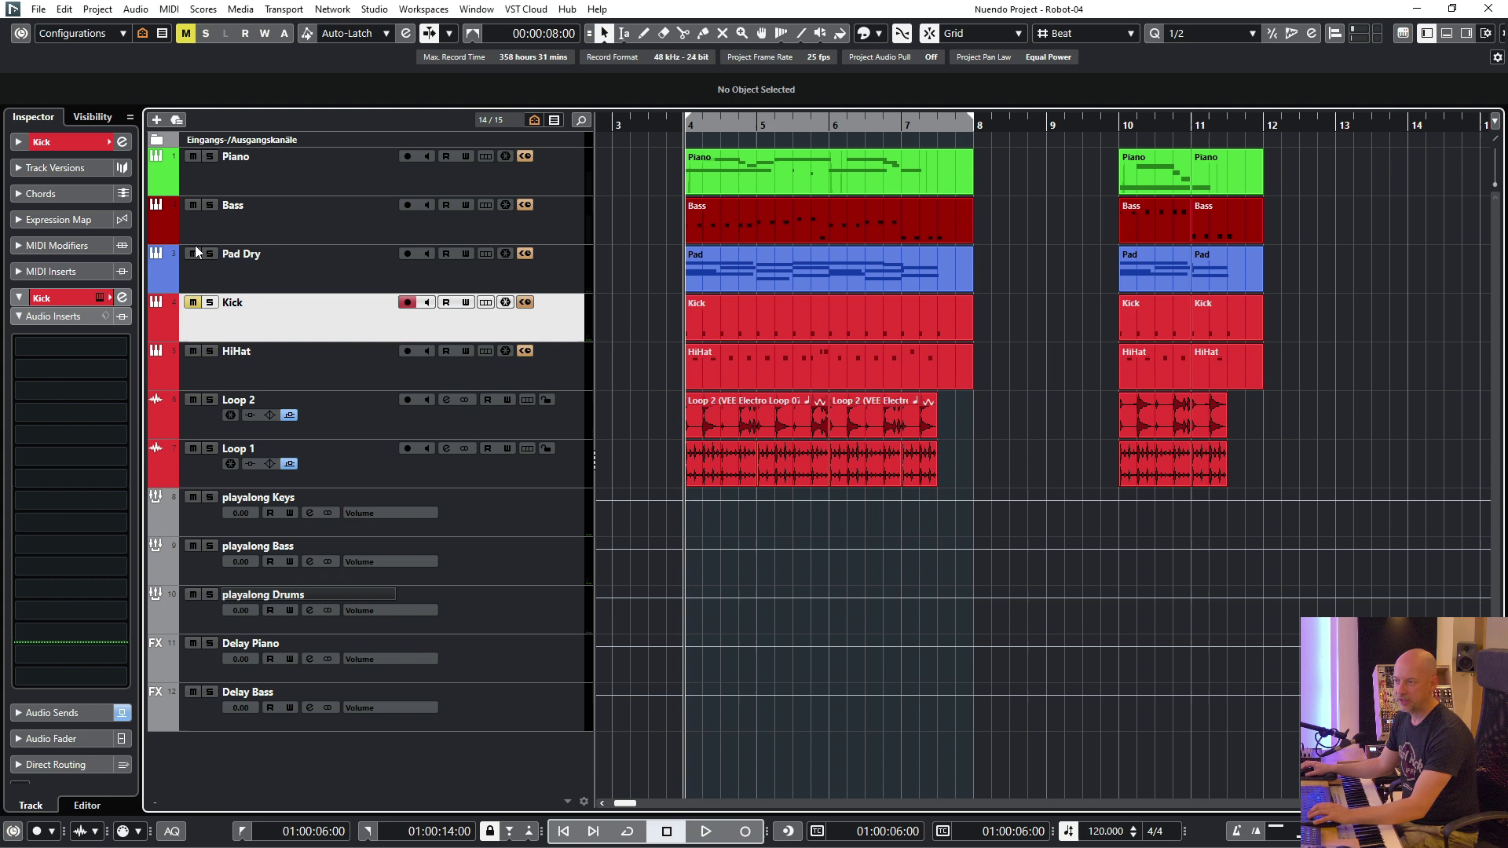
pyautogui.press('space')
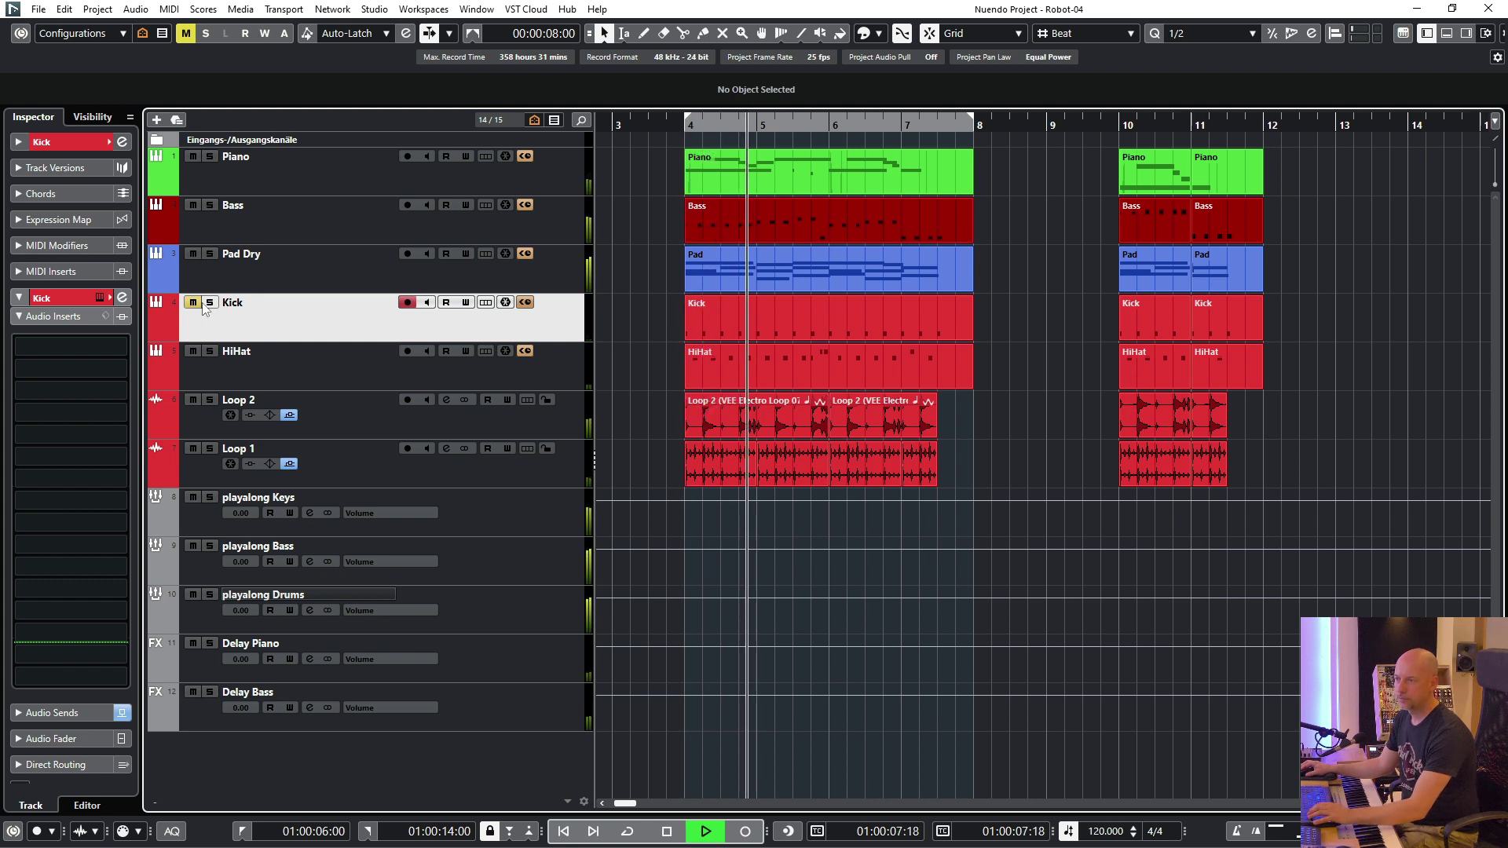
pyautogui.click(192, 303)
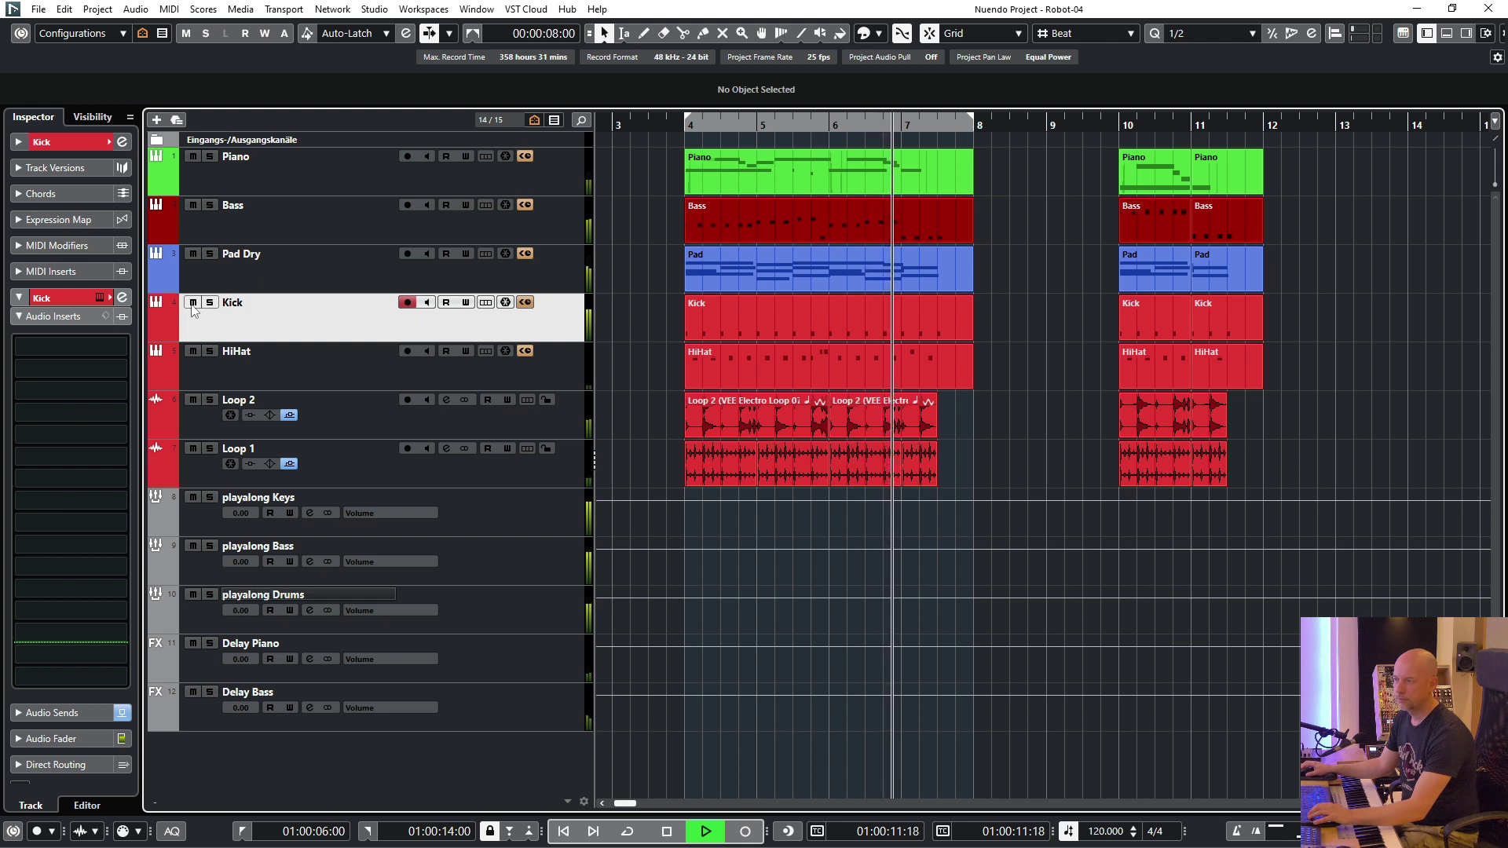
pyautogui.press('space')
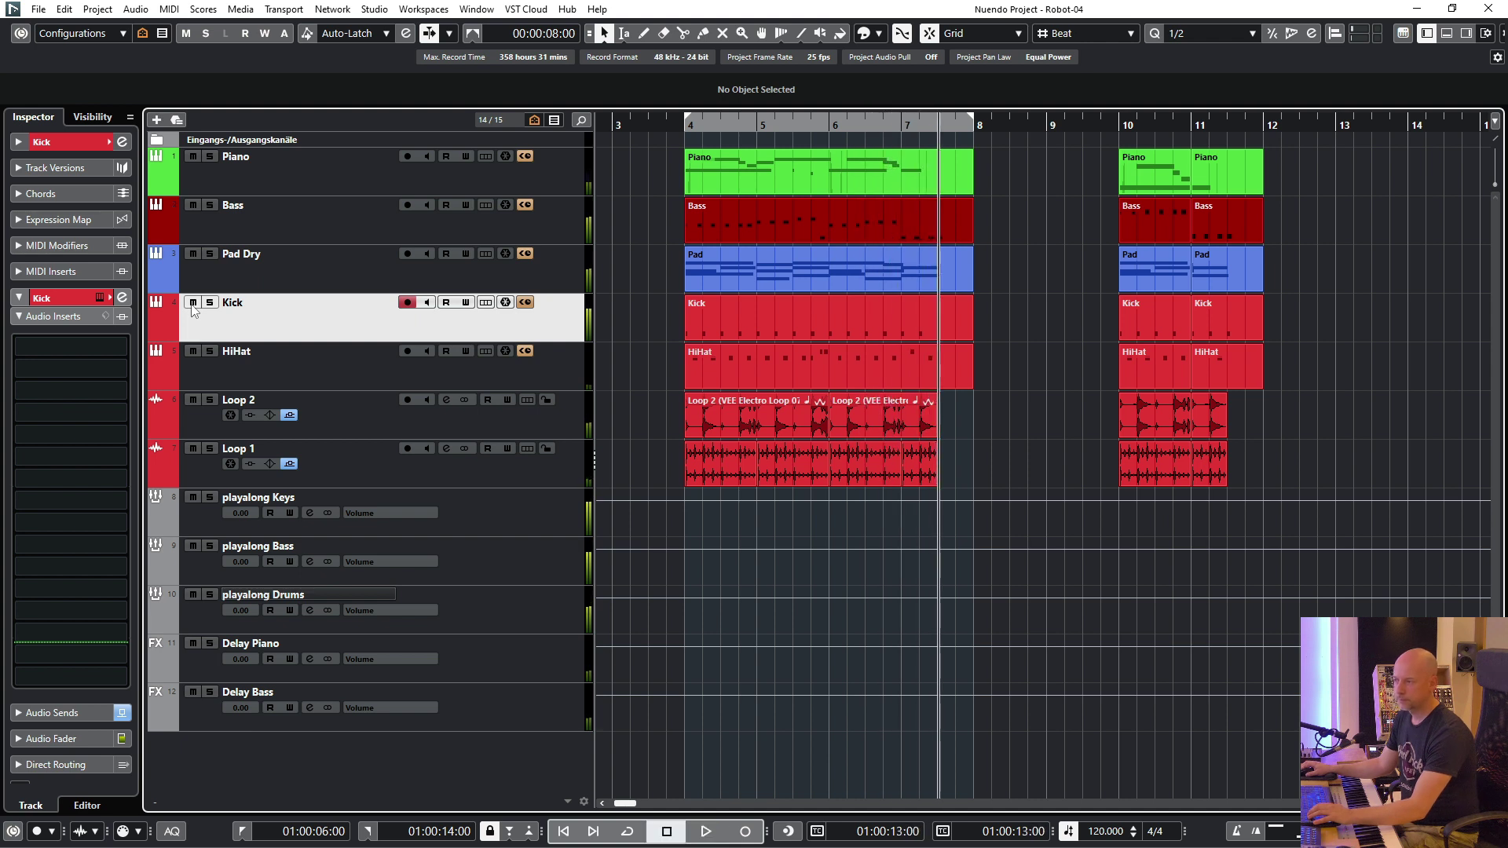
# - Duplicate the Kick track and set the copy's direct routing to No Bus
pyautogui.rightClick(290, 313)
pyautogui.click(319, 366)
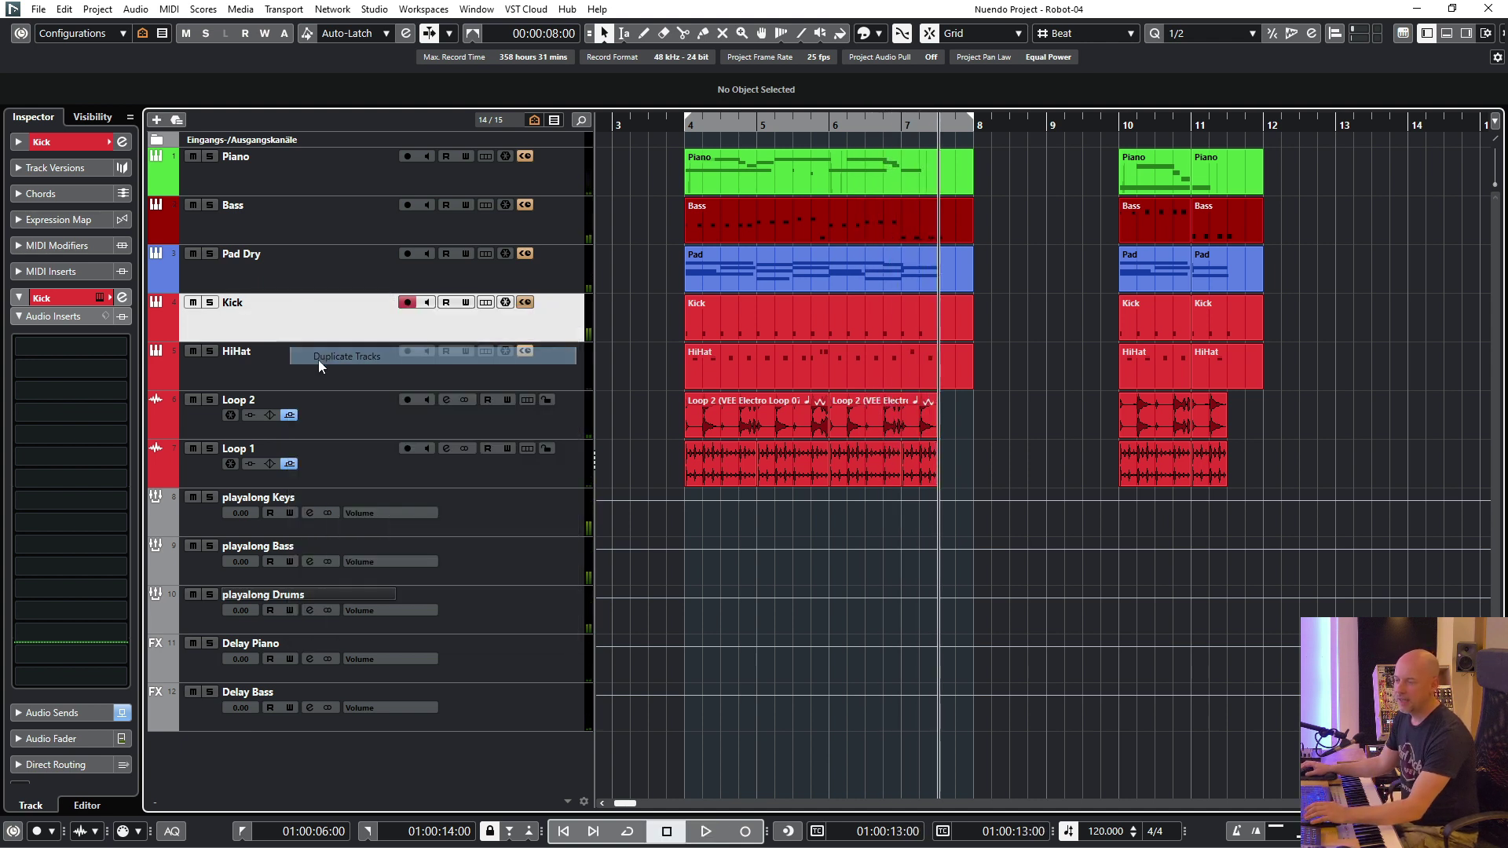
pyautogui.click(47, 766)
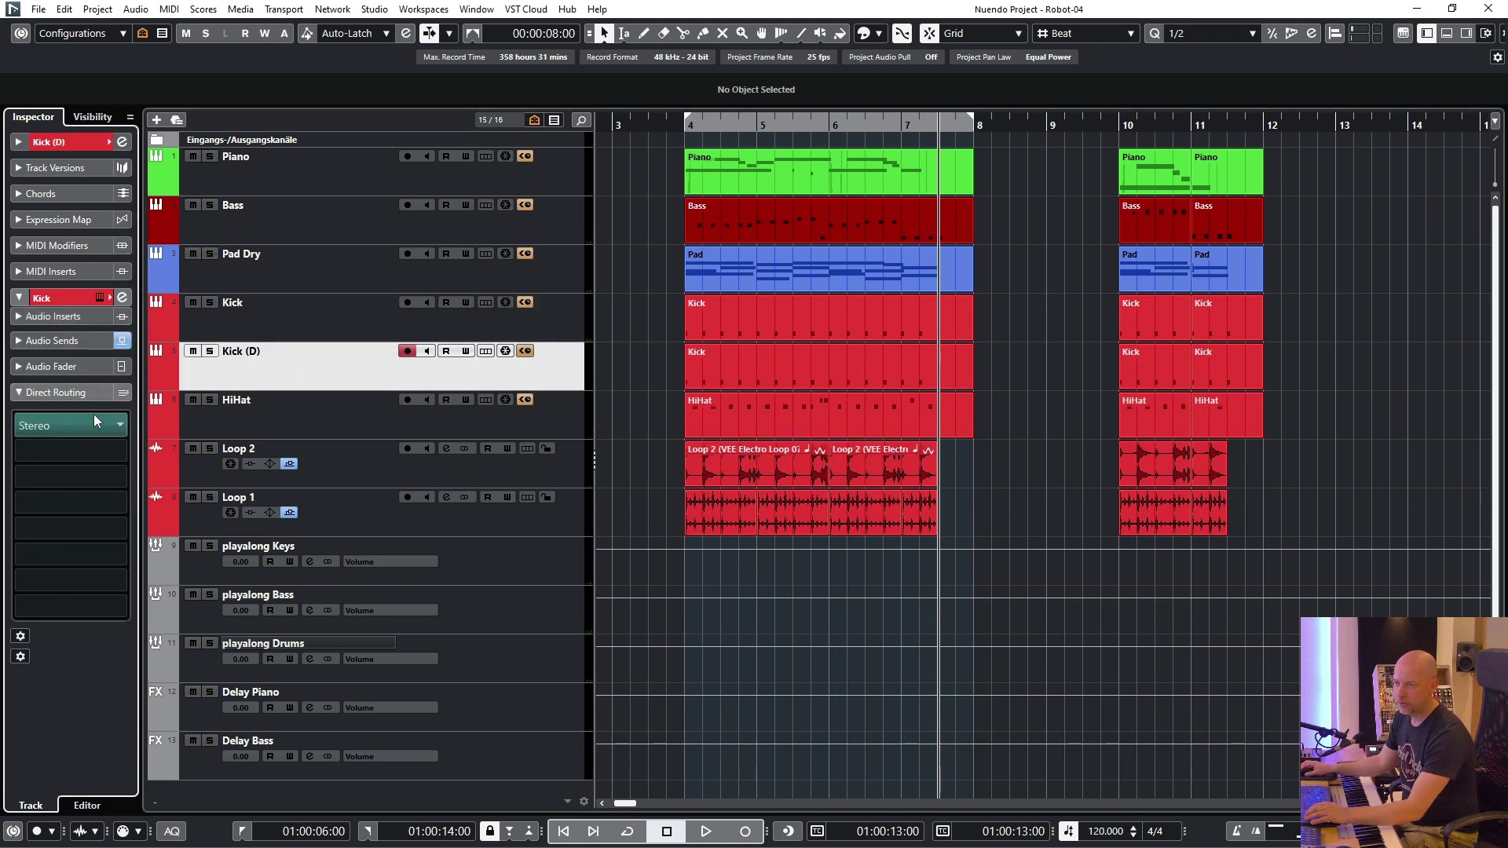
pyautogui.click(95, 421)
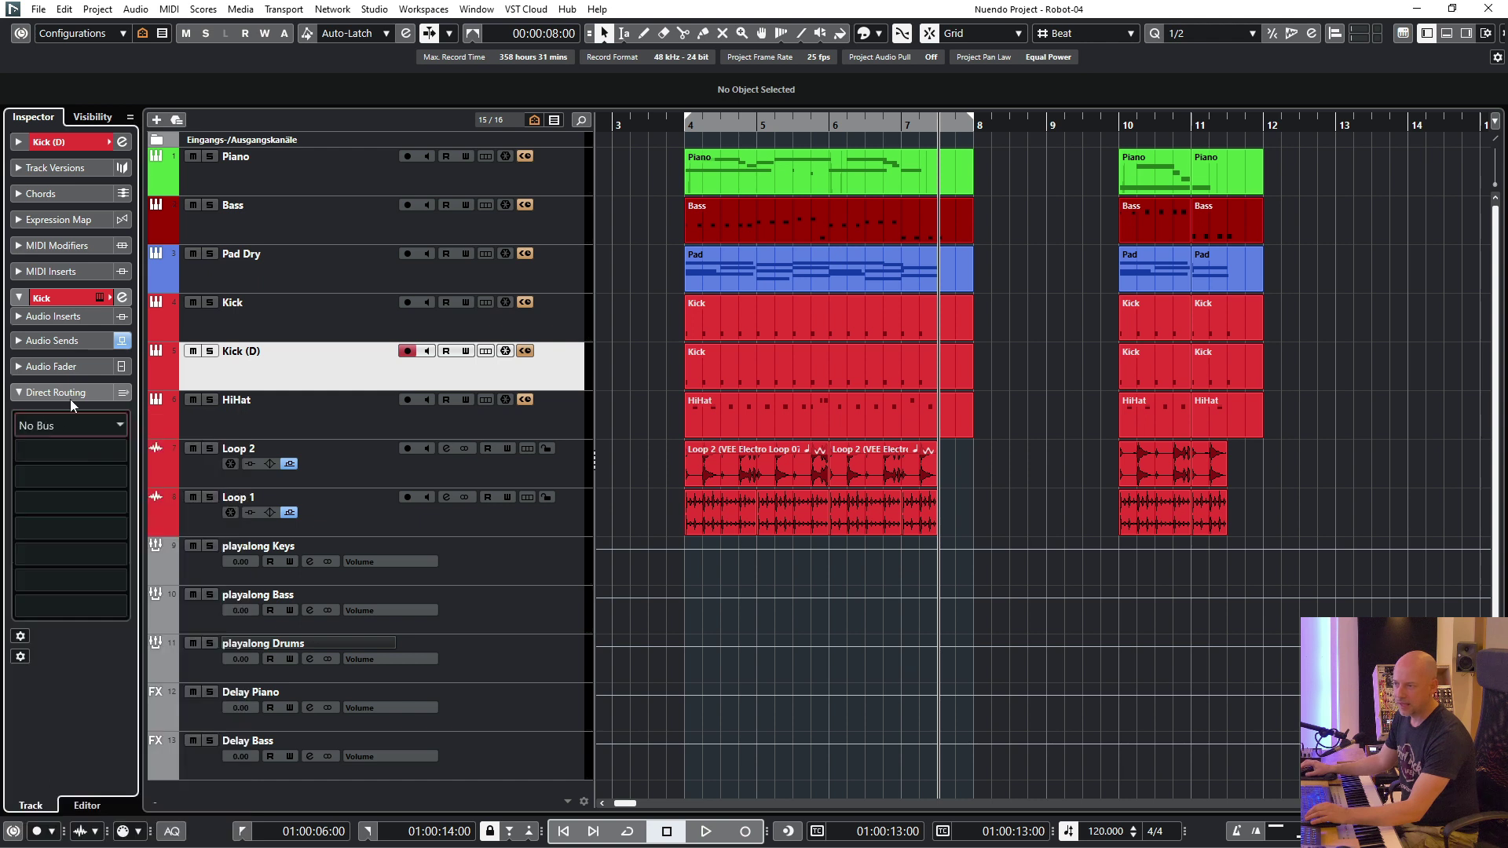
# - Rename the duplicated kick track to 'Kick Trigger'
pyautogui.doubleClick(264, 350)
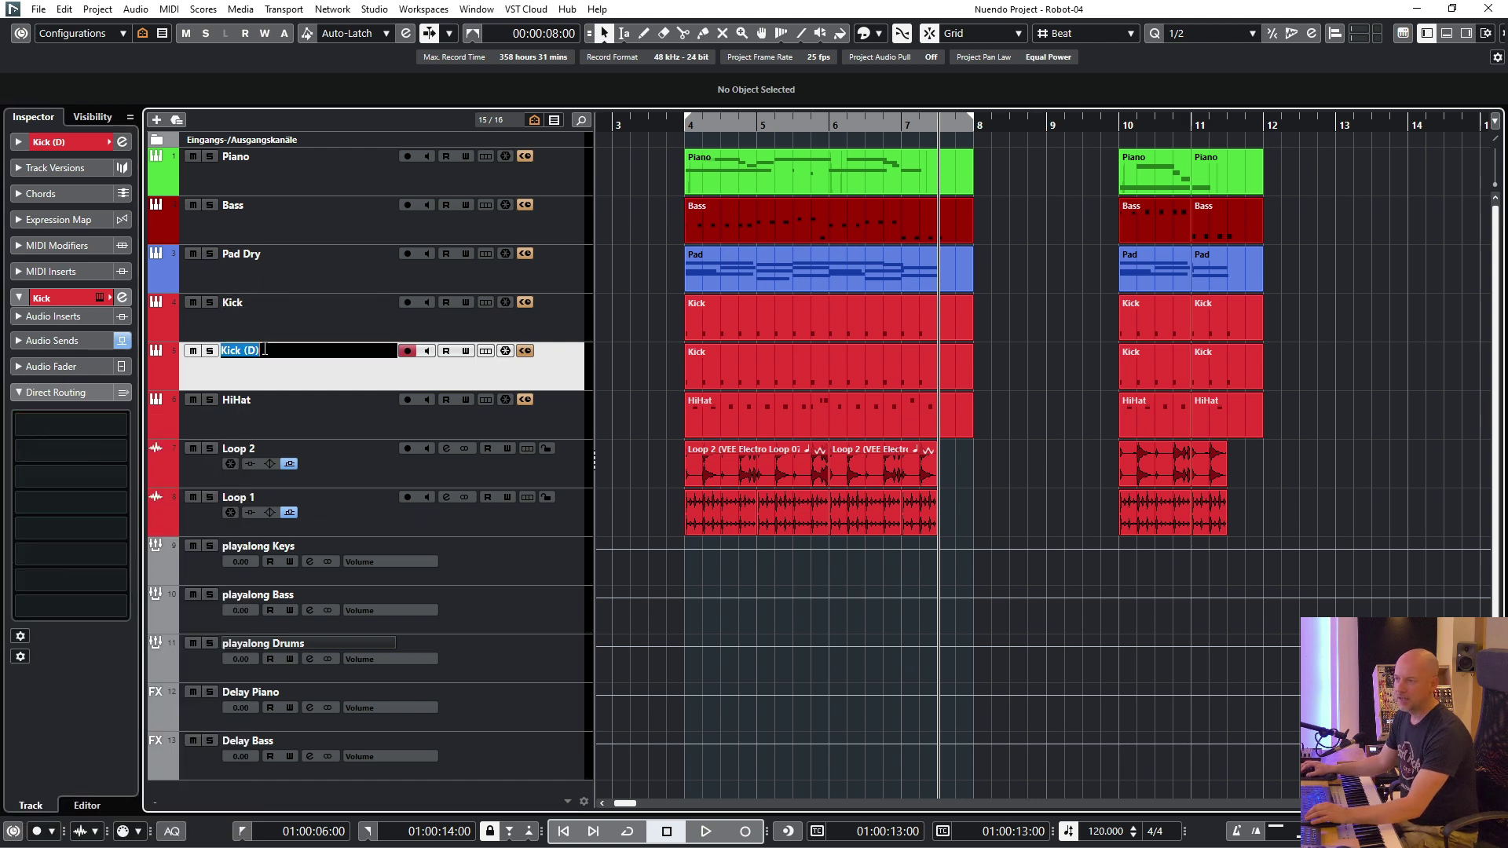
pyautogui.write('Kick Tr')
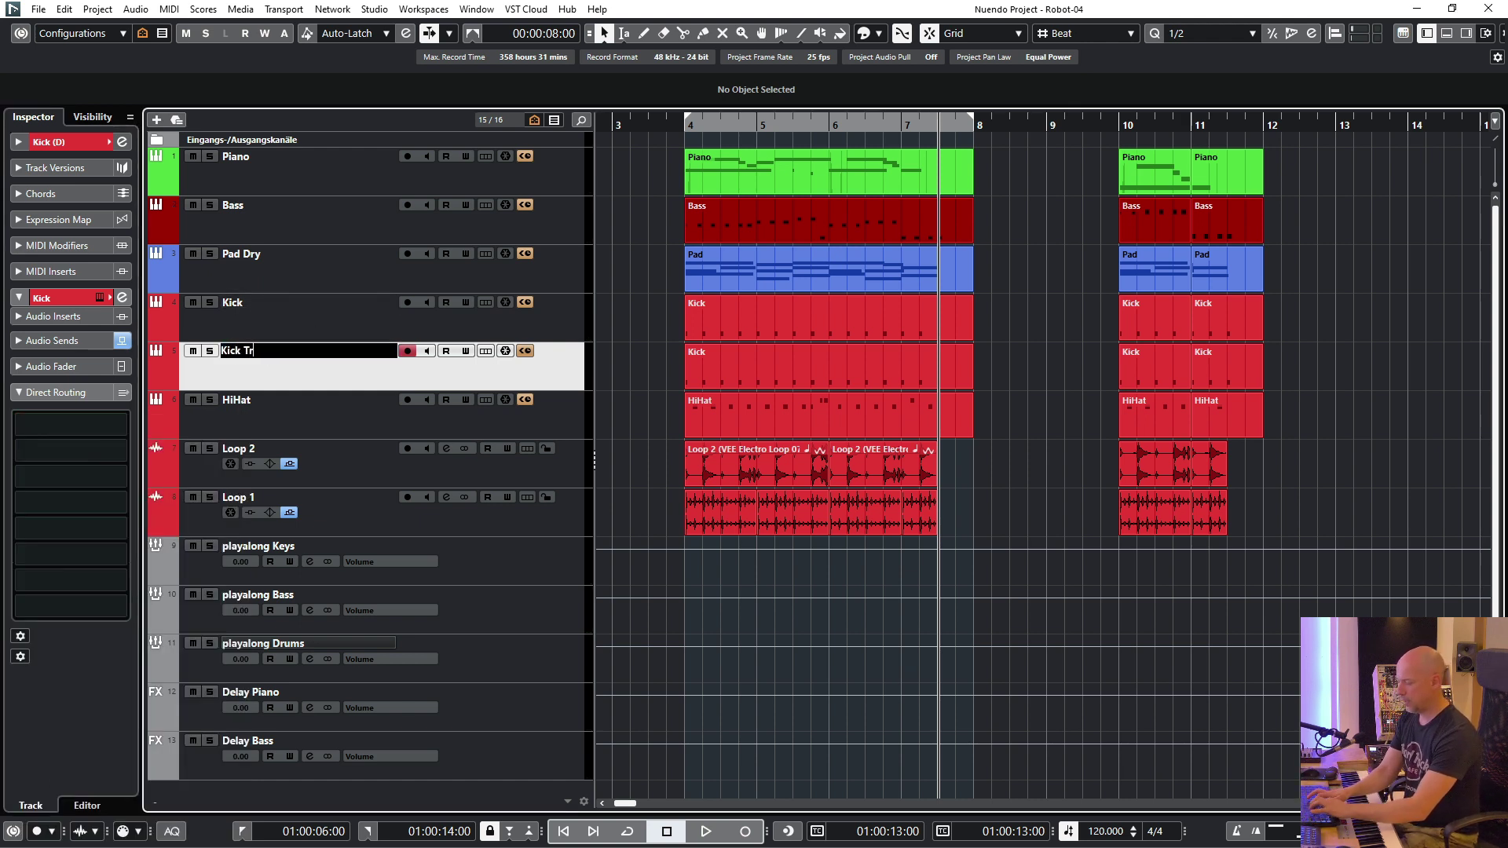
pyautogui.write('igger')
pyautogui.press('Return')
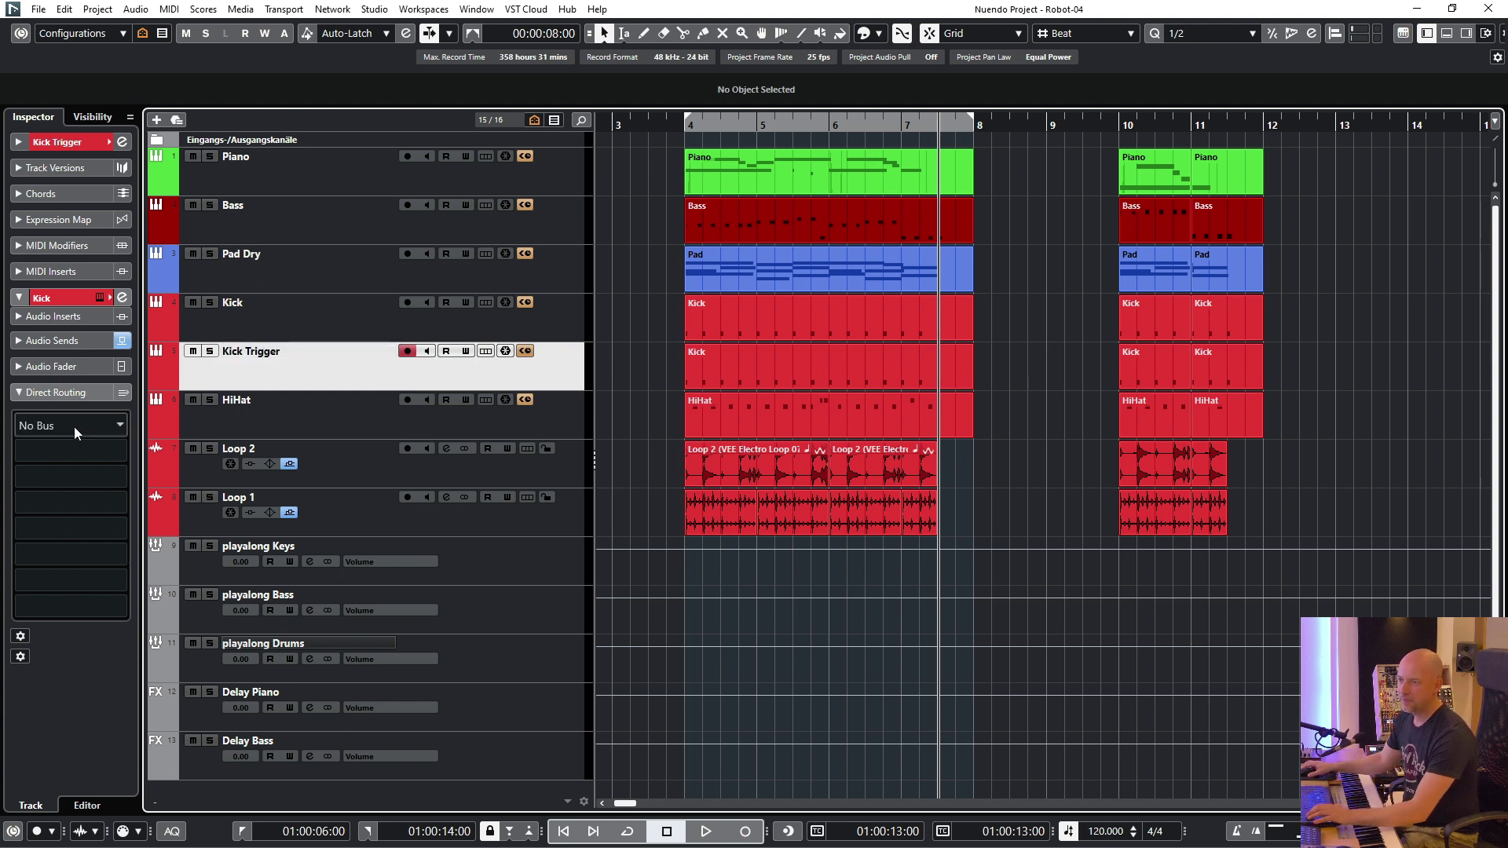
# - In Pad Dry's compressor side-chain routing, switch off the Kick source and close the editor
pyautogui.click(290, 256)
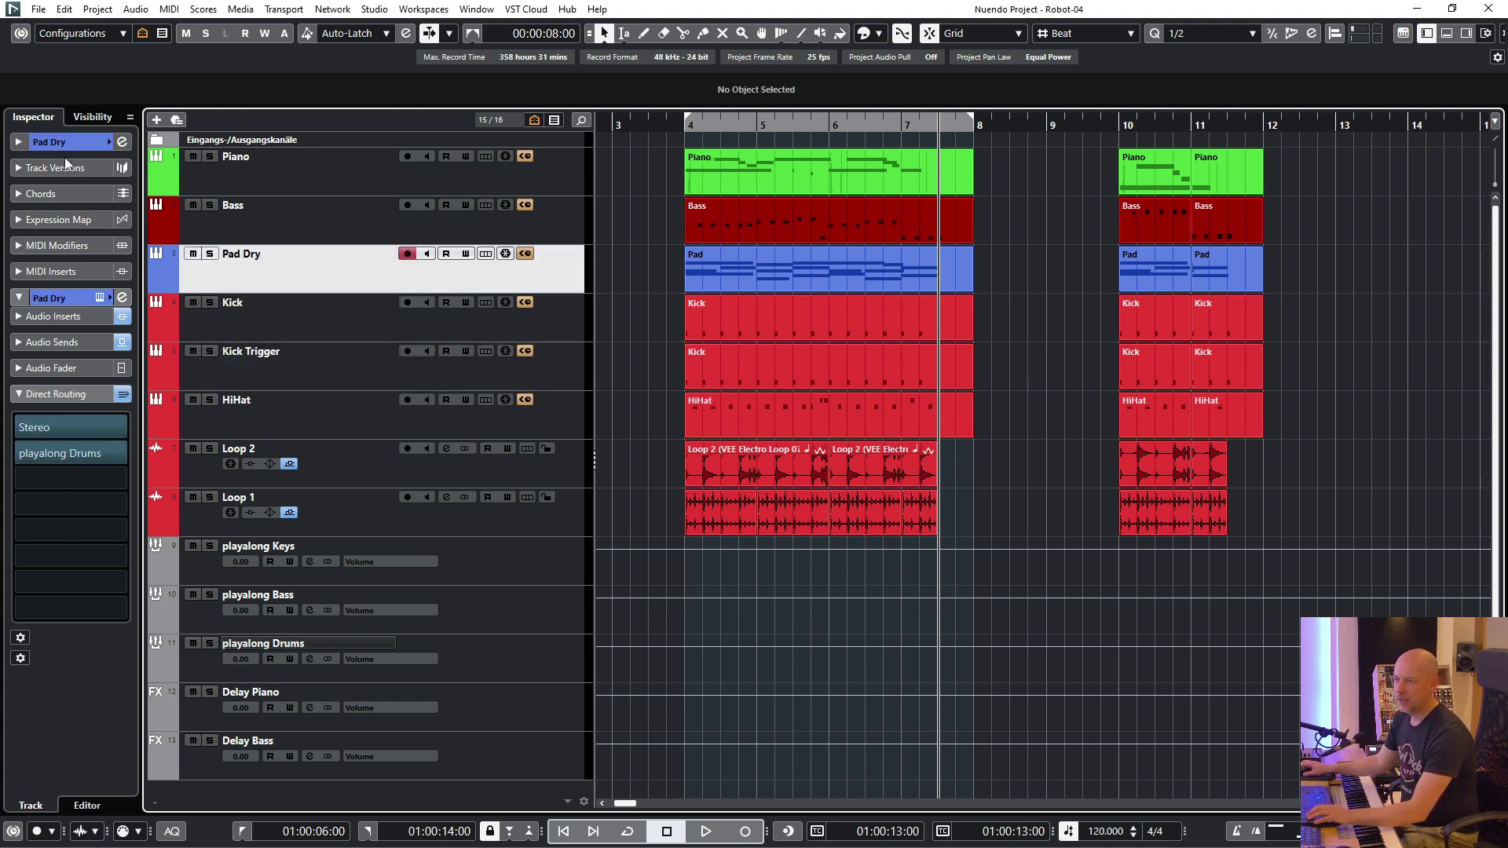
pyautogui.click(93, 317)
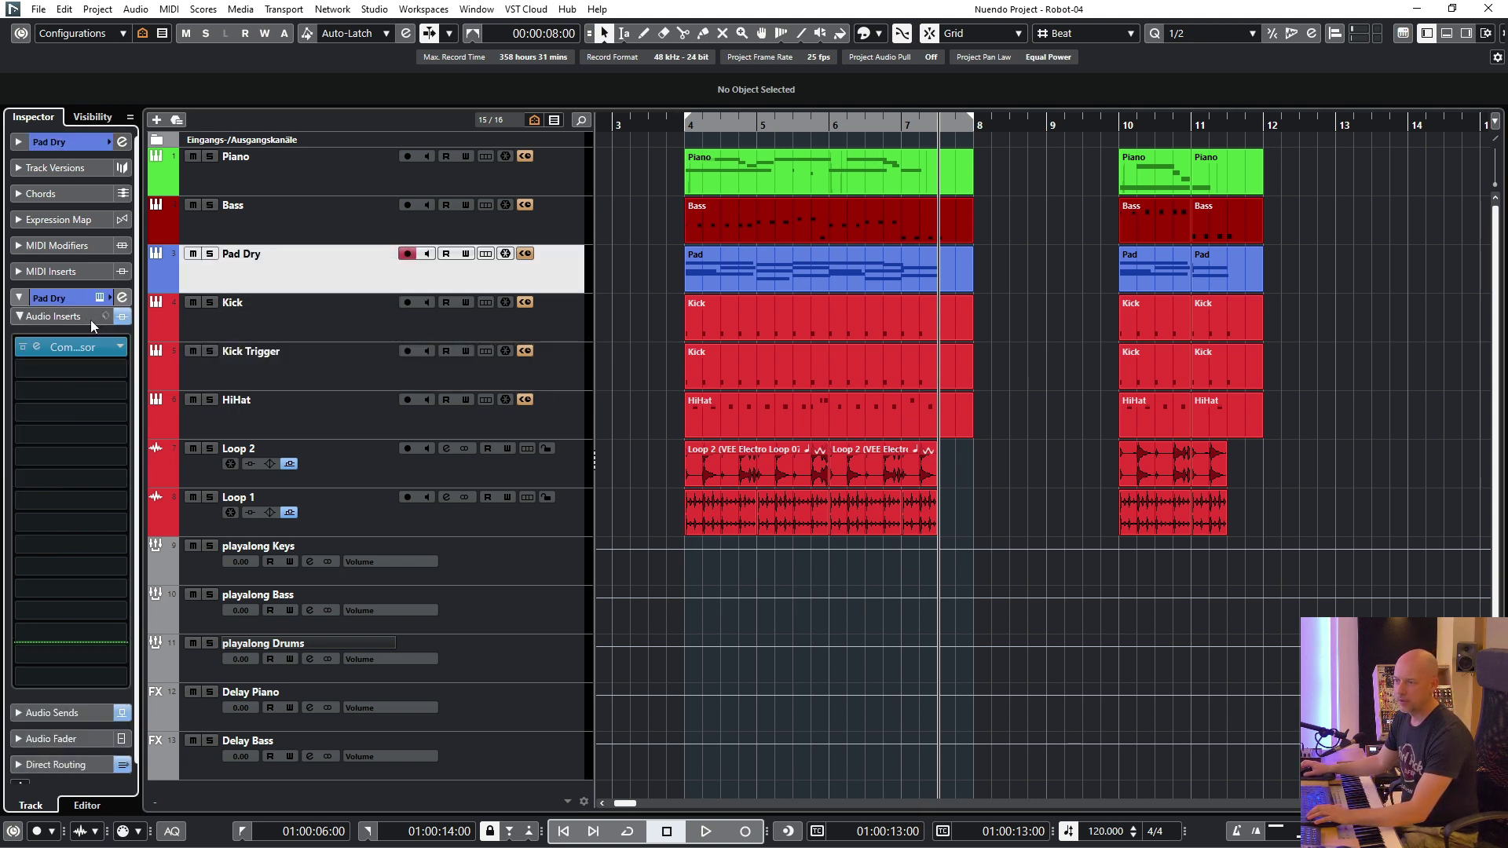
pyautogui.click(36, 347)
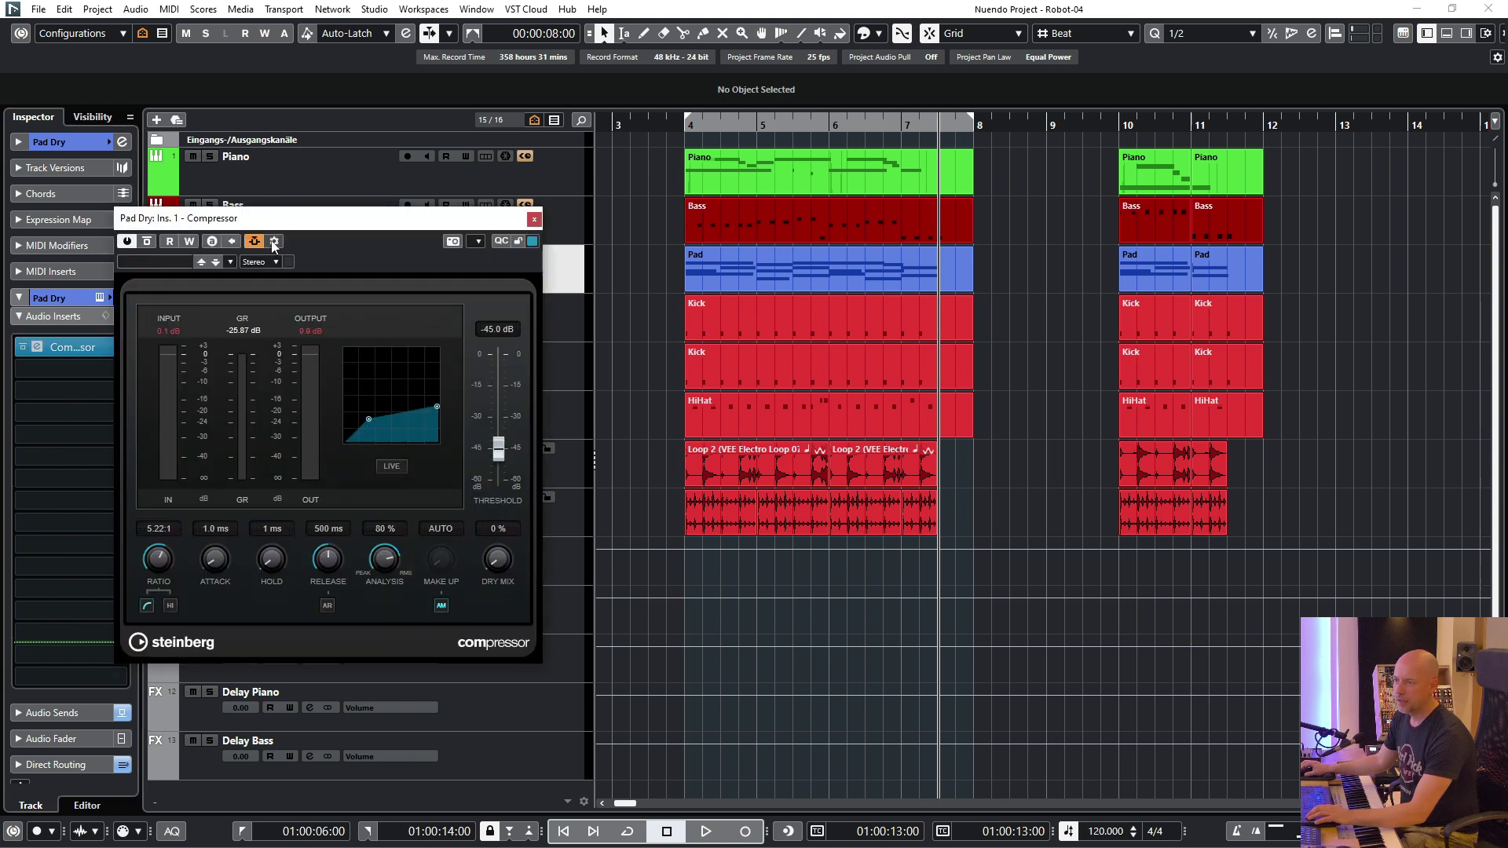
pyautogui.click(274, 241)
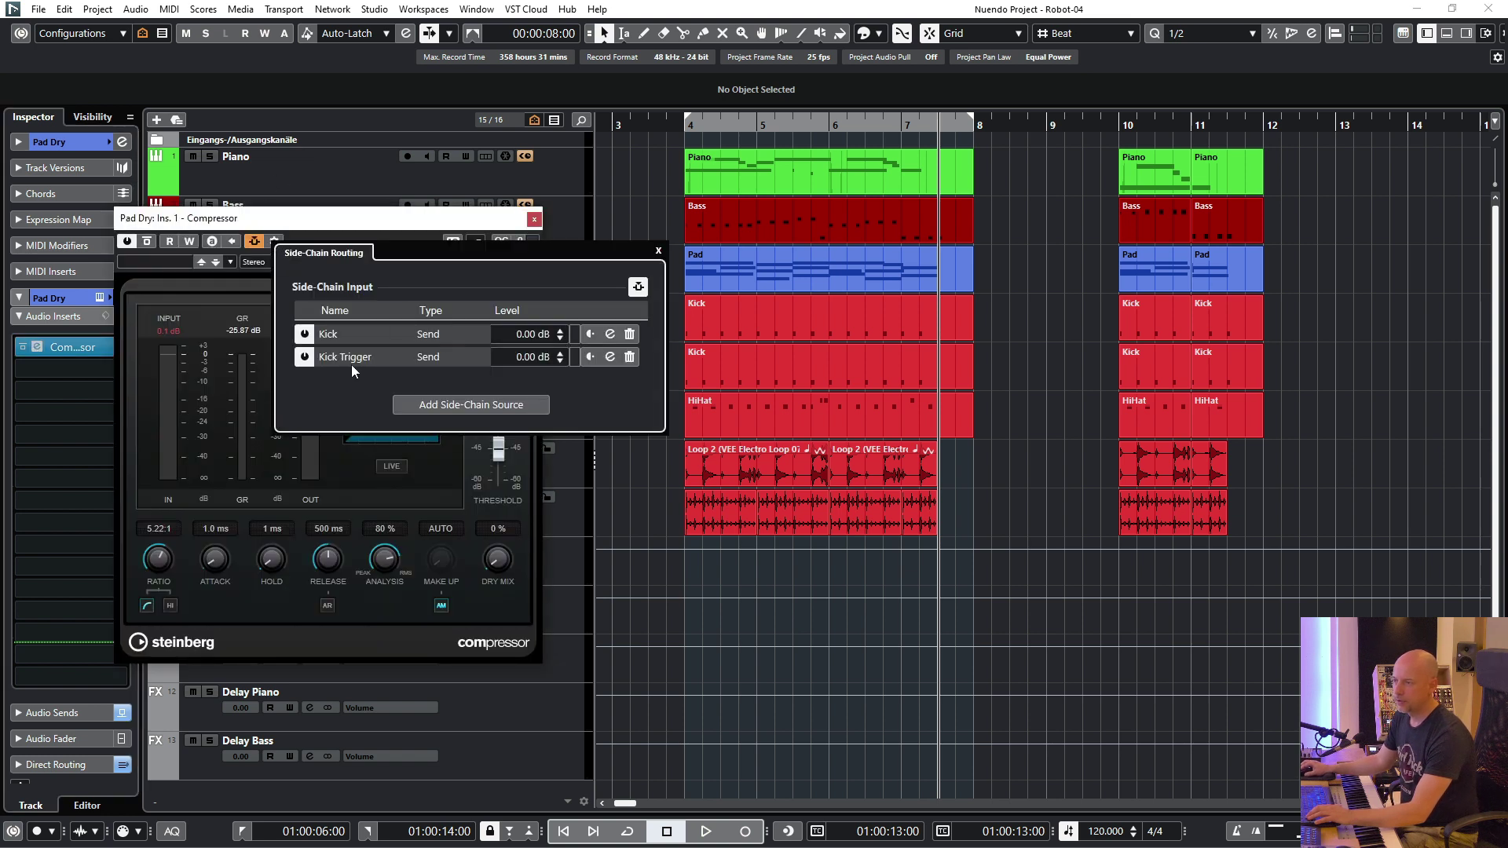
pyautogui.click(310, 336)
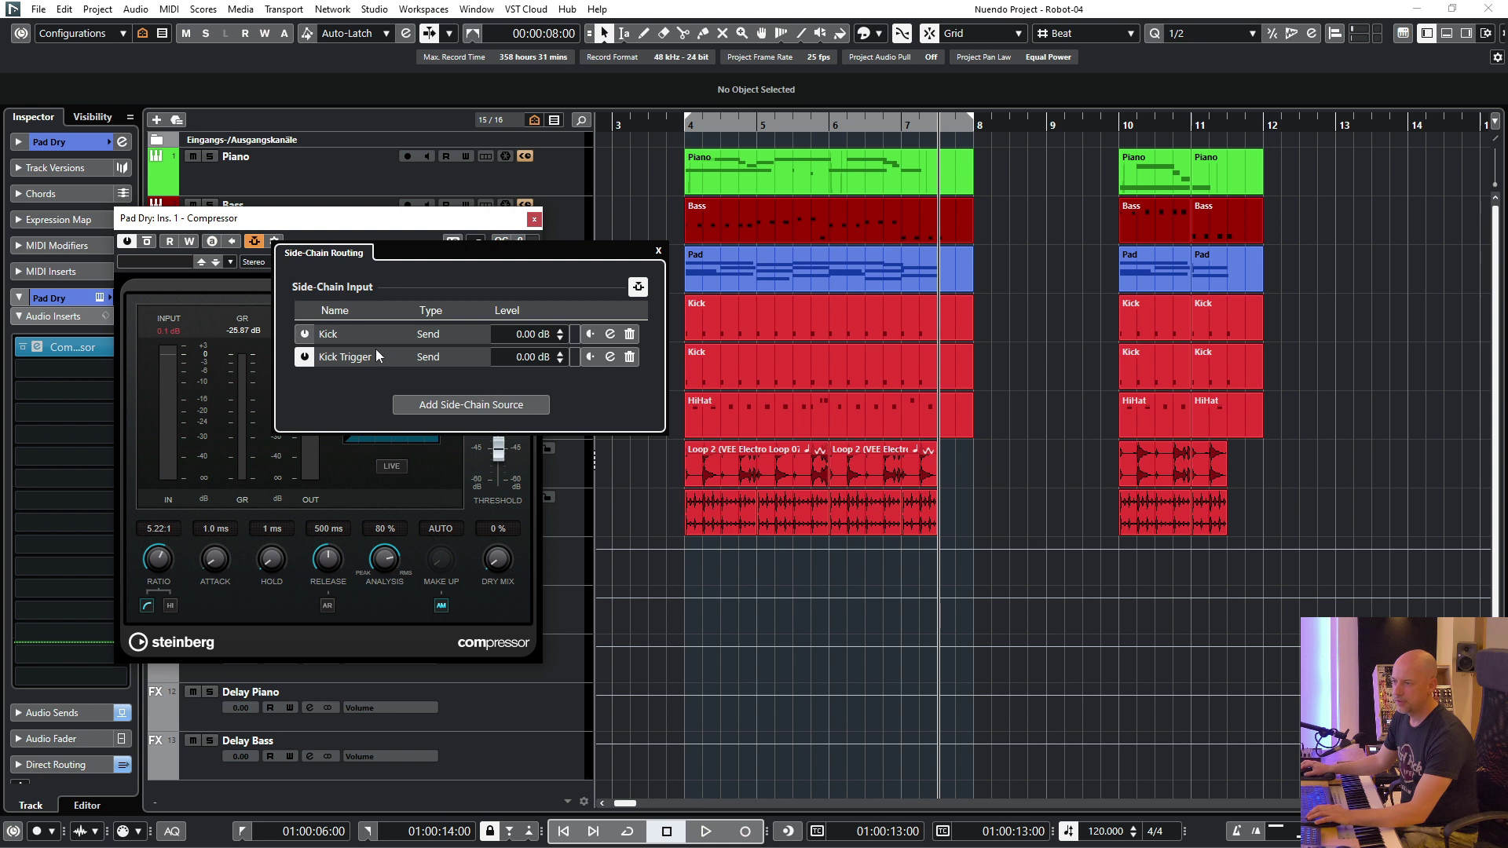
pyautogui.click(658, 251)
pyautogui.click(534, 219)
pyautogui.click(295, 359)
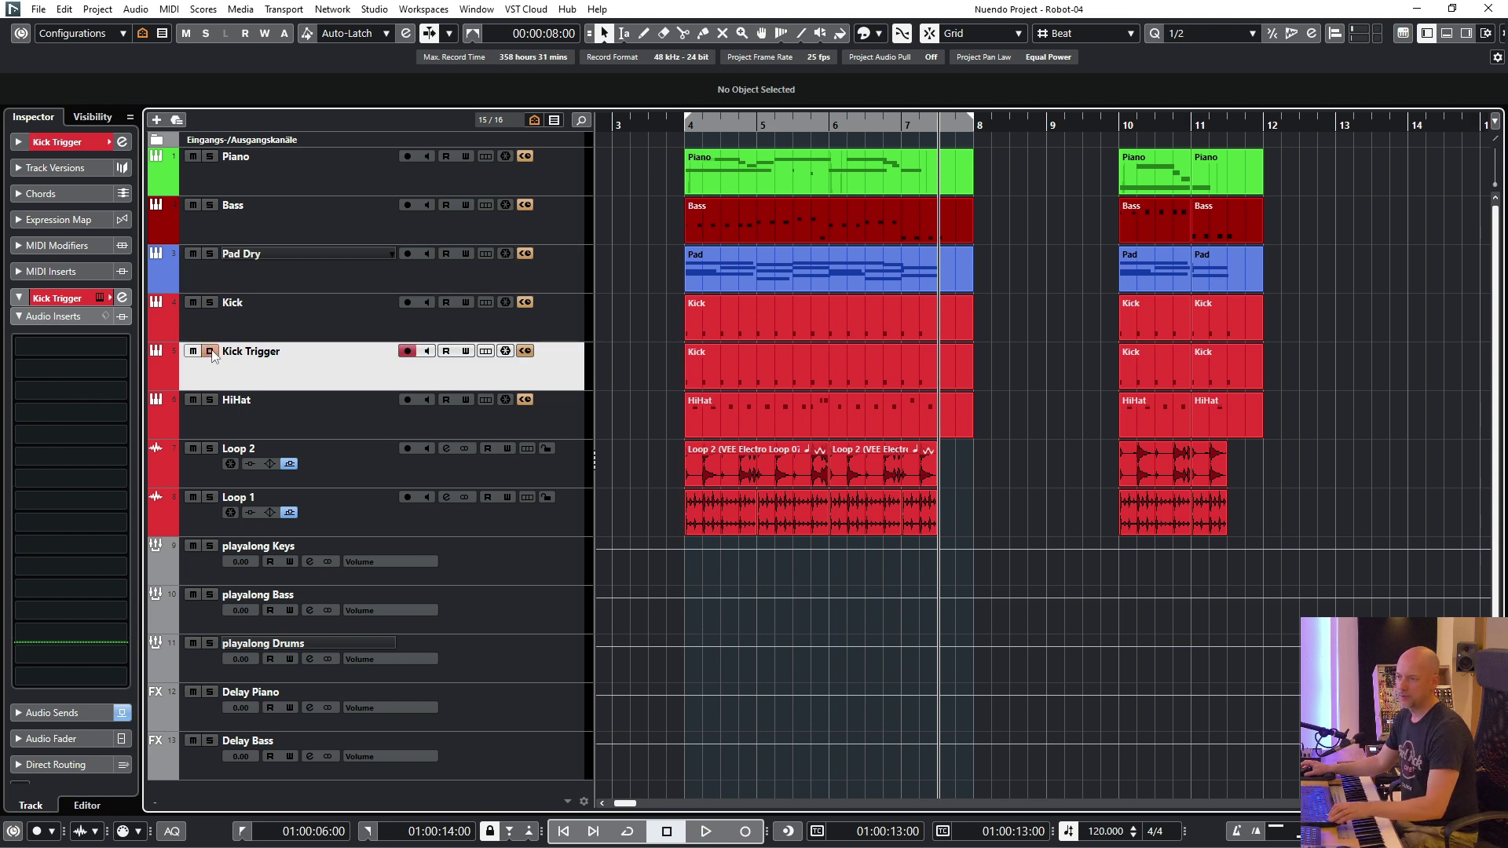
# - Briefly solo and unsolo the Kick track, then the HiHat track
pyautogui.click(268, 338)
pyautogui.click(333, 370)
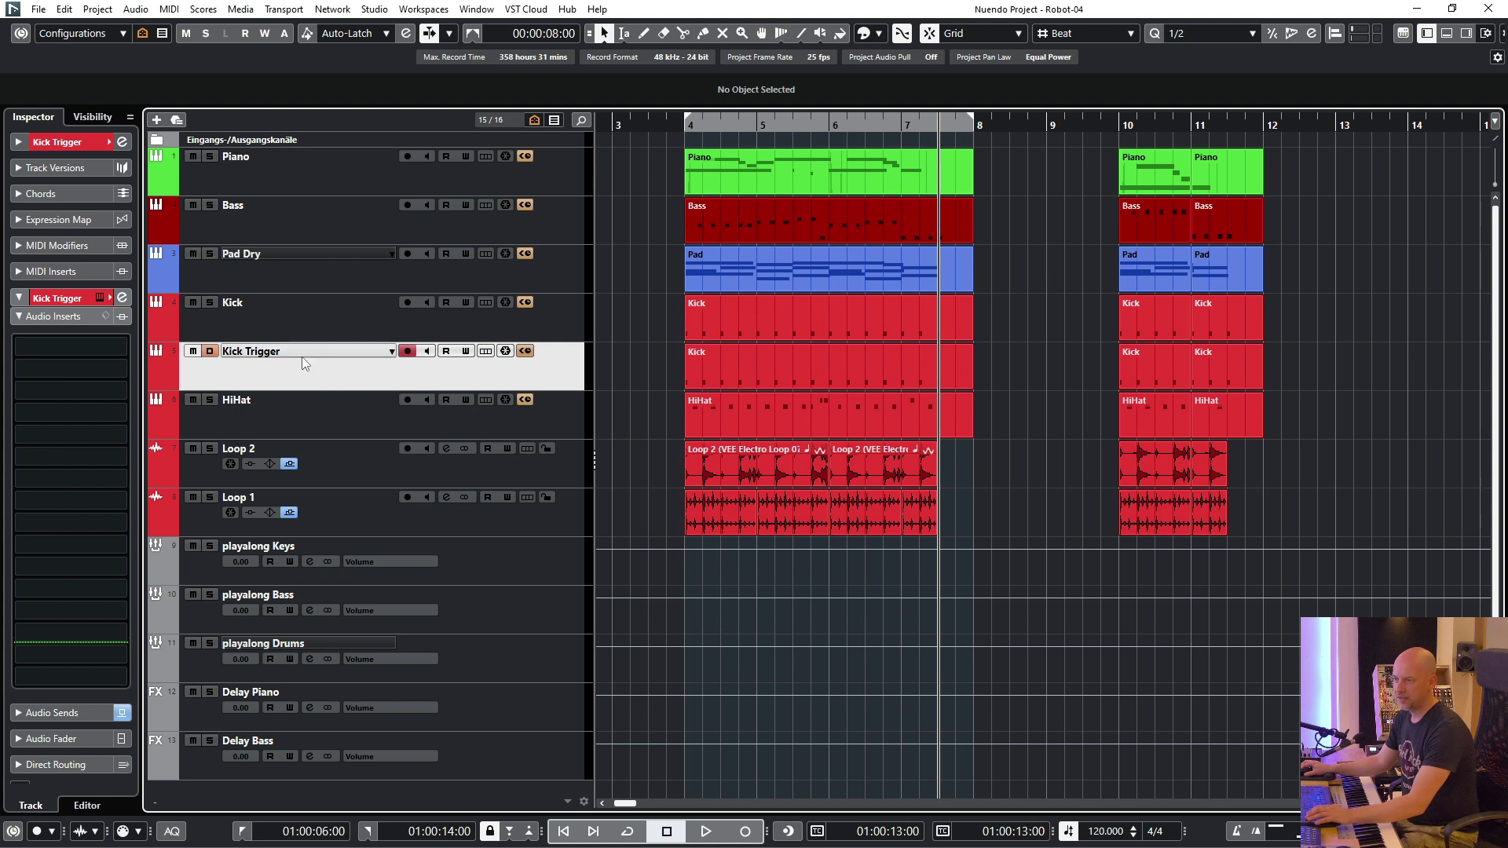
pyautogui.click(273, 319)
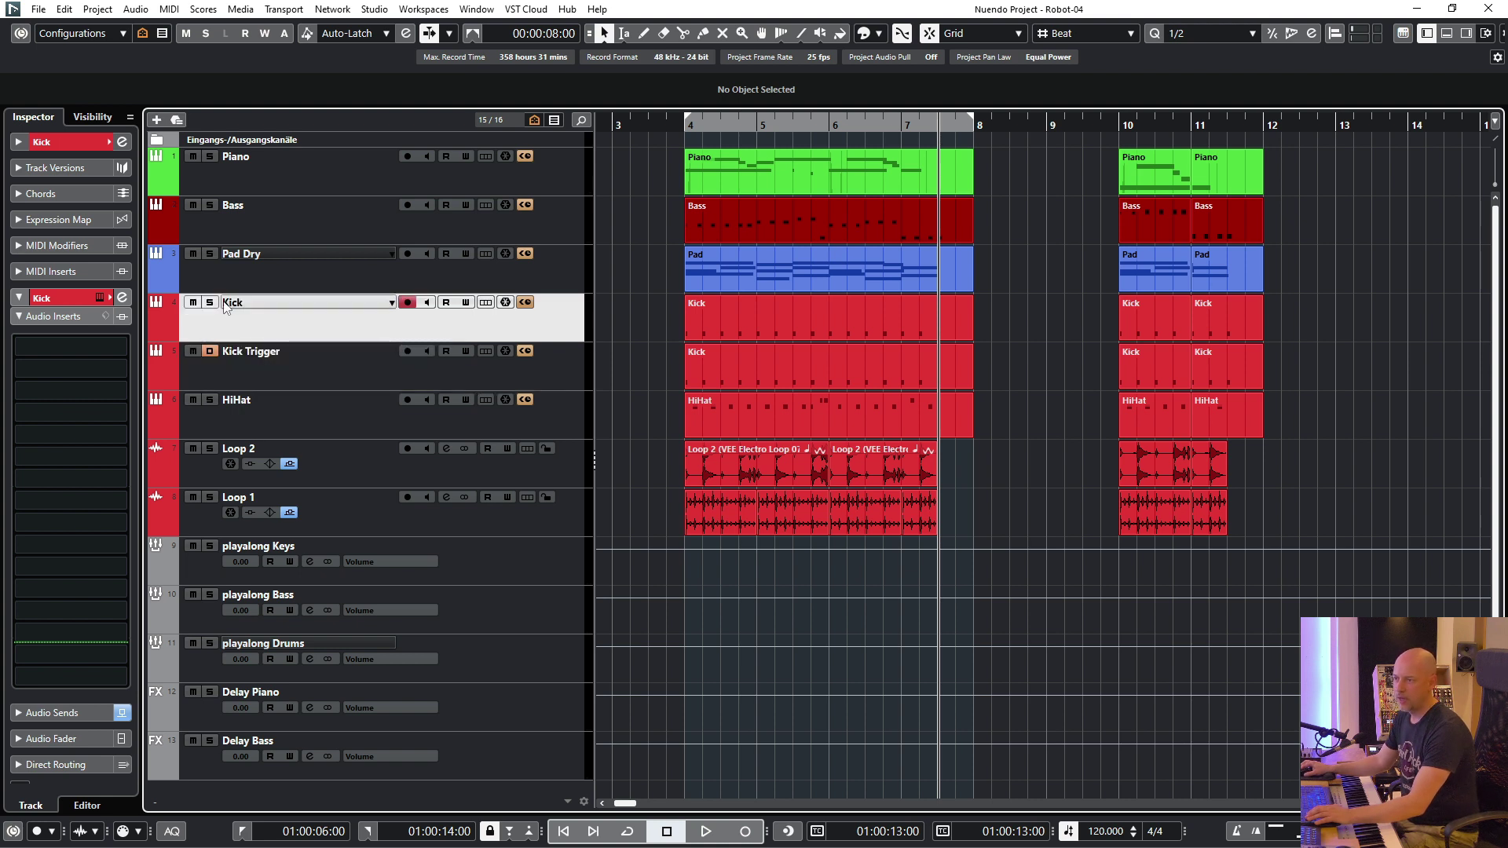
pyautogui.click(209, 304)
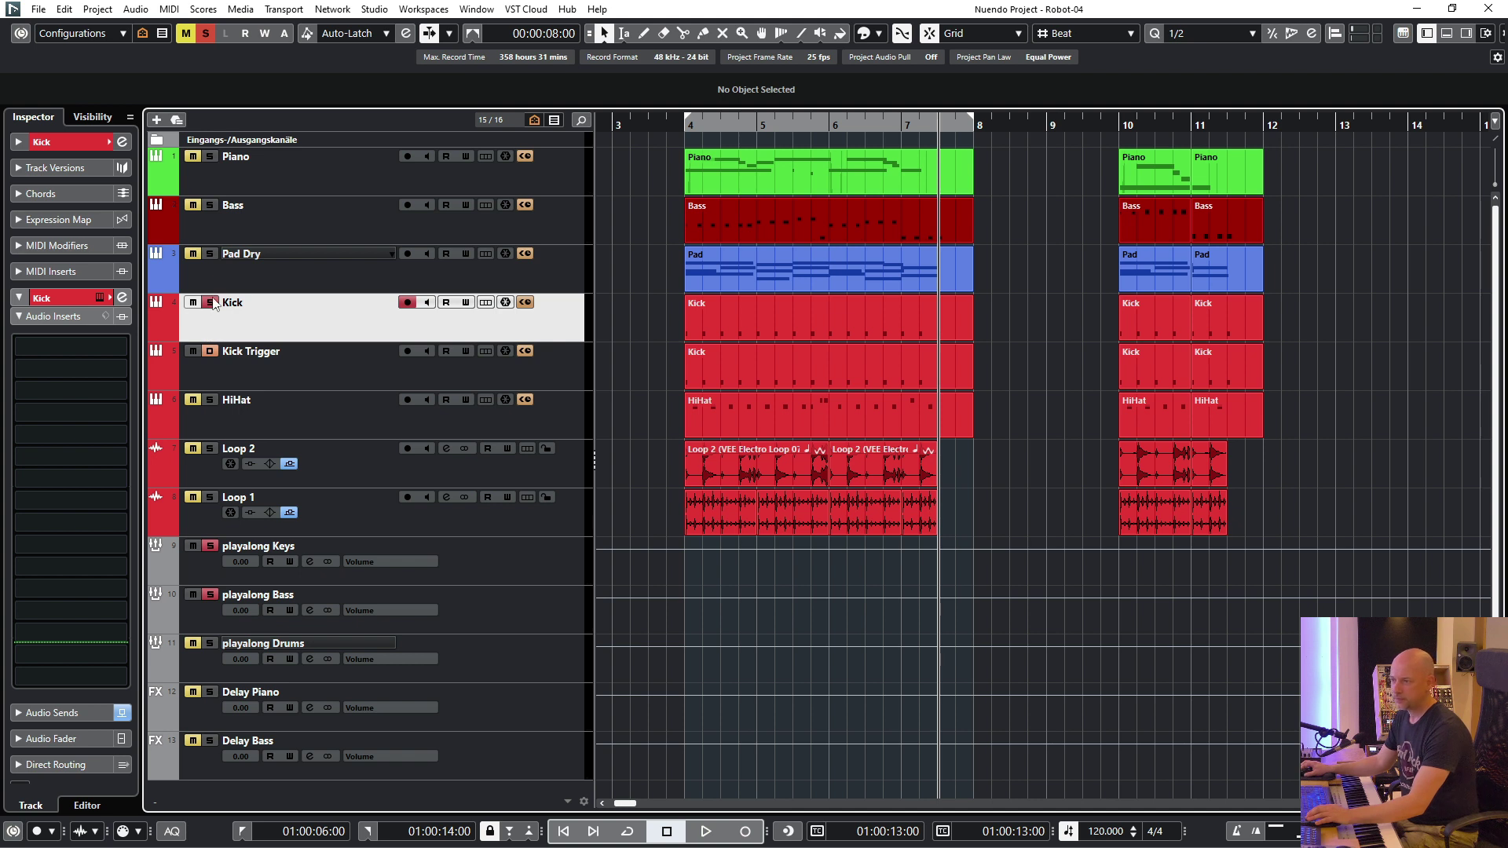
pyautogui.click(210, 303)
pyautogui.click(209, 400)
pyautogui.click(209, 400)
pyautogui.click(284, 360)
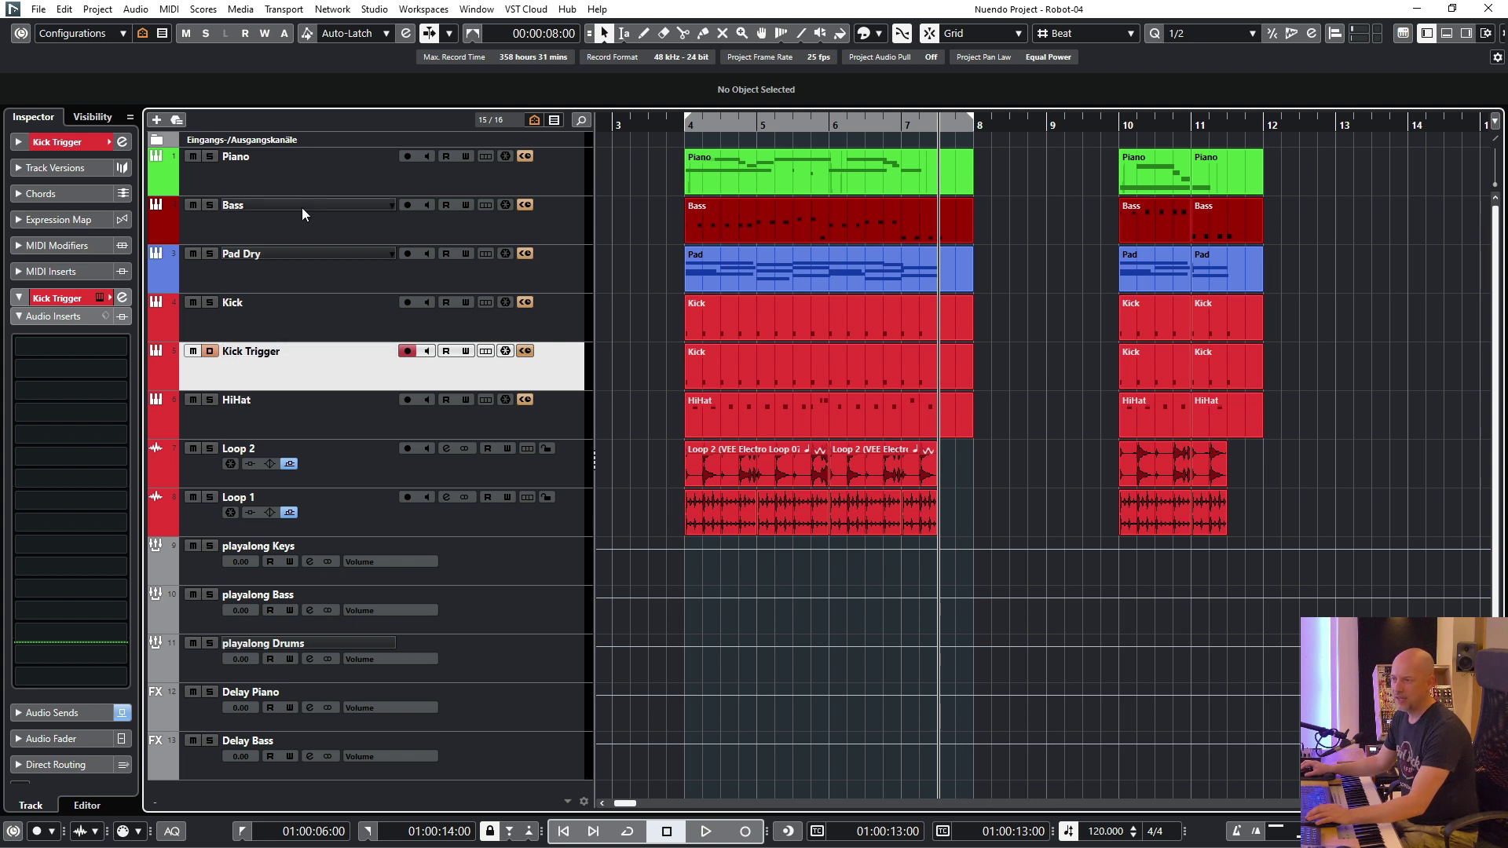
# - Play Pad Dry soloed from the left locator at bar 4, then stop and unsolo it
pyautogui.click(284, 270)
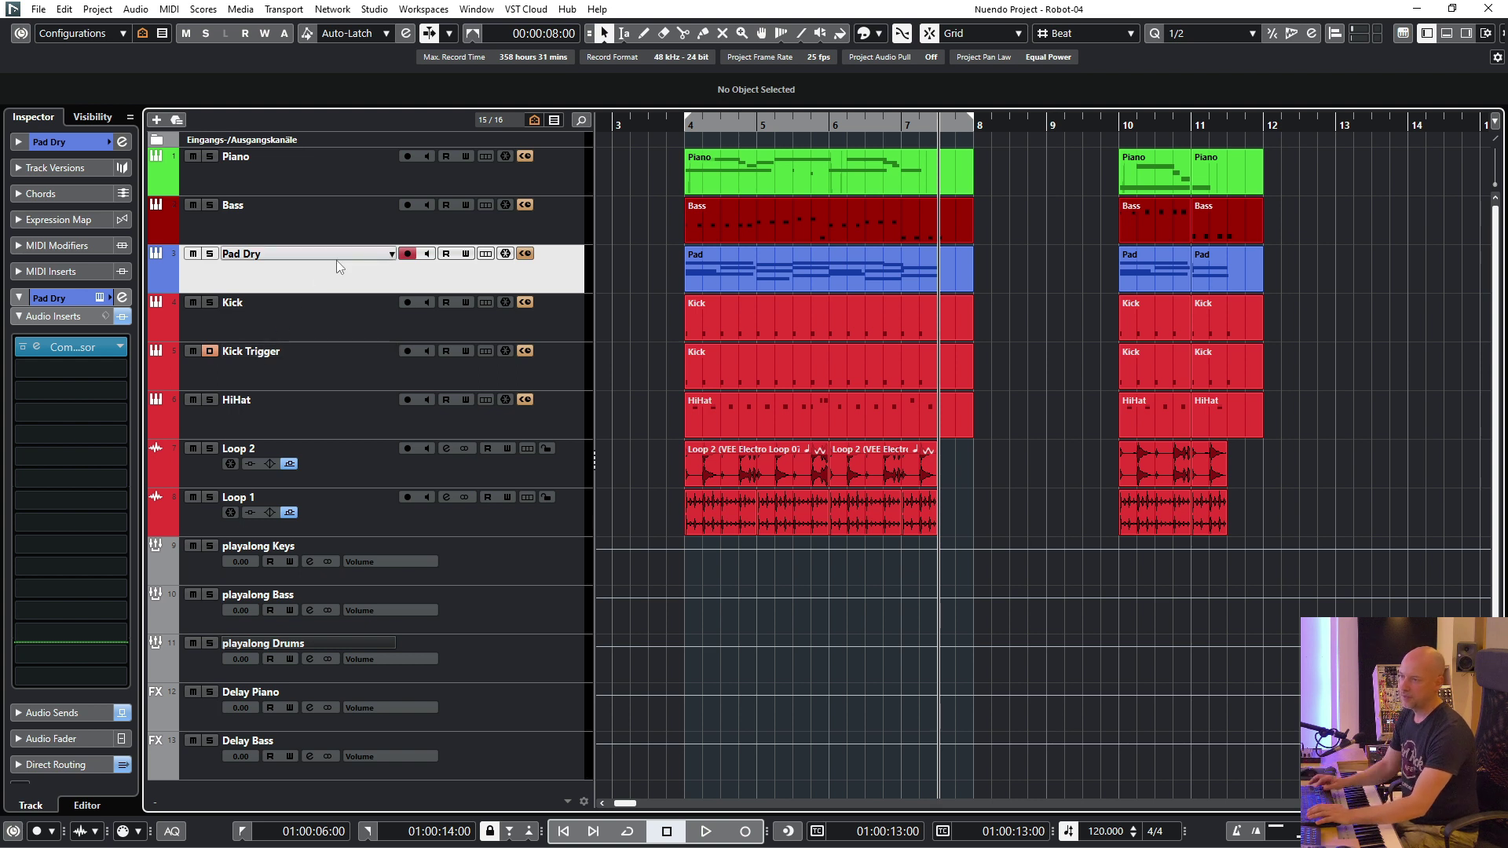
pyautogui.press('KP_1')
pyautogui.press('s')
pyautogui.press('space')
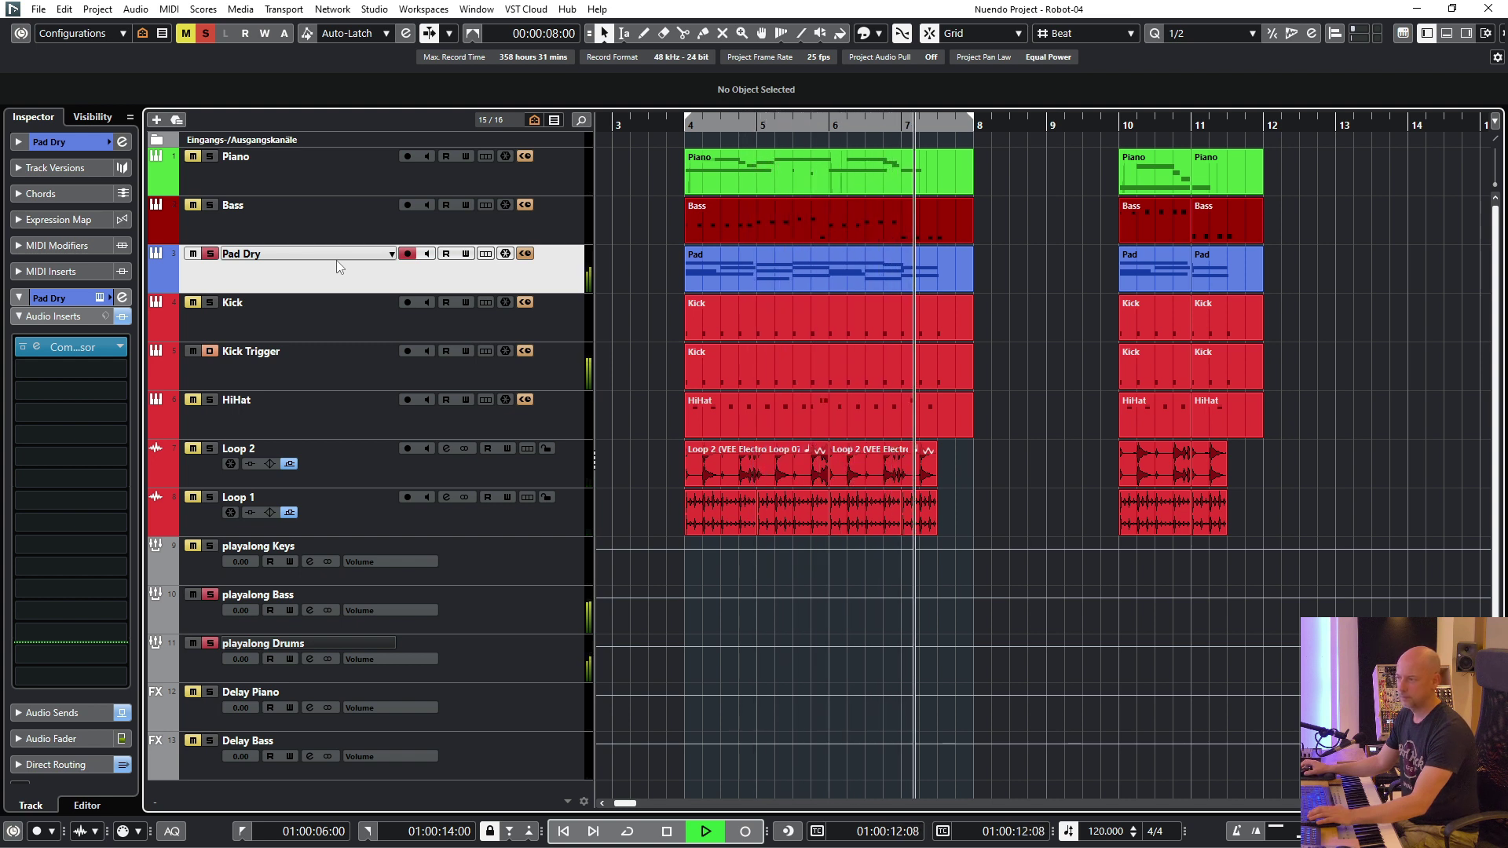
pyautogui.press('space')
pyautogui.press('s')
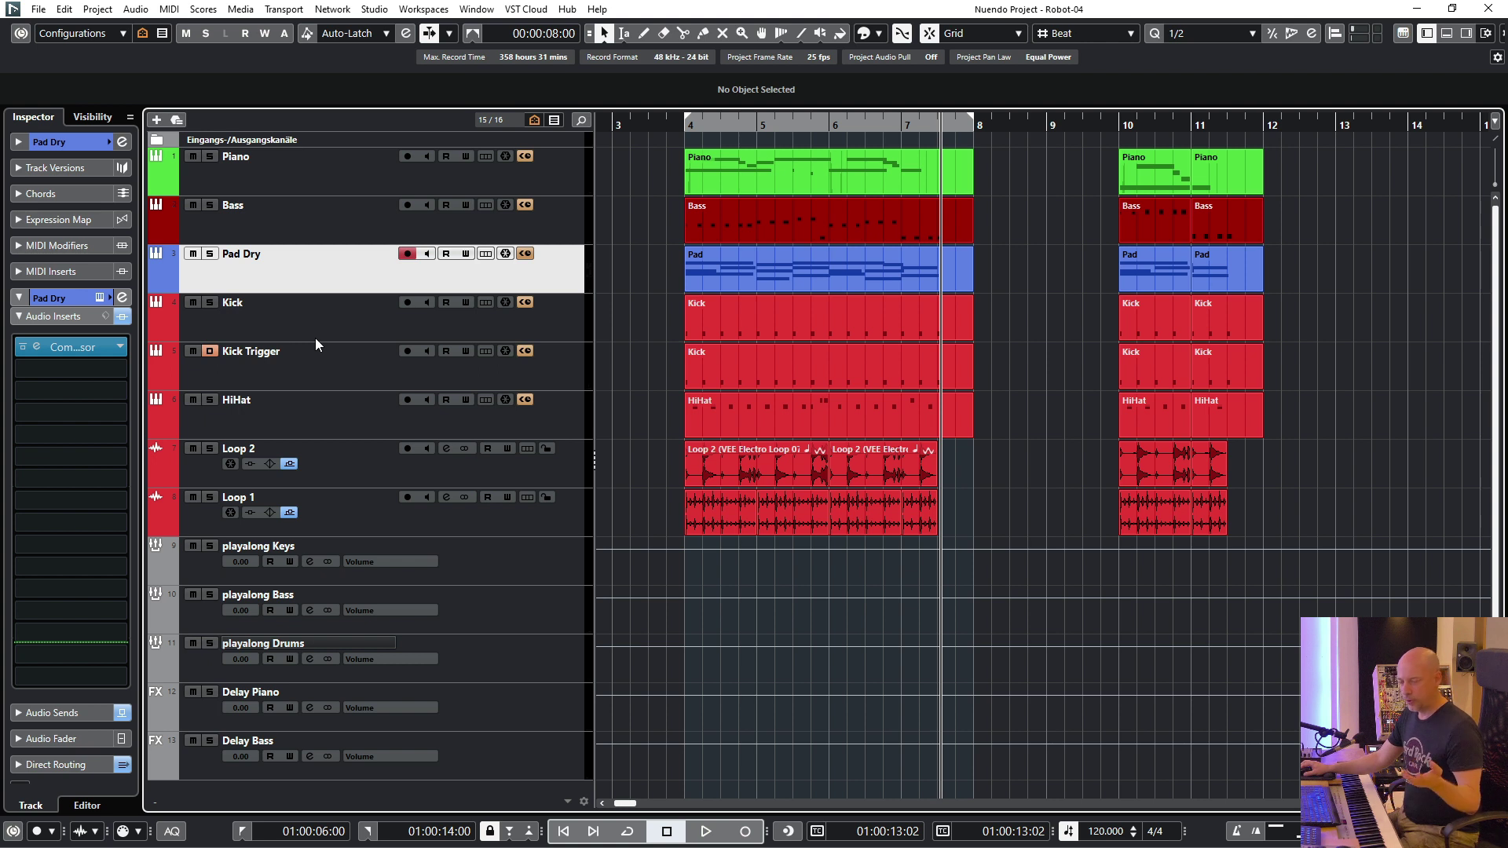
pyautogui.scroll(-1, 1008, 428)
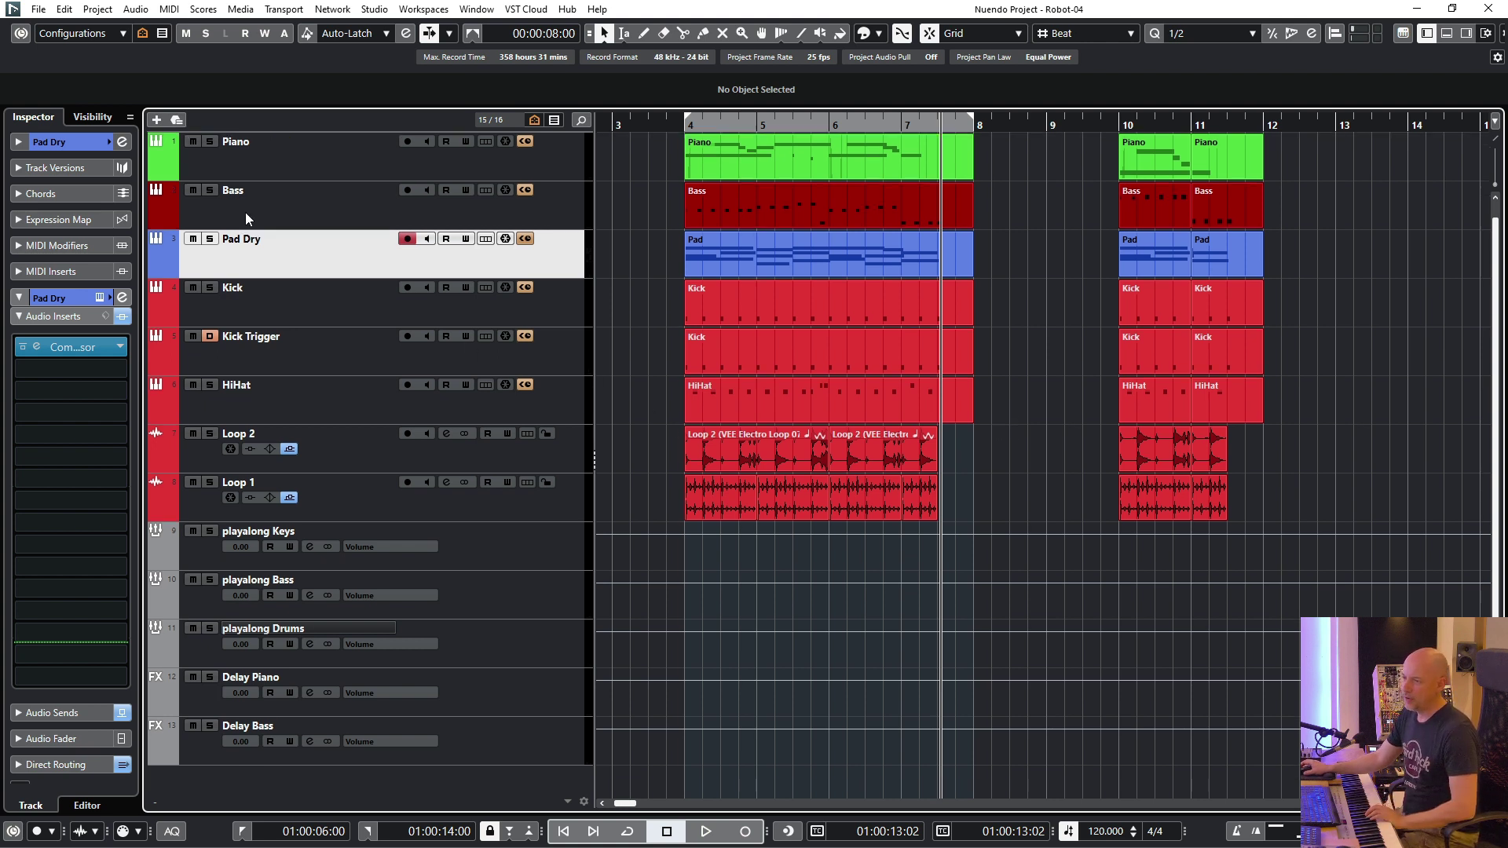
# - Open Export Audio Mixdown from the File menu and switch to Multiple channel export
pyautogui.click(38, 11)
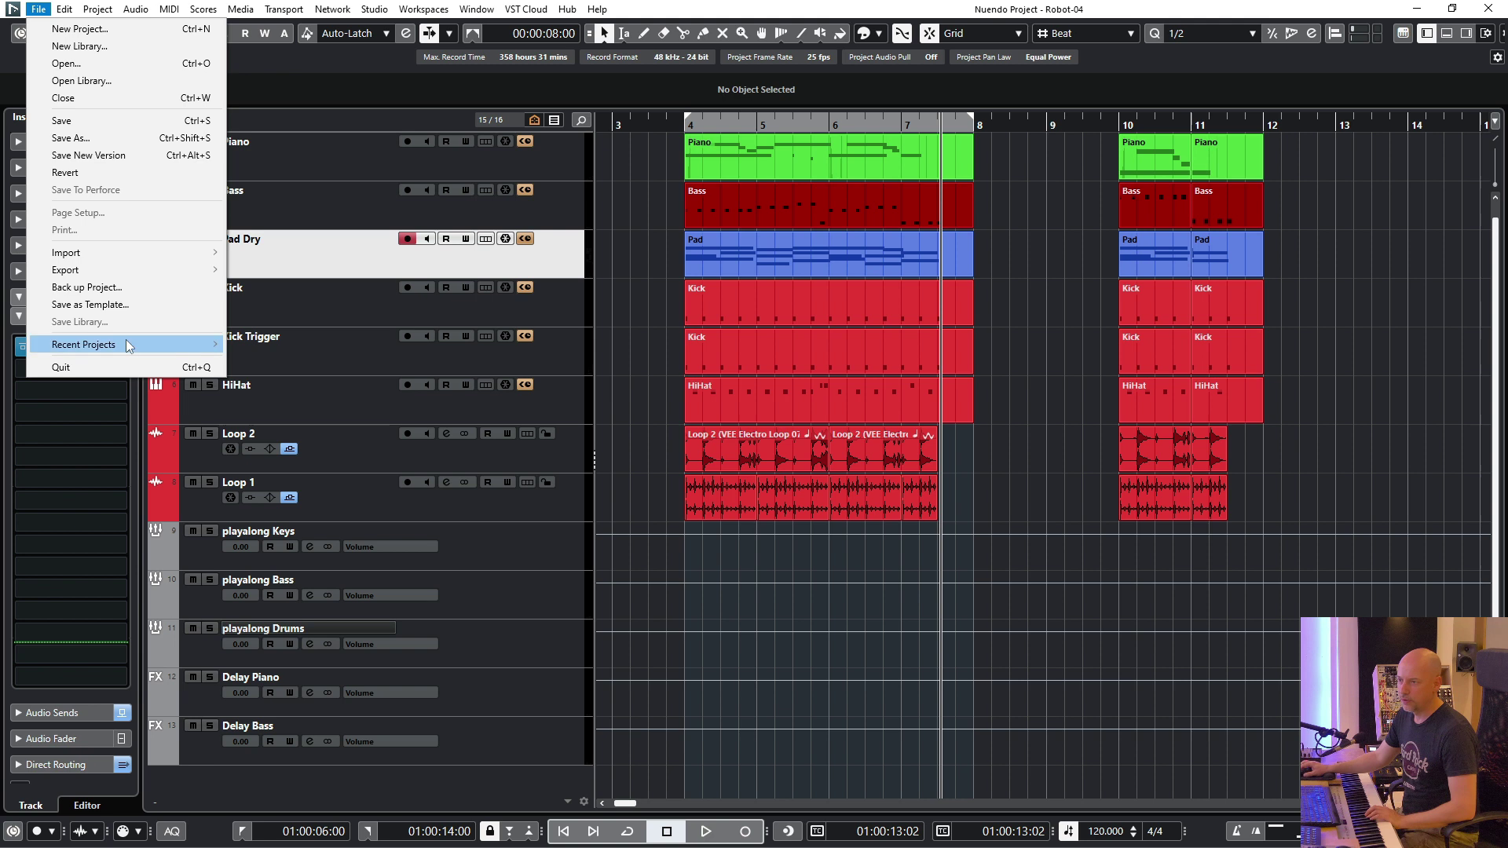
pyautogui.moveTo(143, 270)
pyautogui.click(320, 272)
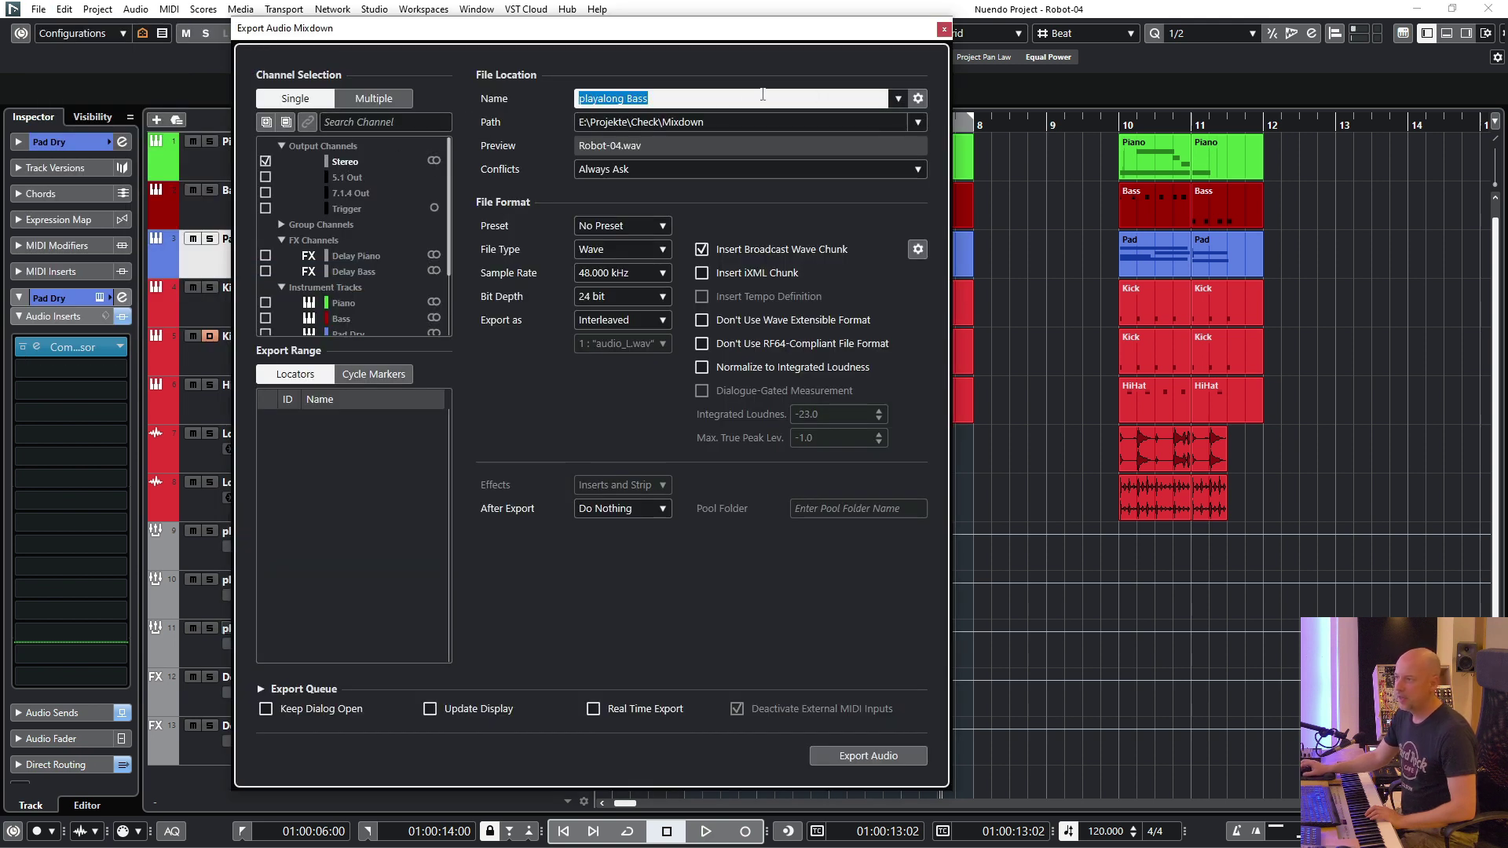
pyautogui.click(922, 100)
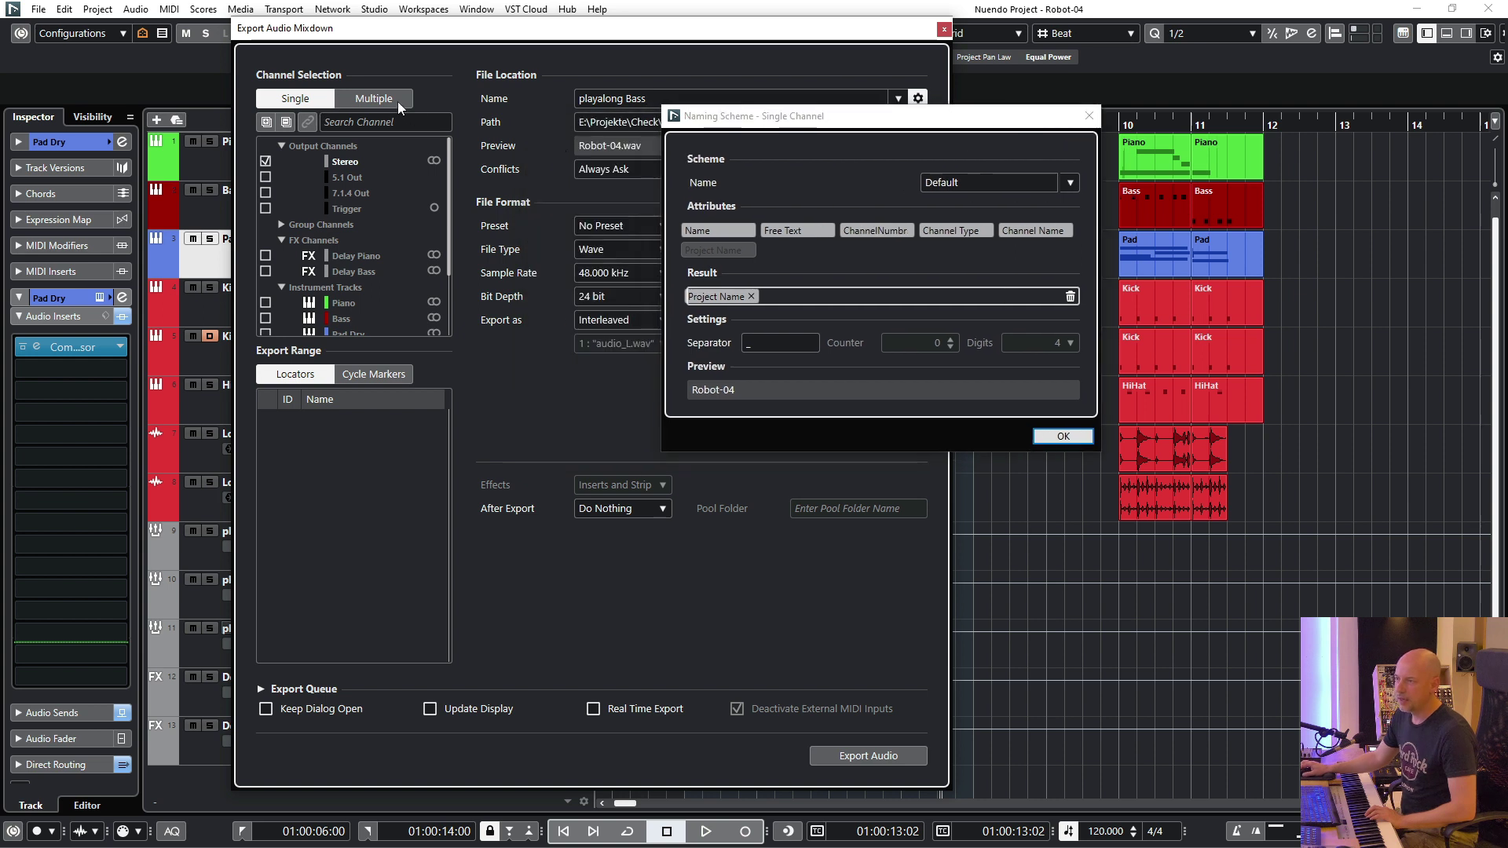
pyautogui.click(373, 98)
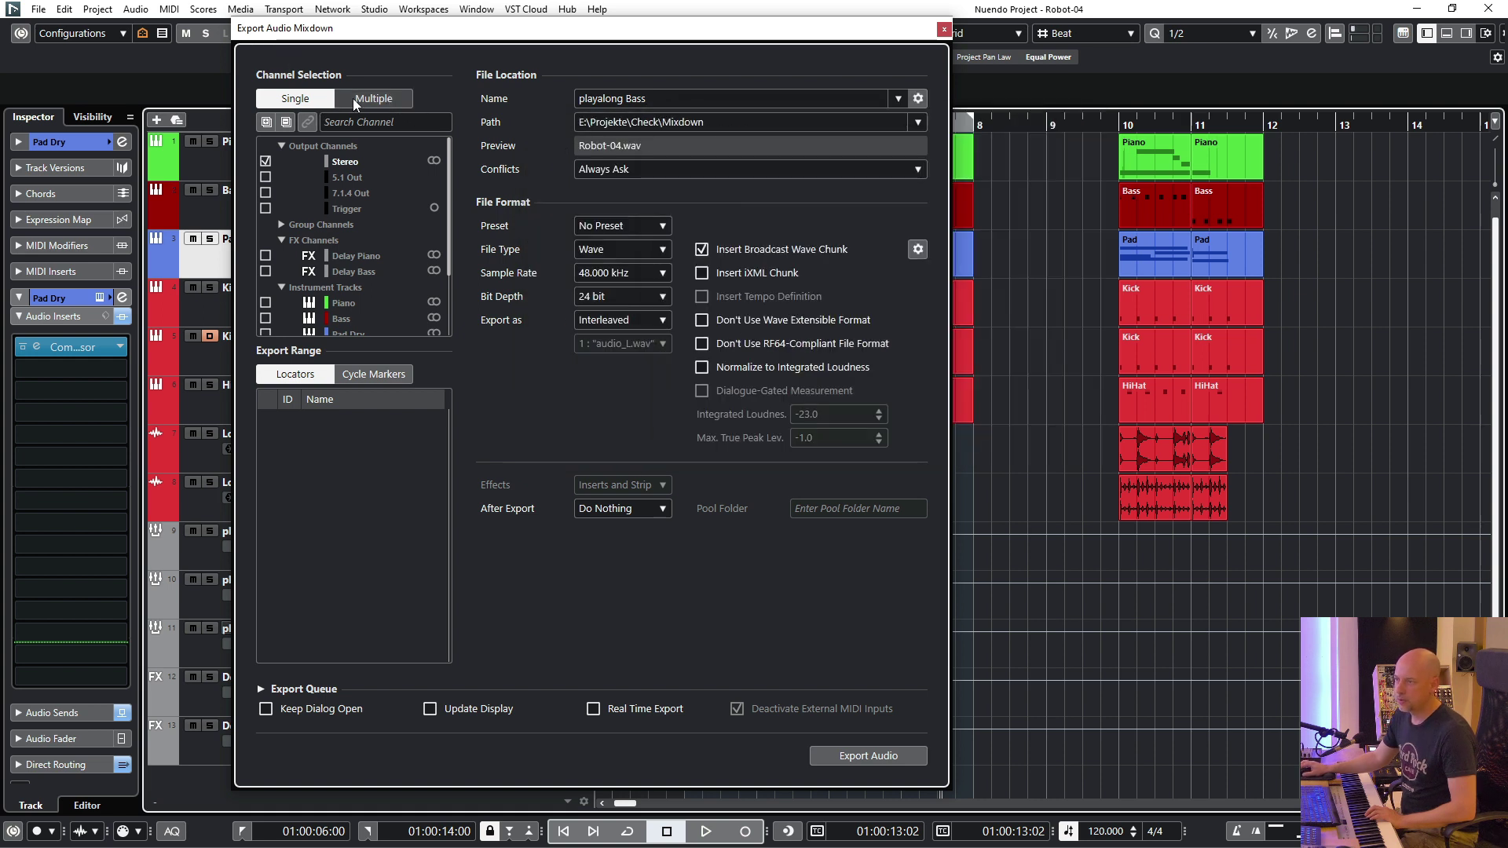
# - Tick the playalong Keys, Bass and Drums groups for export, leaving Pad Dry unticked
pyautogui.scroll(-3, 301, 225)
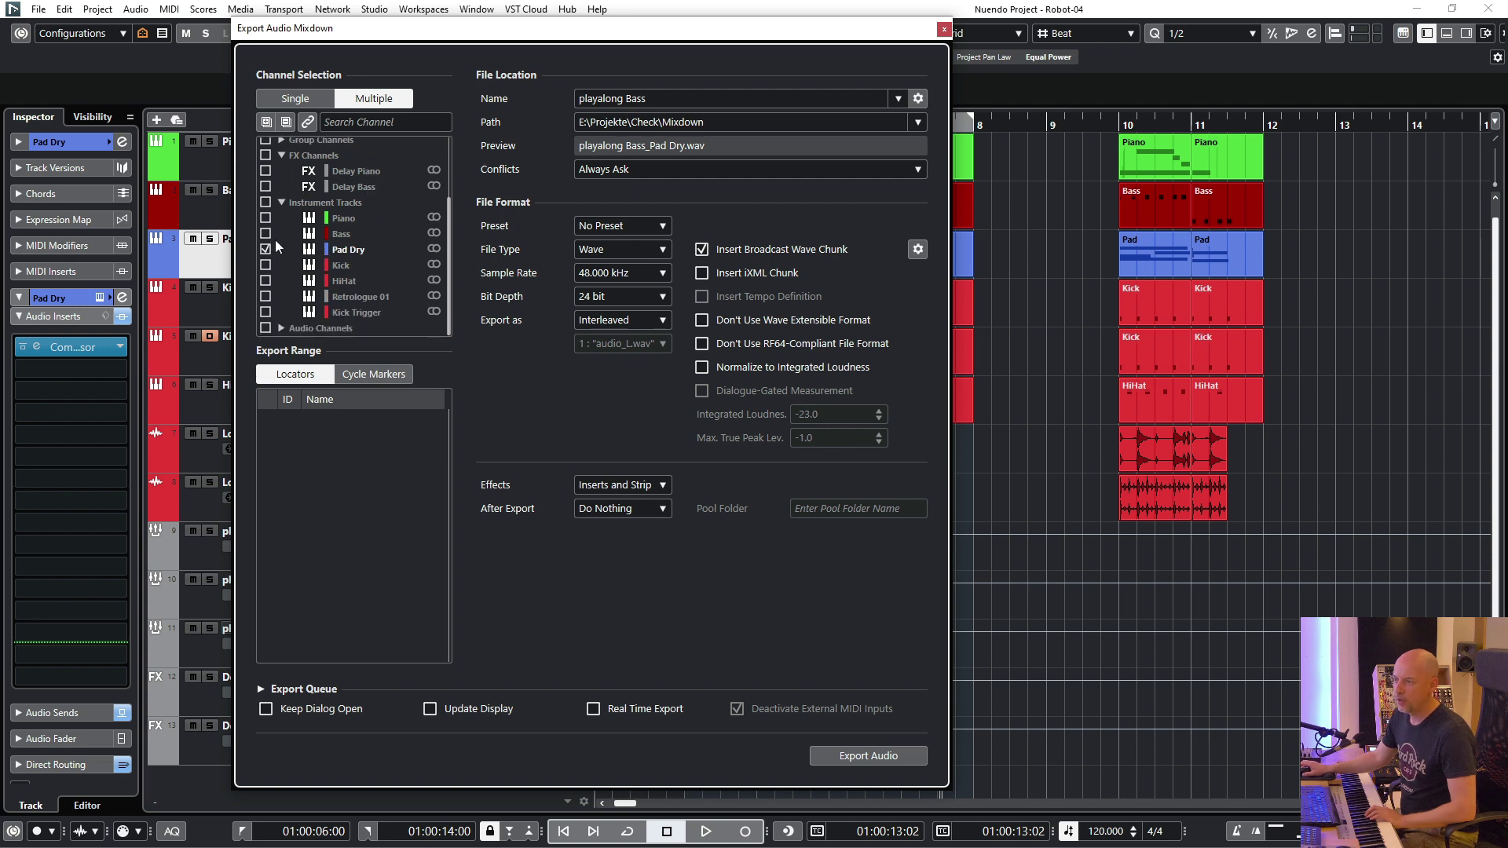
pyautogui.scroll(1, 277, 247)
pyautogui.click(280, 179)
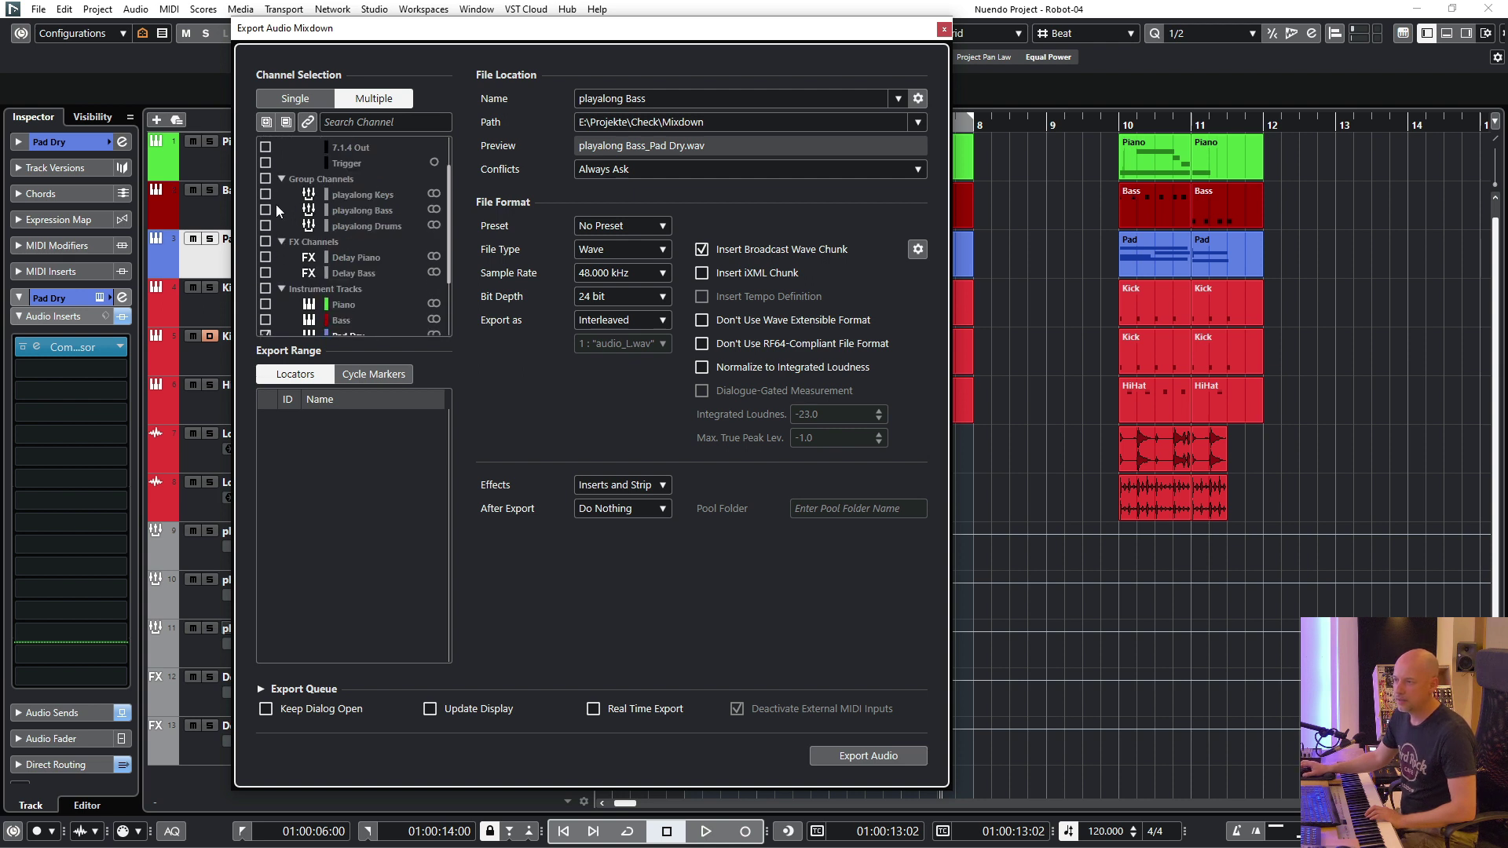
pyautogui.click(265, 194)
pyautogui.click(265, 210)
pyautogui.click(266, 225)
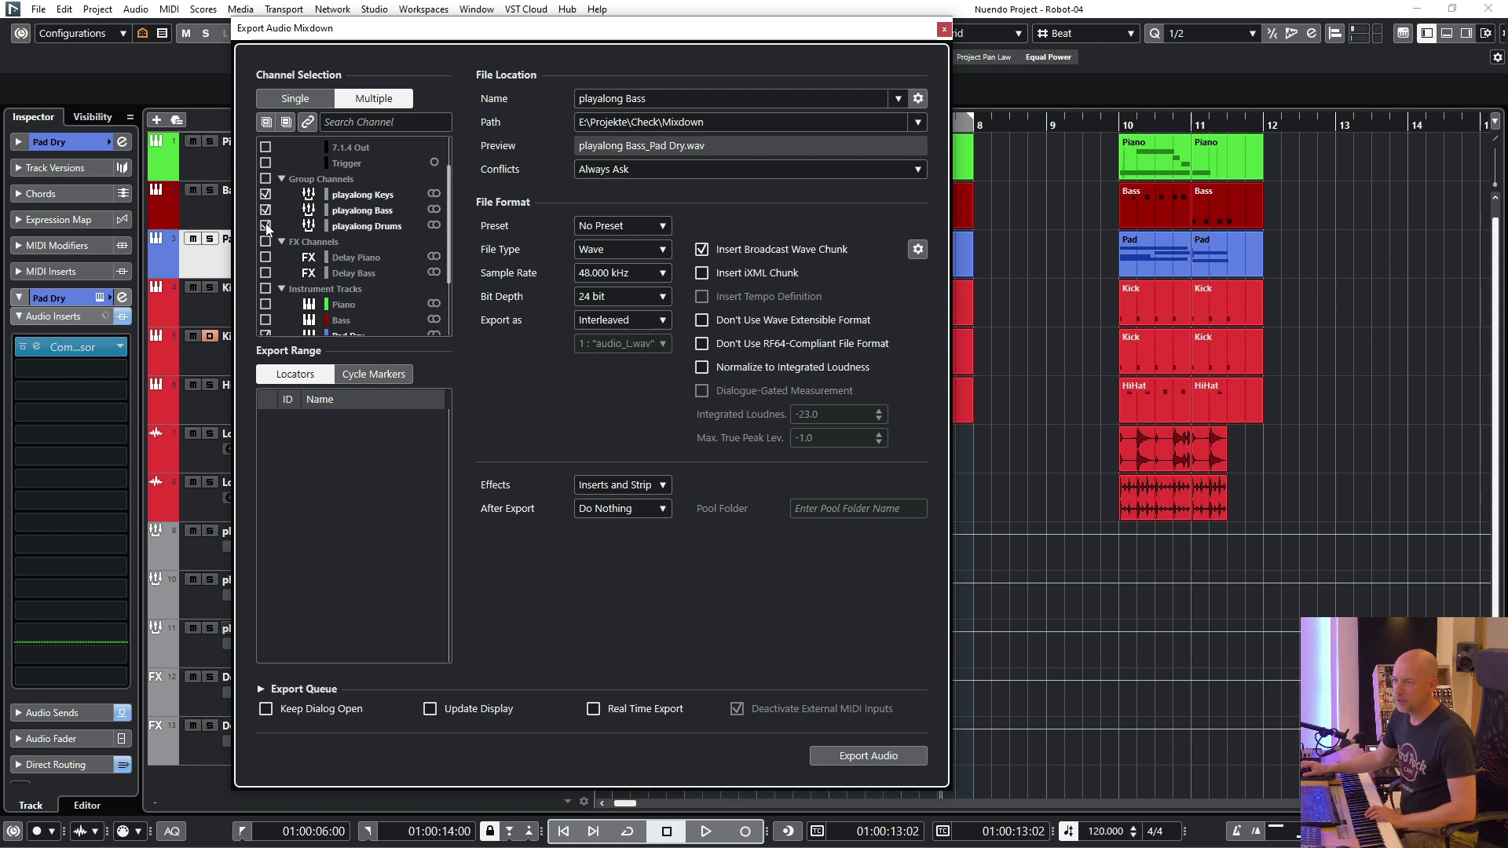
pyautogui.scroll(-3, 269, 227)
pyautogui.click(267, 226)
pyautogui.scroll(1, 275, 225)
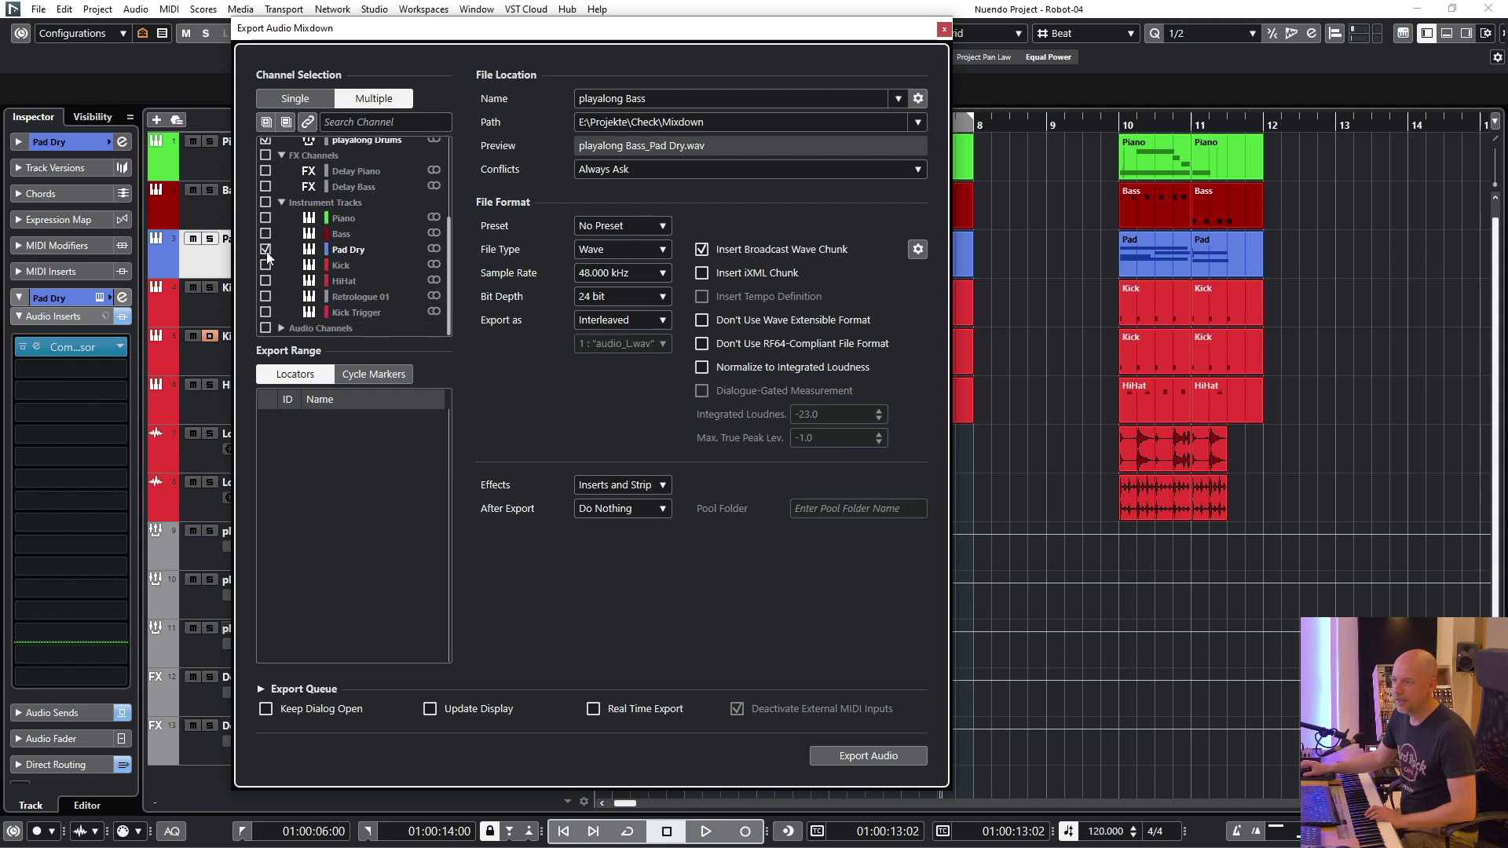
pyautogui.click(267, 250)
pyautogui.scroll(2, 269, 252)
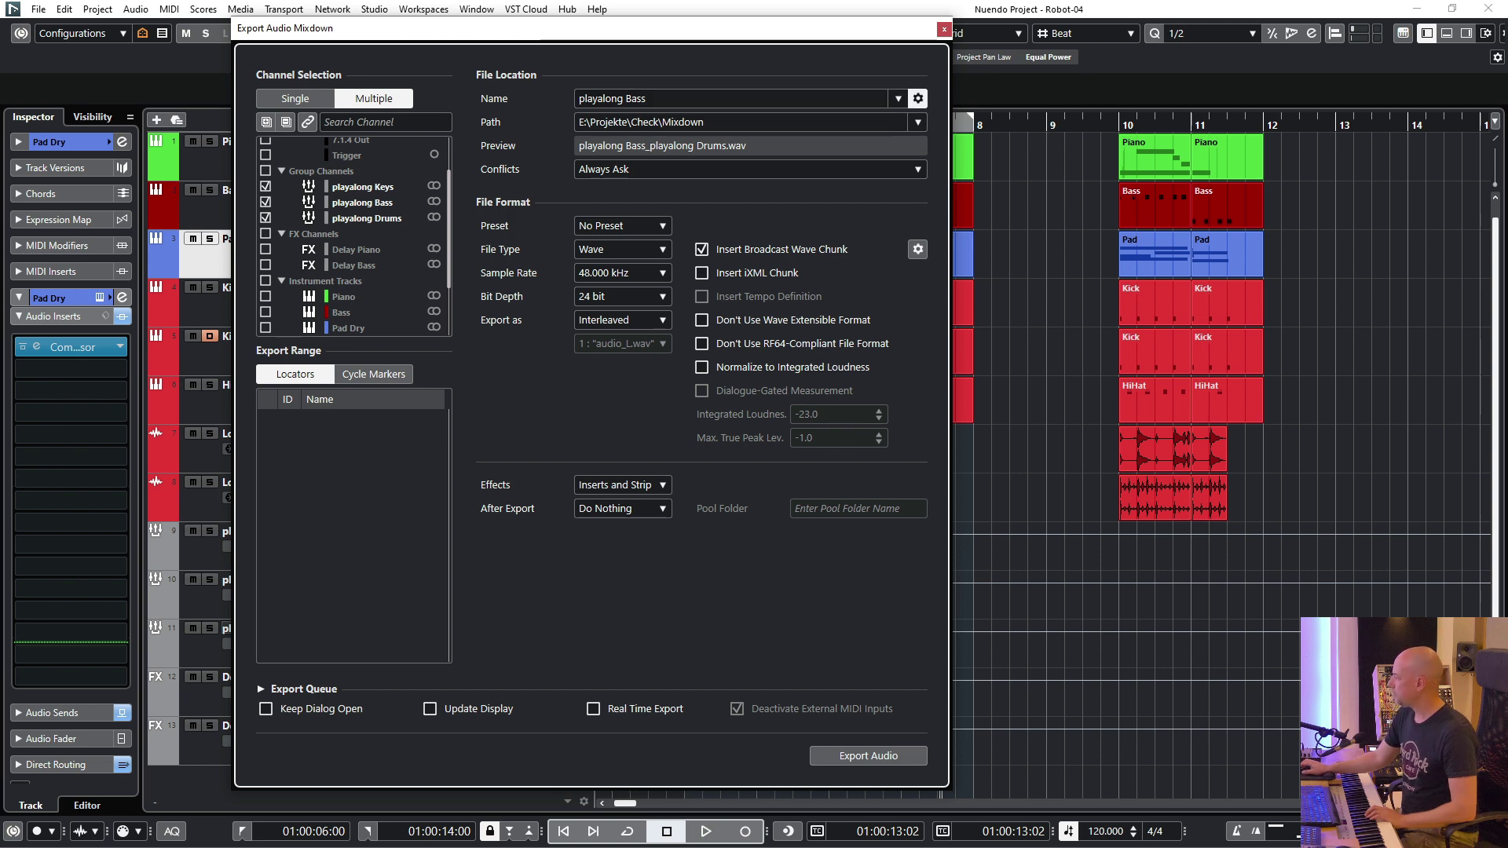
# - Set the export naming scheme to Project Name + ChannelName
pyautogui.click(918, 98)
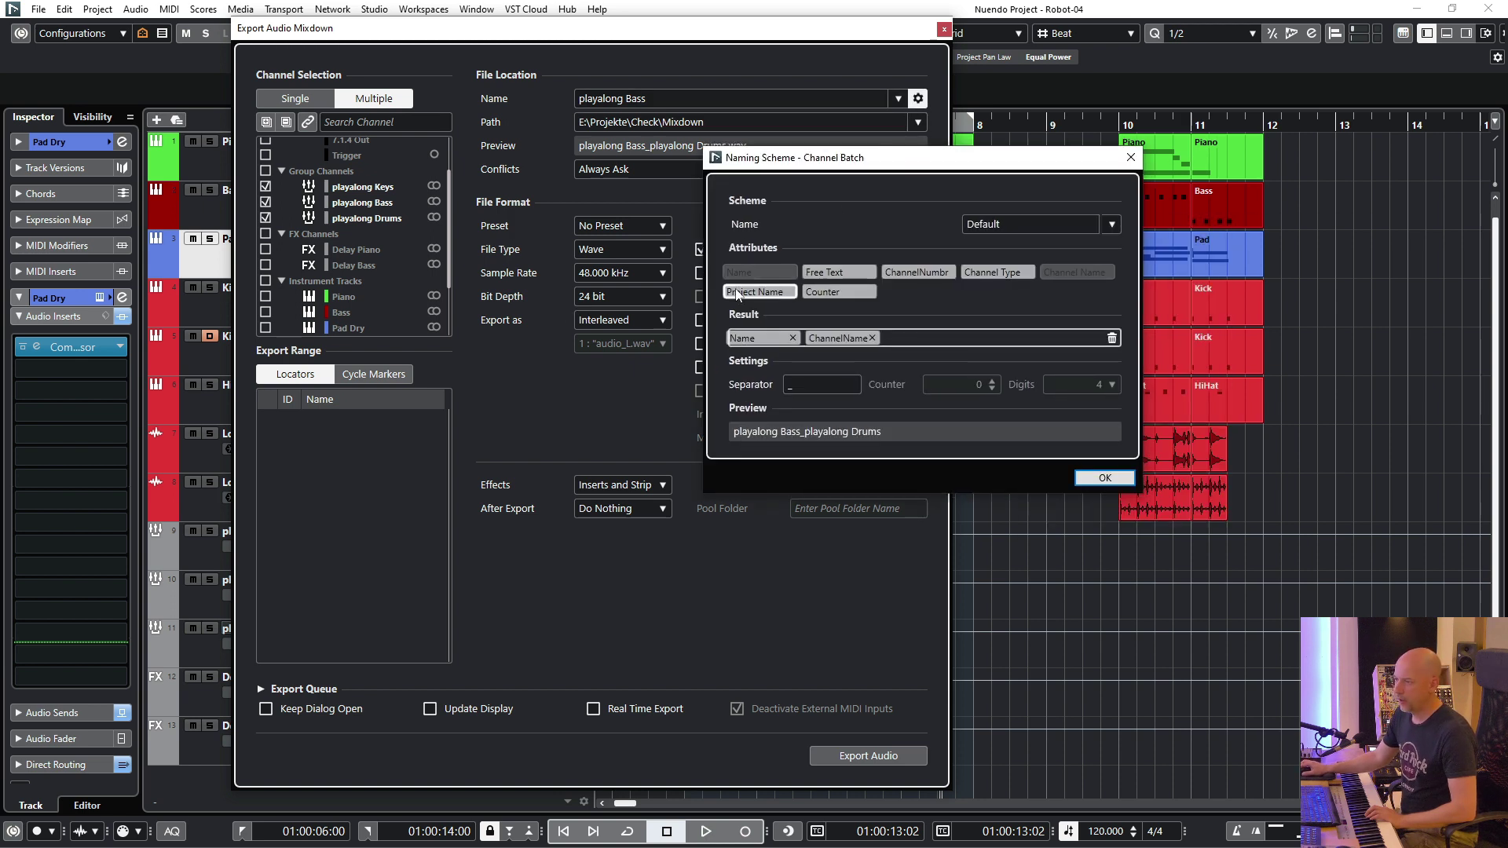
pyautogui.moveTo(737, 293); pyautogui.dragTo(739, 340)
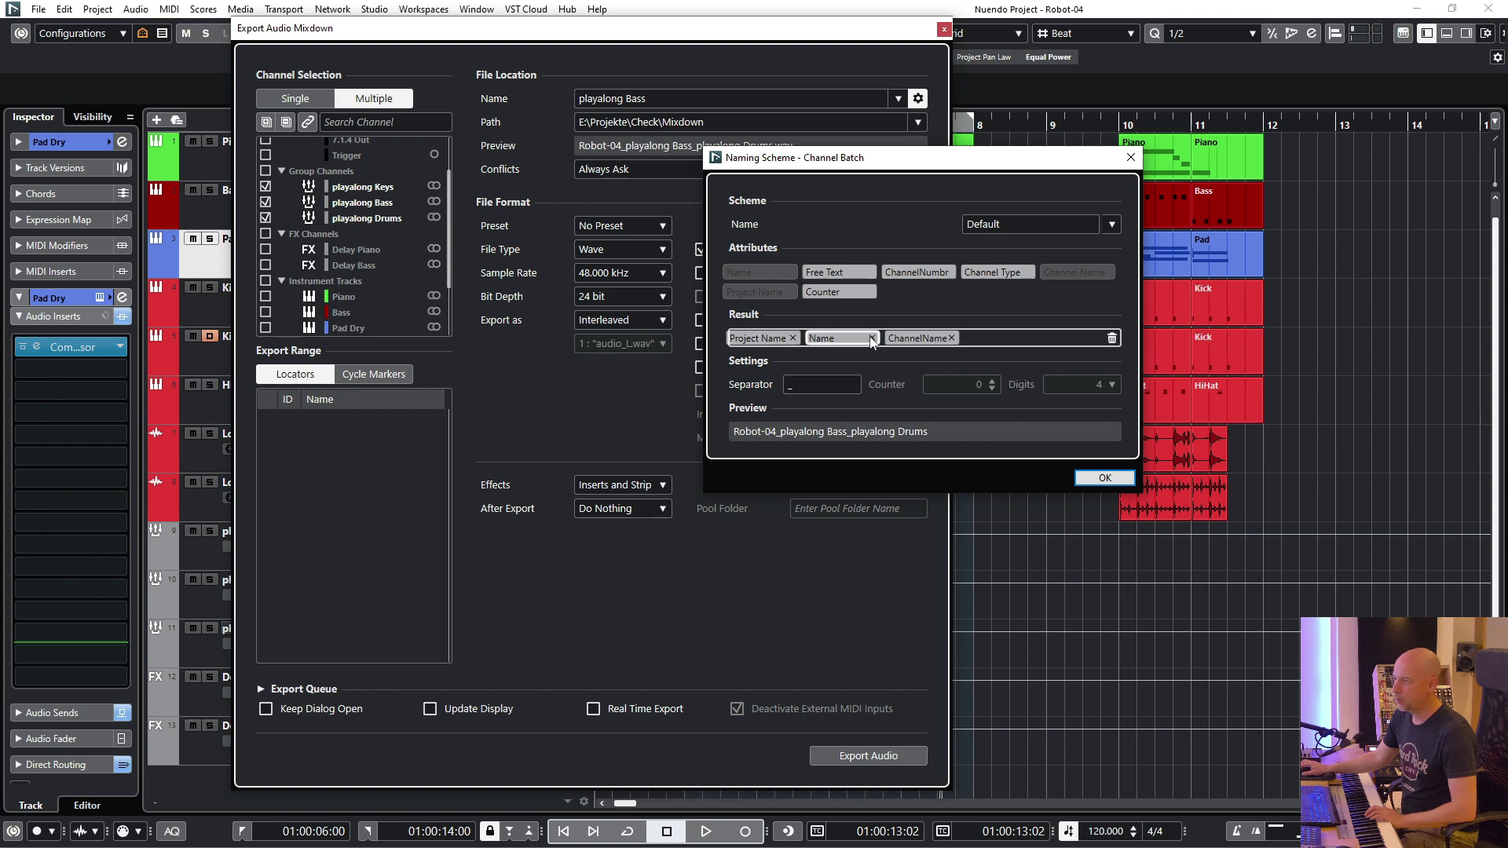
pyautogui.click(872, 337)
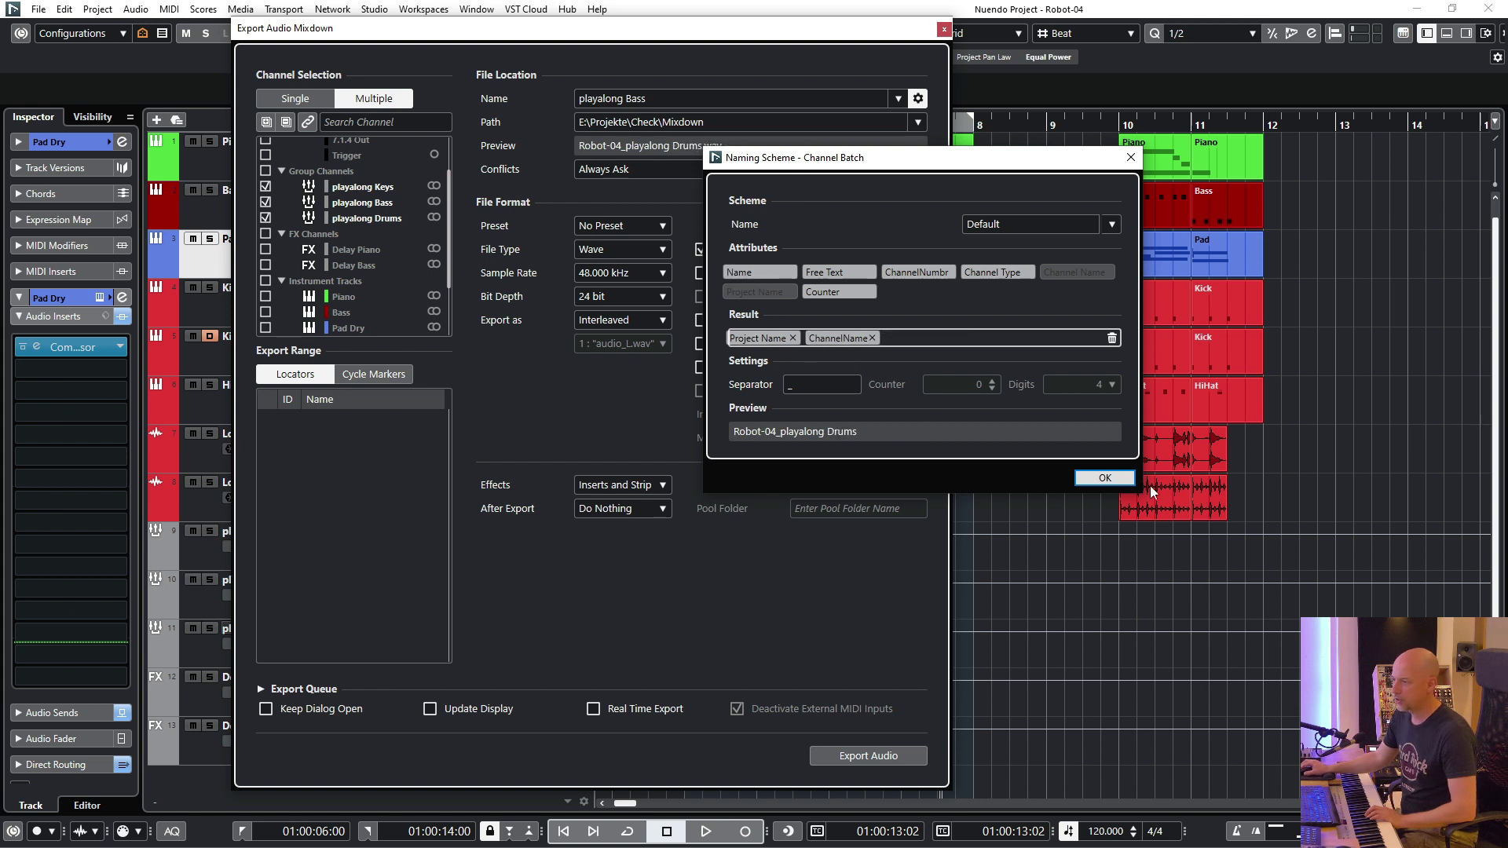
pyautogui.click(1105, 478)
# - Set After Export to Create Audio Track, export the three stems, and play them back
pyautogui.click(598, 510)
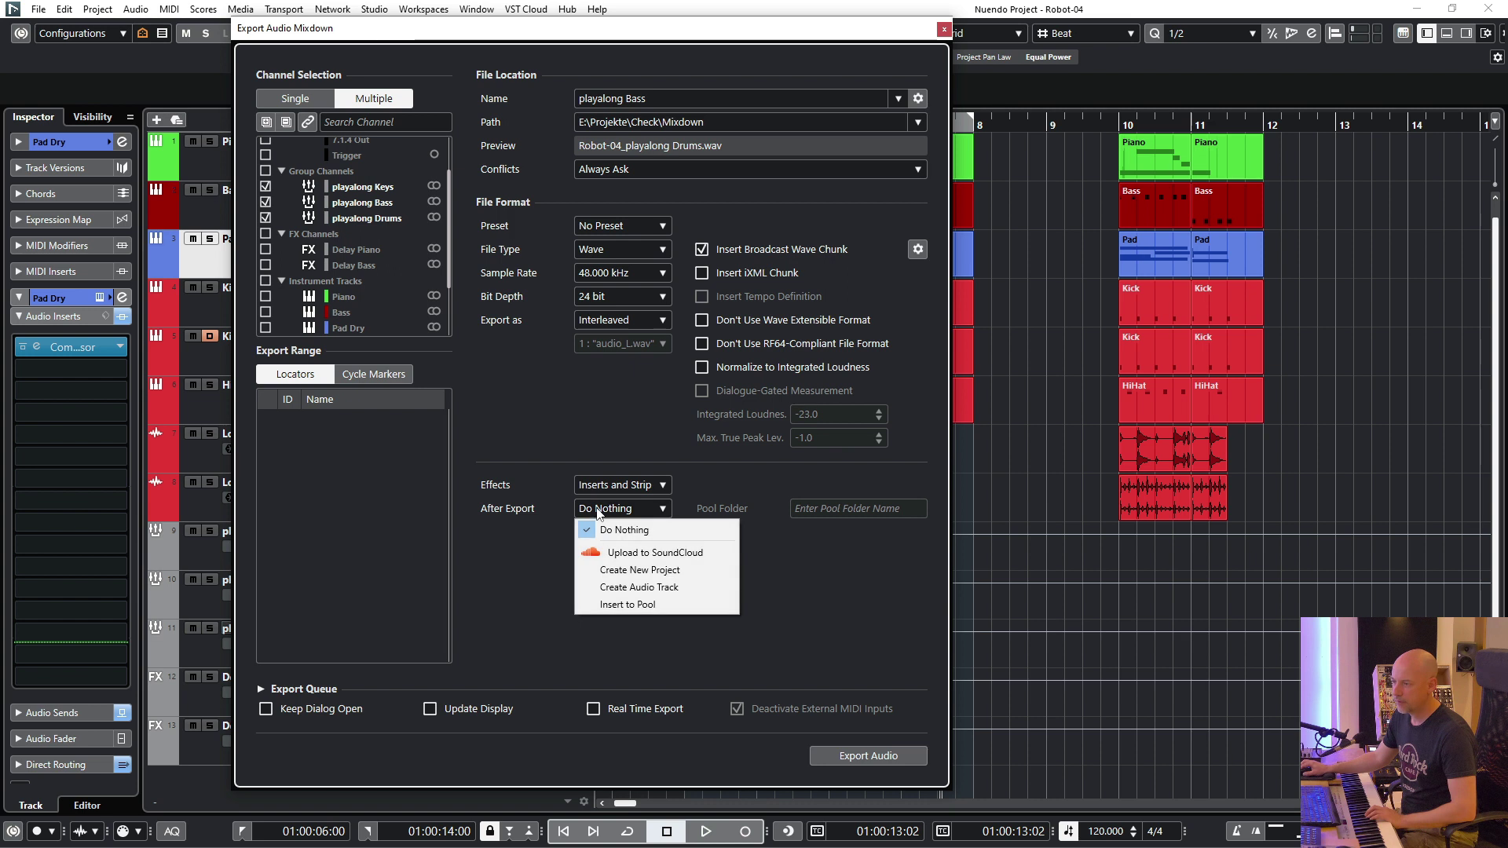
pyautogui.click(629, 587)
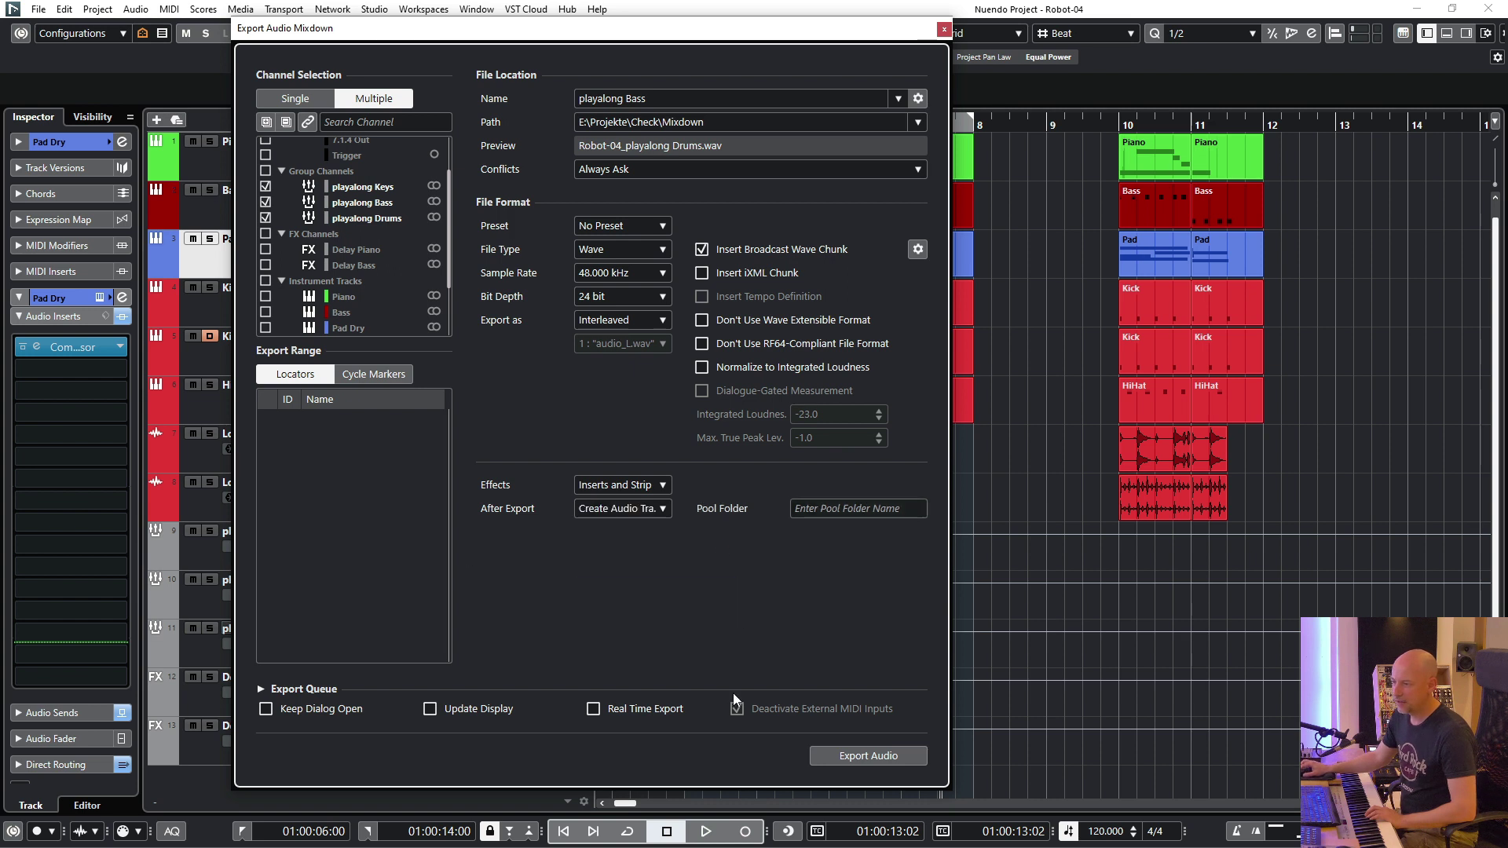
pyautogui.click(881, 757)
pyautogui.press('space')
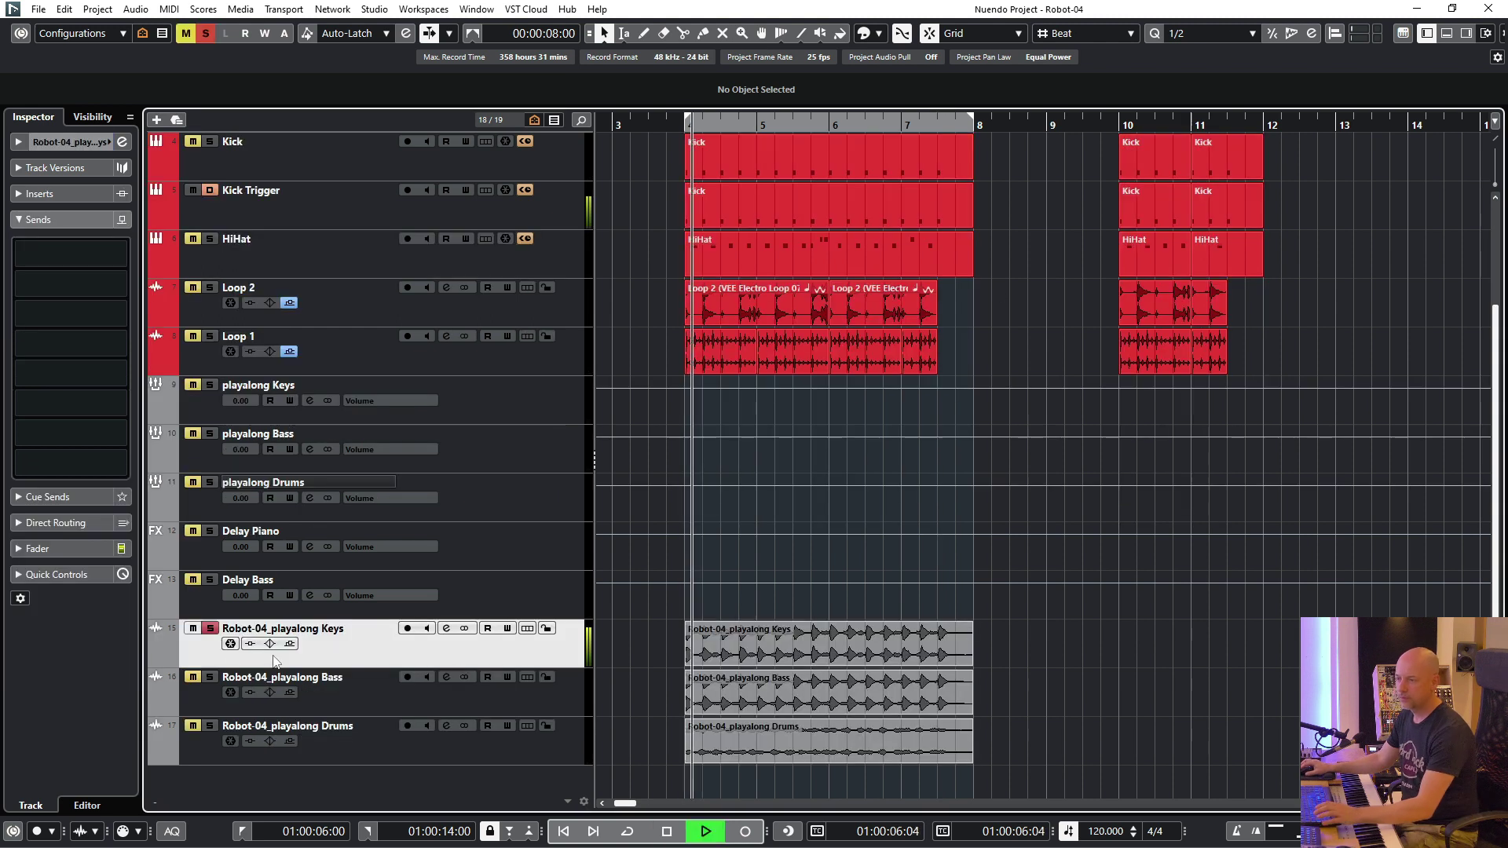
# - Select the events from bar 4 and export the stereo mixdown as Robot-05
pyautogui.keyDown('ctrl'); pyautogui.click(208, 725); pyautogui.keyUp('ctrl')
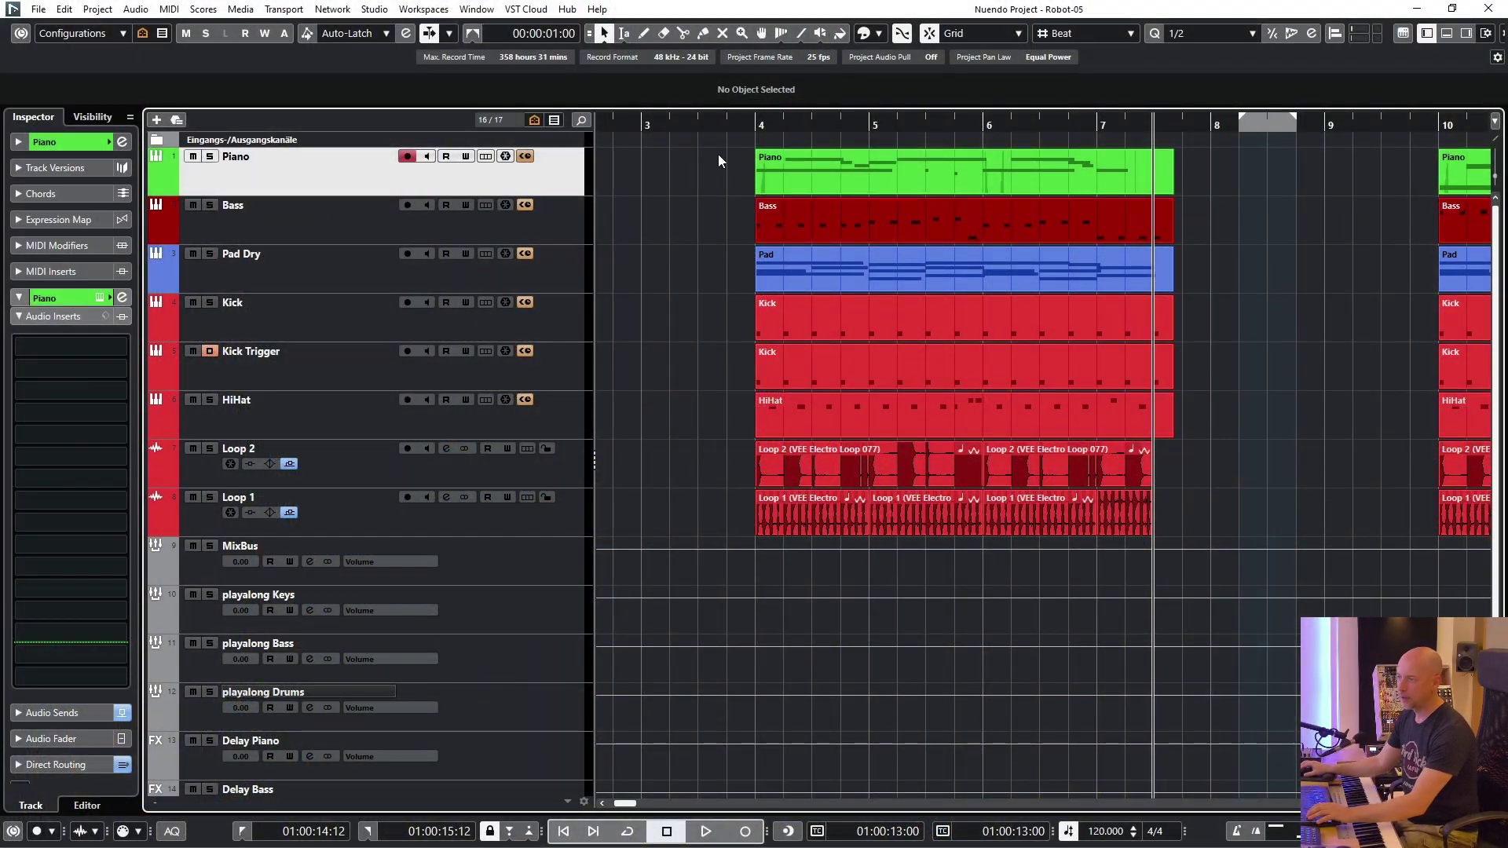
pyautogui.moveTo(718, 154); pyautogui.dragTo(1295, 511)
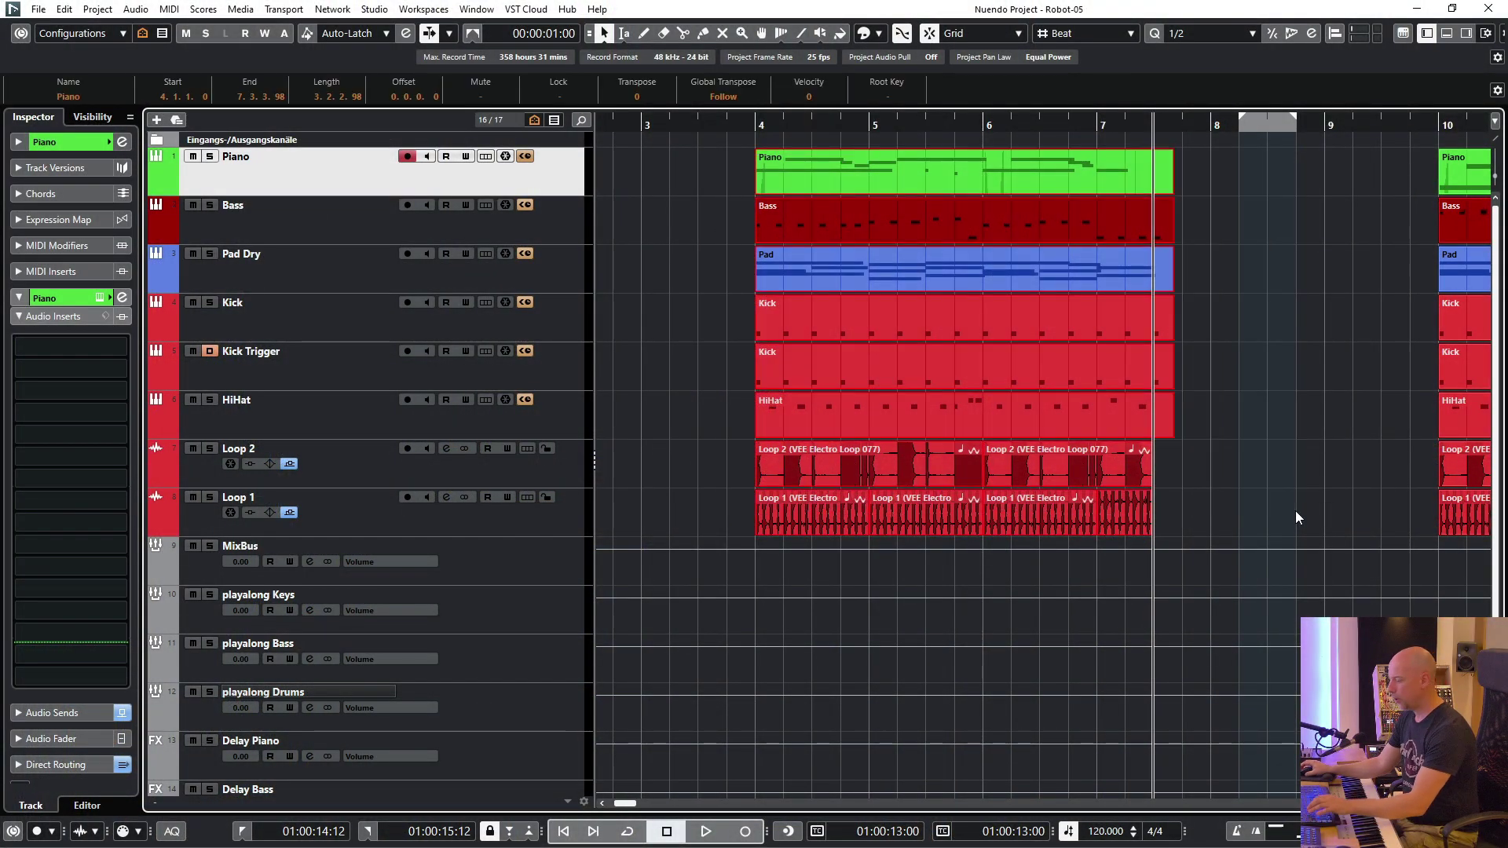
pyautogui.click(39, 9)
pyautogui.moveTo(49, 8)
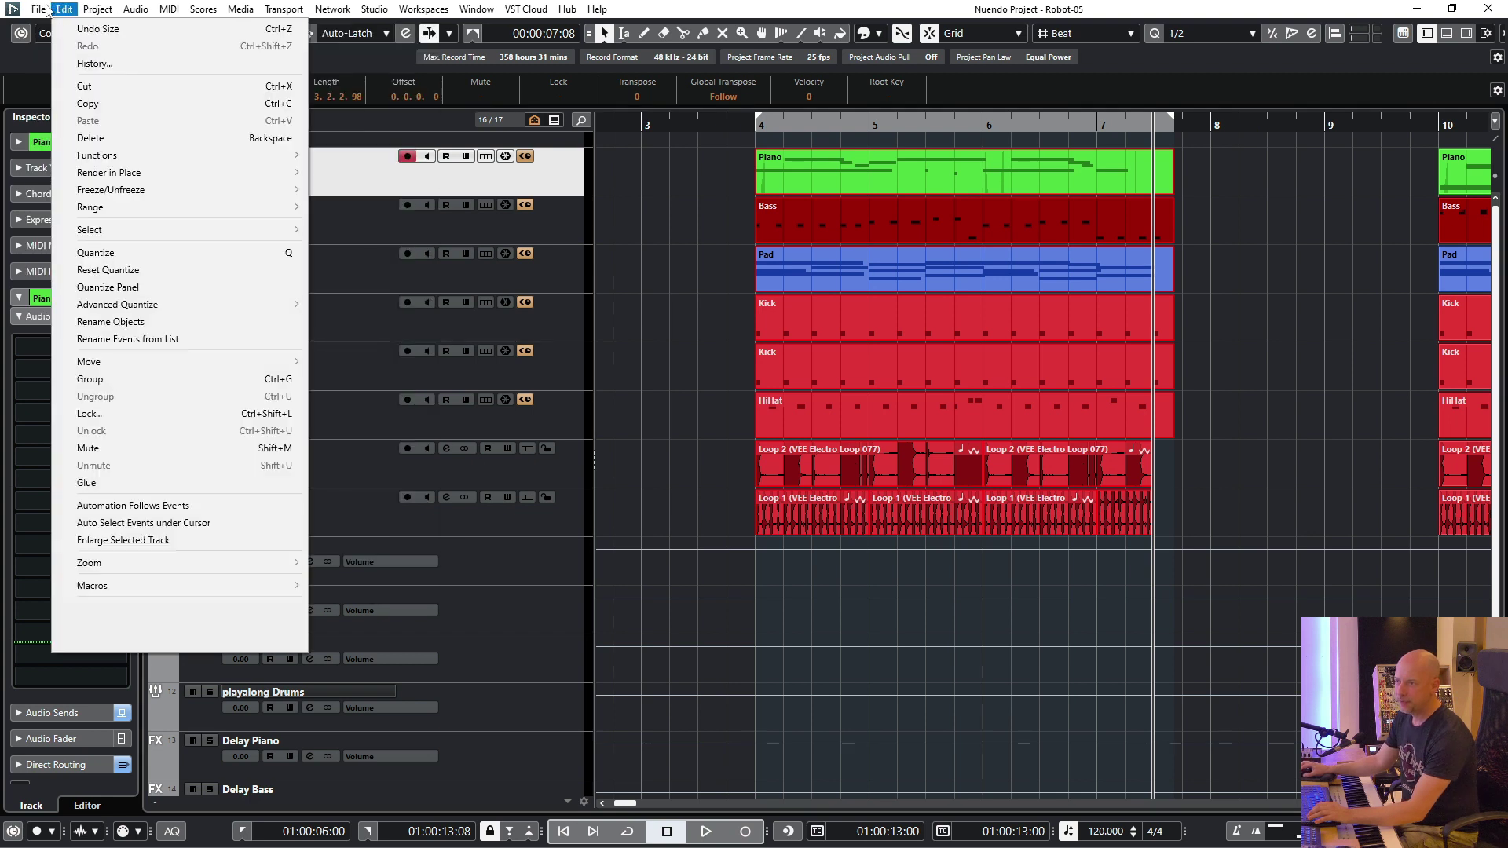
pyautogui.moveTo(98, 271)
pyautogui.click(247, 271)
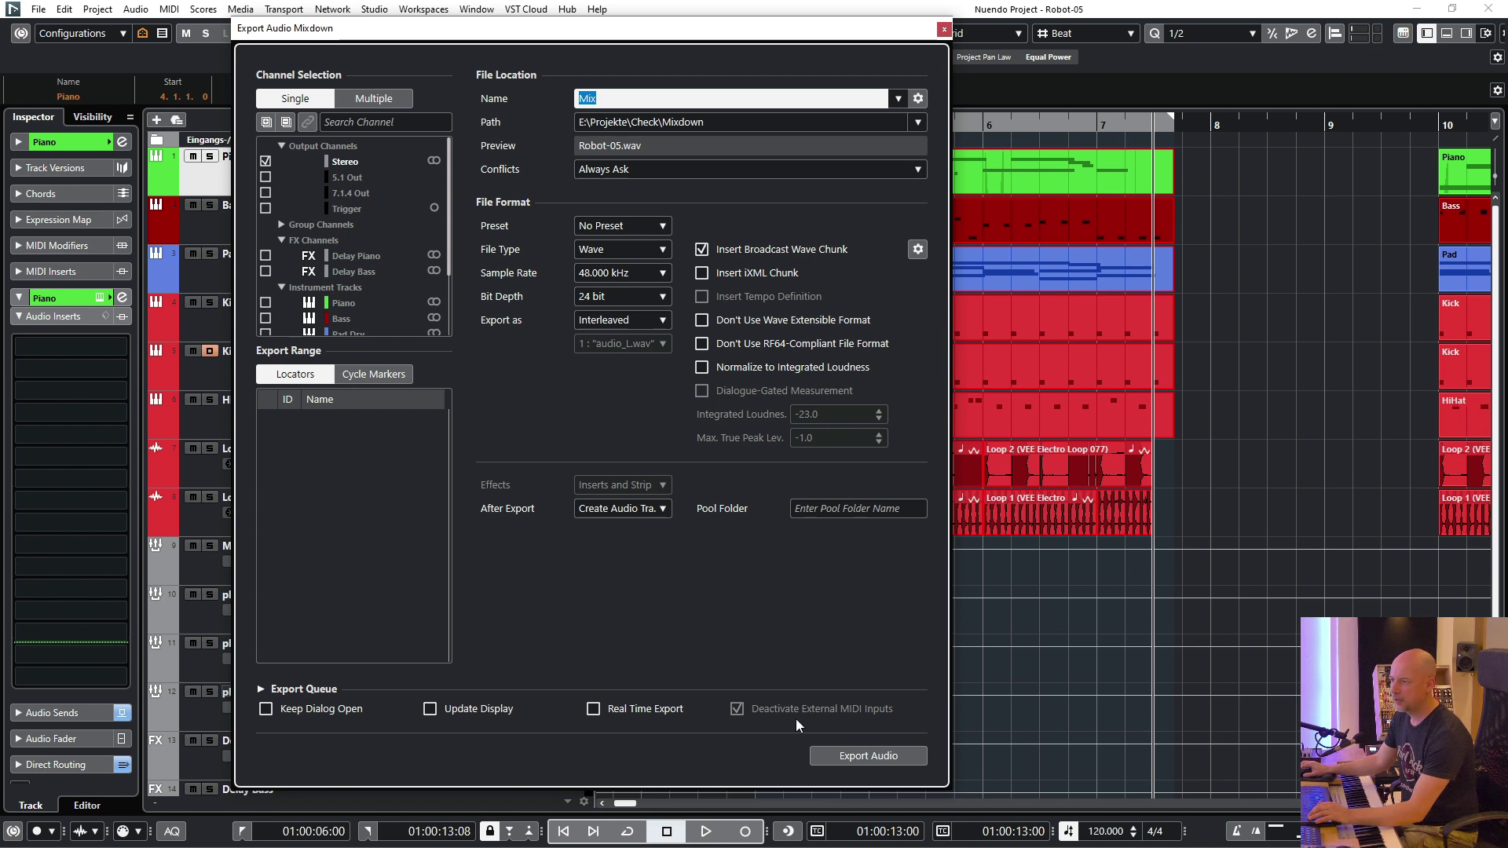
pyautogui.click(850, 761)
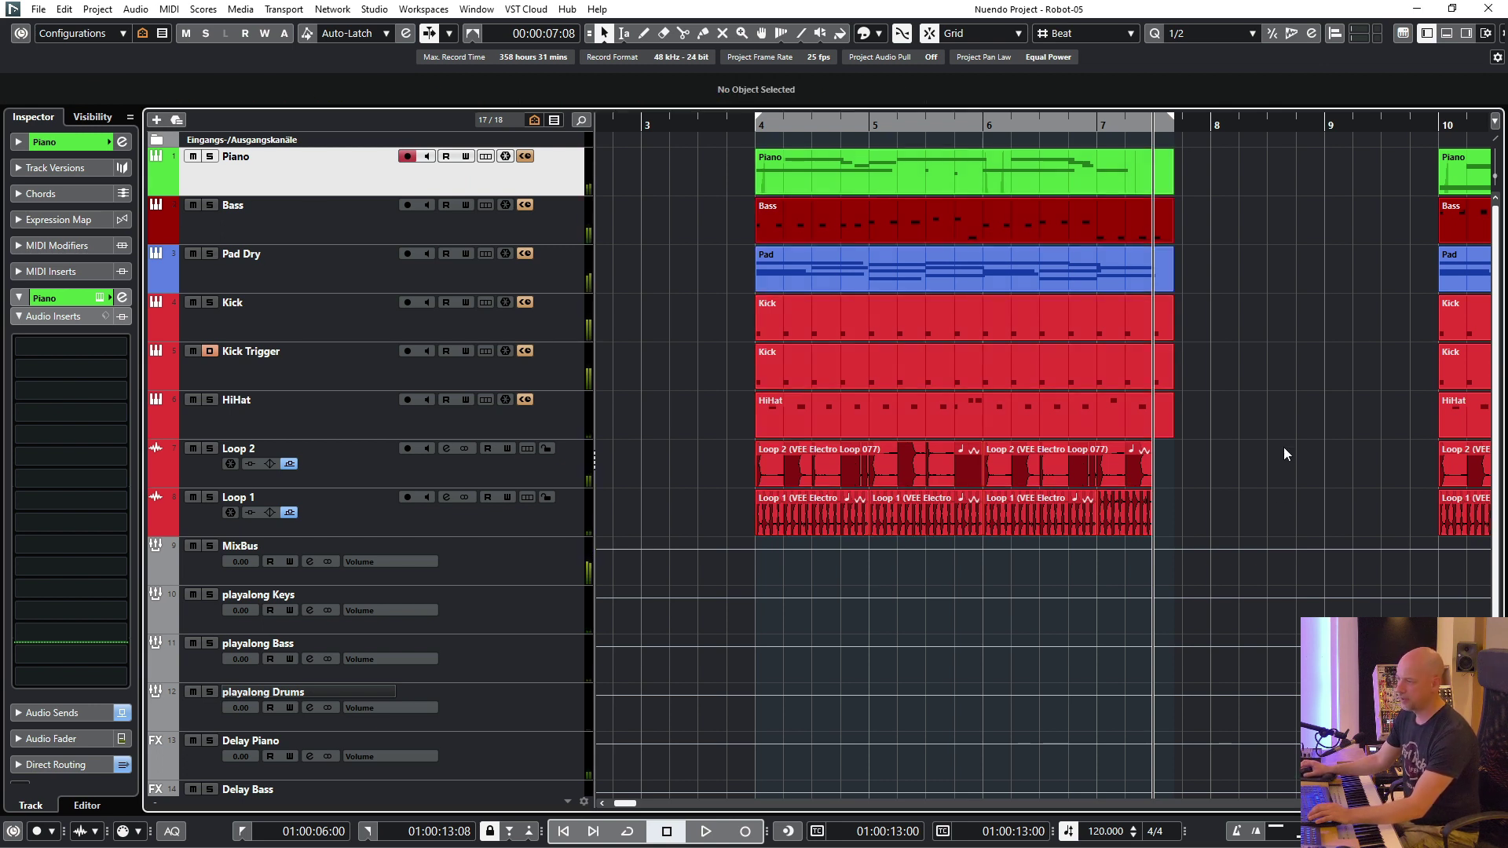
# - Select the new Robot-05 mix track, solo it, and start playback
pyautogui.click(348, 759)
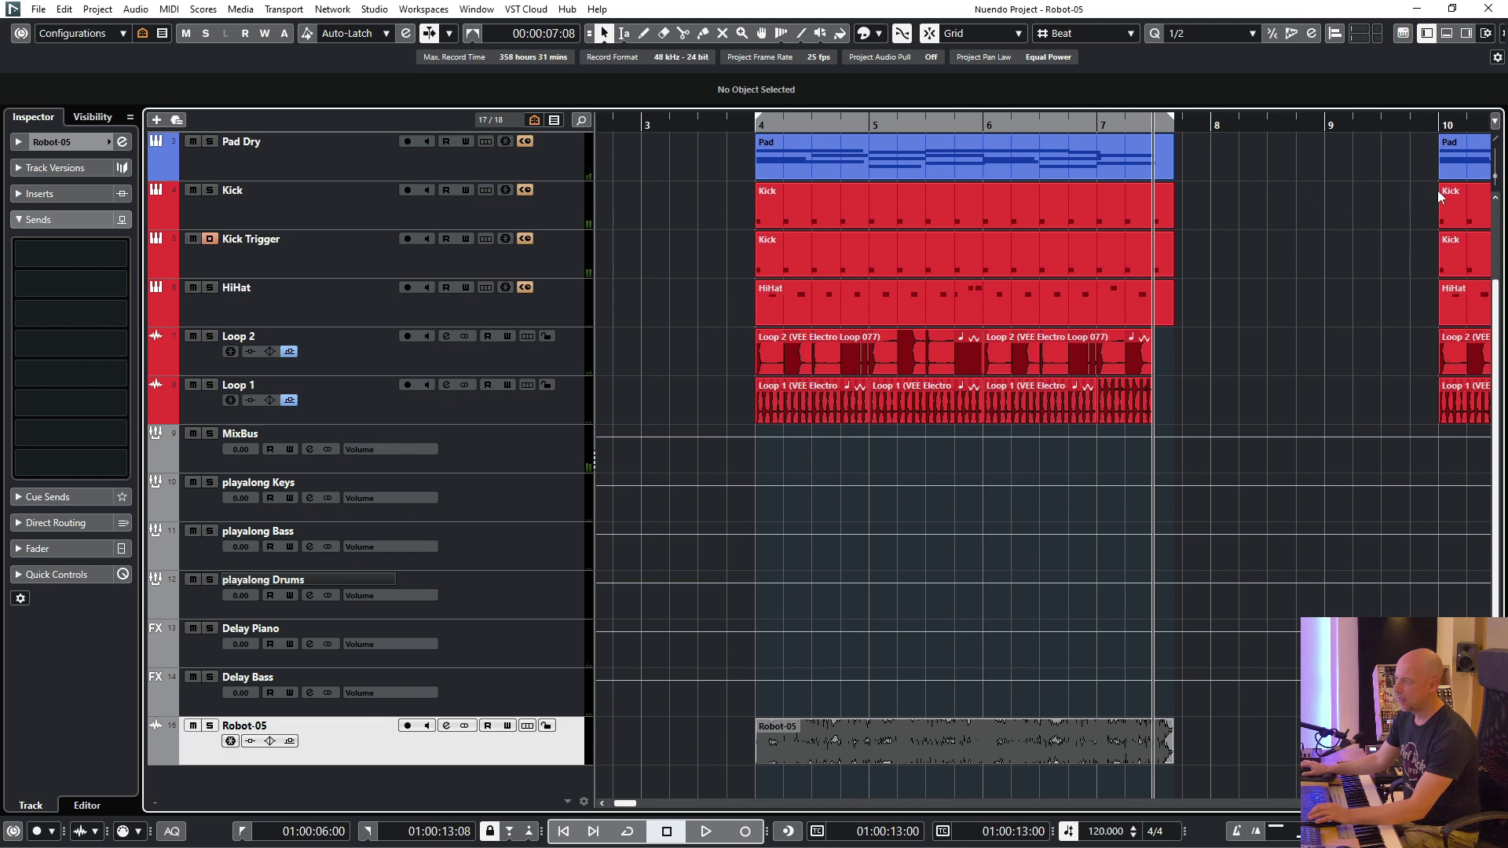
pyautogui.moveTo(1495, 175); pyautogui.dragTo(1495, 182)
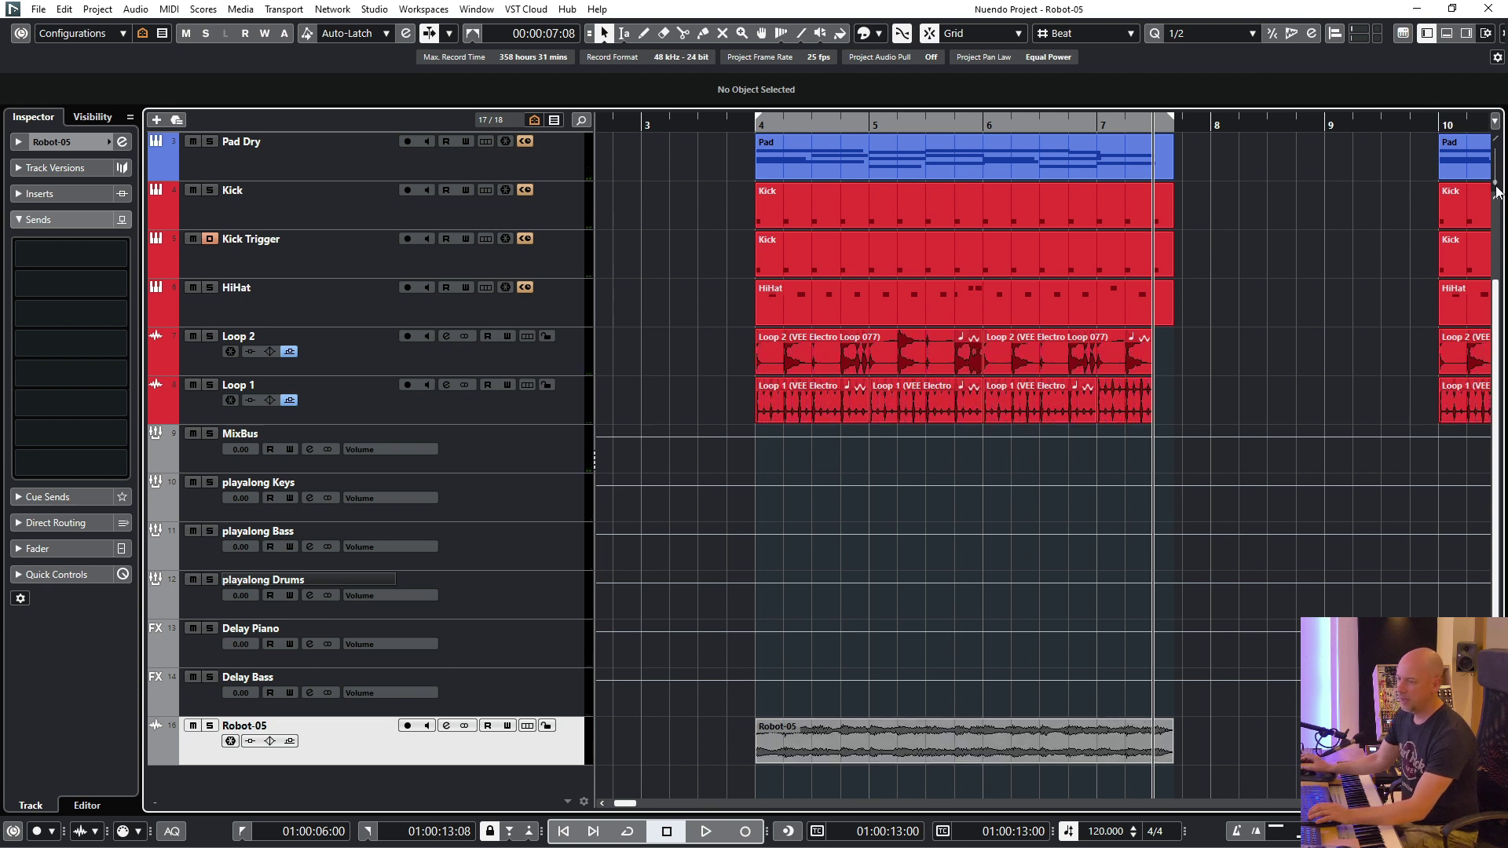
pyautogui.press('s')
pyautogui.press('space')
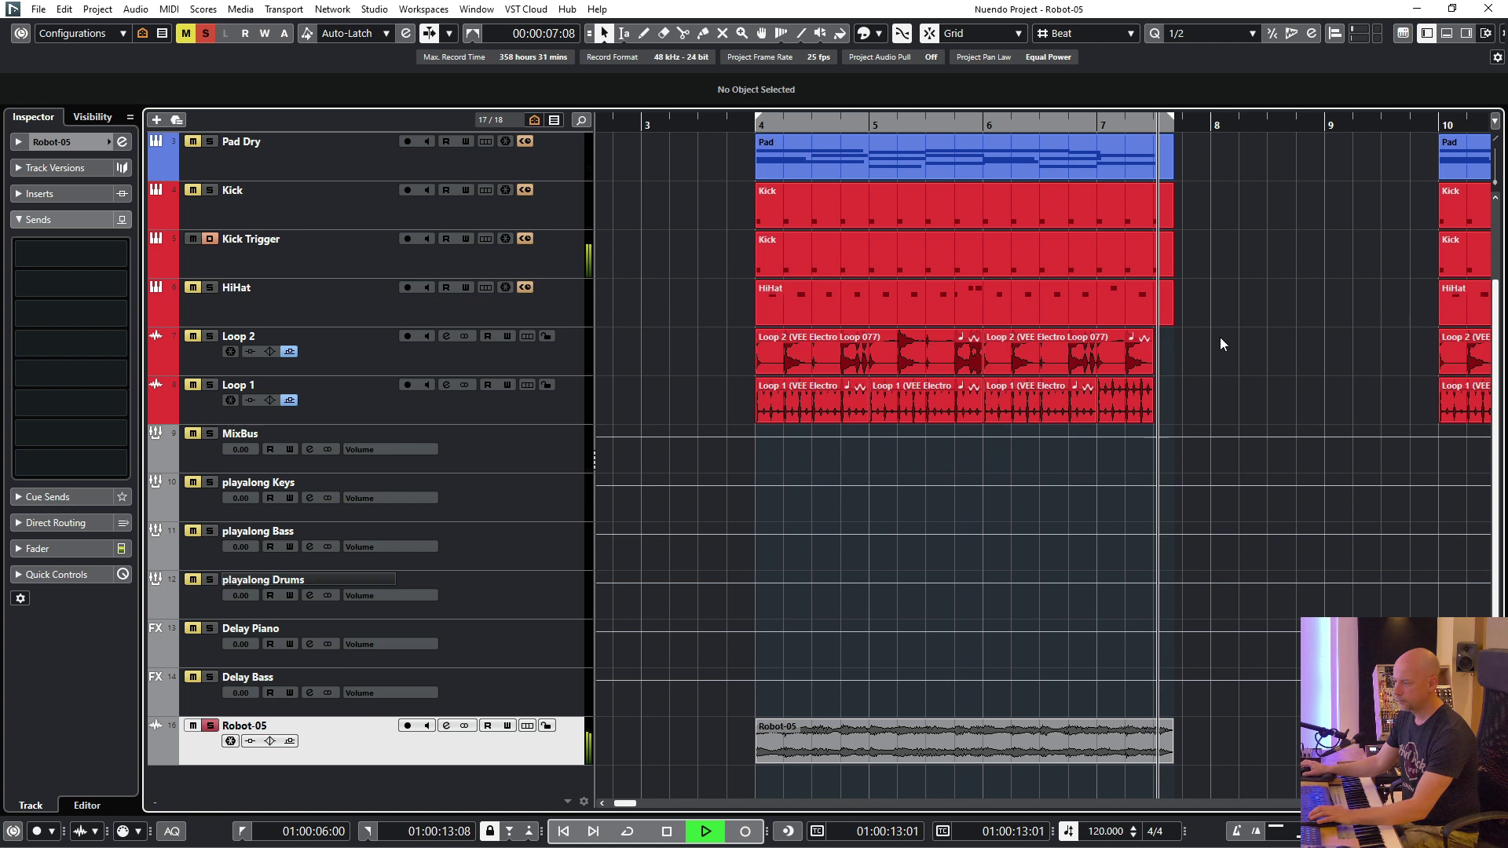
# - Stop playback and place the playhead back at bar 7
pyautogui.press('space')
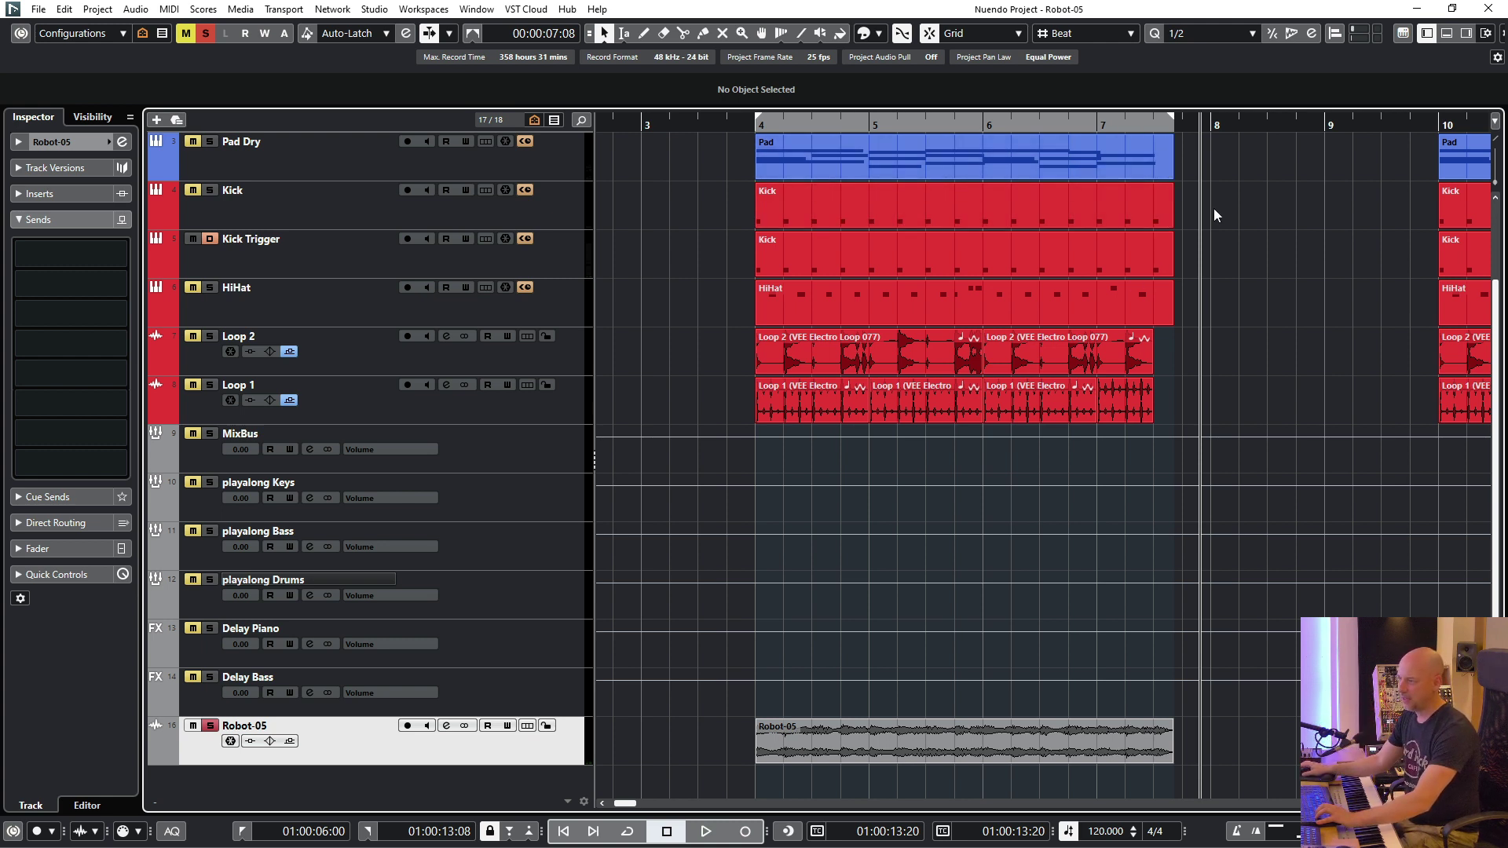
pyautogui.click(1115, 124)
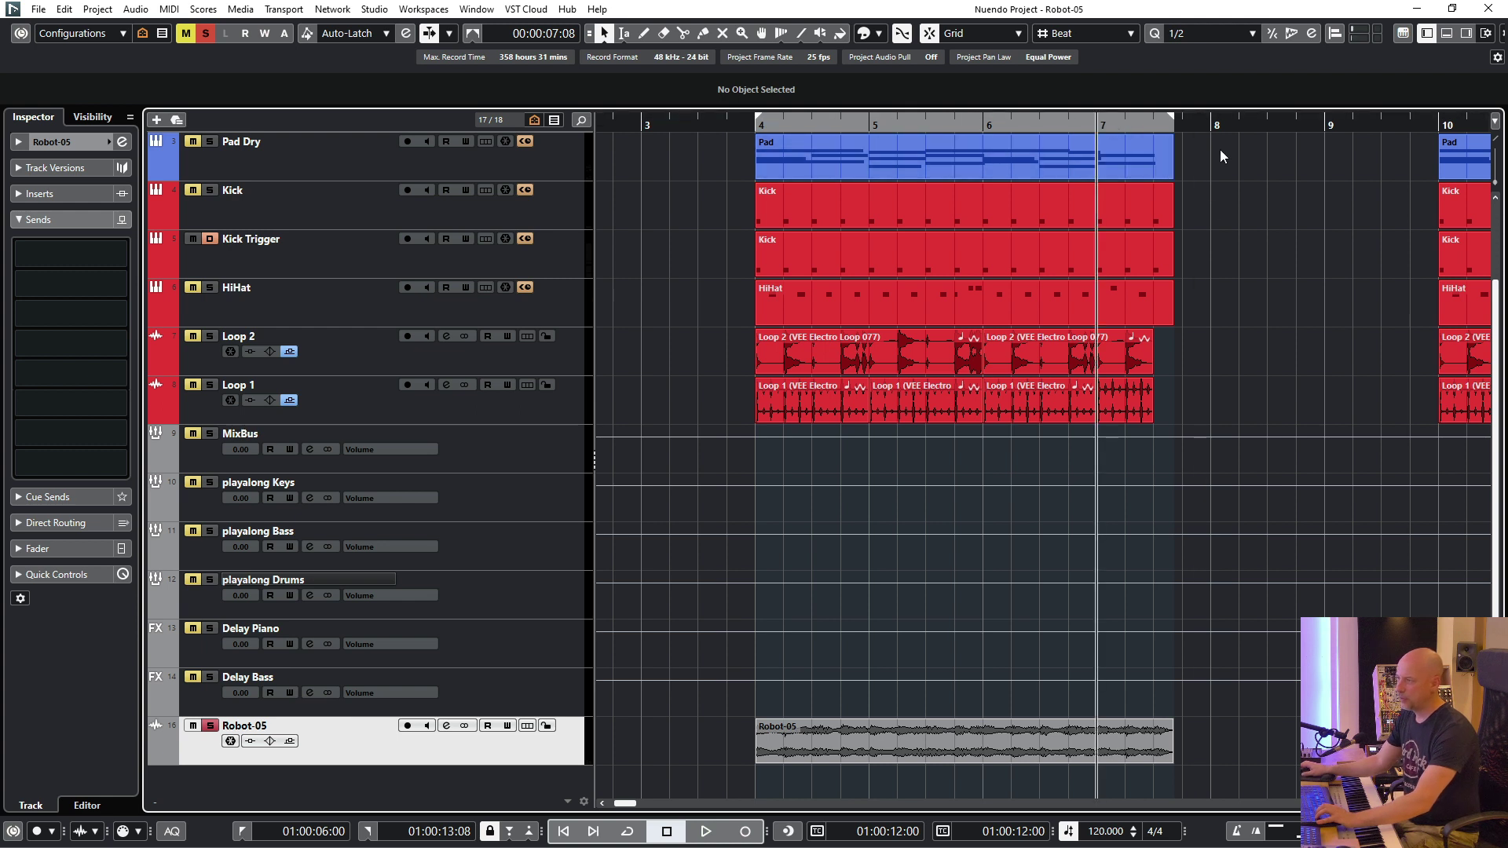
pyautogui.scroll(3, 1213, 172)
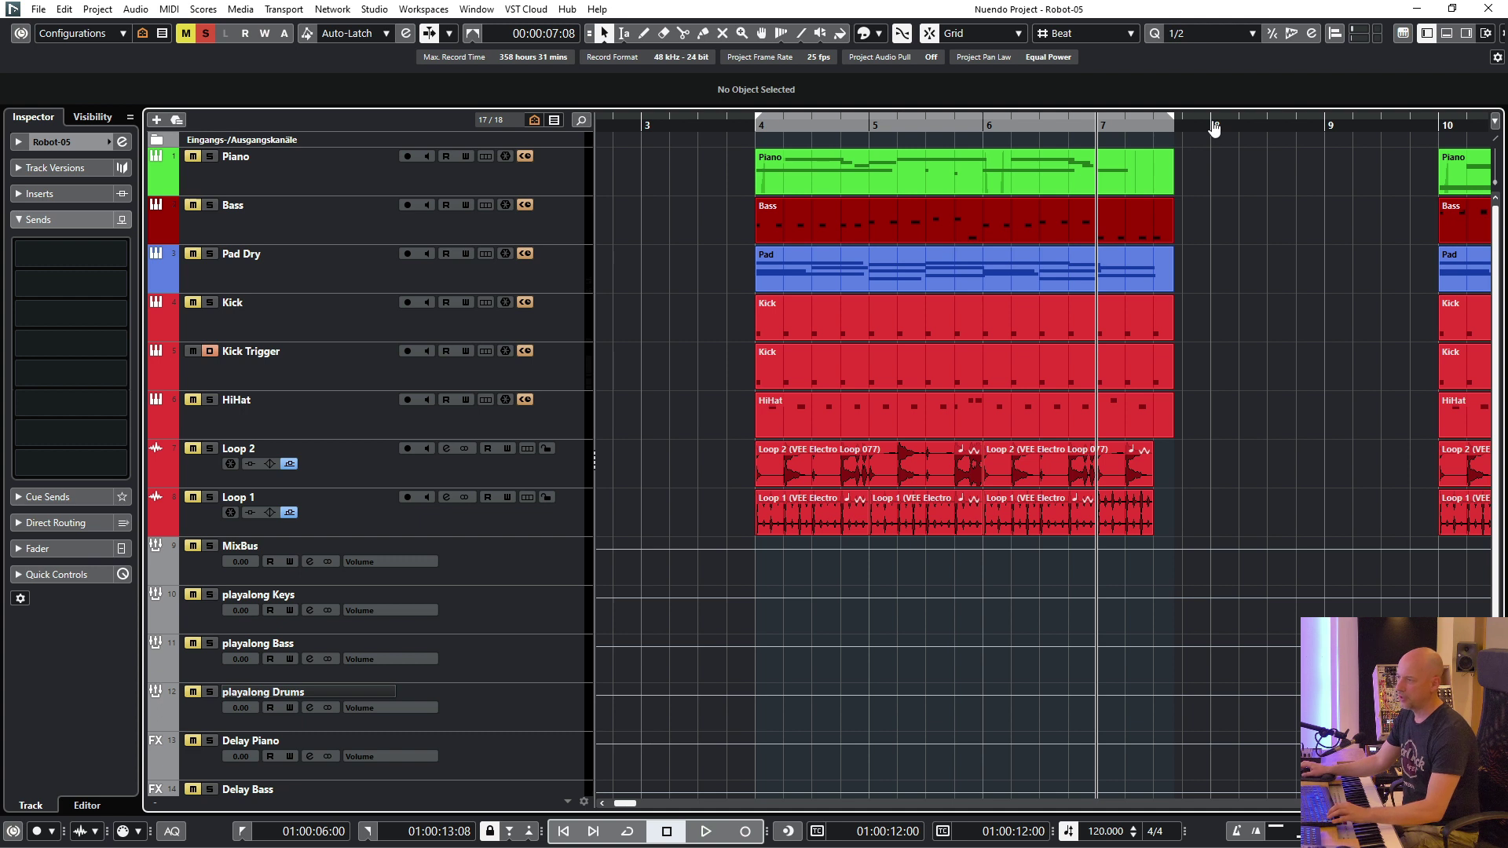
# - Move the right locator to bar 8, clear all solos, and nudge the left locator slightly earlier
pyautogui.moveTo(1214, 128)
pyautogui.mouseDown()
pyautogui.moveTo(1166, 135)
pyautogui.moveTo(1202, 124)
pyautogui.mouseUp()
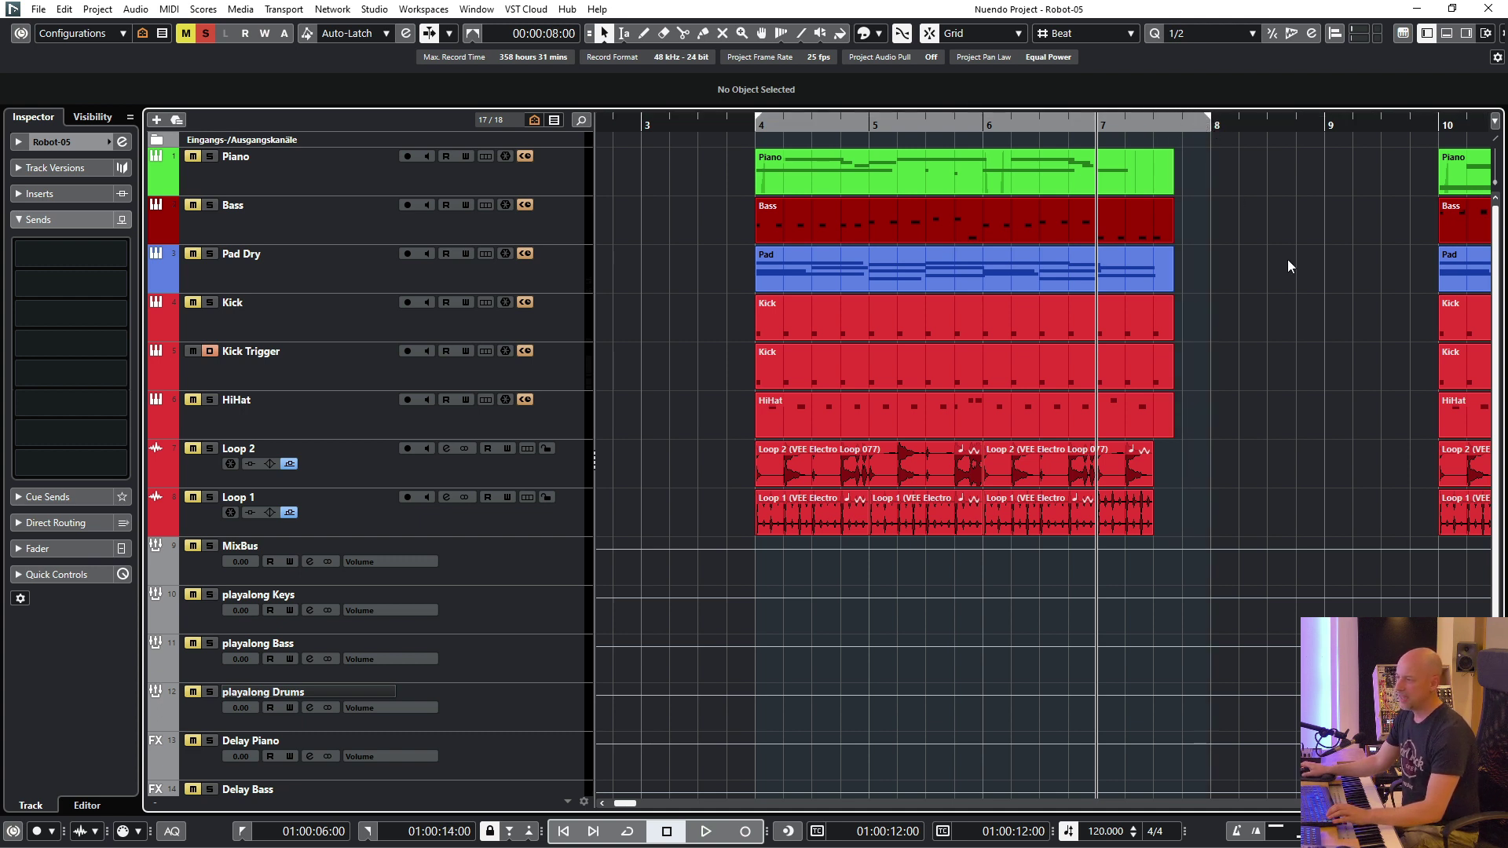
pyautogui.scroll(3, 1309, 261)
pyautogui.scroll(-3, 1257, 291)
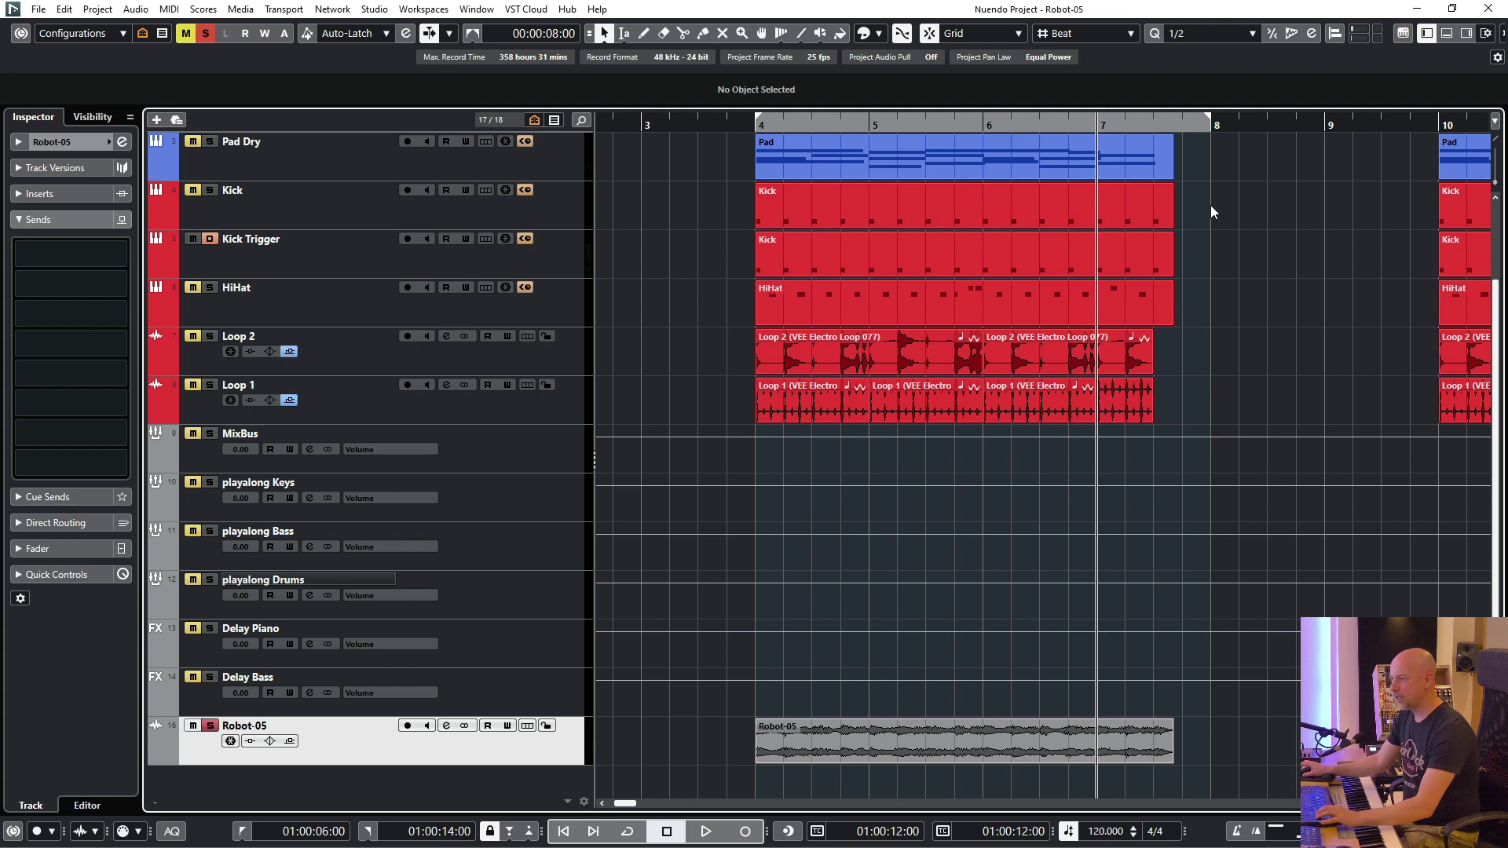
pyautogui.hotkey('alt', 's')
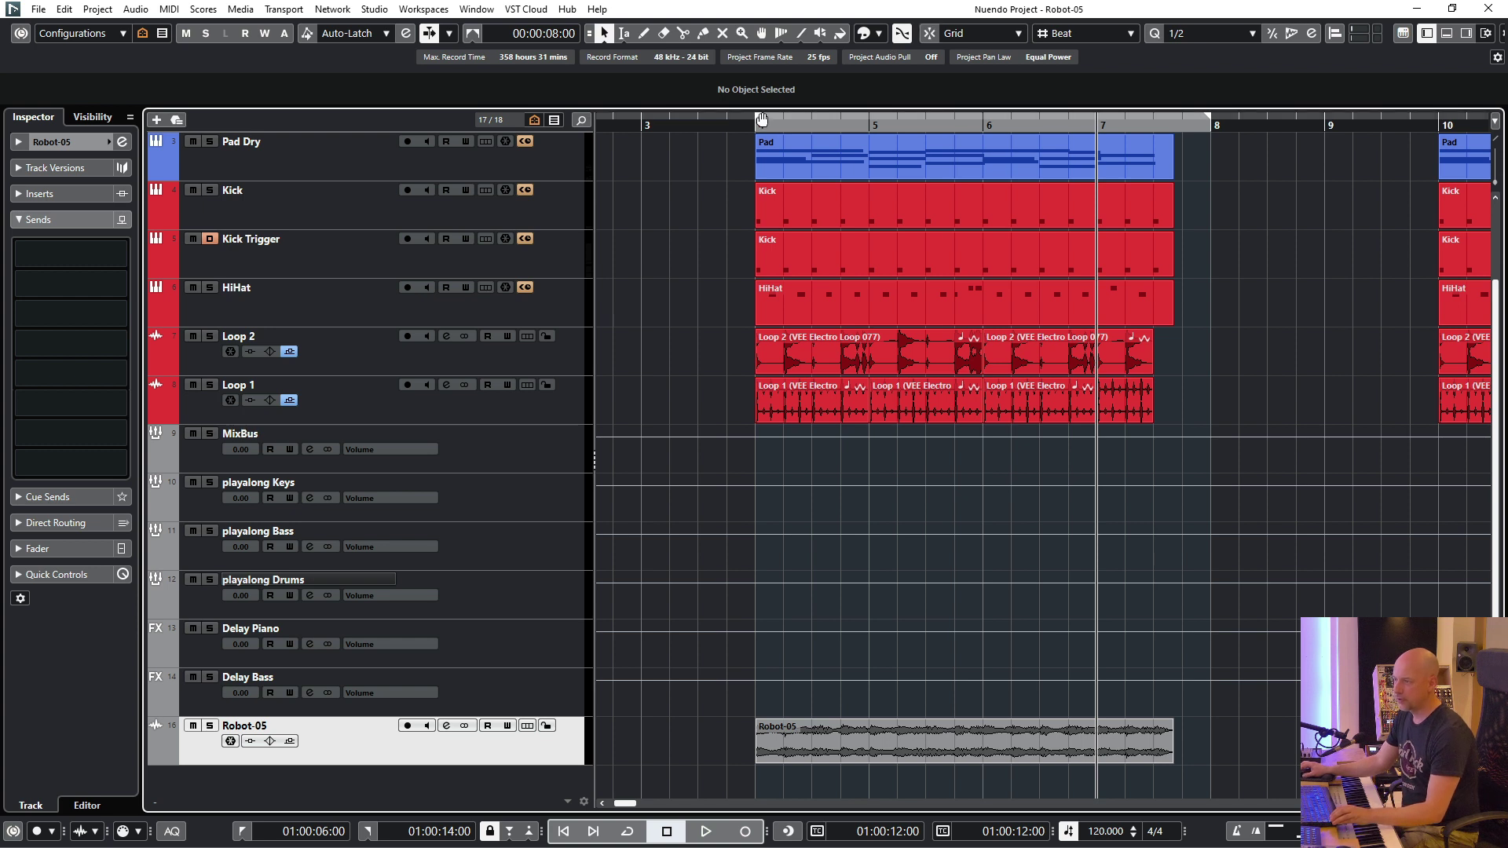
pyautogui.moveTo(760, 121); pyautogui.dragTo(746, 122)
pyautogui.scroll(2, 1285, 245)
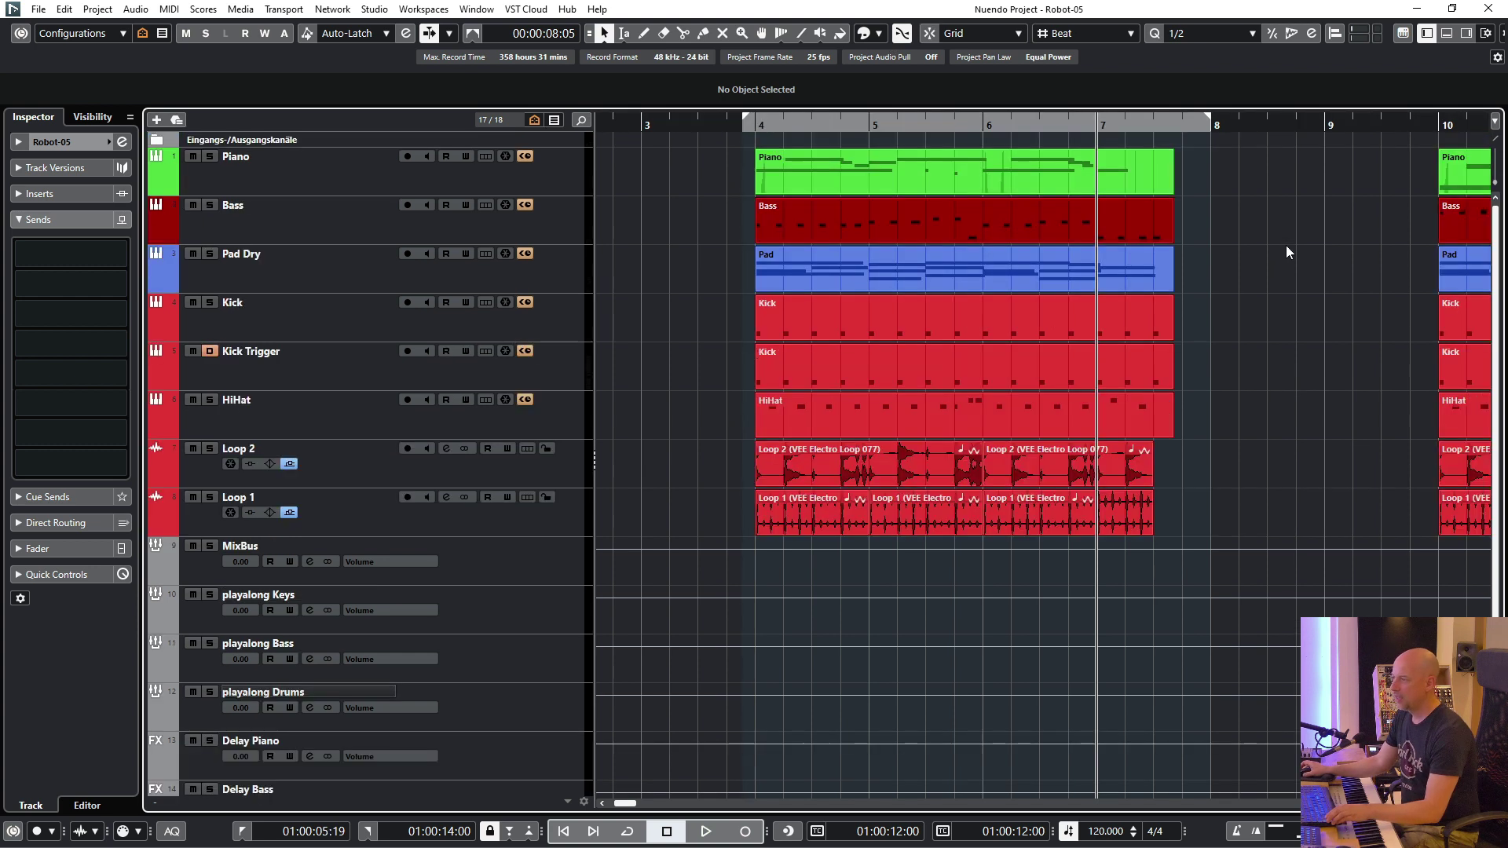
pyautogui.hscroll(3, 1288, 259)
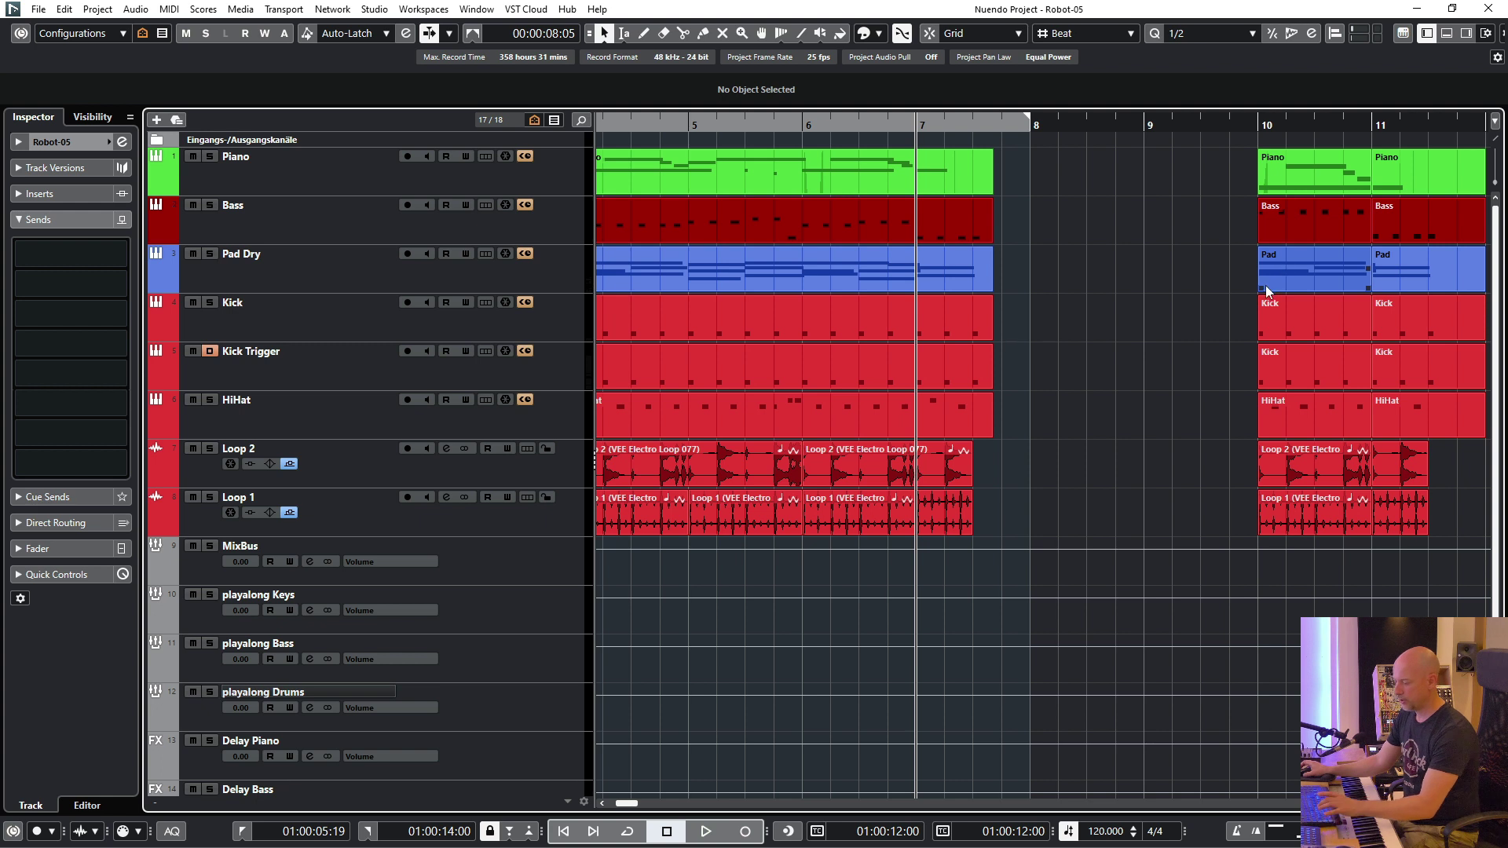
pyautogui.scroll(-2, 1266, 286)
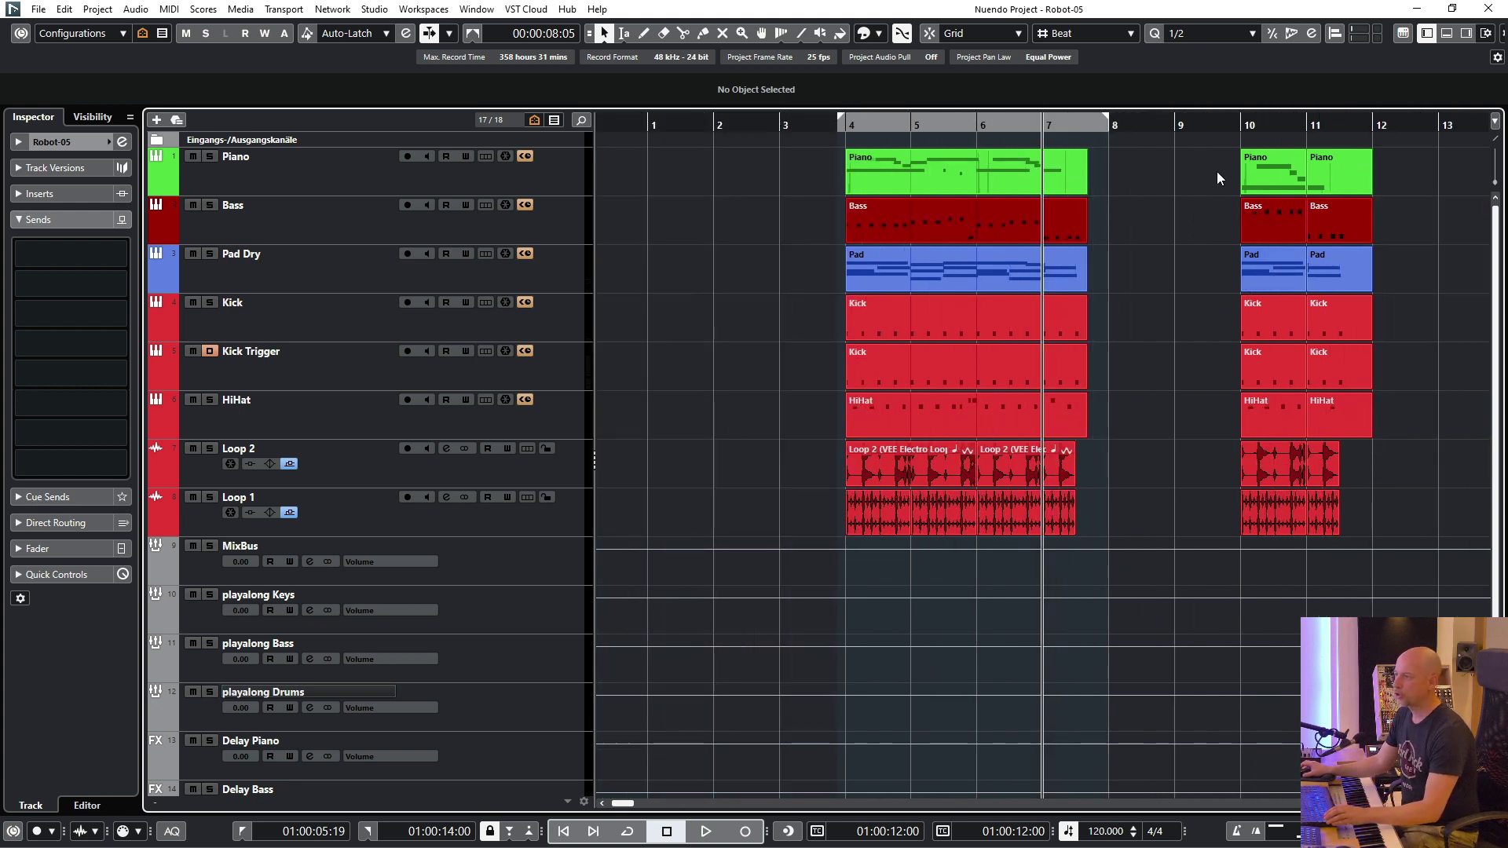
# - Add a new marker track named 'EXPORT' via the track context menu
pyautogui.rightClick(354, 139)
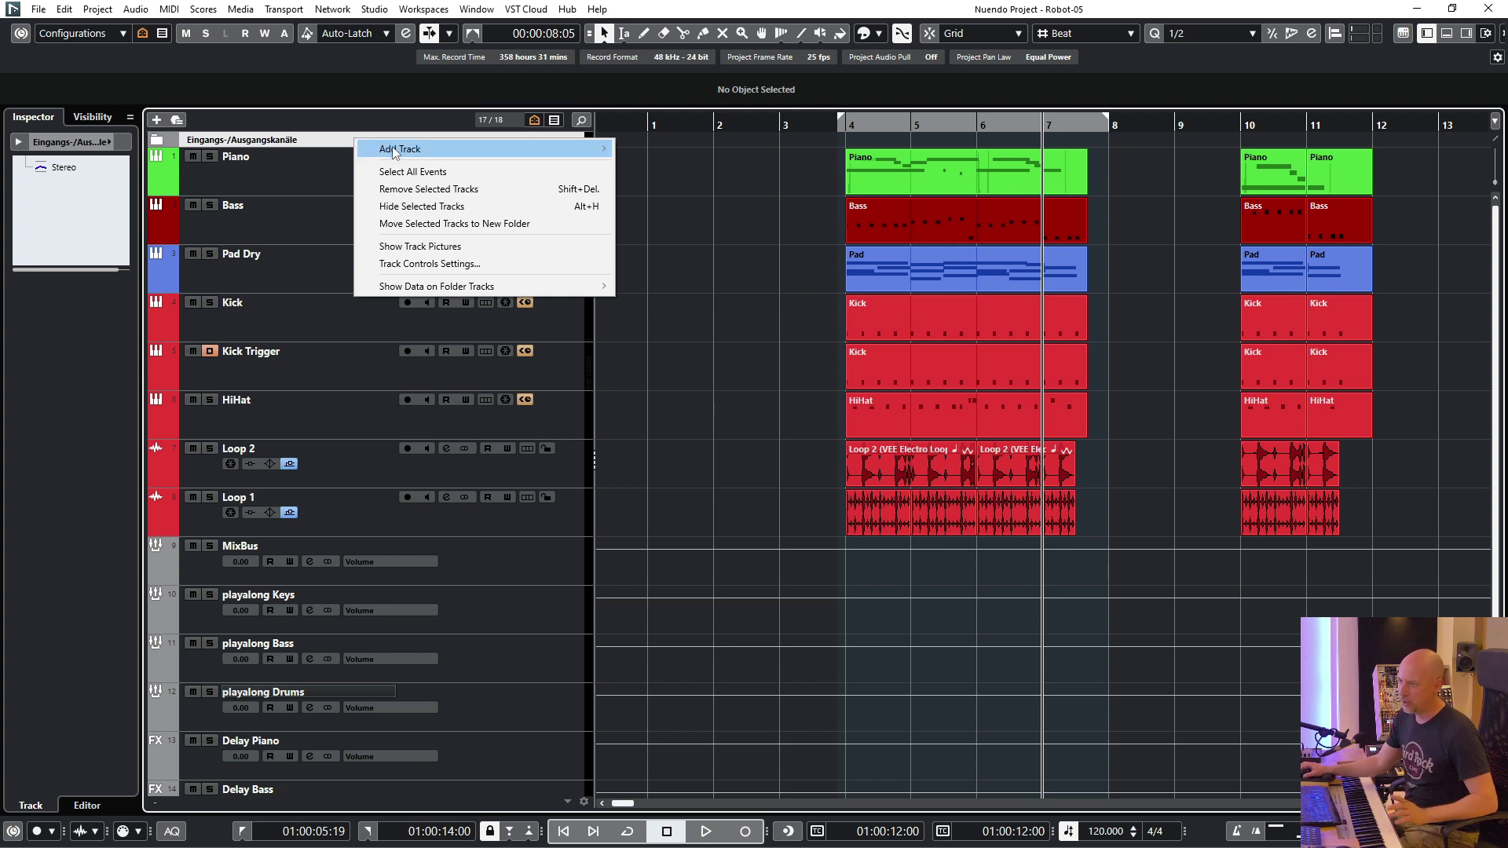
pyautogui.moveTo(393, 149)
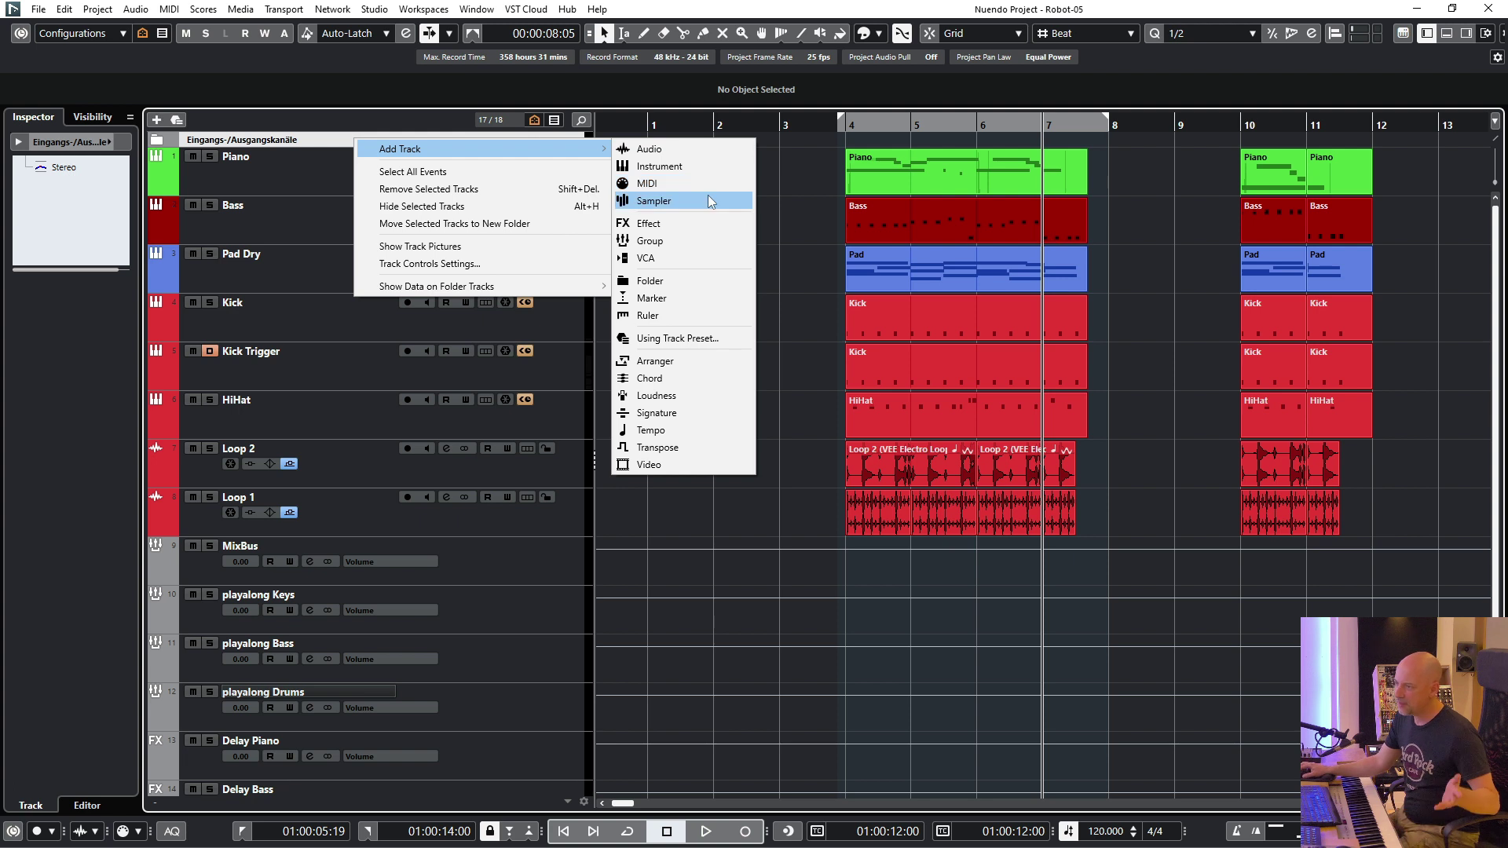
pyautogui.click(678, 300)
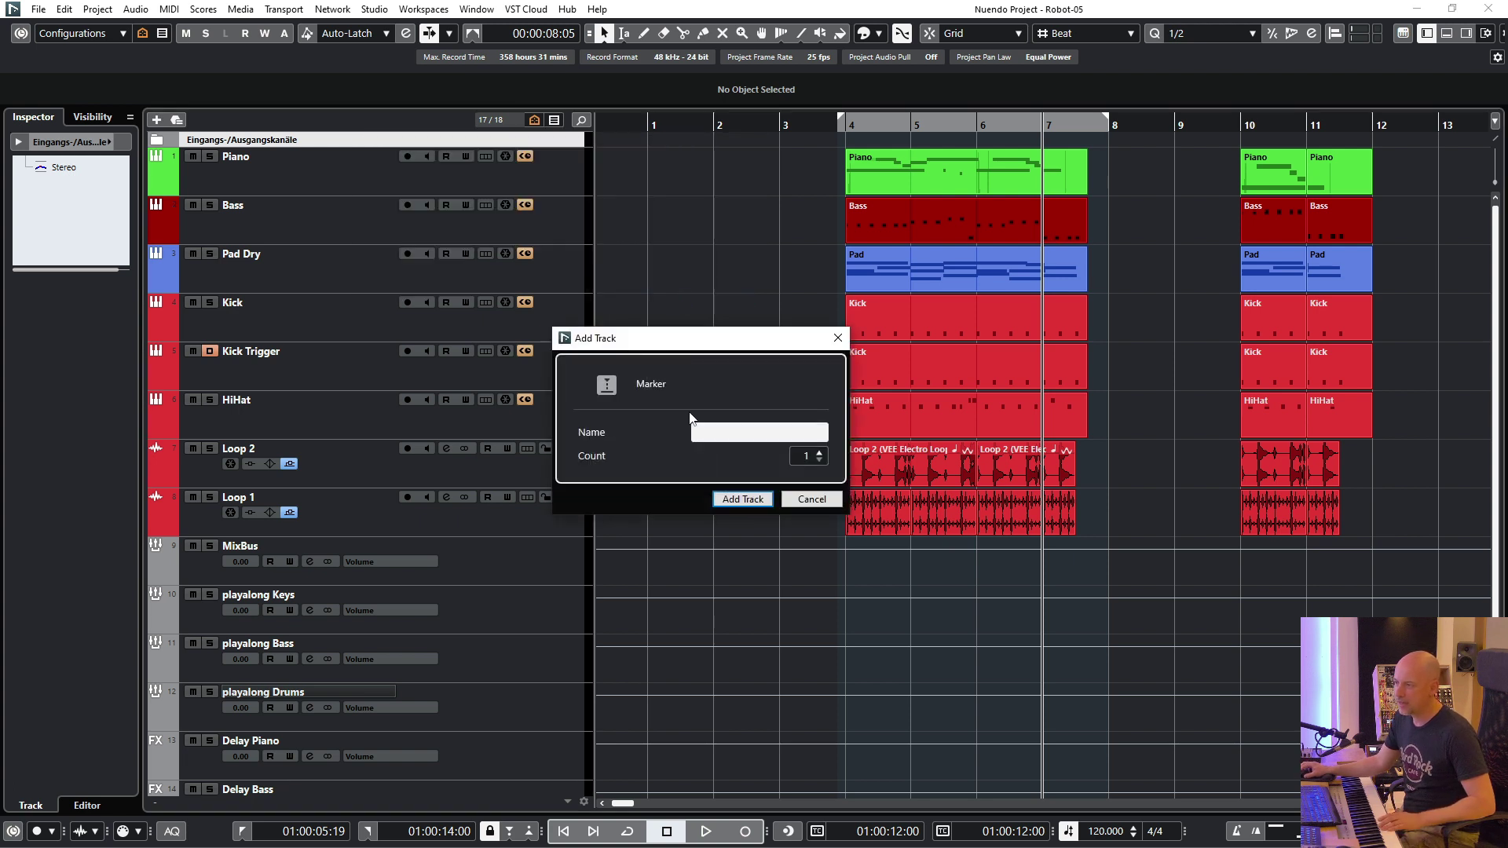
pyautogui.write('EXPORT')
pyautogui.press('Return')
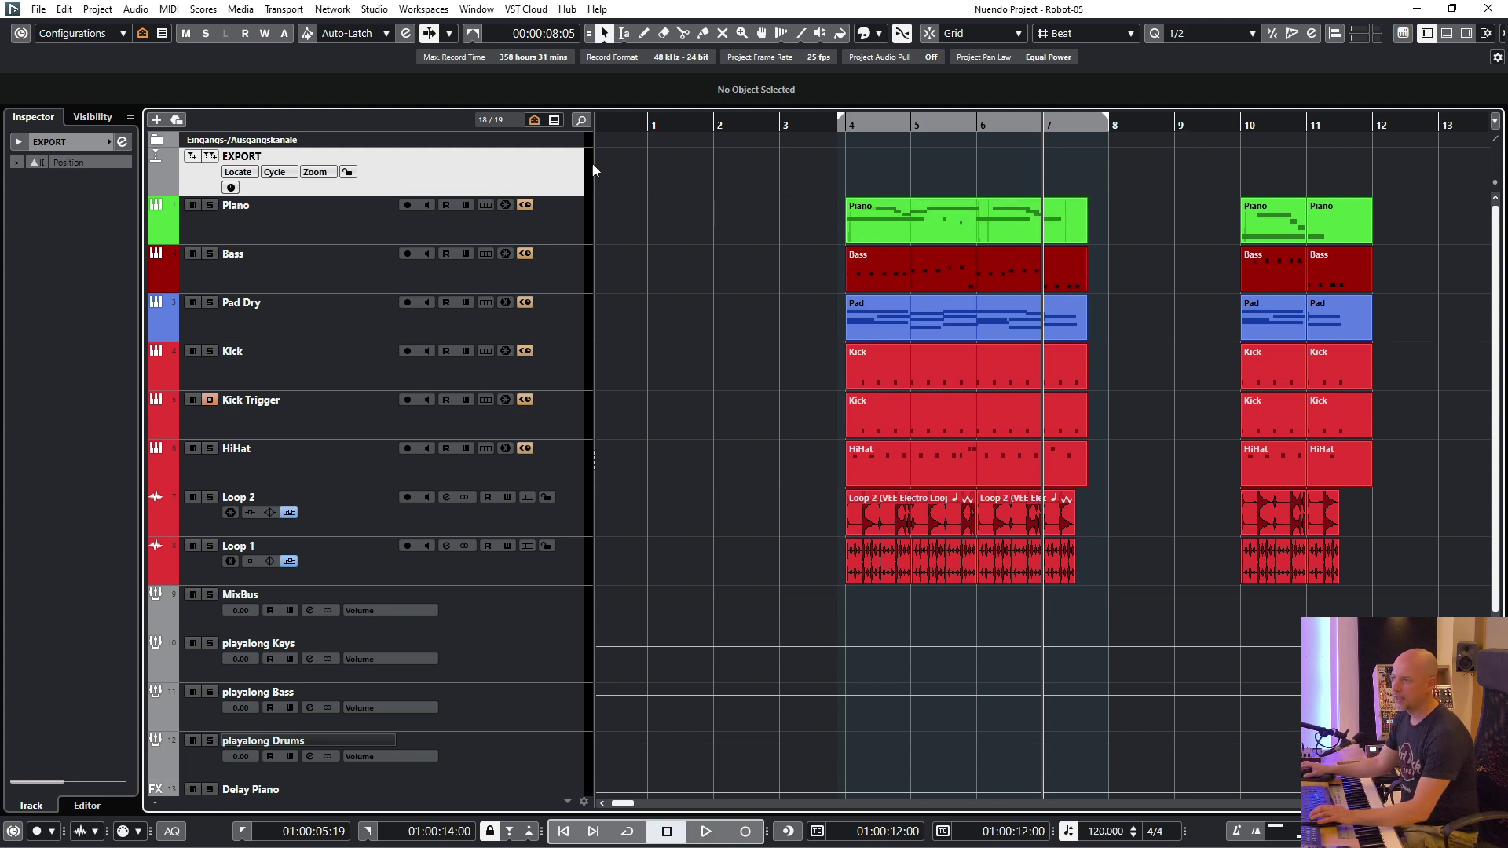
# - Add cycle marker 1 over bars 4–8 on the EXPORT track and extend its end slightly past bar 8
pyautogui.click(209, 155)
pyautogui.click(714, 171)
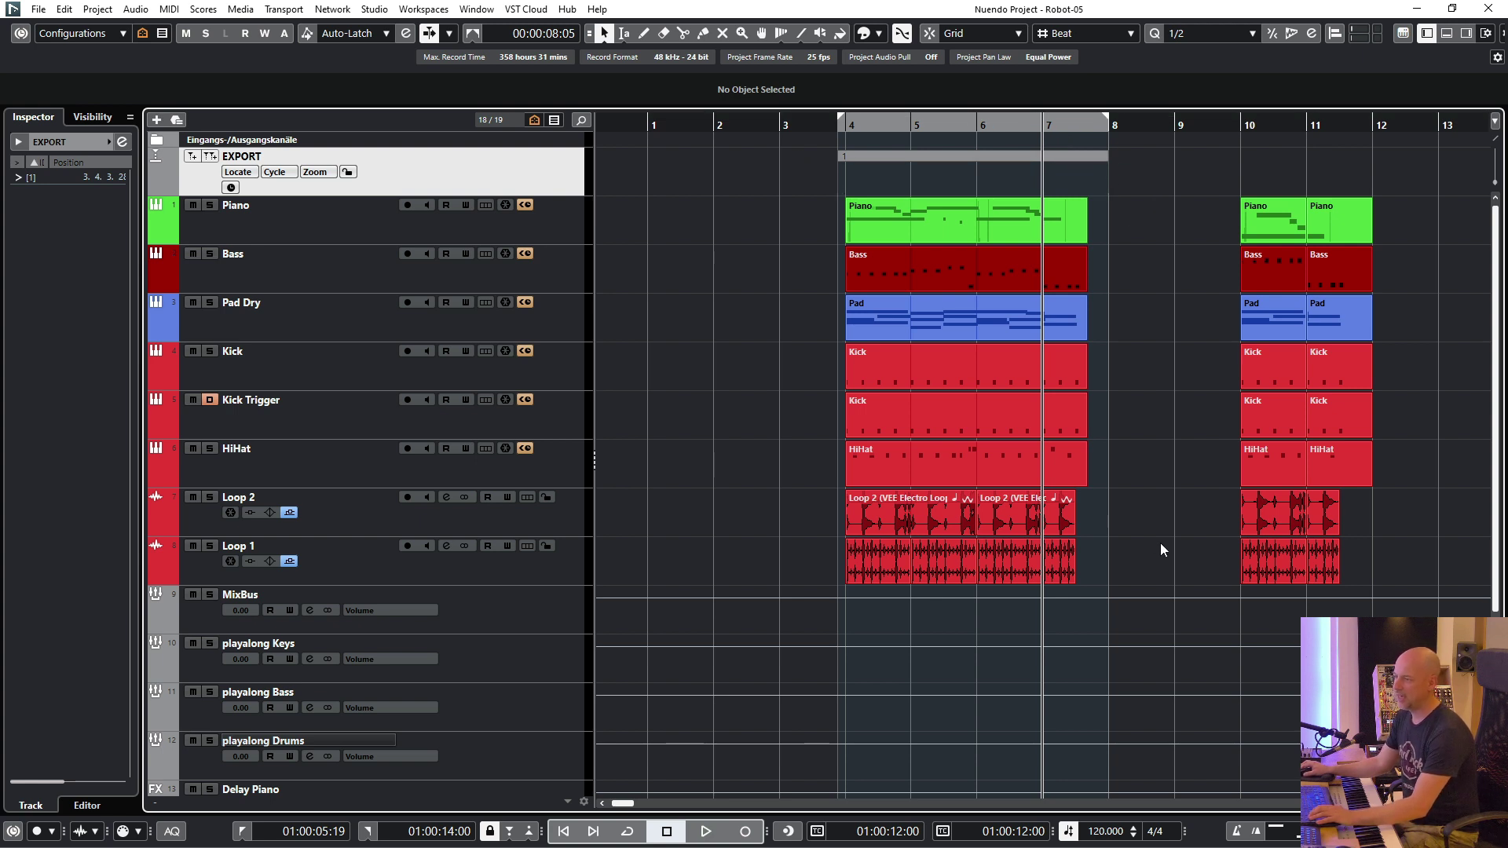
pyautogui.scroll(-3, 1164, 550)
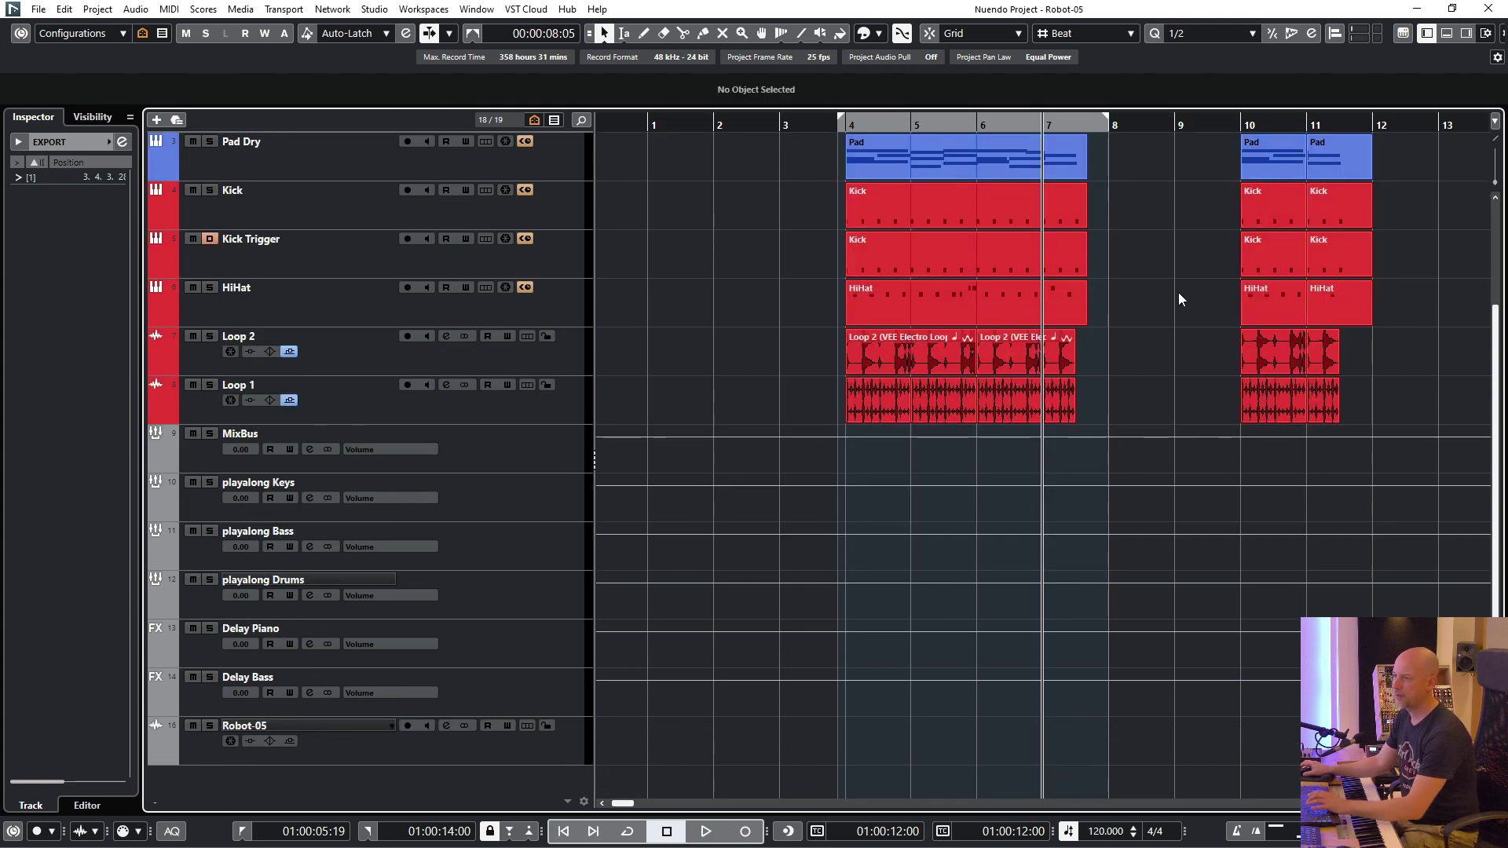
pyautogui.press('space')
pyautogui.scroll(3, 1178, 299)
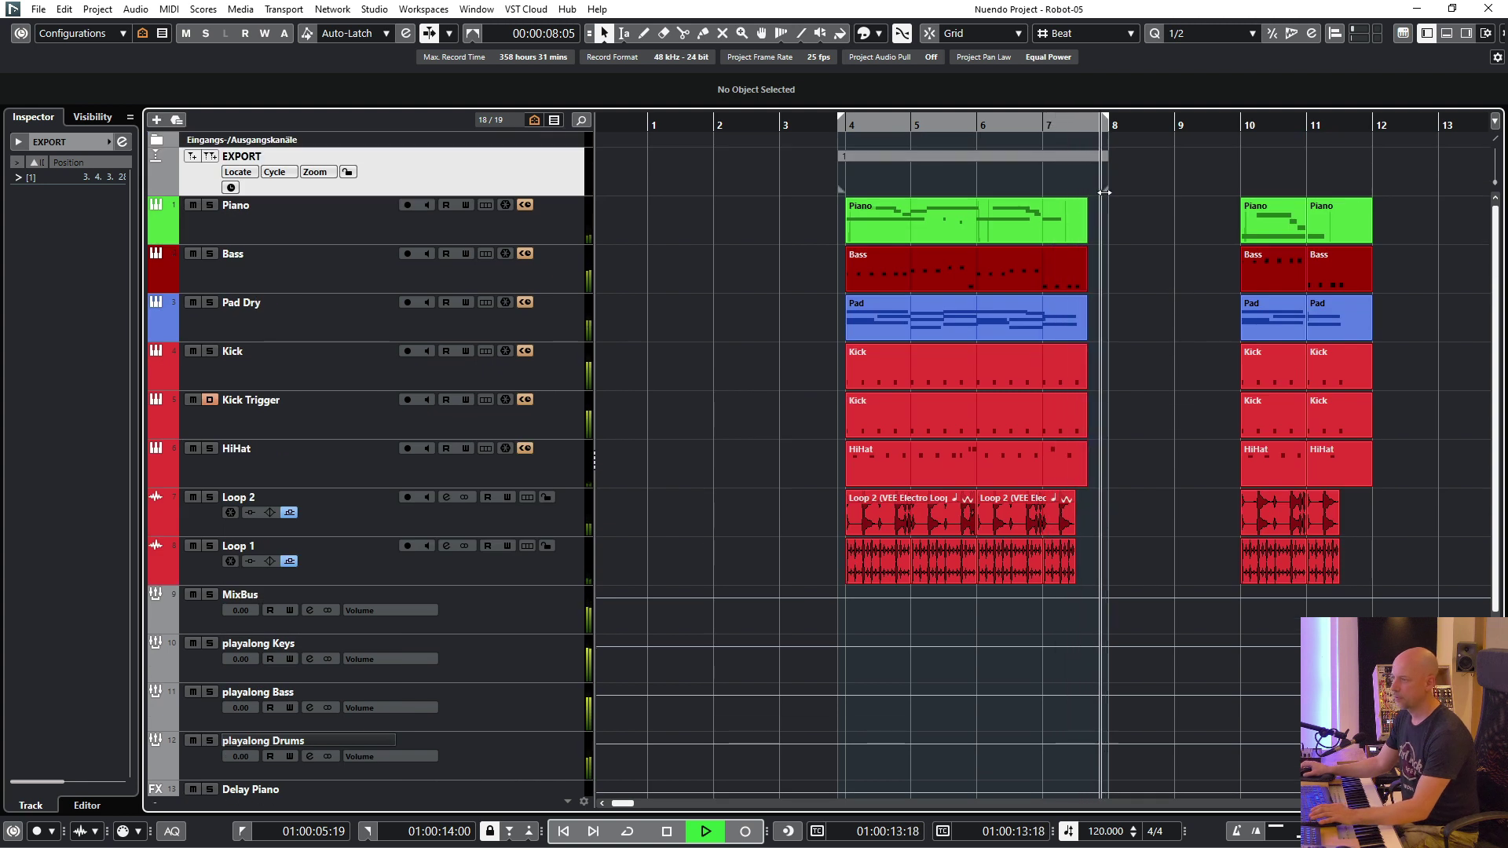
pyautogui.press('space')
pyautogui.moveTo(1104, 192); pyautogui.dragTo(1134, 189)
# - Set the locators from the Piano events at bar 10 to about bar 12
pyautogui.hscroll(3, 1186, 271)
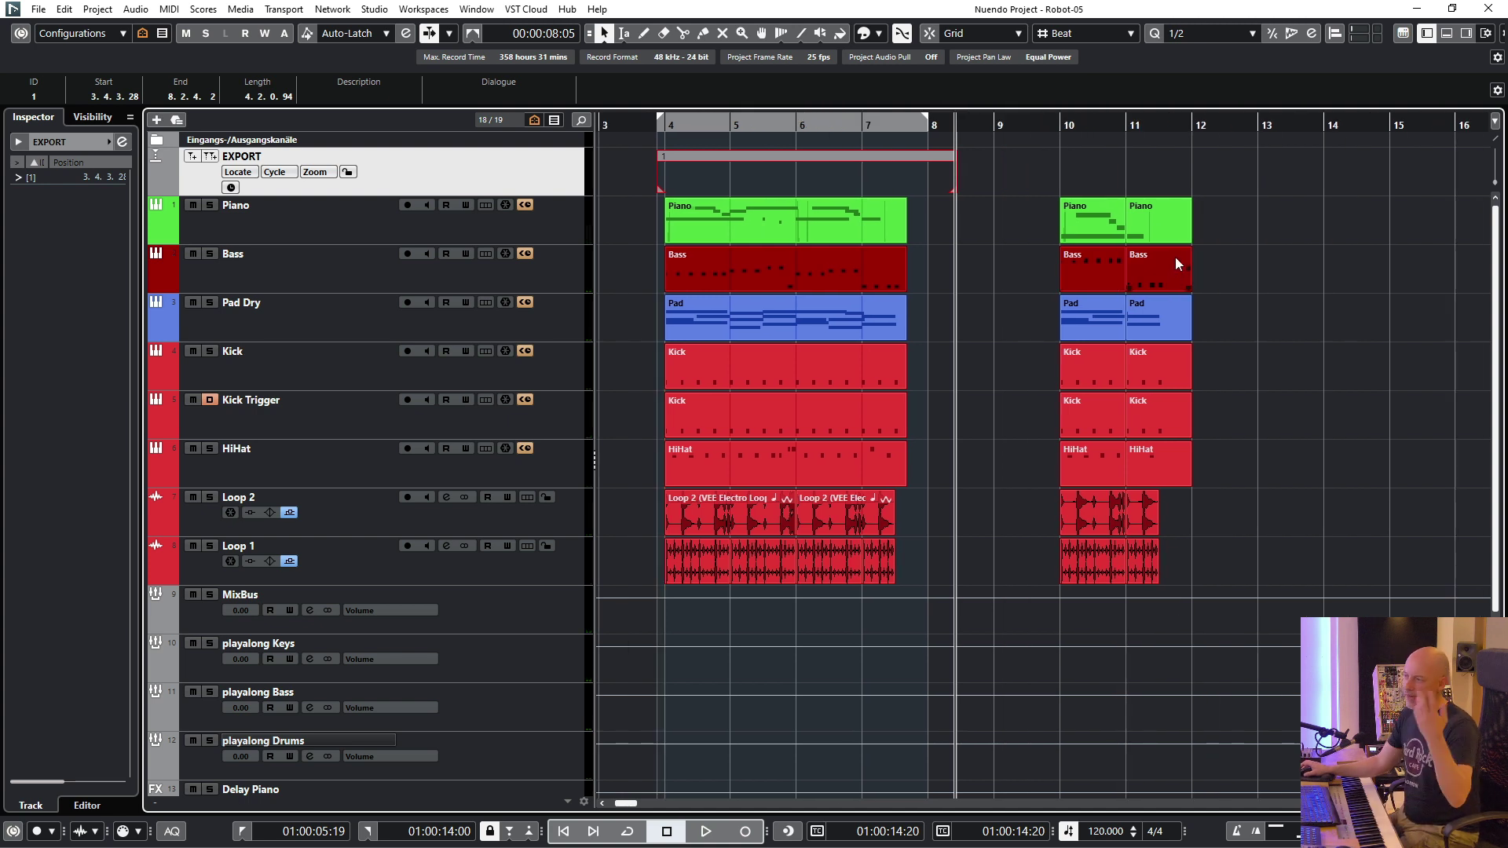
pyautogui.moveTo(1046, 195); pyautogui.dragTo(1251, 256)
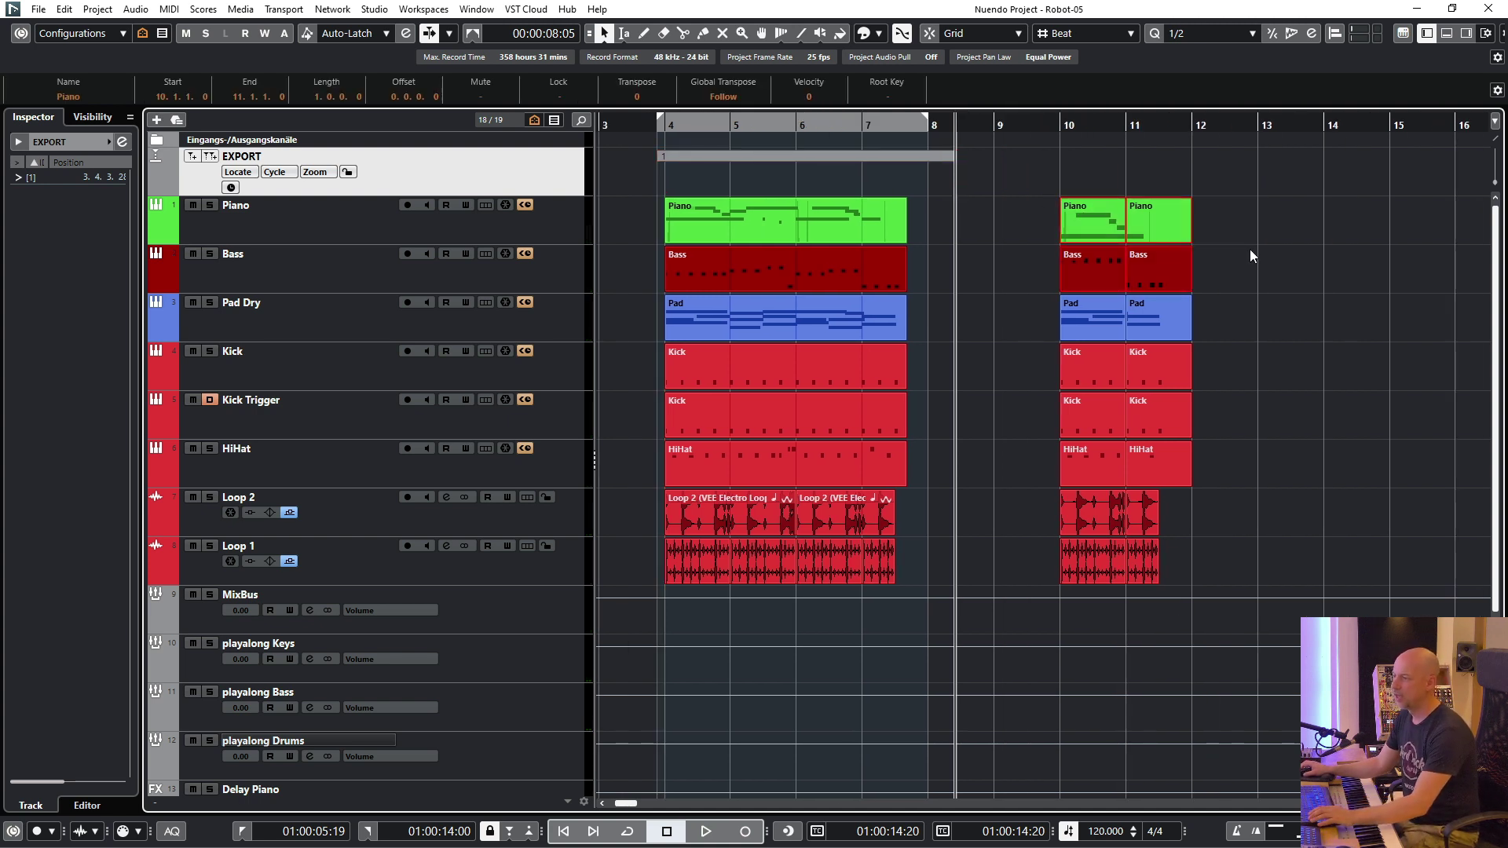
pyautogui.press('p')
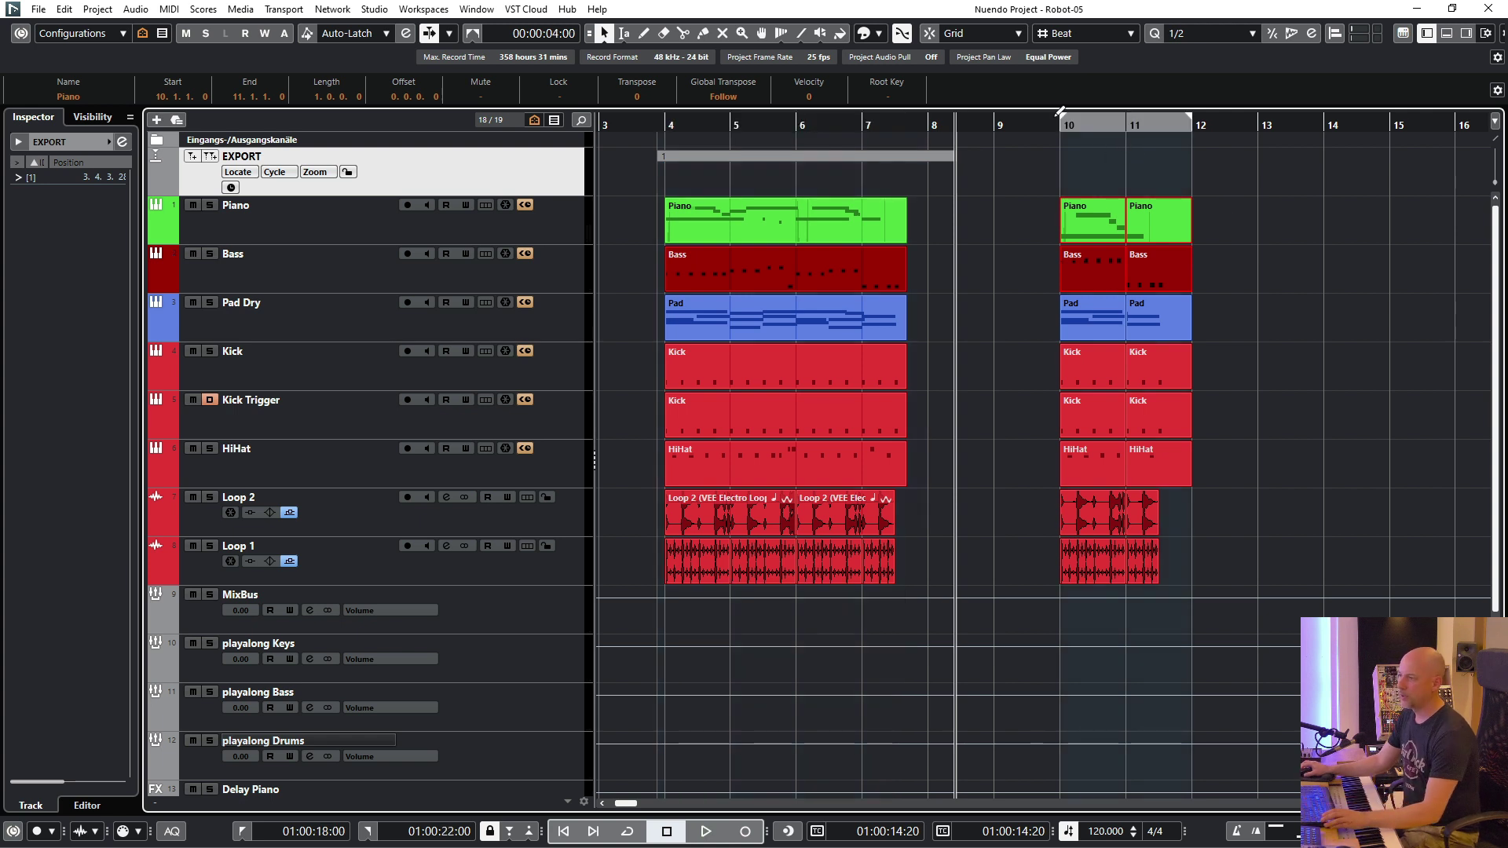
pyautogui.moveTo(1054, 123); pyautogui.dragTo(1250, 124)
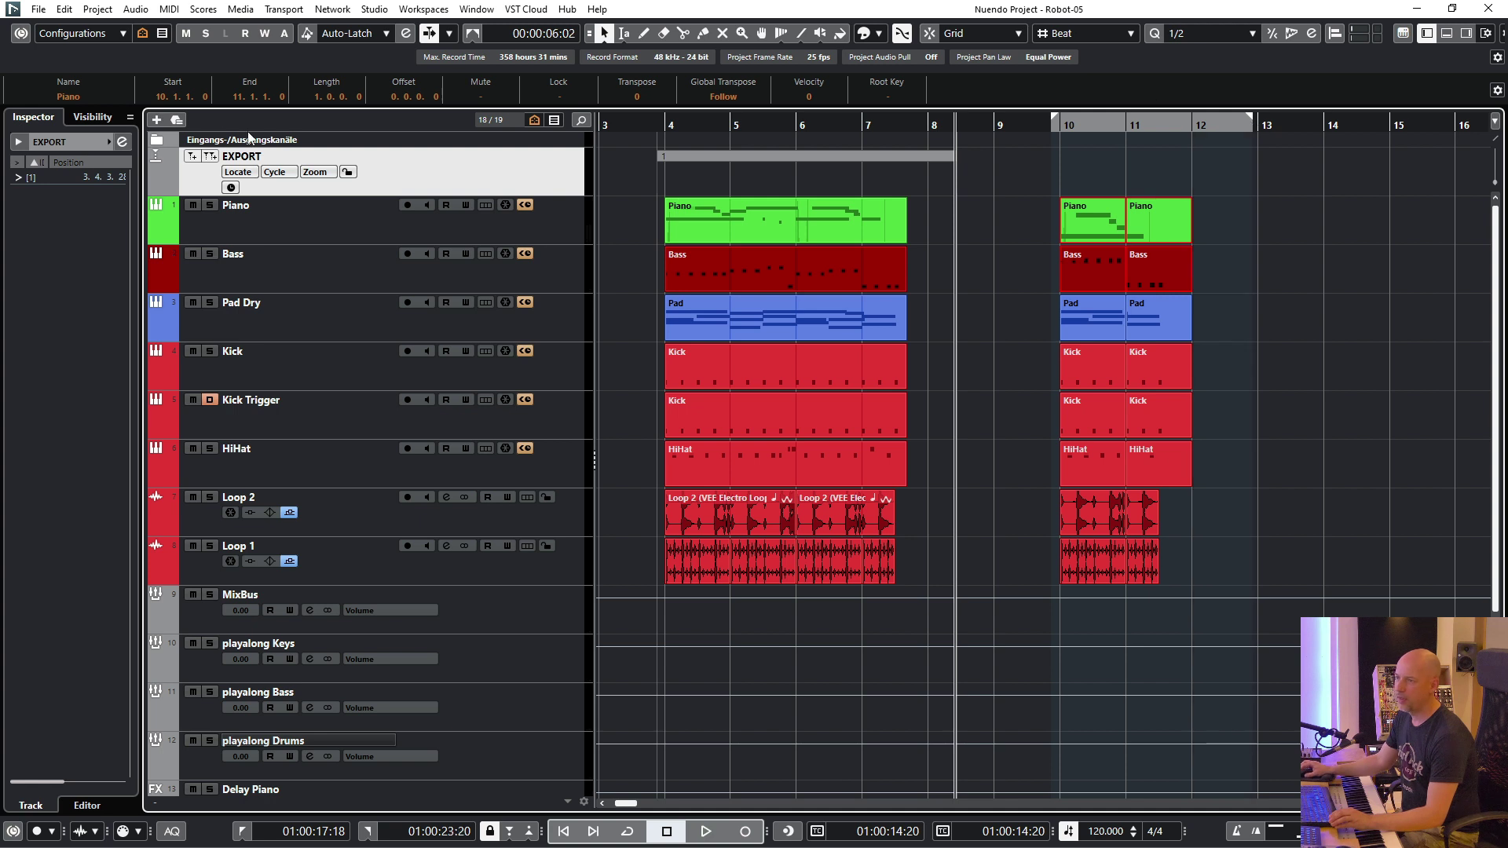
# - Add cycle marker 2 over bars 10–12 and give cycle marker 1 the description 'long'
pyautogui.click(216, 155)
pyautogui.click(805, 163)
pyautogui.click(329, 97)
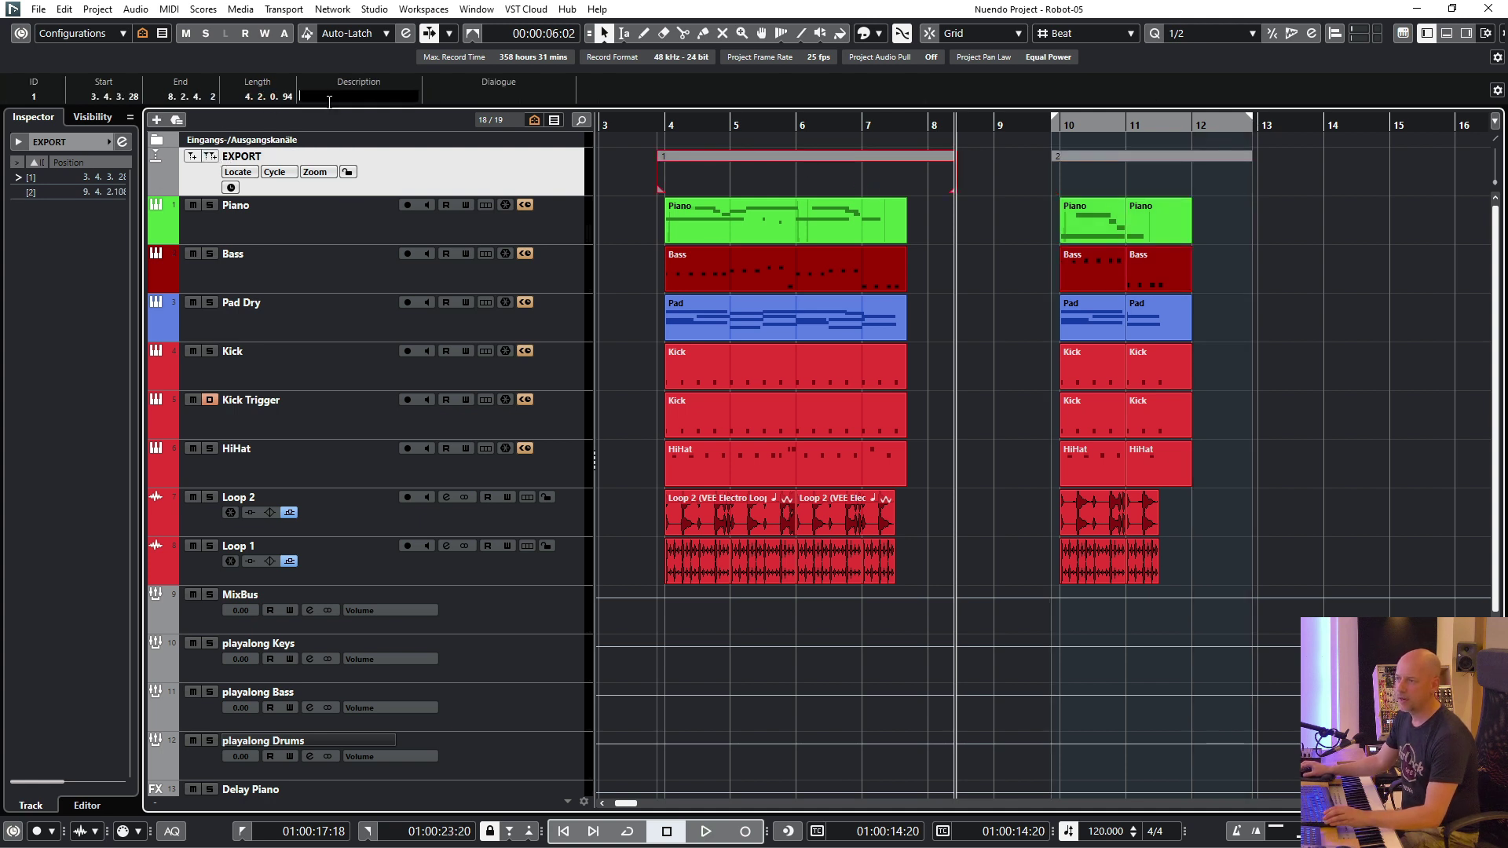
pyautogui.write('long')
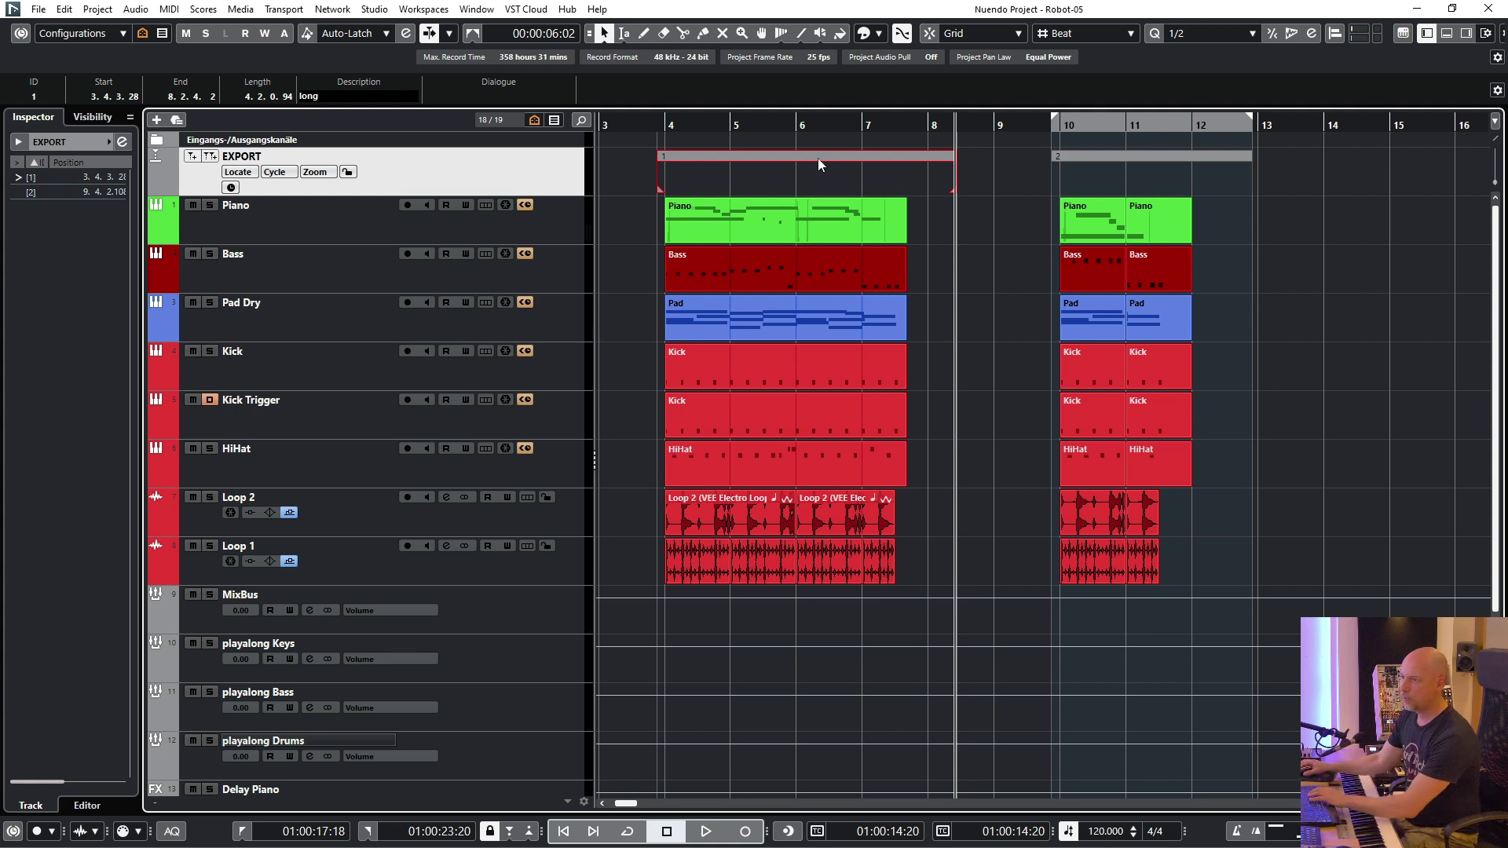
pyautogui.press('Return')
# - Give cycle marker 2 the description 'short'
pyautogui.click(1168, 161)
pyautogui.click(352, 90)
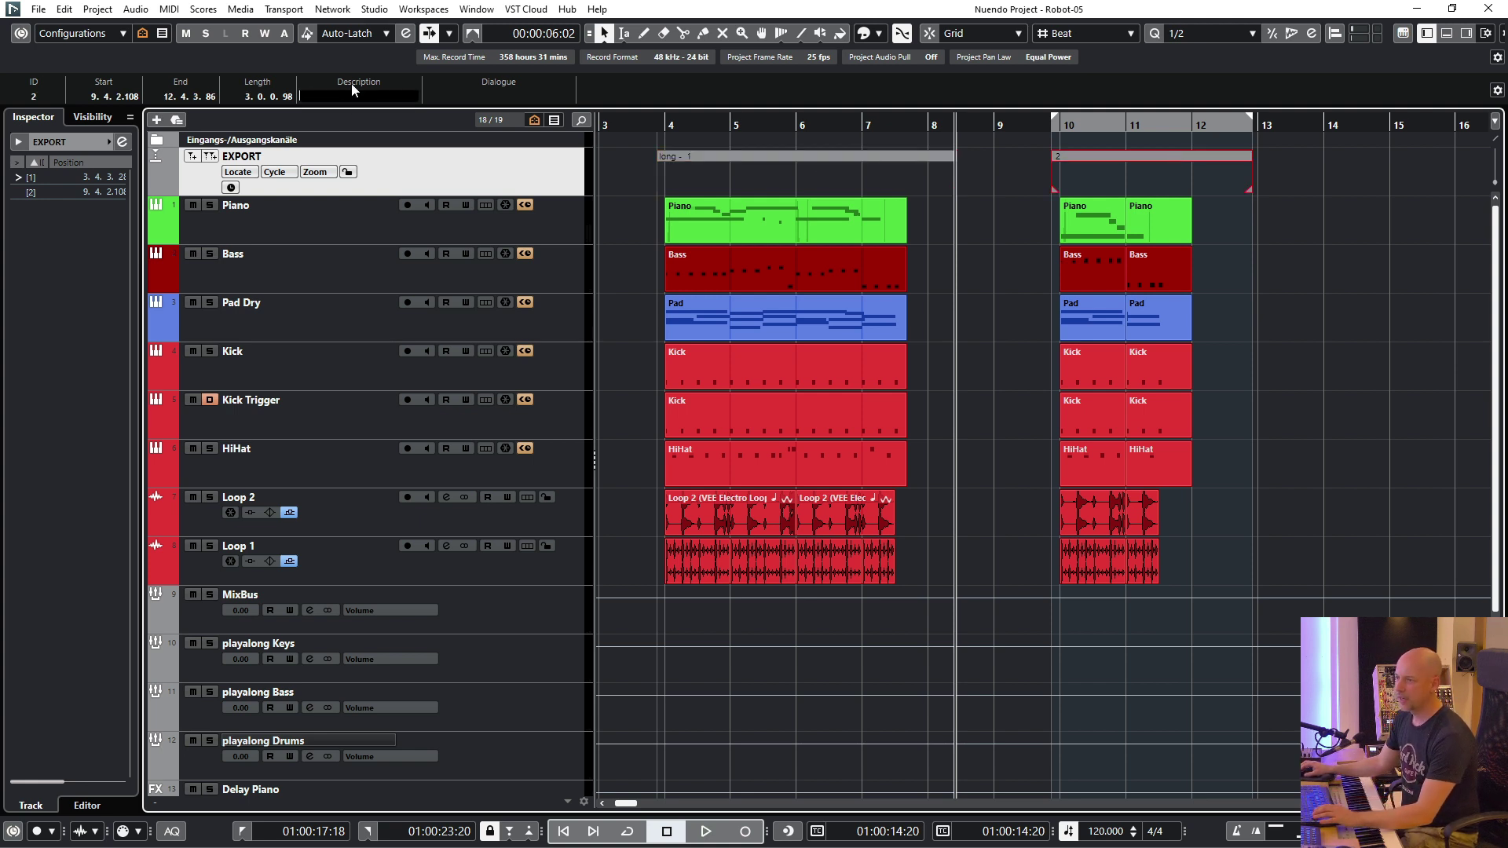
pyautogui.write('short')
pyautogui.press('Return')
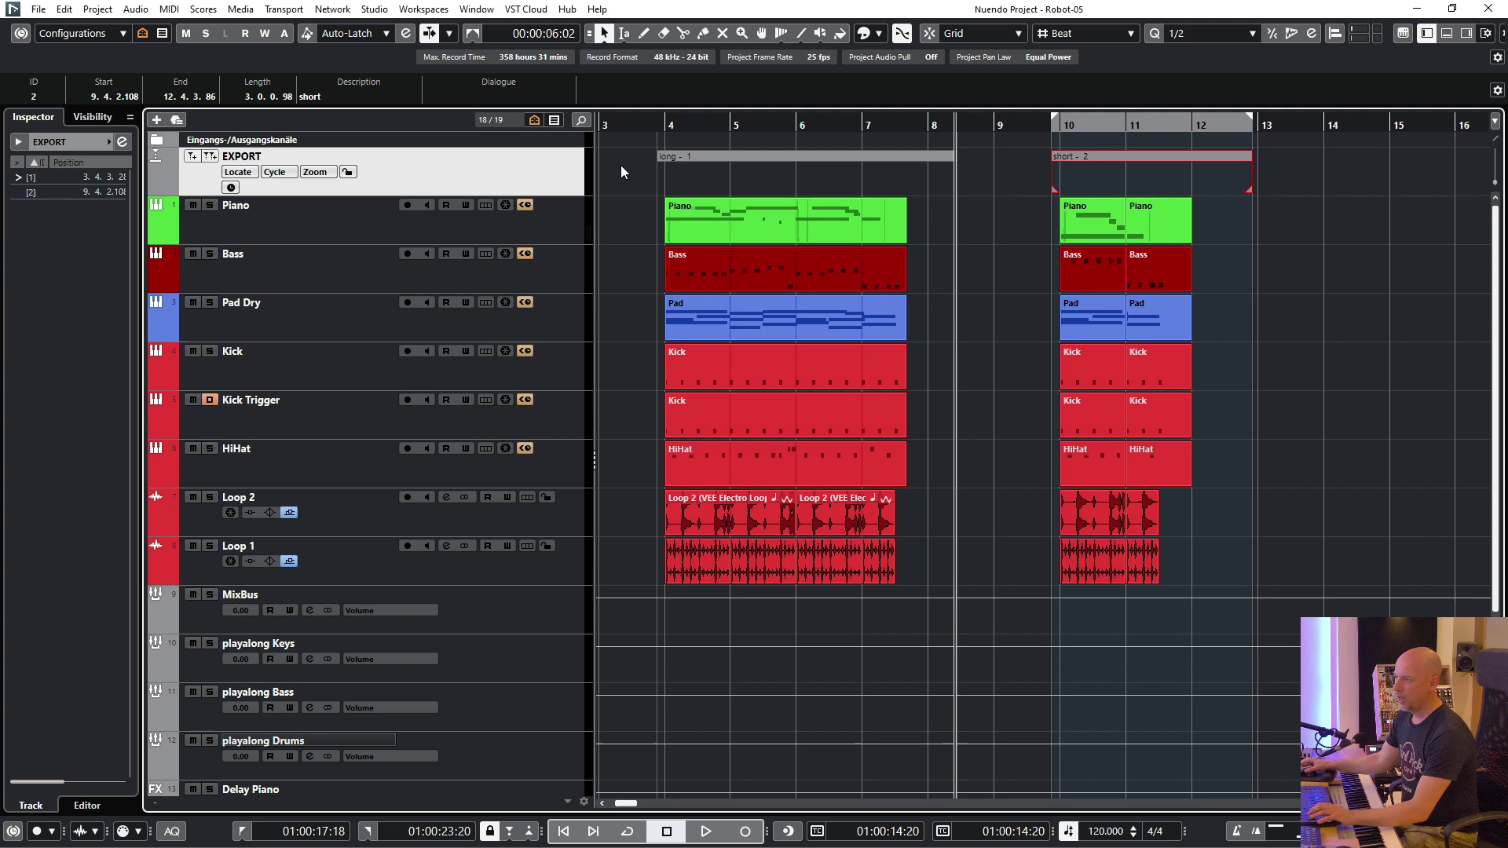
pyautogui.click(1324, 269)
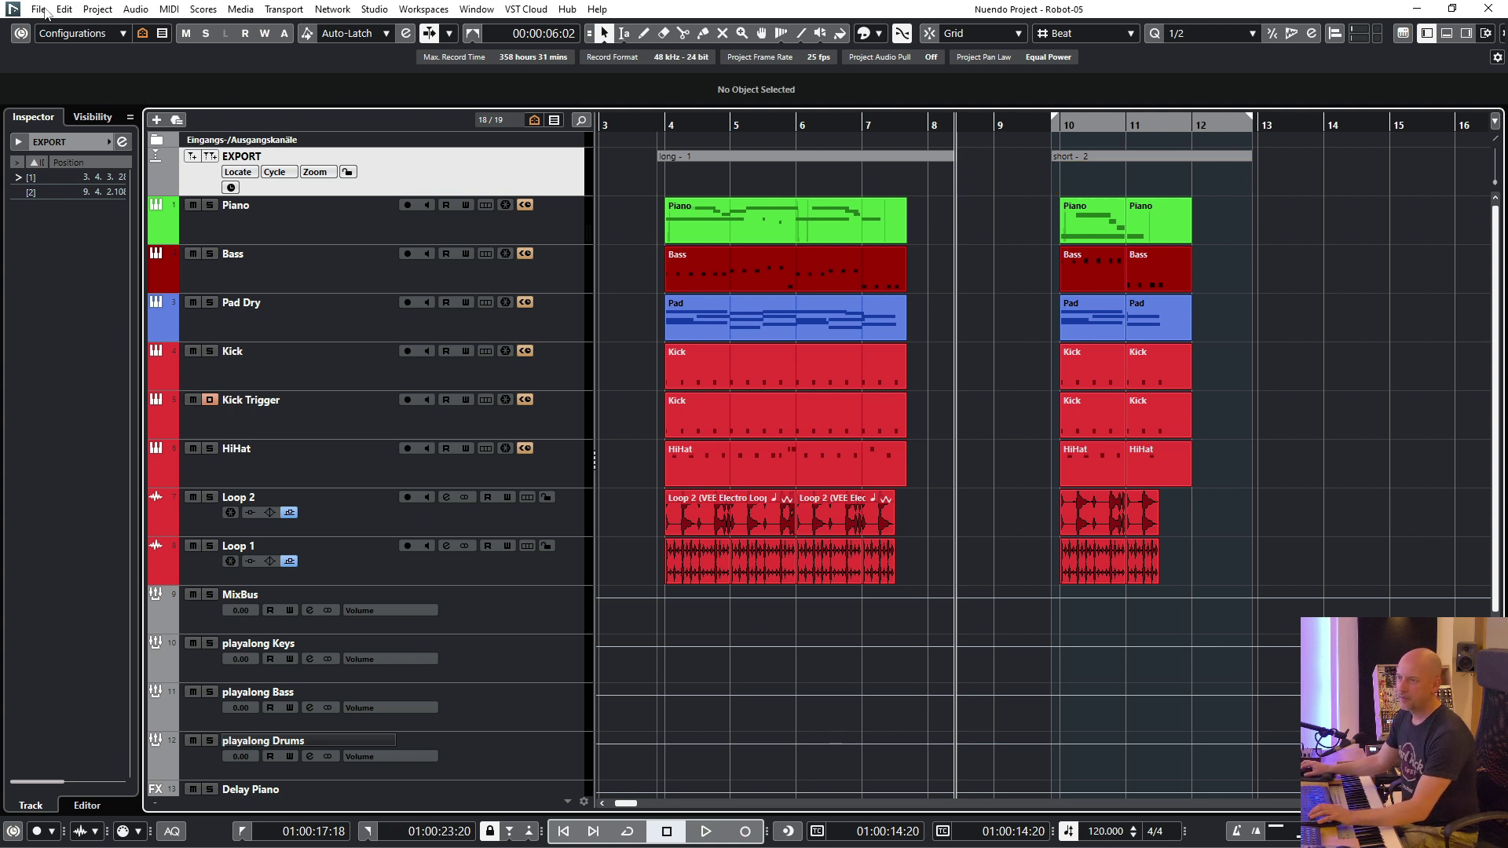
# - Open Export Audio Mixdown with Multiple channels, selecting Stereo and the playalong groups
pyautogui.click(64, 8)
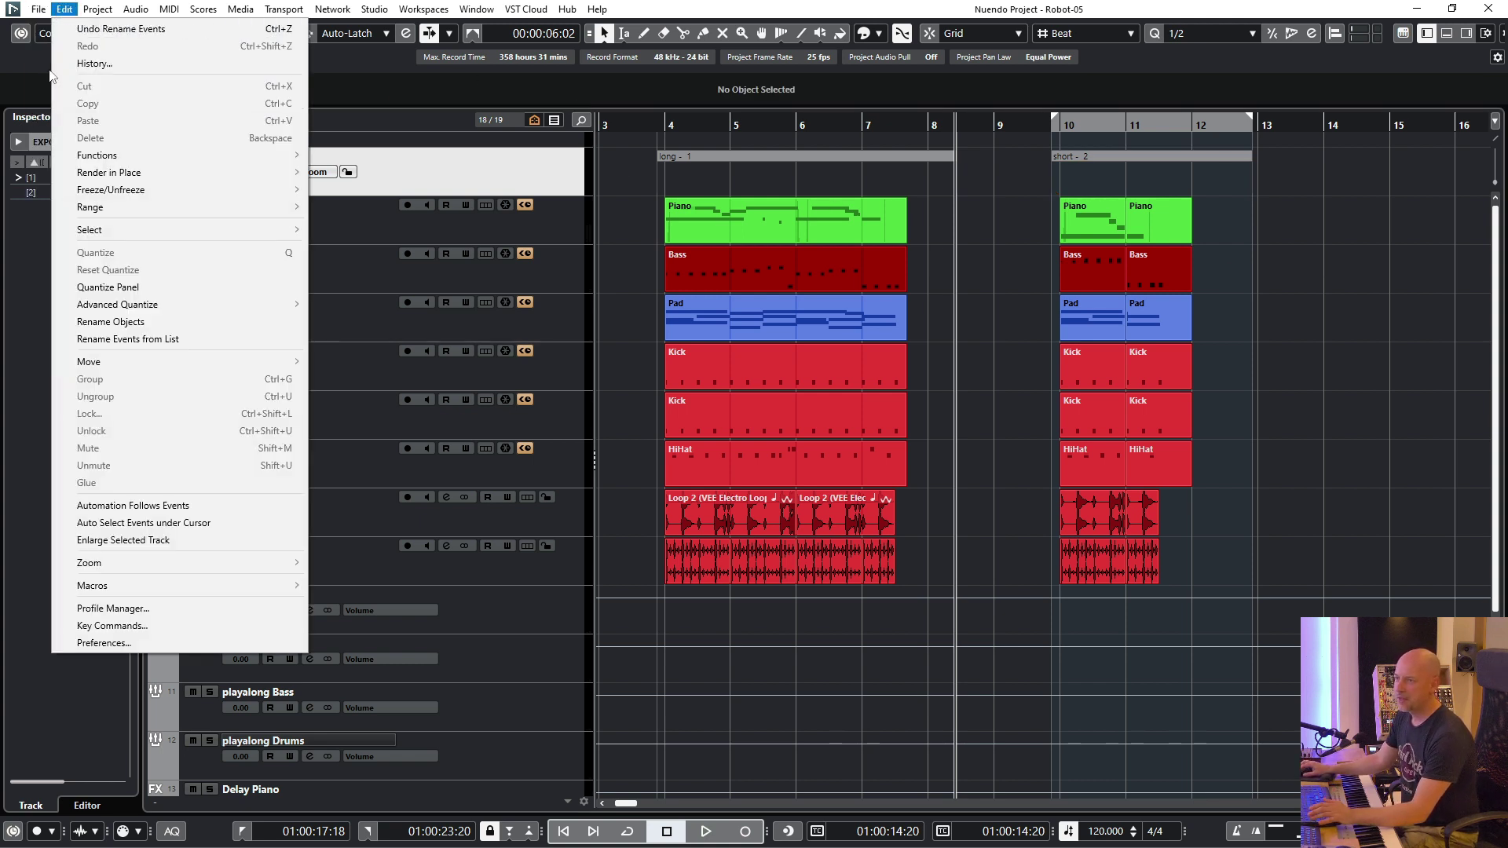
pyautogui.moveTo(37, 8)
pyautogui.moveTo(71, 270)
pyautogui.click(324, 270)
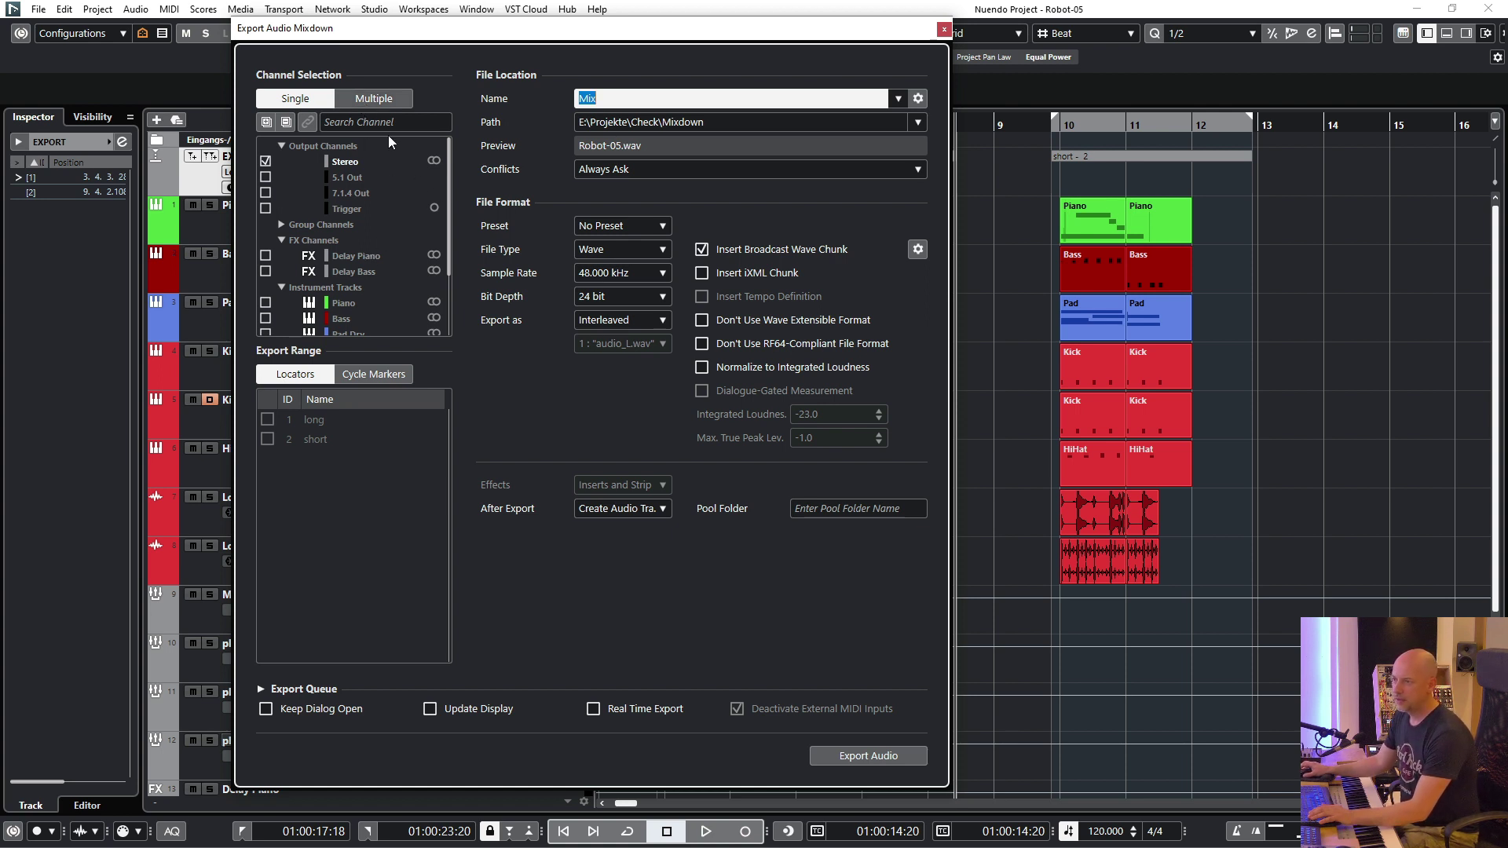
pyautogui.click(375, 99)
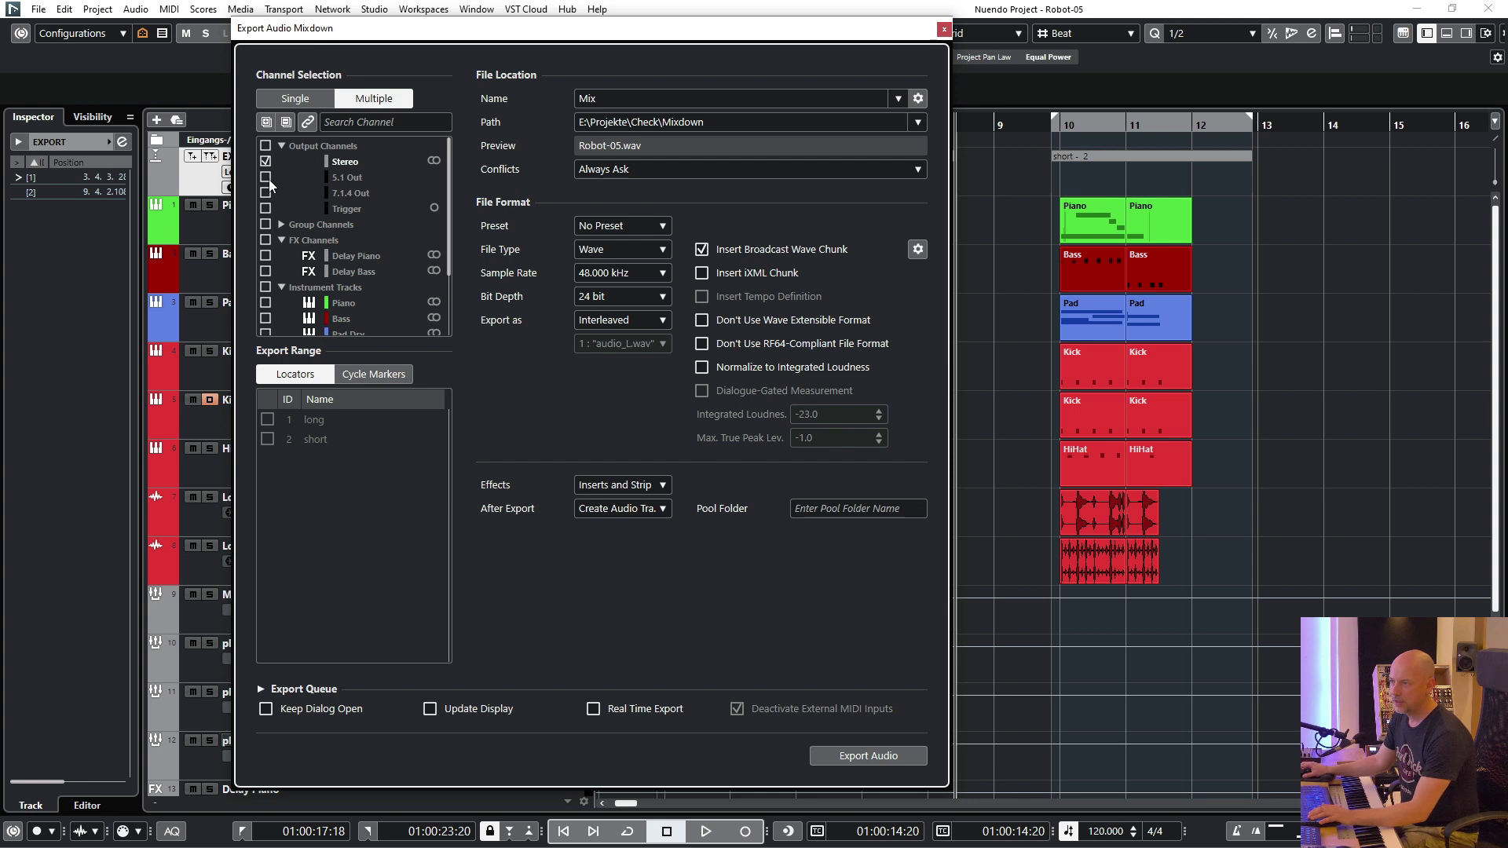
pyautogui.scroll(-2, 283, 205)
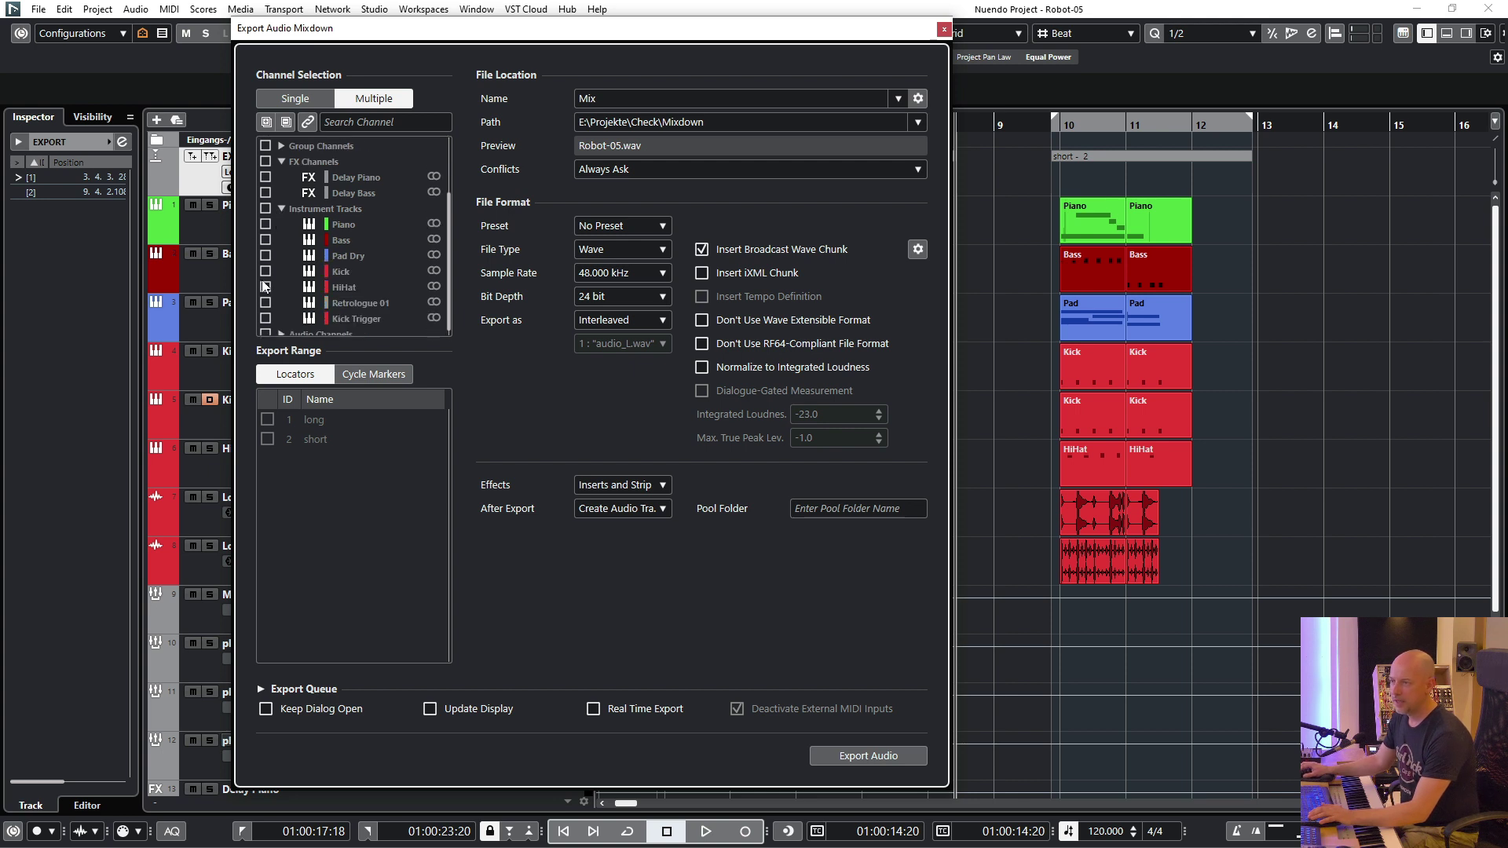
pyautogui.scroll(2, 264, 286)
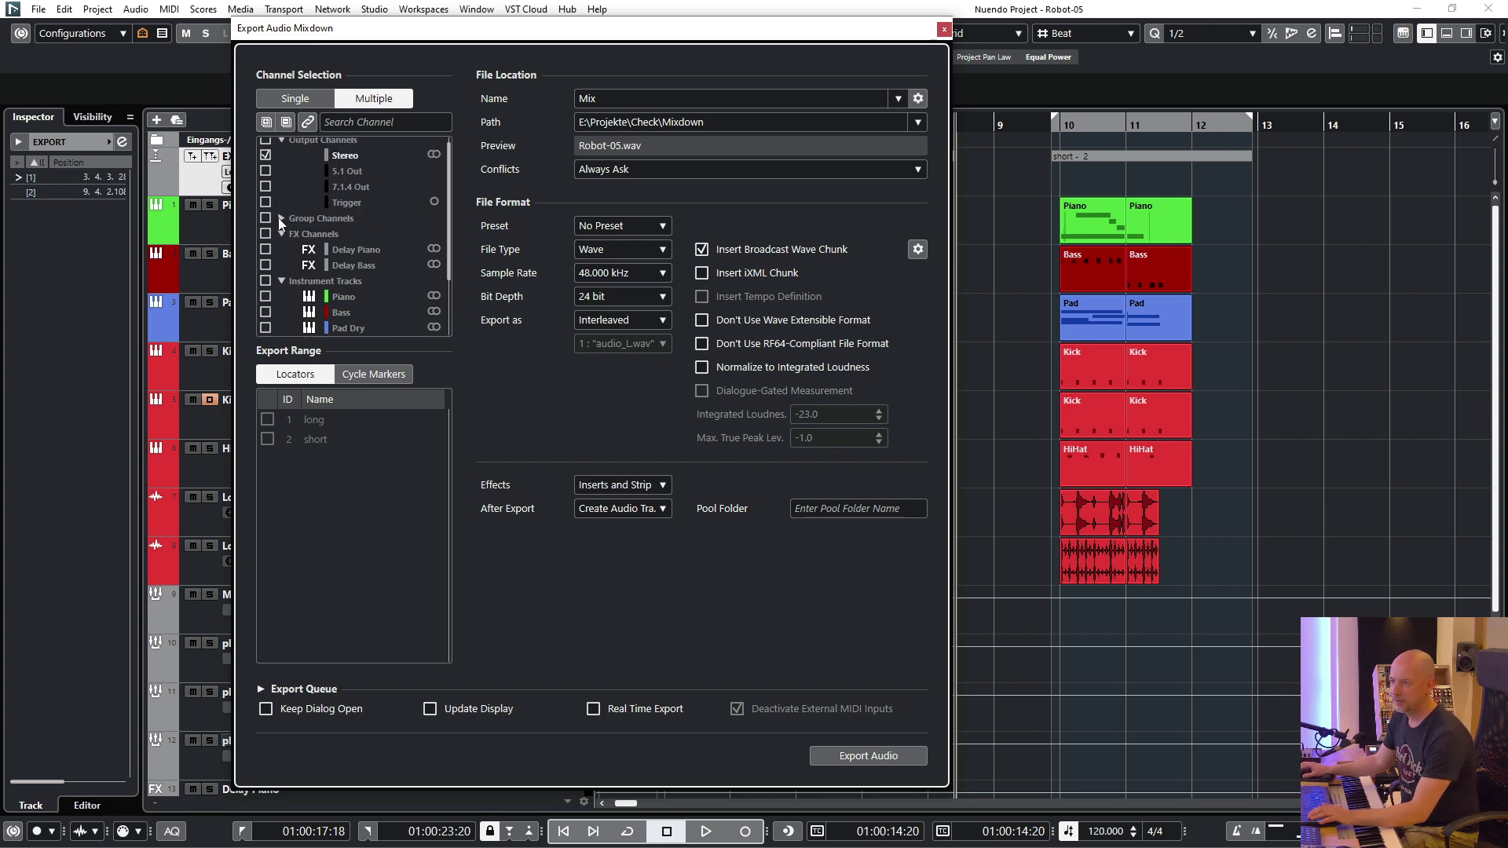
pyautogui.click(281, 220)
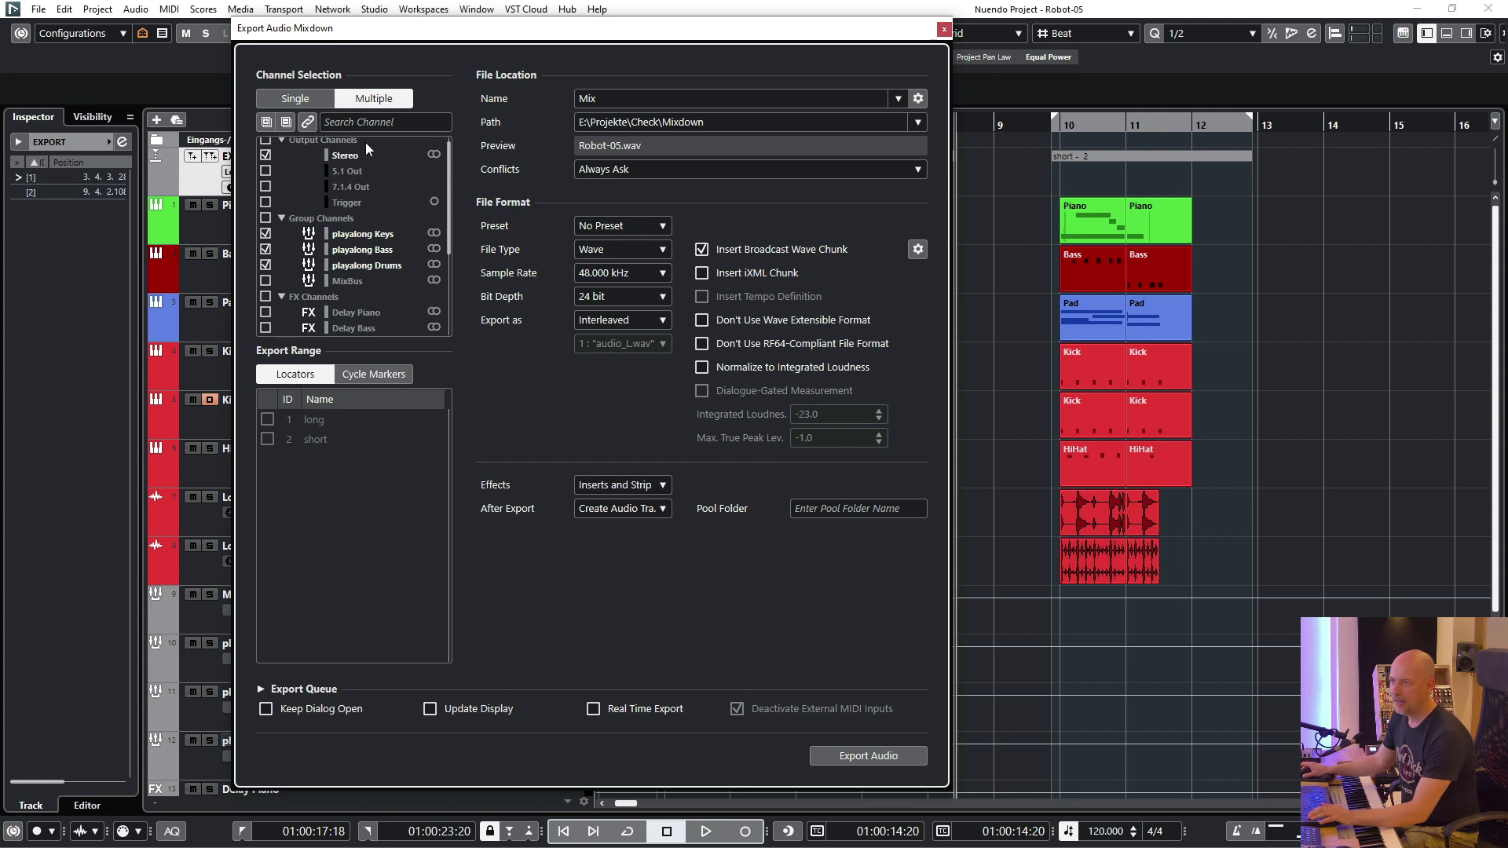
# - Export the long and short cycle markers with After Export set to Do Nothing
pyautogui.click(369, 376)
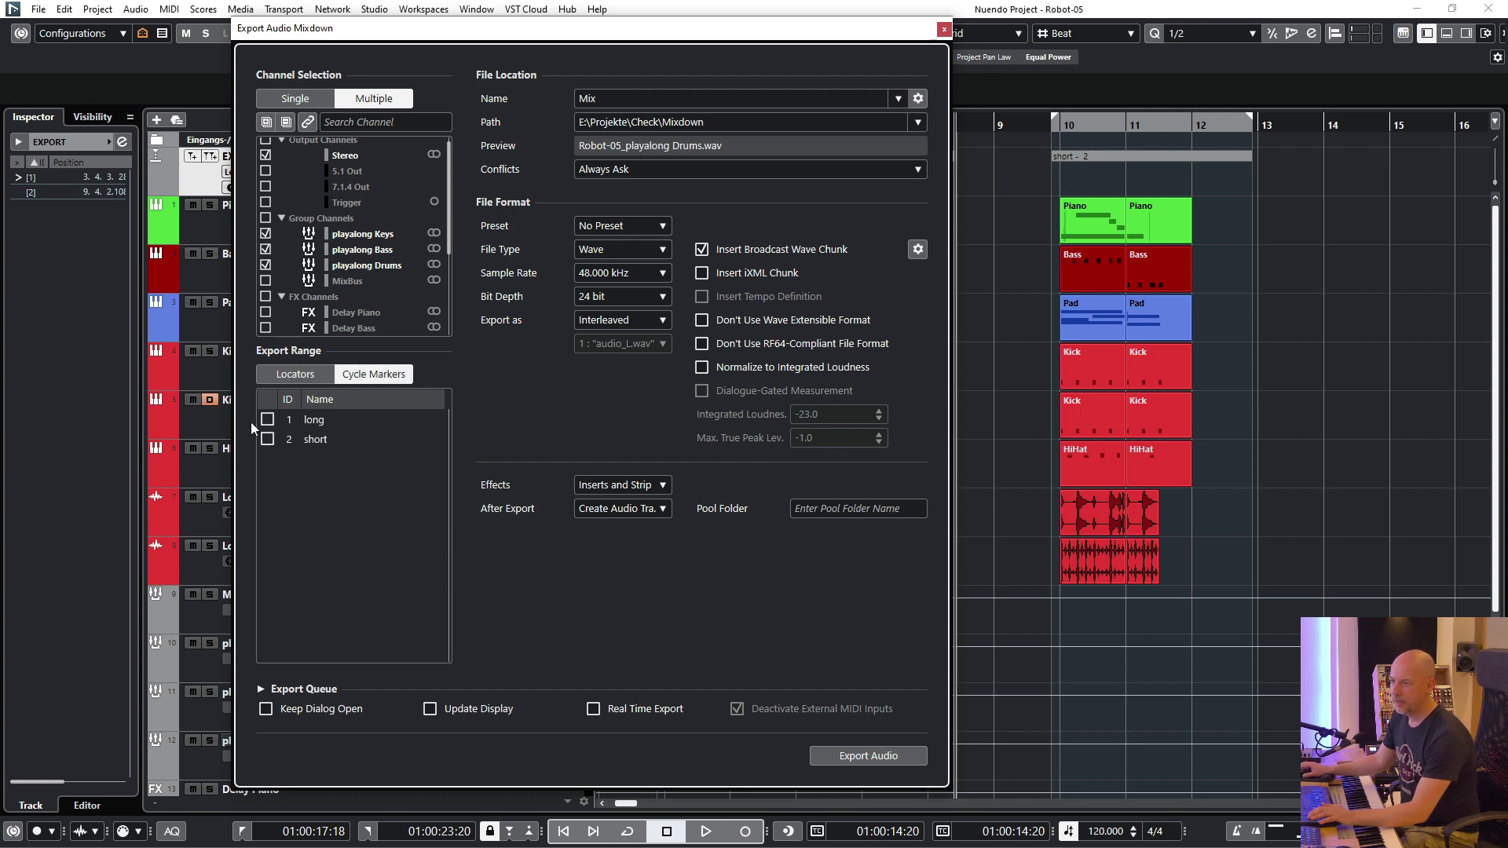
pyautogui.click(268, 420)
pyautogui.click(268, 440)
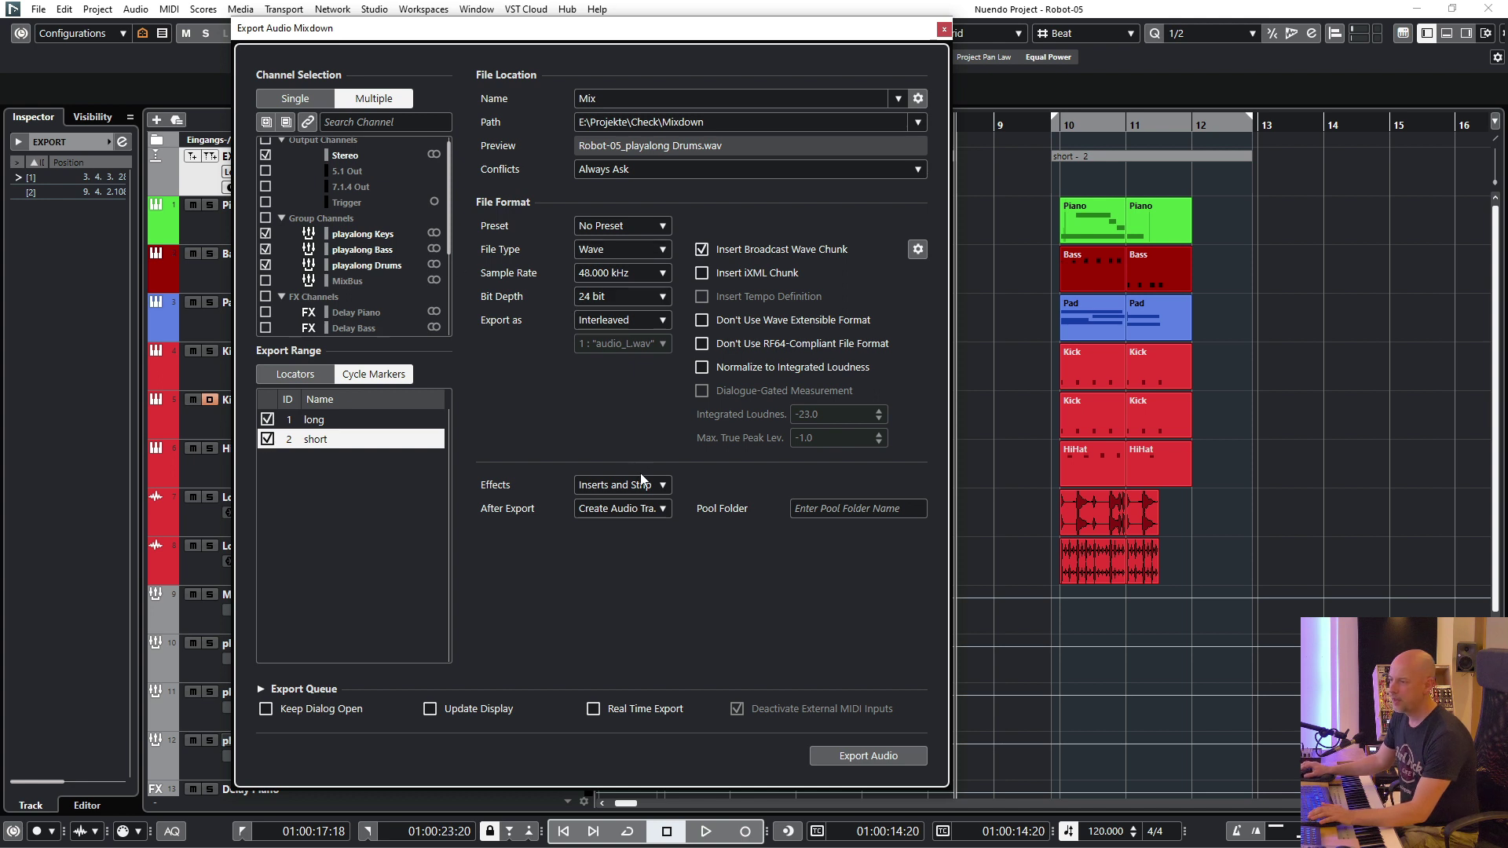
pyautogui.click(625, 508)
pyautogui.click(620, 531)
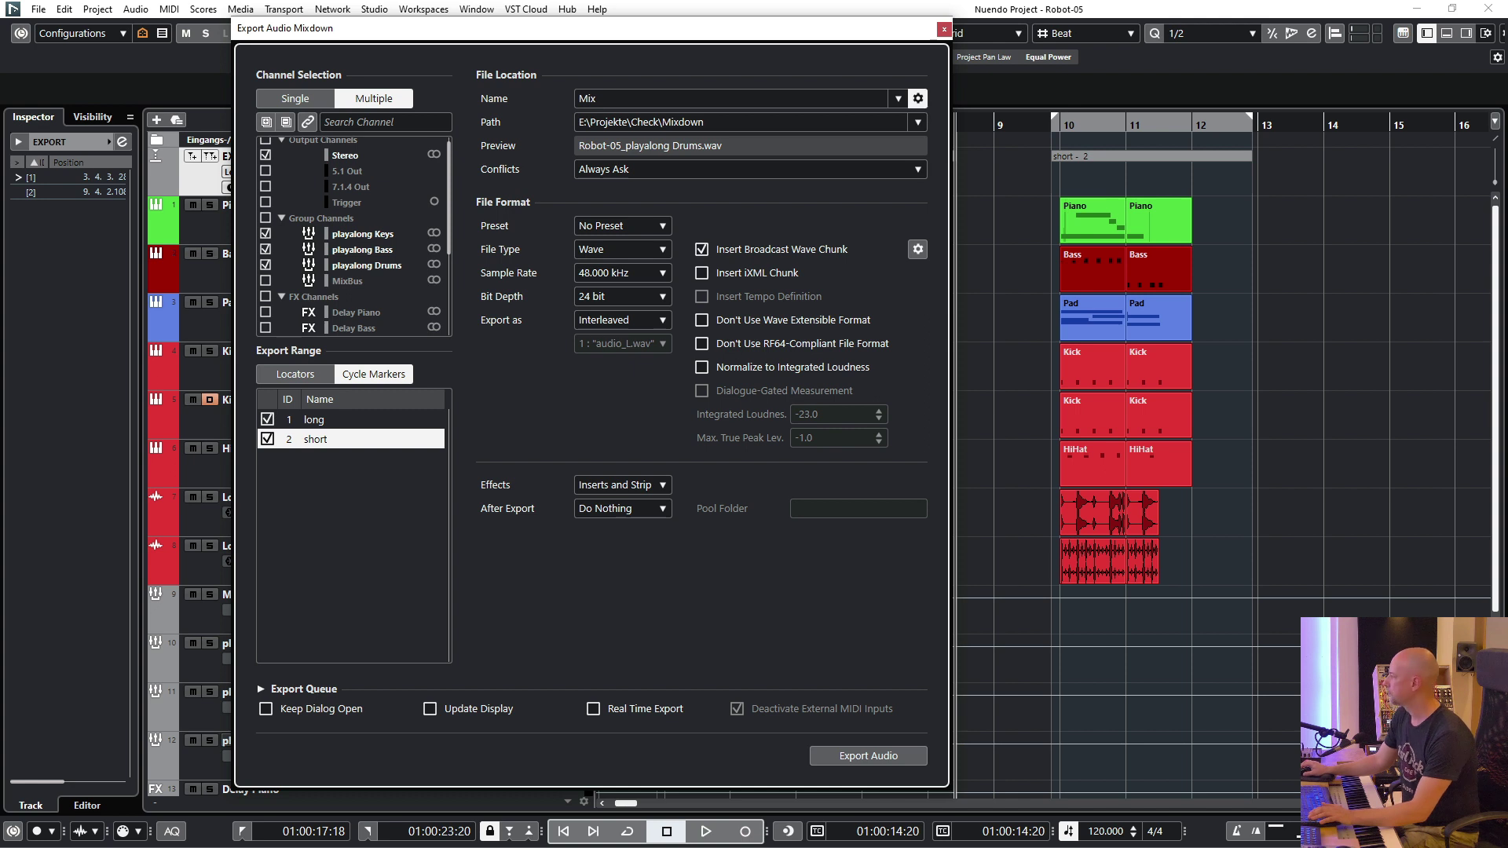
pyautogui.click(918, 98)
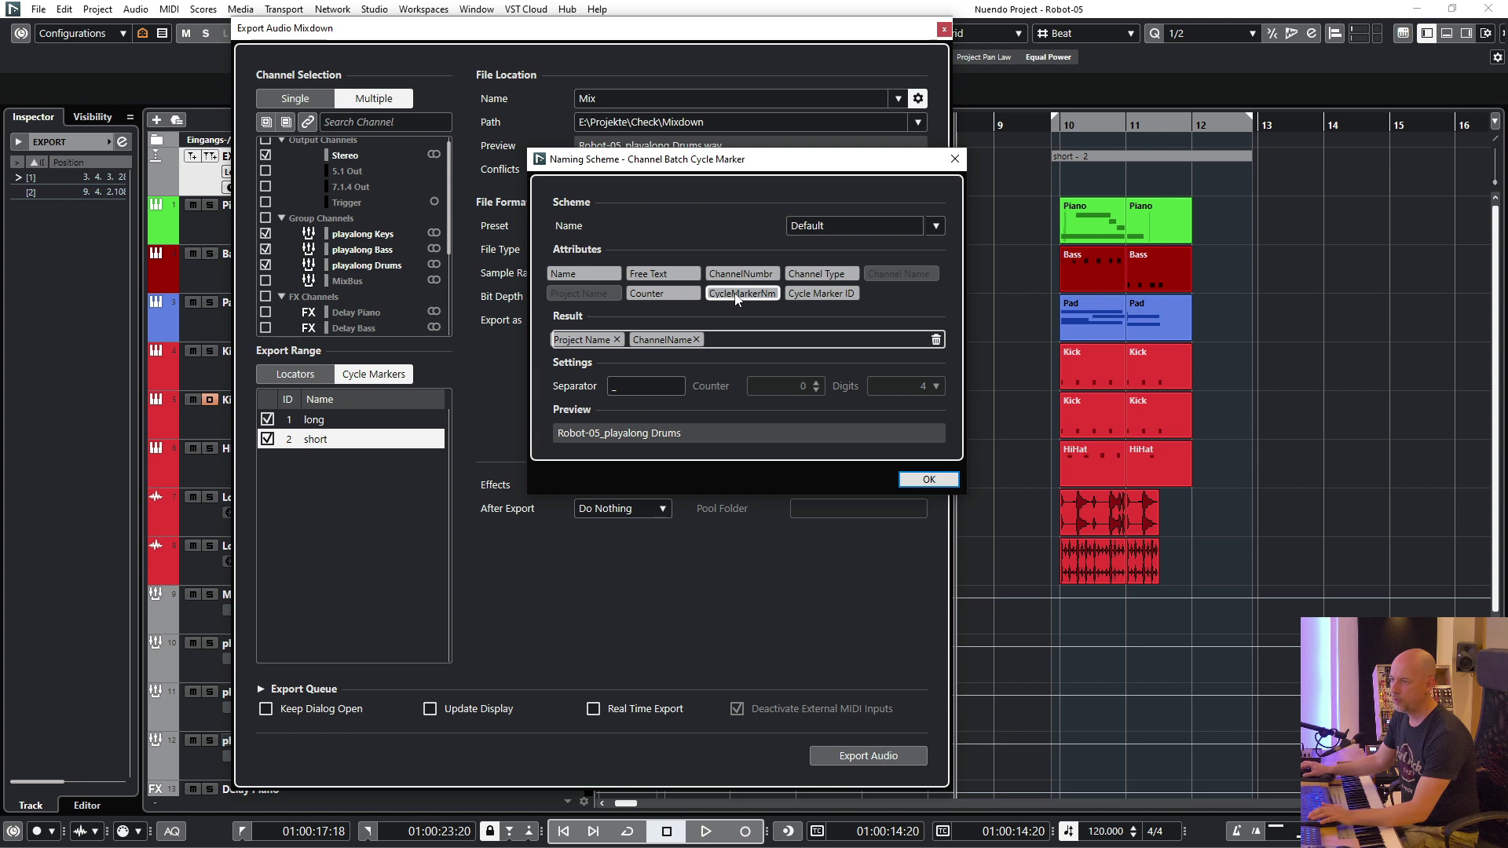
# - Insert CycleMarkerNm between Project Name and ChannelName, giving names like Robot-05_long_playalong Drums
pyautogui.moveTo(737, 298); pyautogui.dragTo(632, 346)
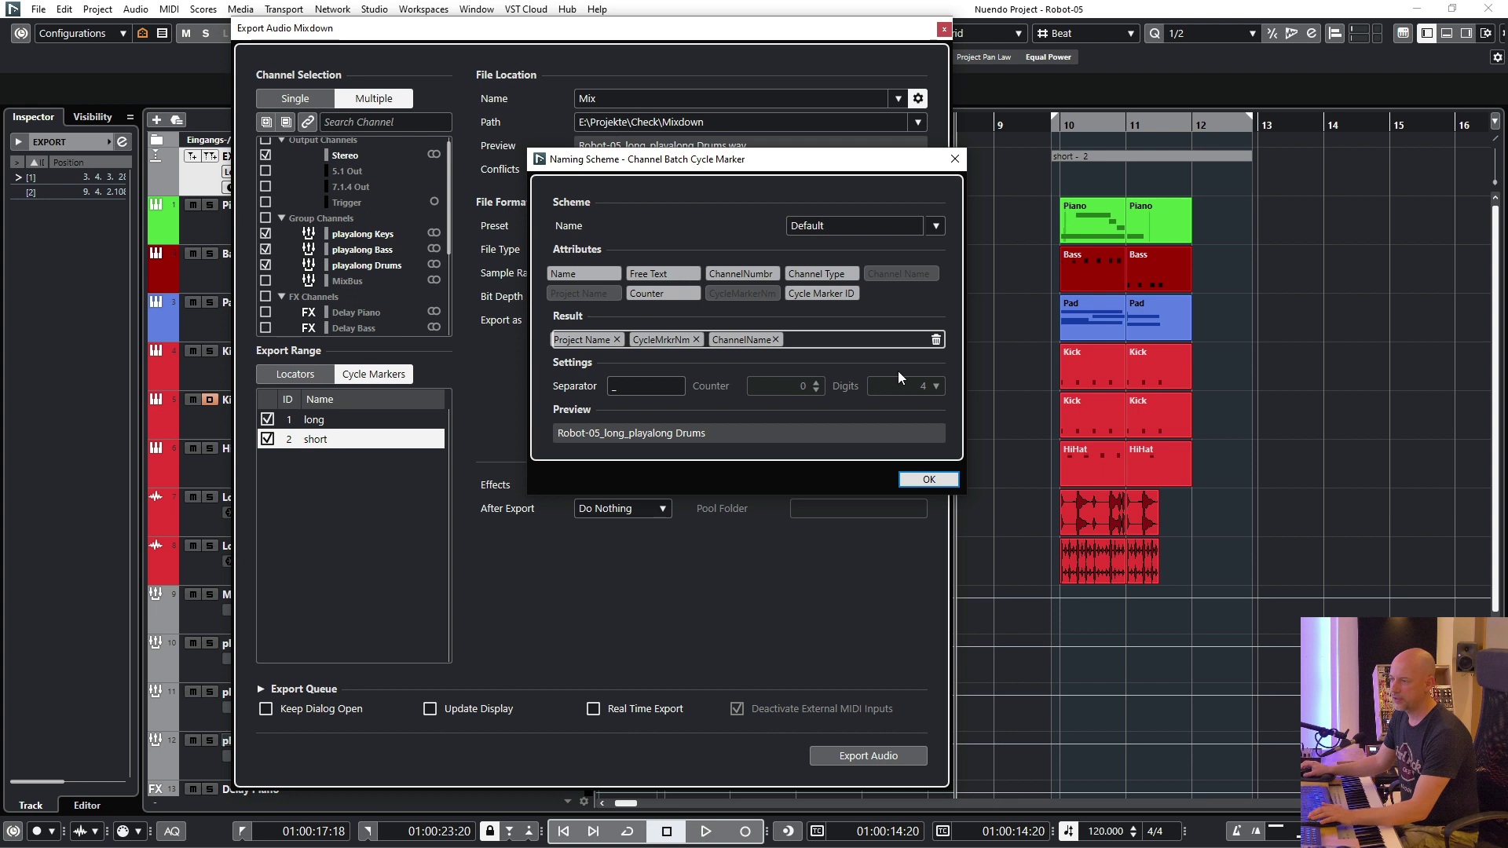
pyautogui.click(943, 482)
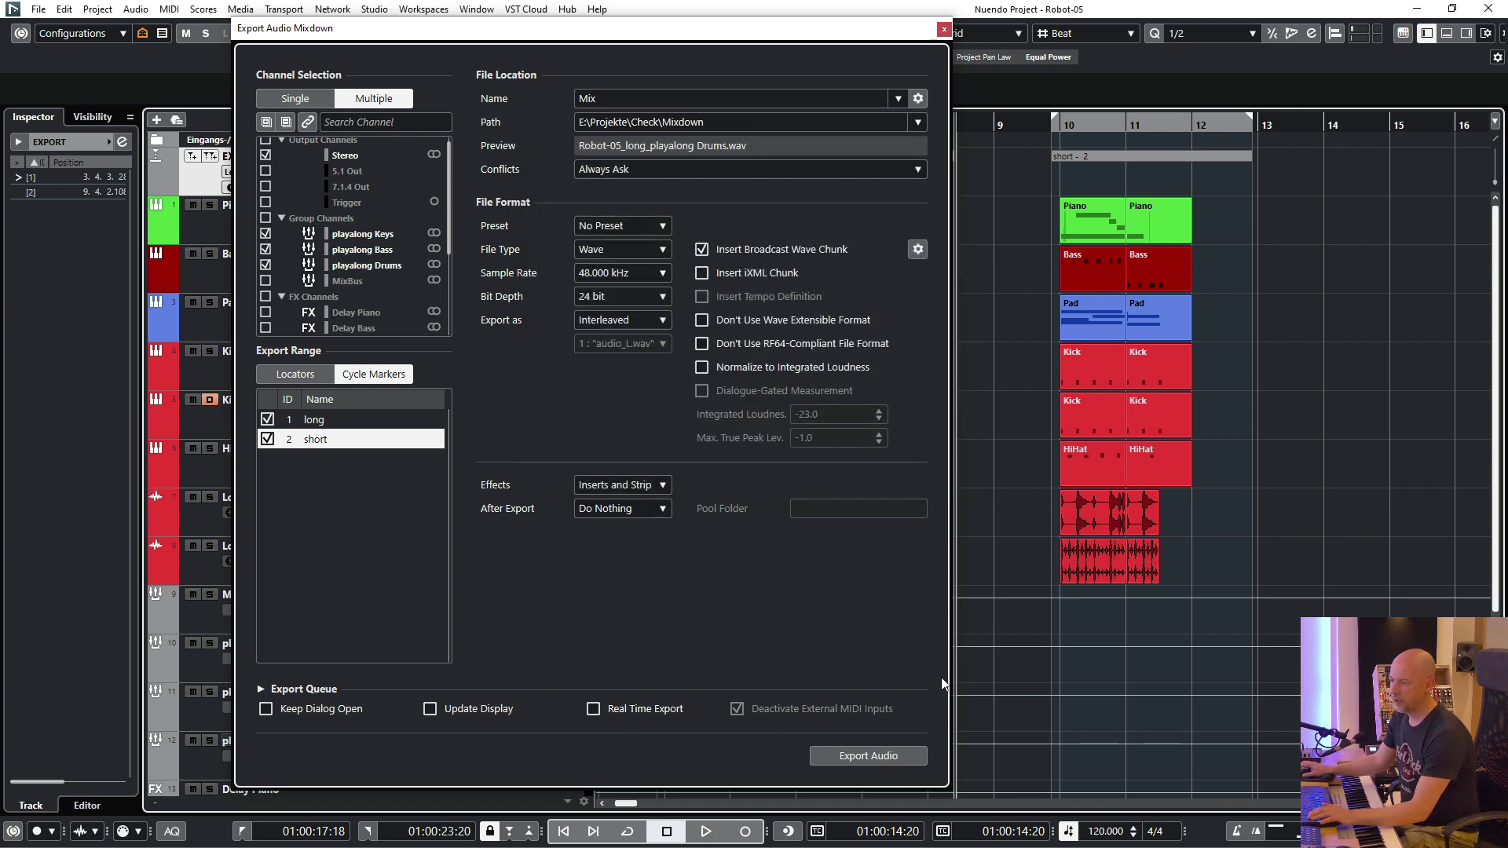
# - Export the long and short WAV files for Stereo and each playalong group
pyautogui.click(873, 751)
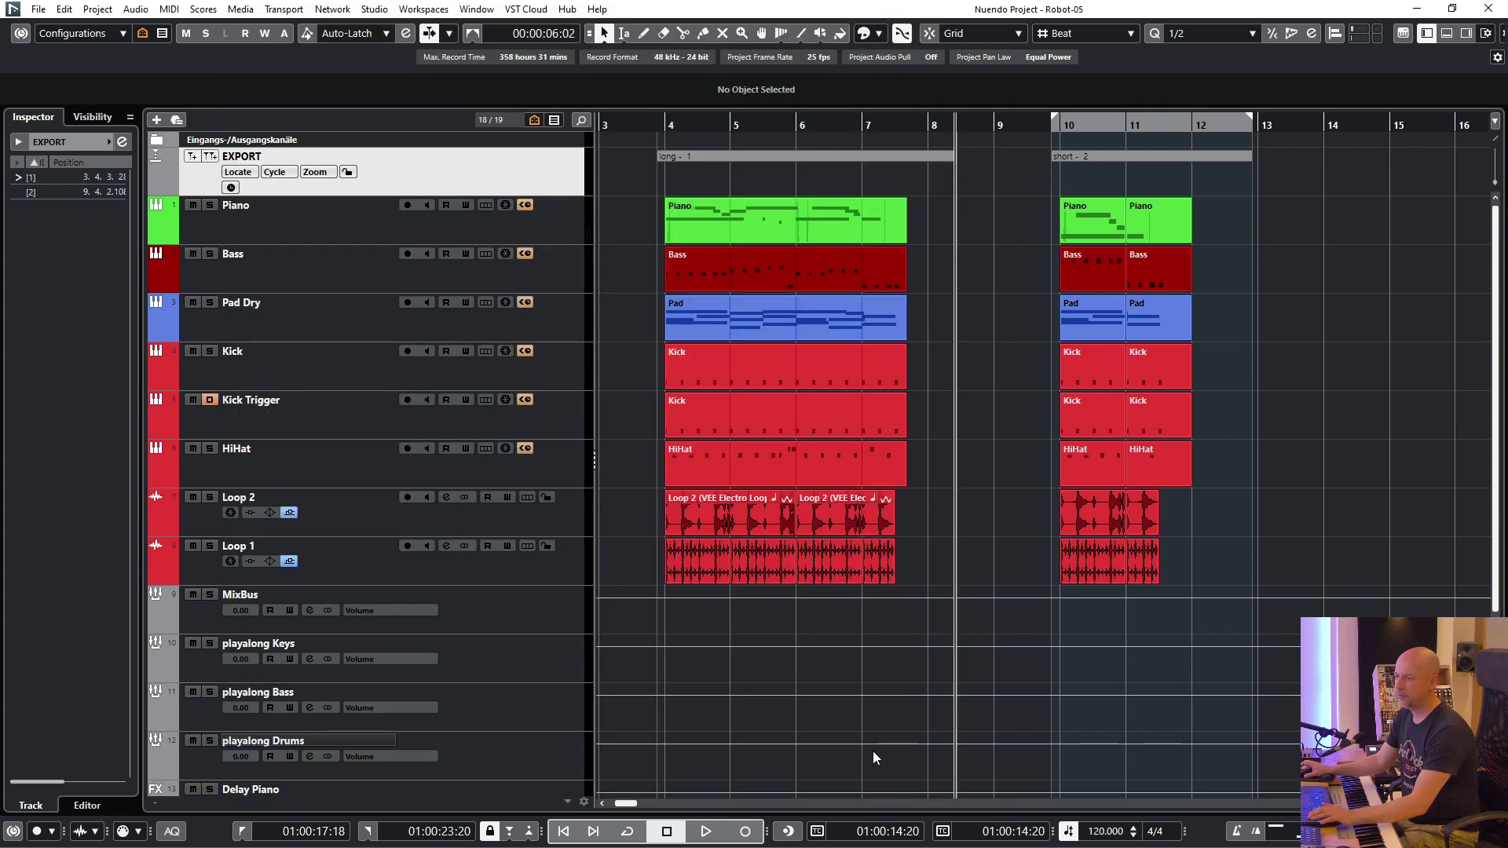